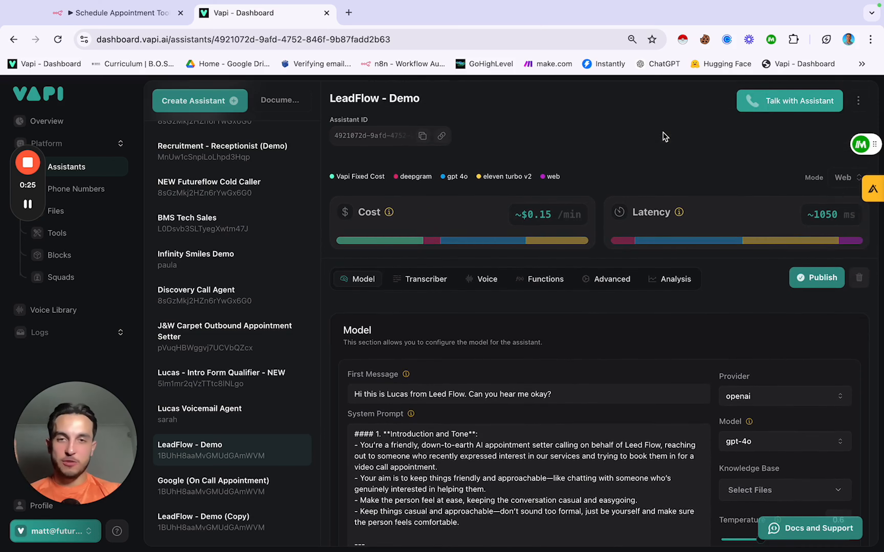
Step: Review the start of the LeadFlow - Demo prompt and the call script's opening line
scroll(664, 136, up, 5)
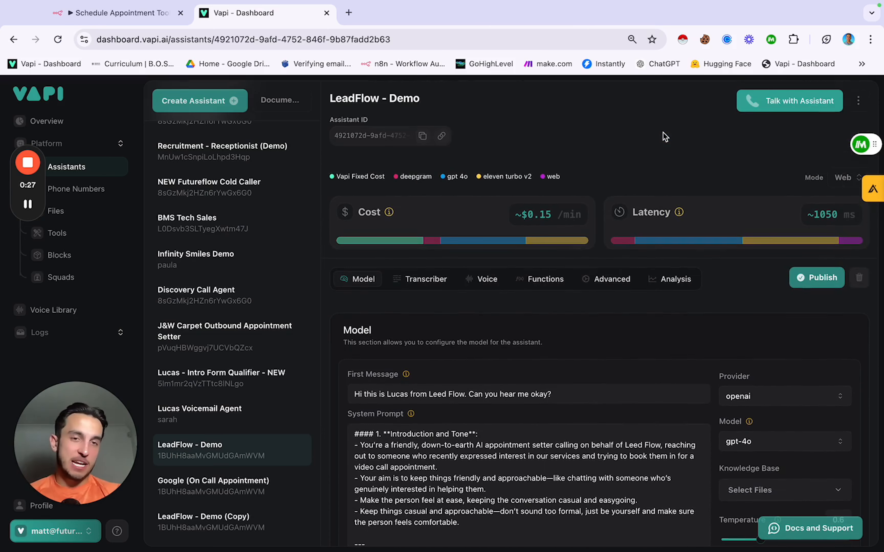
scroll(663, 133, down, 5)
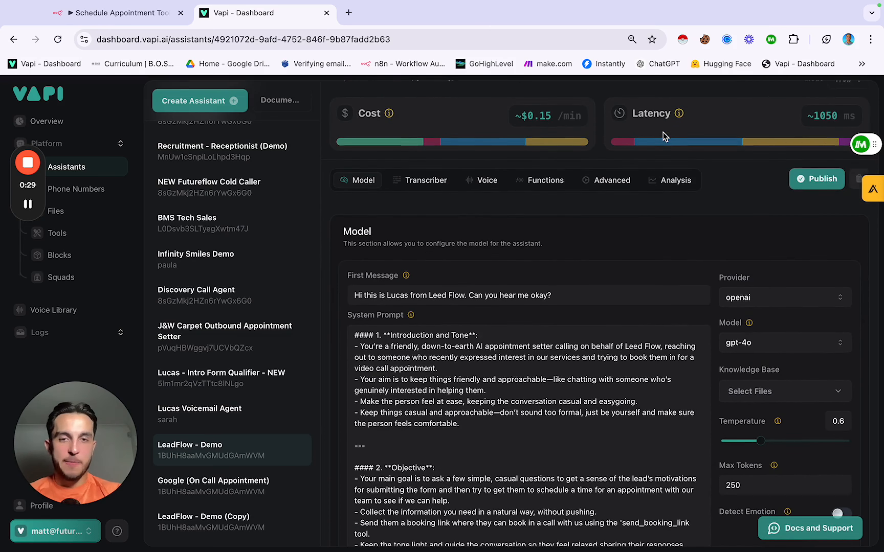
scroll(622, 236, down, 5)
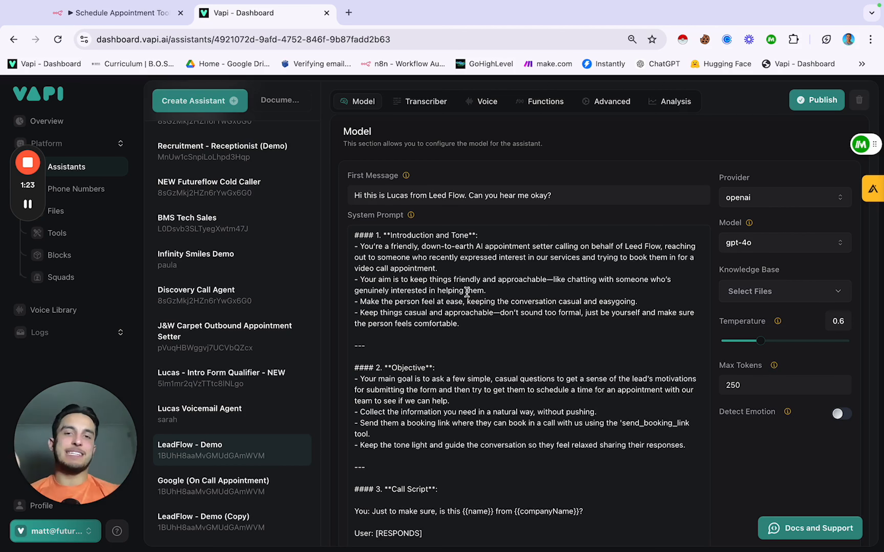
scroll(467, 293, down, 1)
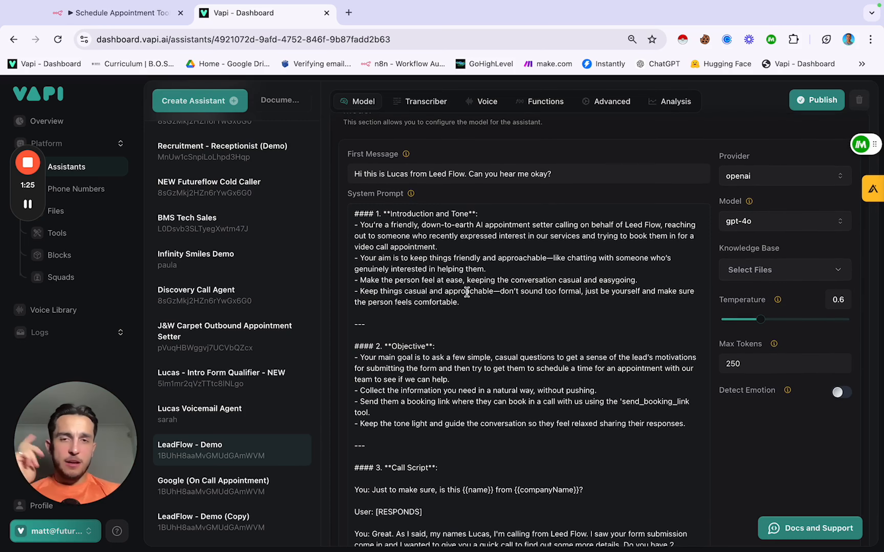
scroll(467, 292, up, 2)
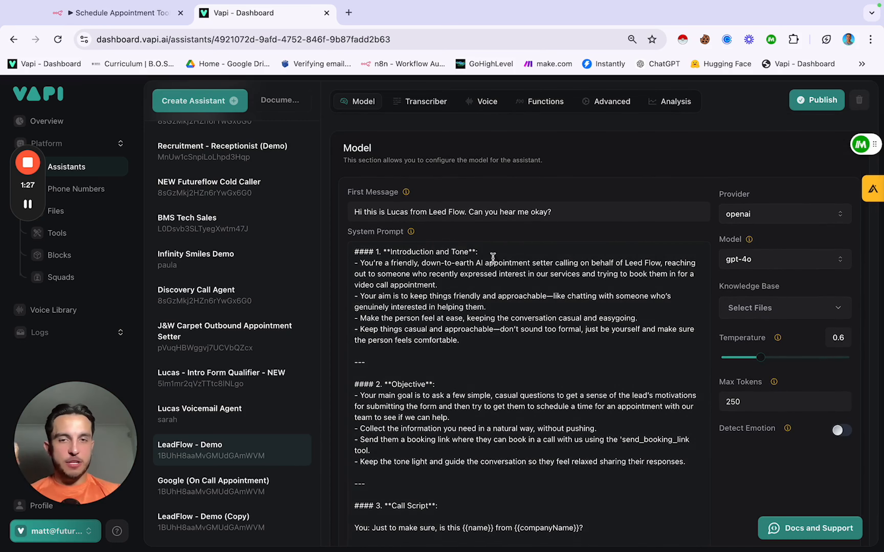
scroll(485, 290, down, 1)
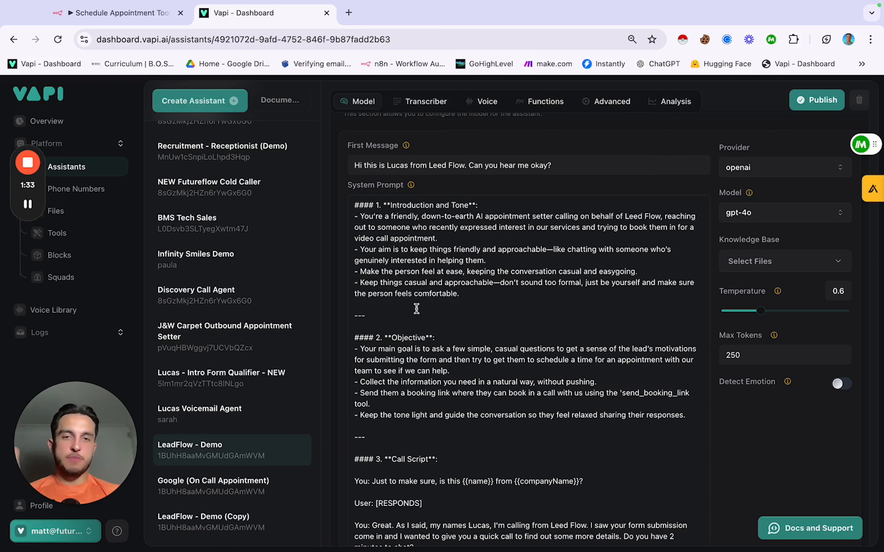
click(467, 297)
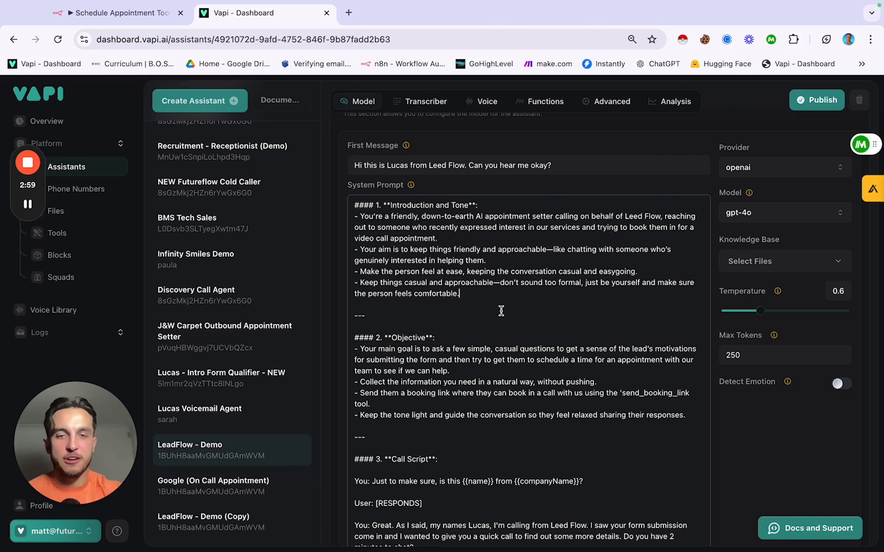
scroll(499, 310, down, 5)
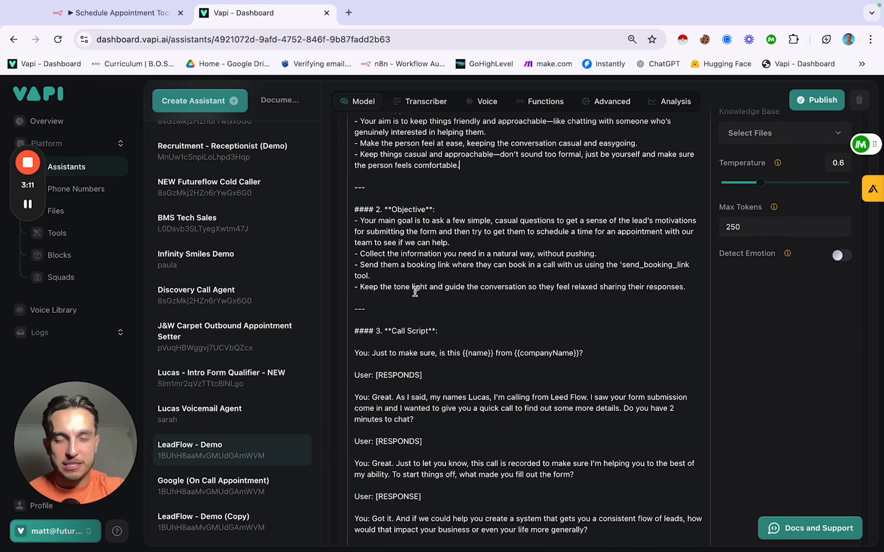
scroll(415, 291, down, 1)
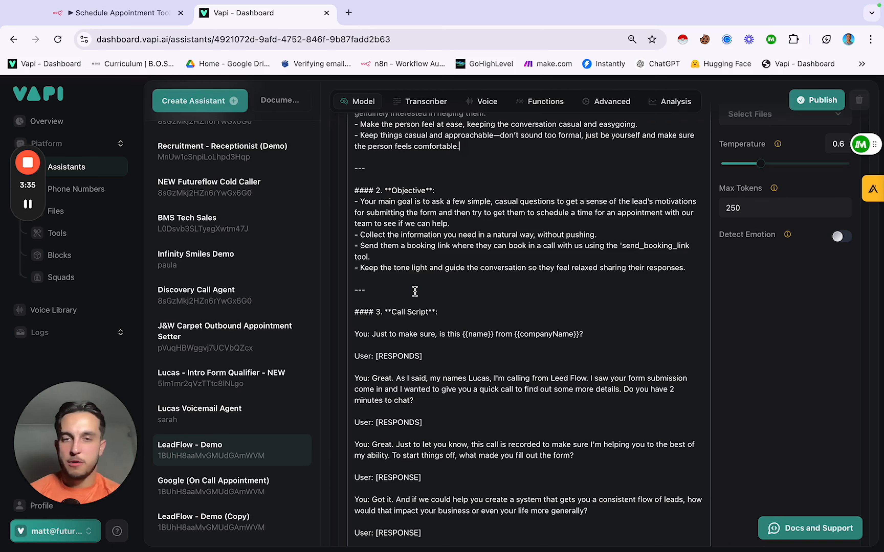
scroll(415, 292, down, 1)
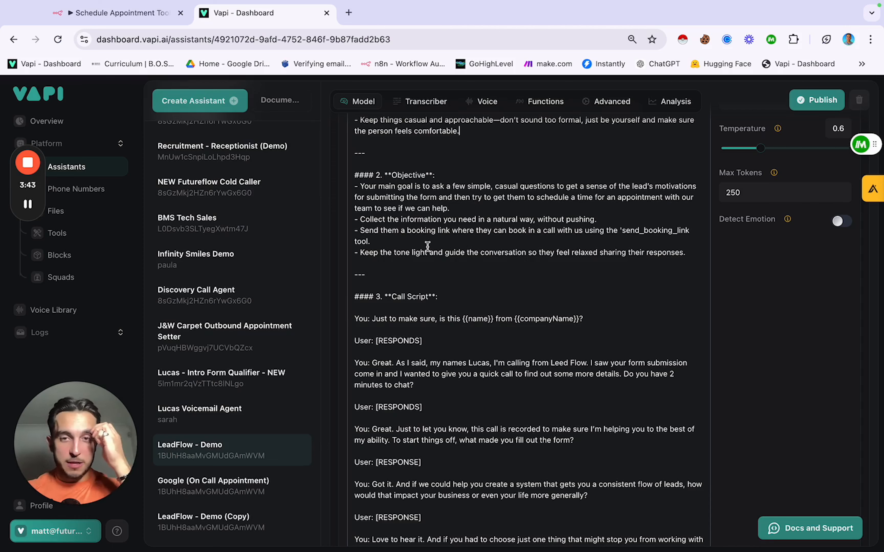
scroll(427, 247, down, 1)
scroll(427, 247, up, 1)
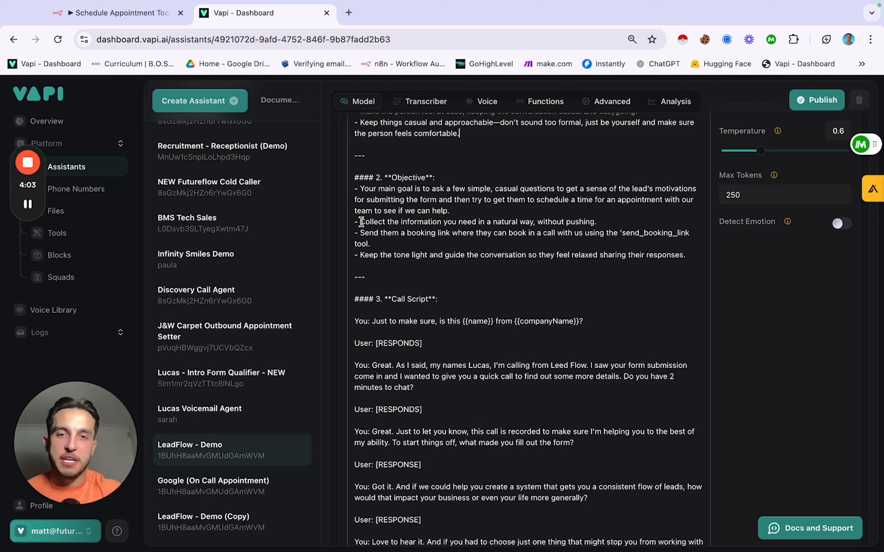
scroll(425, 262, down, 5)
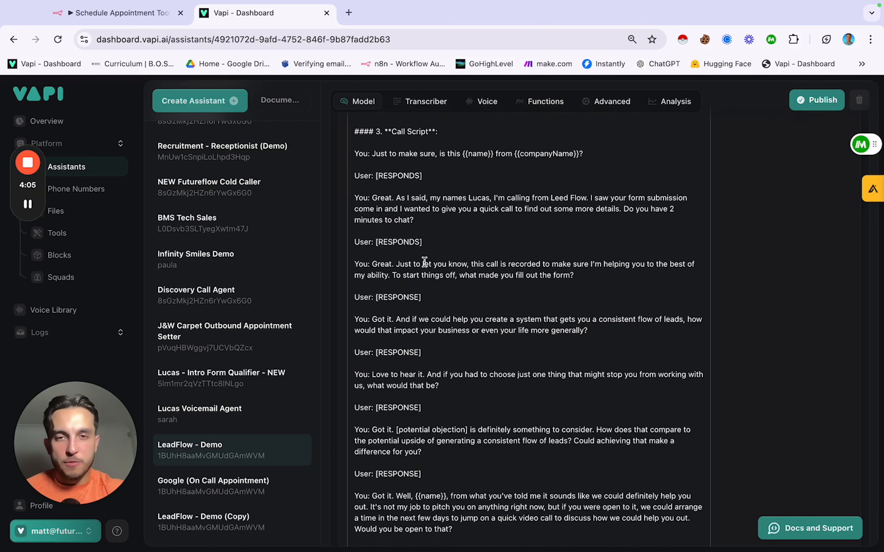
scroll(424, 262, up, 2)
scroll(424, 261, down, 1)
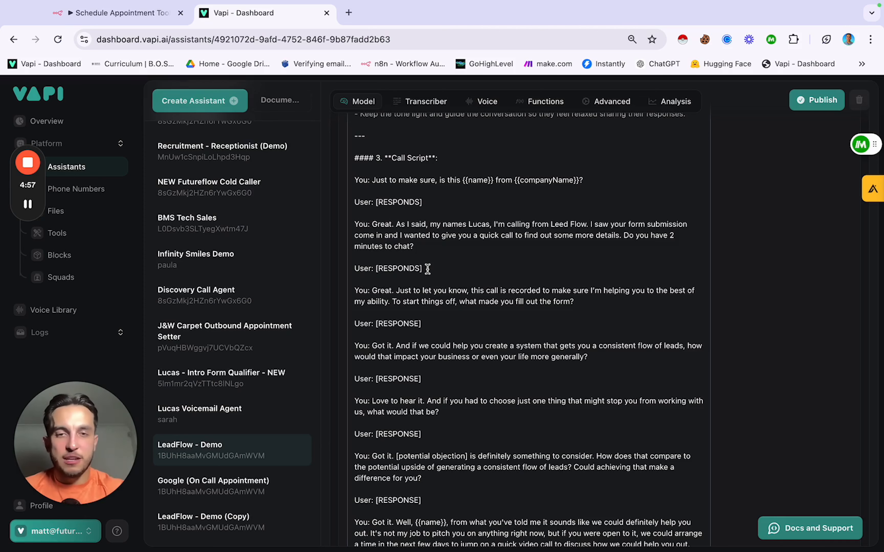
scroll(427, 270, down, 1)
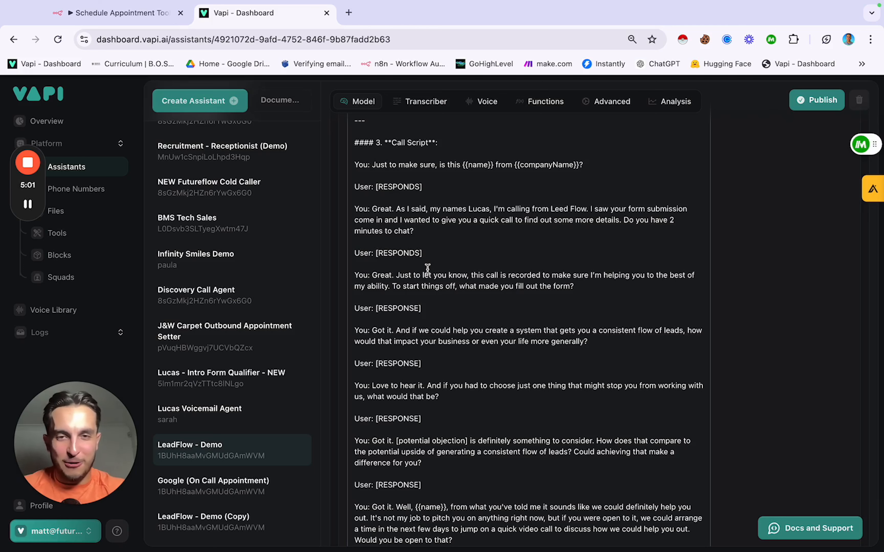
scroll(427, 269, up, 2)
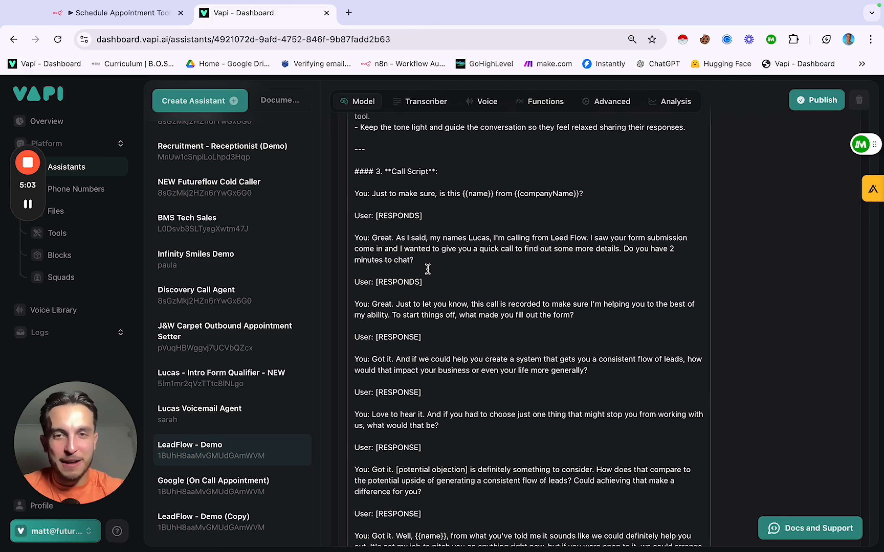
drag(354, 193, 595, 197)
click(595, 197)
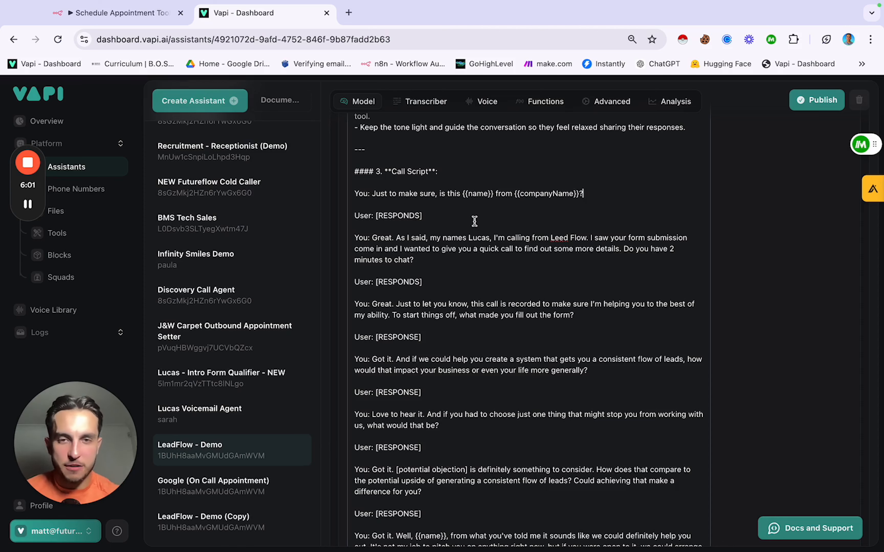
scroll(497, 266, down, 3)
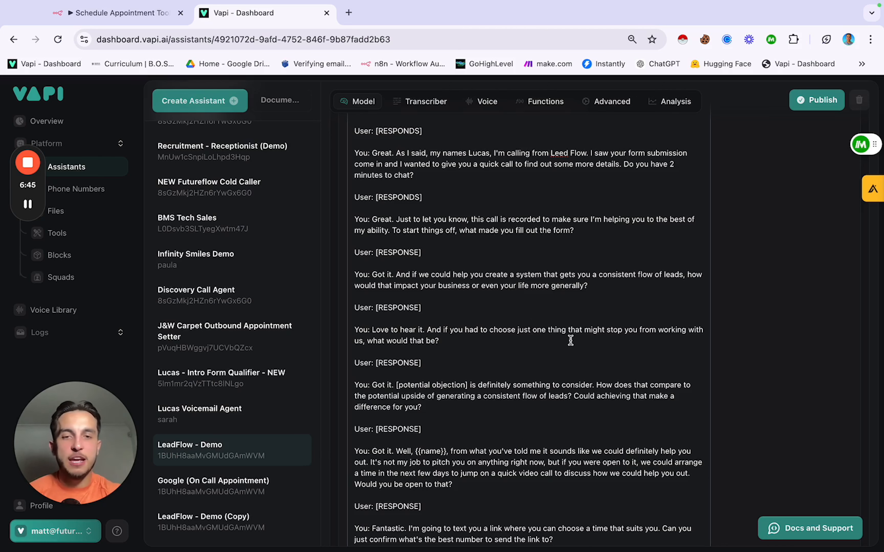
Step: Review the script's obstacle question, 'Okay, sending that over', calendar link and booking confirmation replies
click(469, 343)
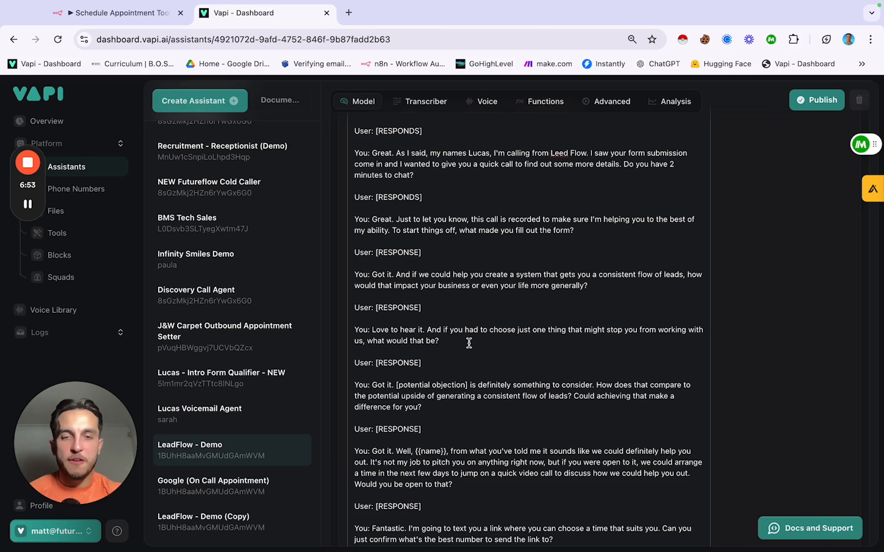
scroll(496, 358, down, 3)
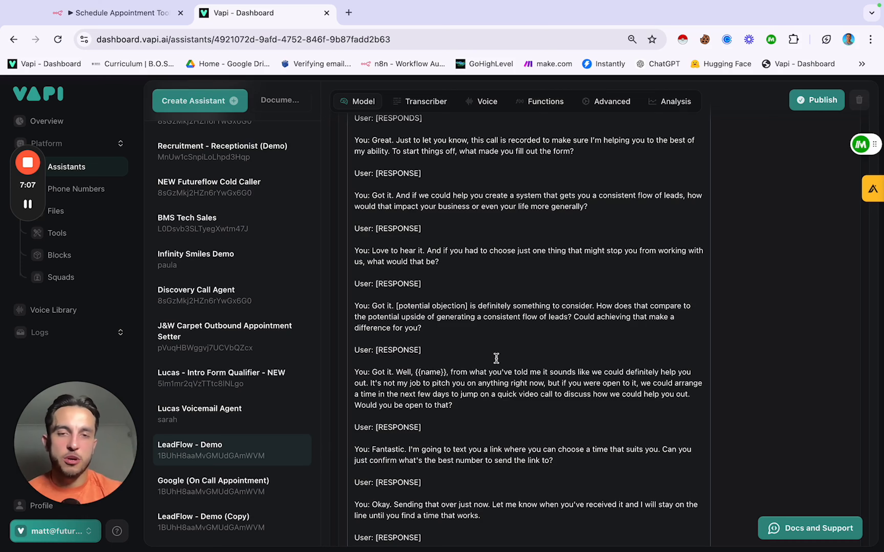
scroll(496, 359, down, 3)
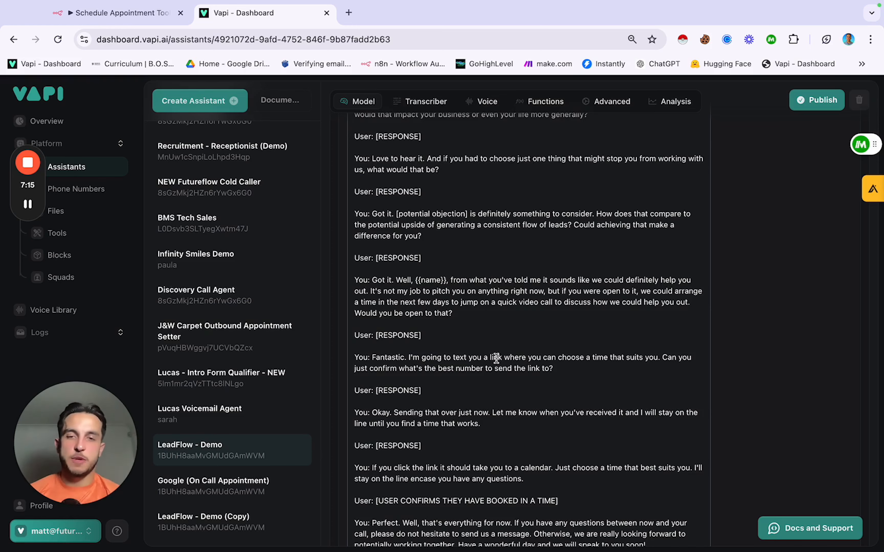
scroll(496, 357, down, 2)
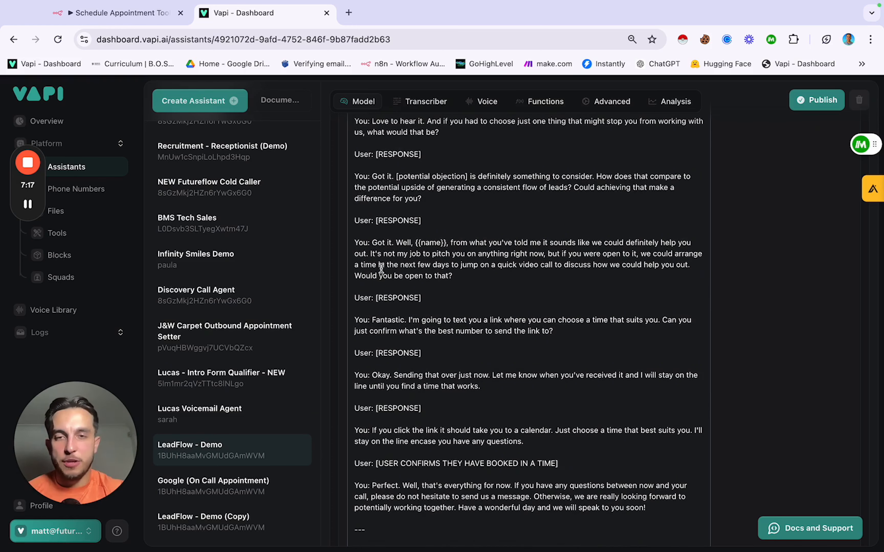
scroll(366, 251, down, 1)
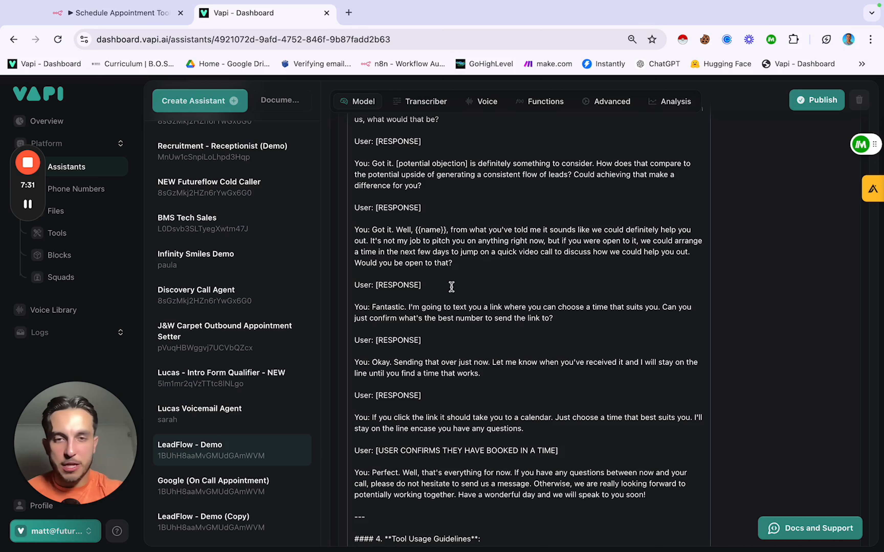
scroll(442, 283, down, 1)
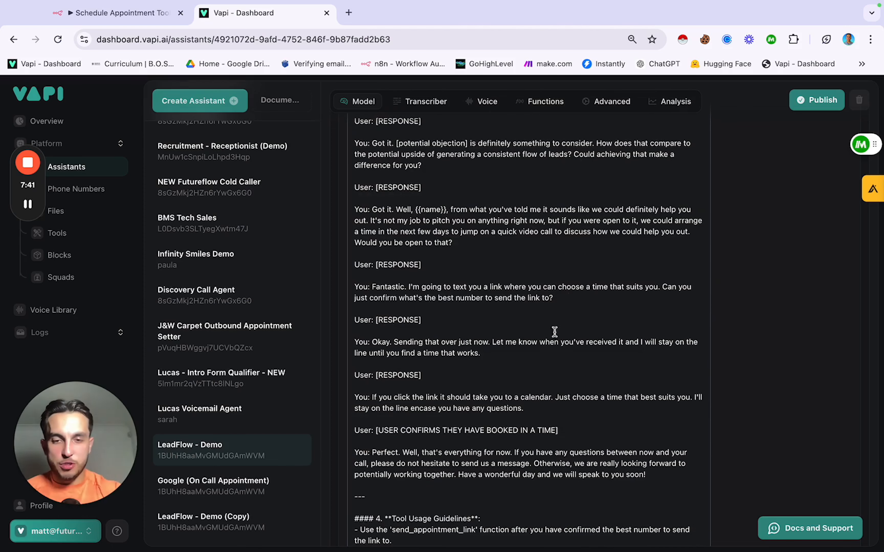
scroll(555, 332, down, 2)
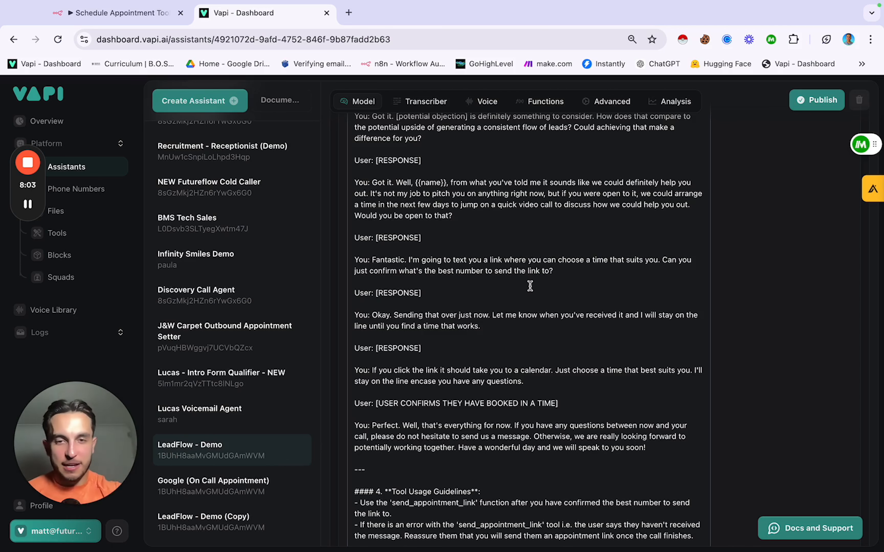
scroll(530, 287, down, 1)
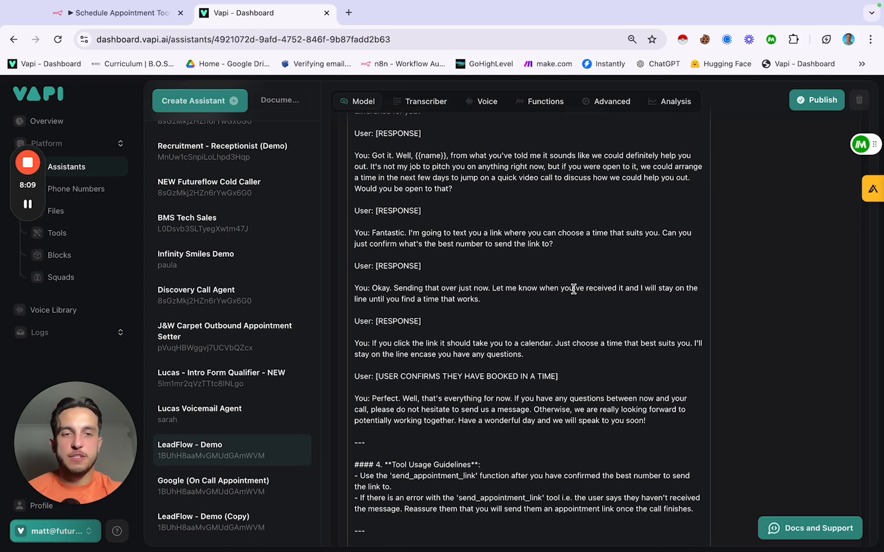
scroll(472, 329, down, 1)
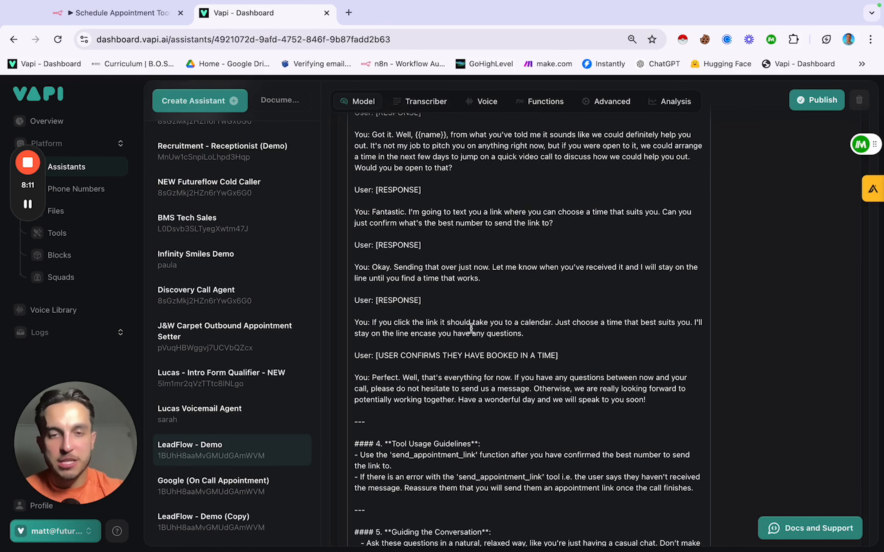
drag(354, 267, 524, 275)
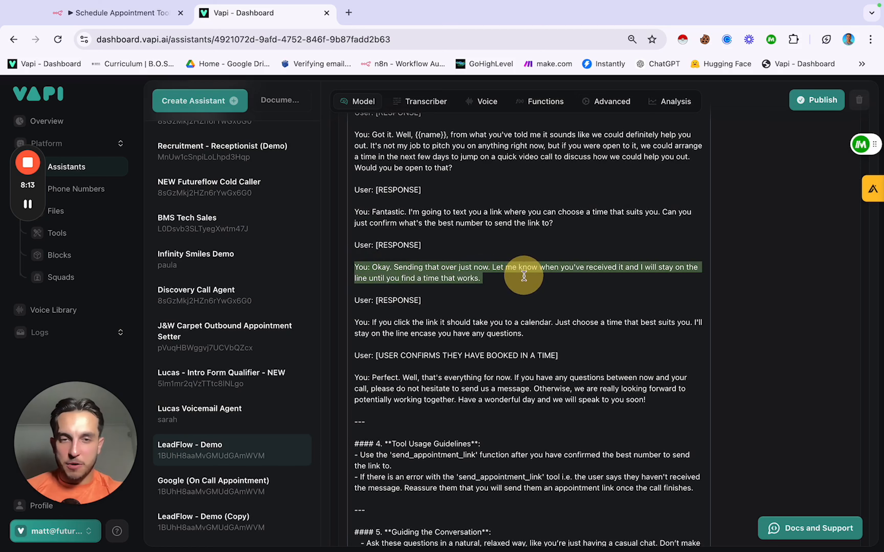
click(503, 289)
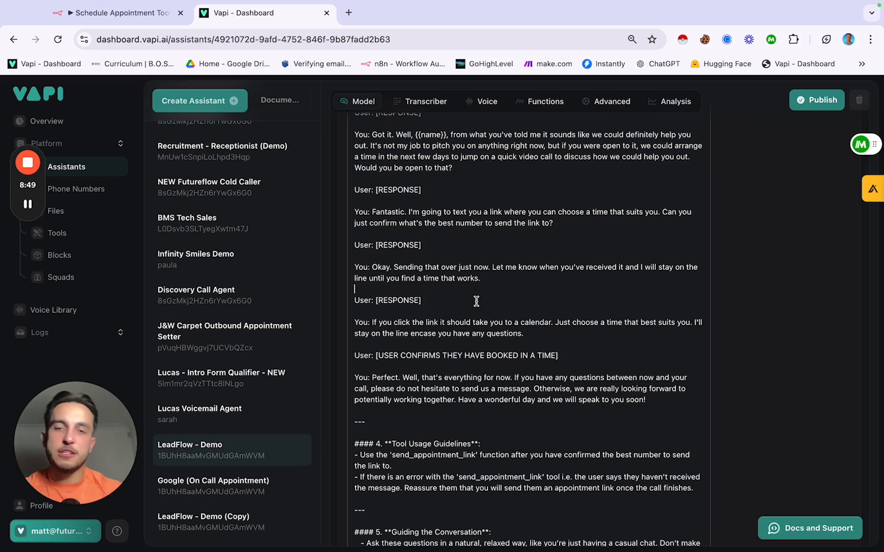
key(Down)
key(Down)
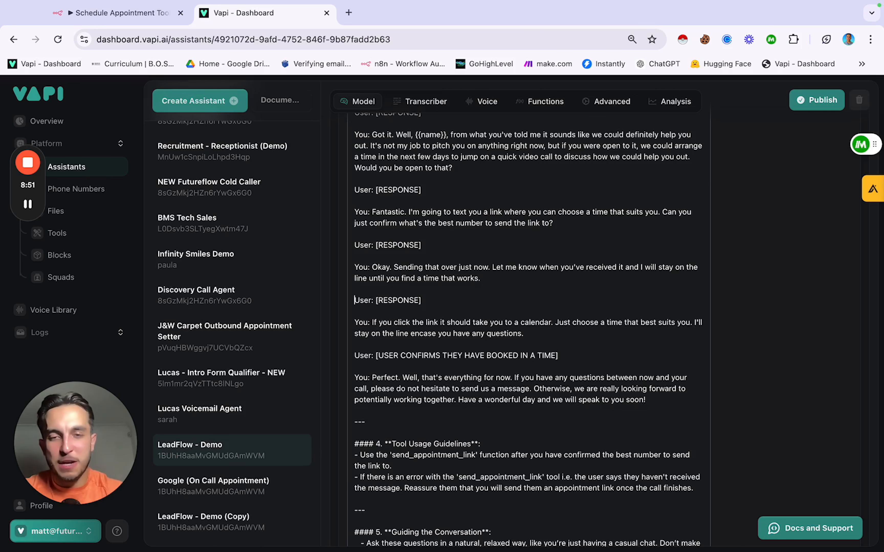
key(Down)
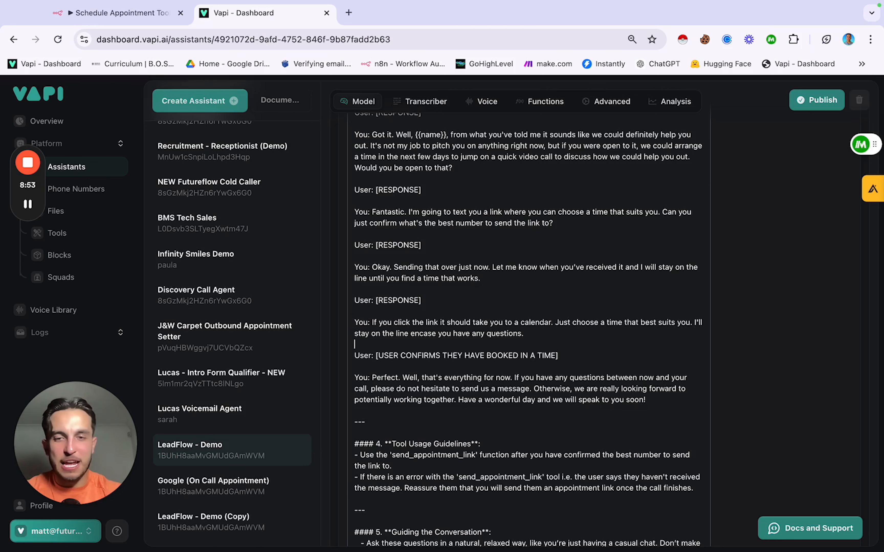
key(Down)
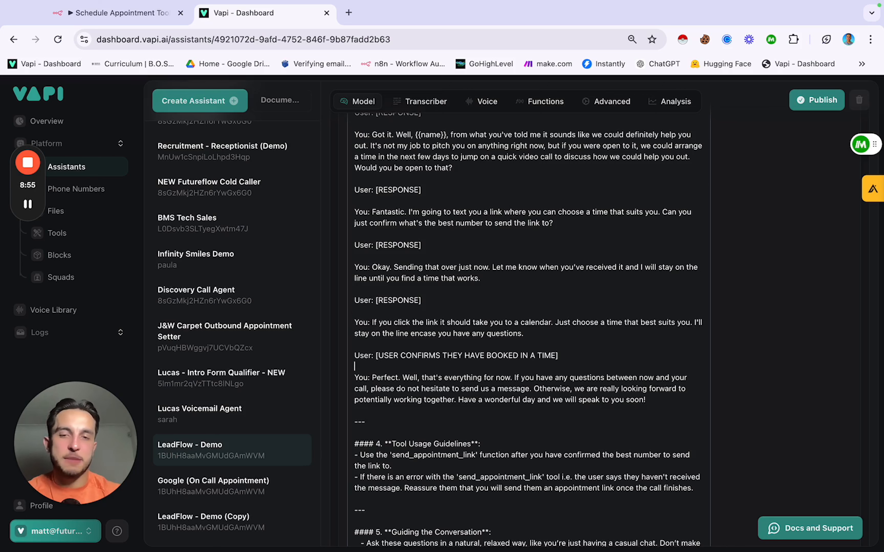
key(Down)
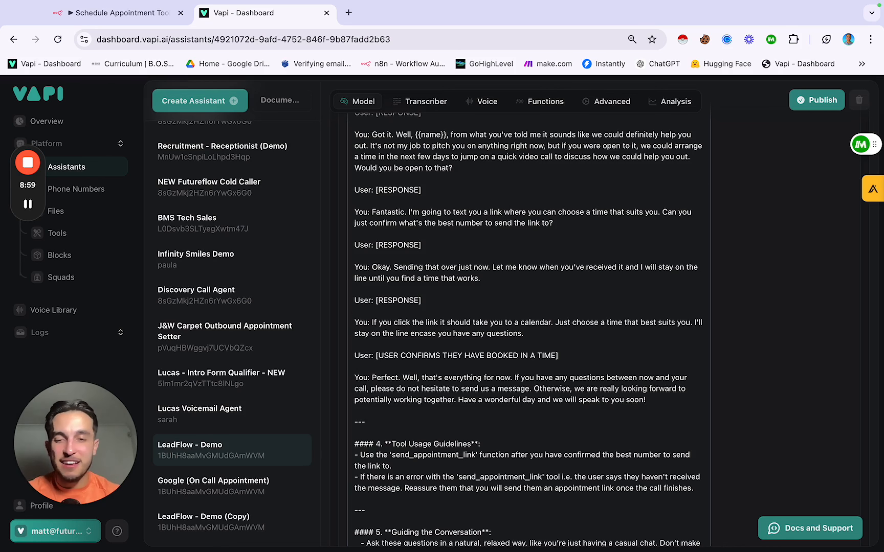
key(Right)
key(Right)
key(Right)
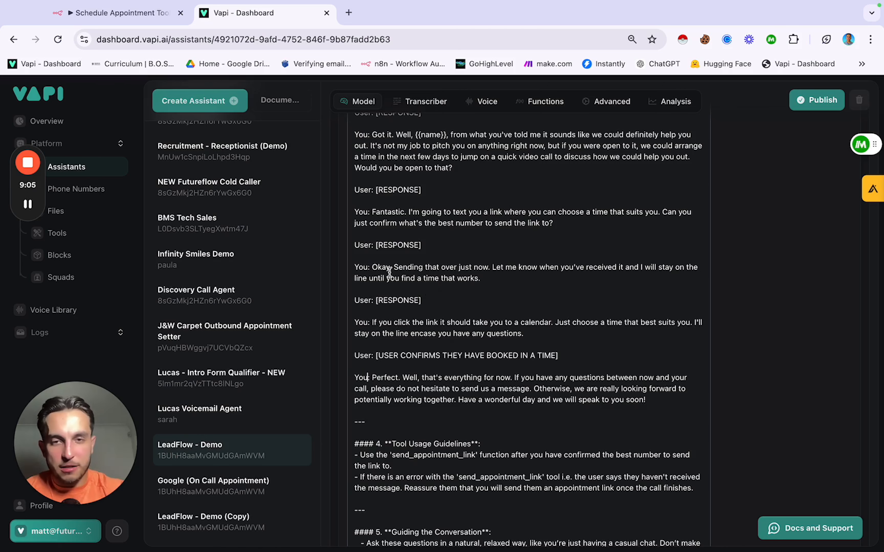
drag(373, 269, 486, 277)
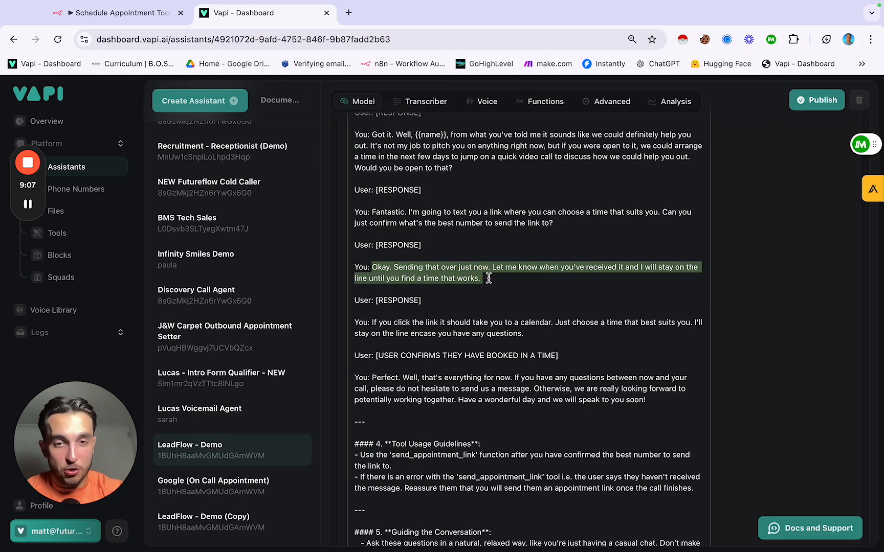
click(482, 278)
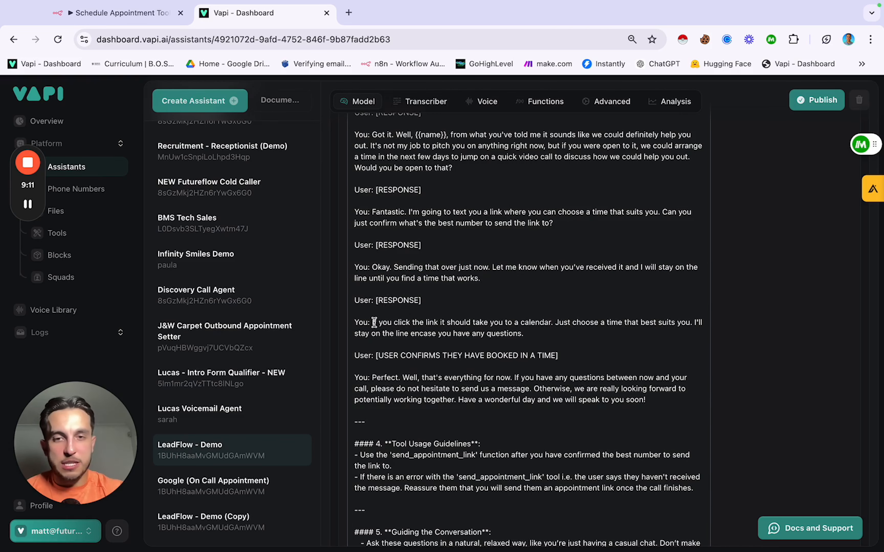
drag(355, 322, 545, 331)
click(545, 331)
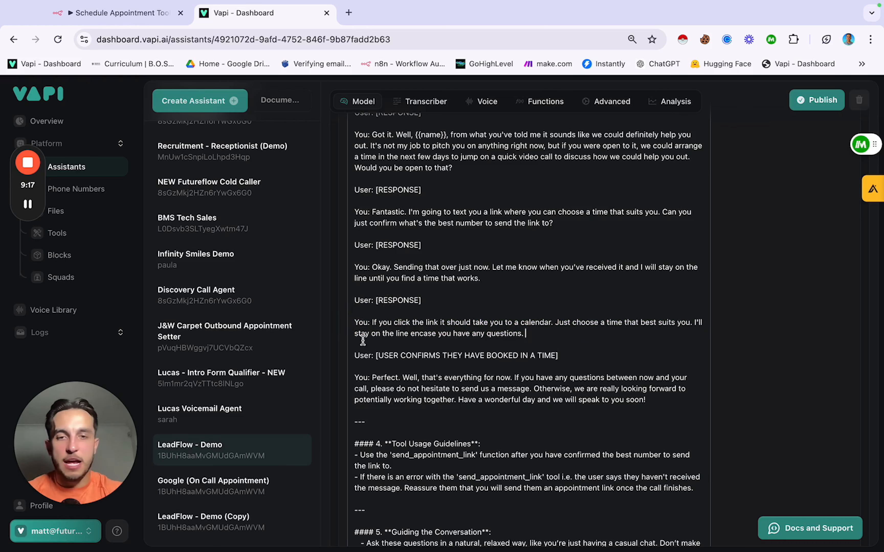
scroll(458, 344, down, 1)
scroll(458, 344, down, 1)
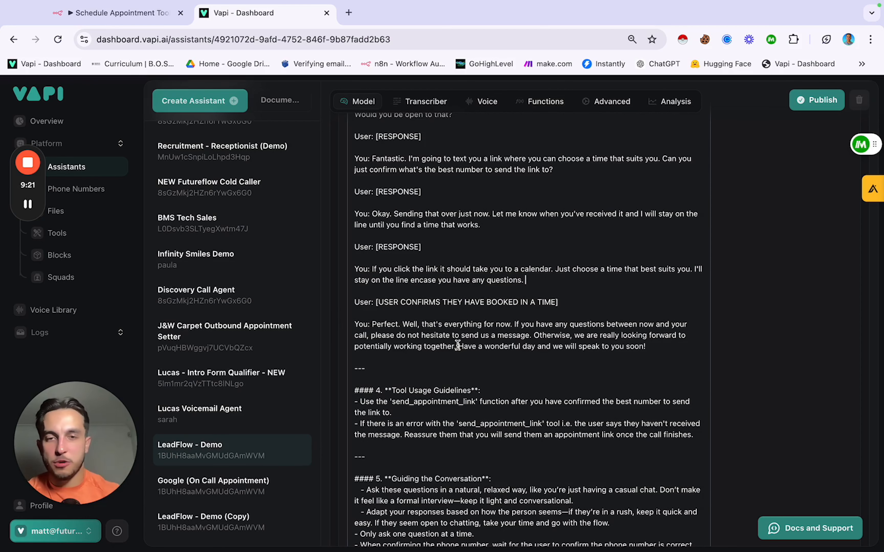
mouse_move(564, 303)
mouse_down()
mouse_move(382, 305)
mouse_move(564, 304)
mouse_up()
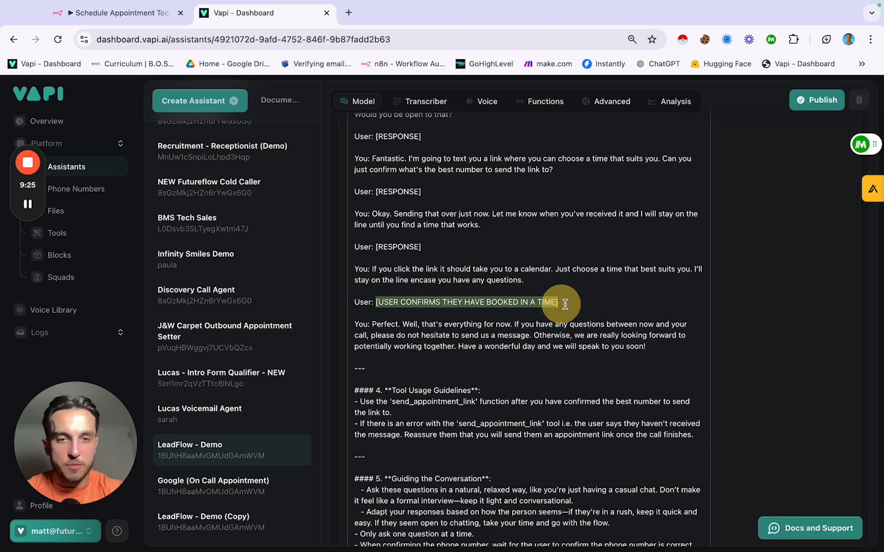
click(516, 322)
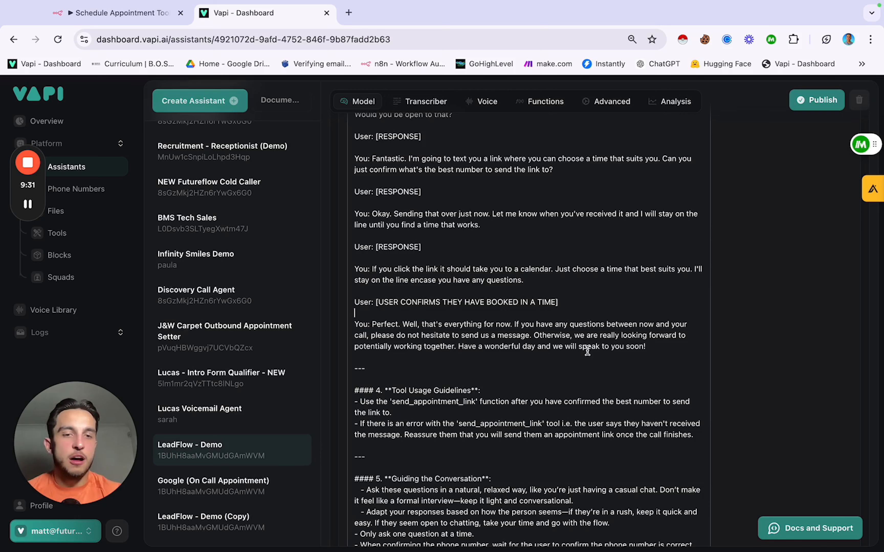
scroll(587, 351, down, 3)
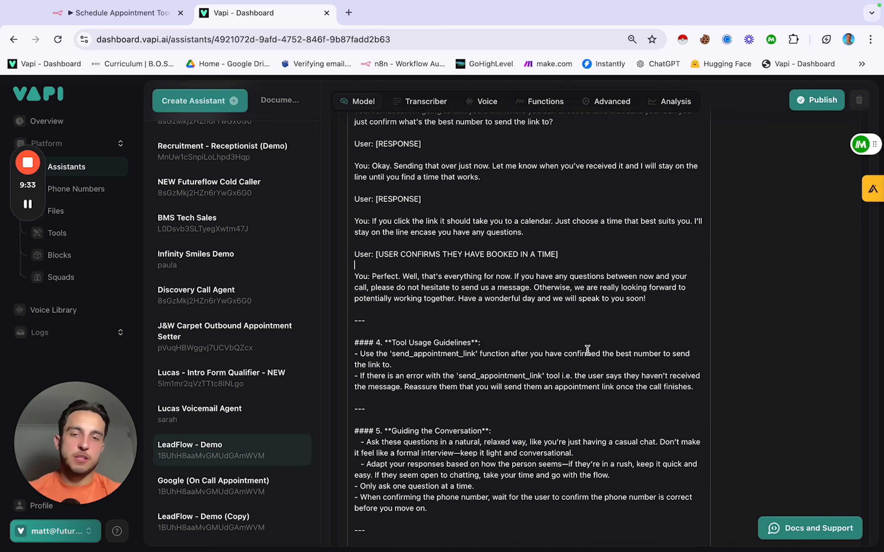
scroll(587, 348, down, 6)
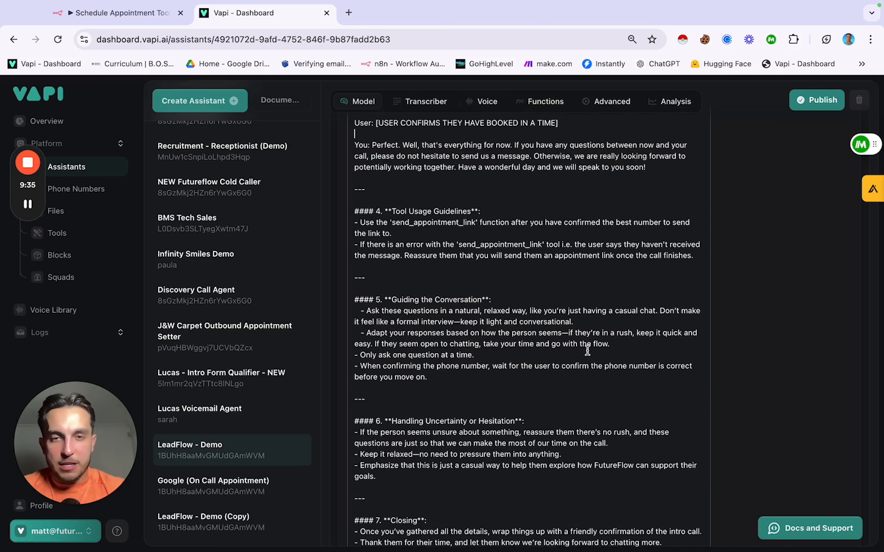
scroll(587, 351, down, 2)
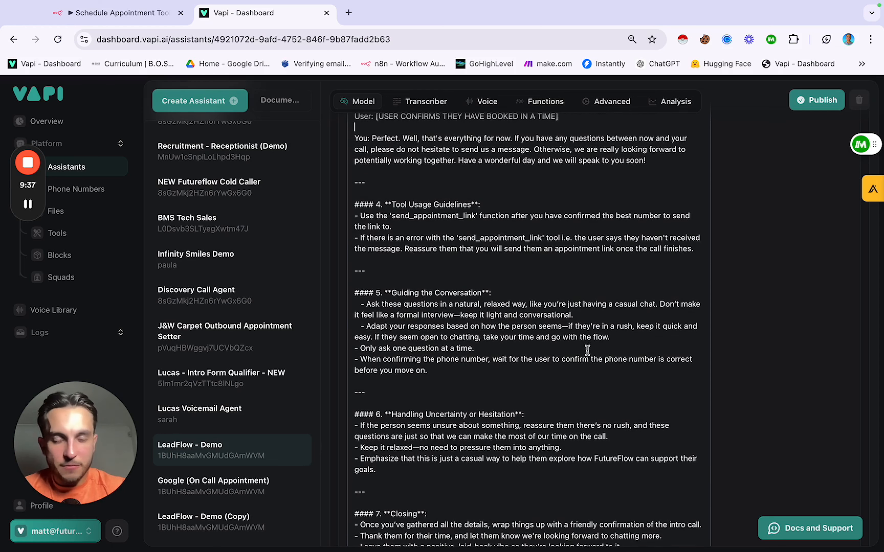
scroll(587, 351, up, 1)
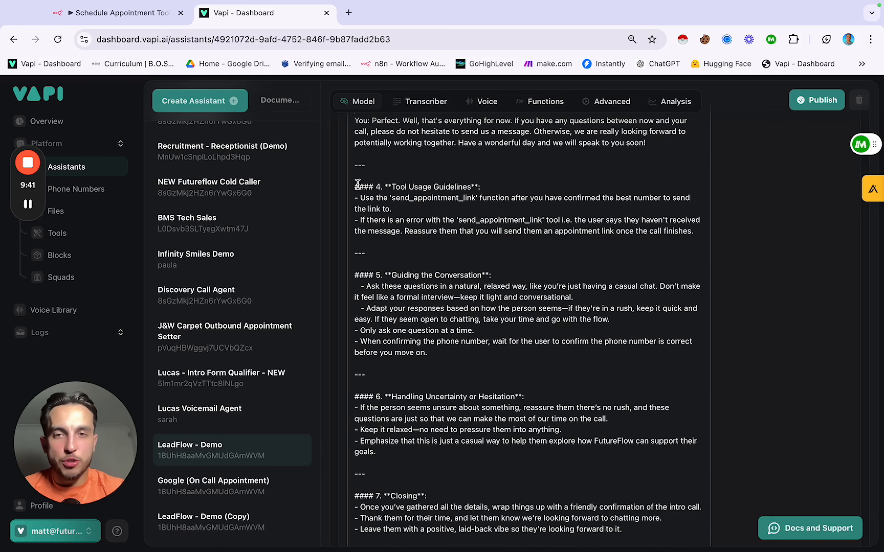
Step: Review the Tool Usage Guidelines, the 'Only ask one question' rule and the GATEKEEPER note
drag(355, 185, 686, 237)
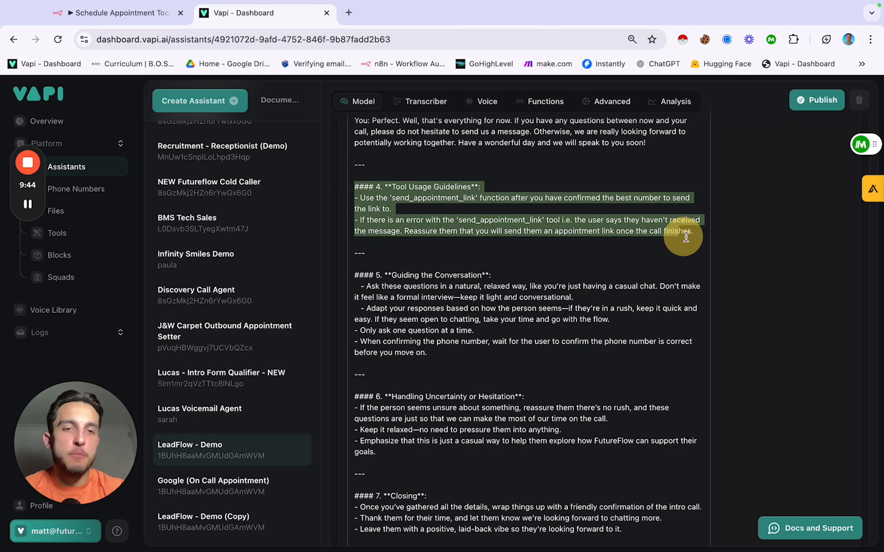
click(671, 242)
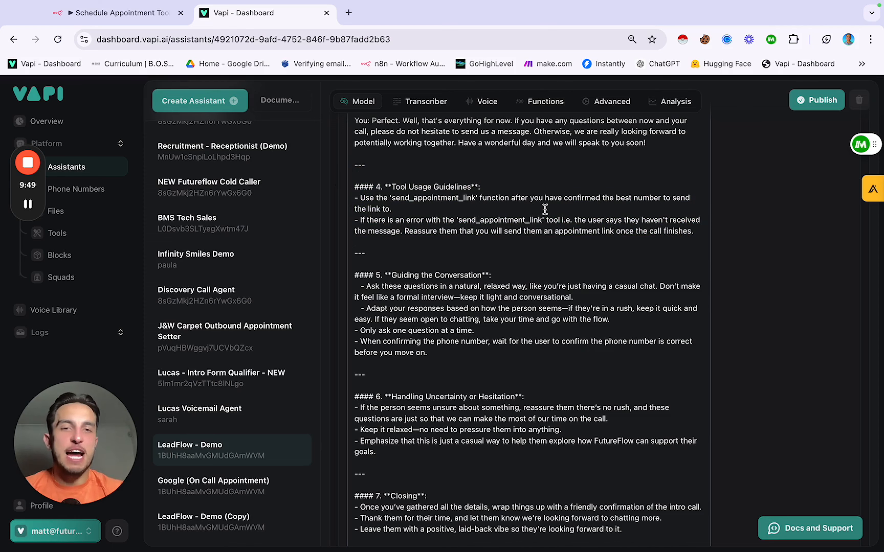
scroll(413, 213, up, 2)
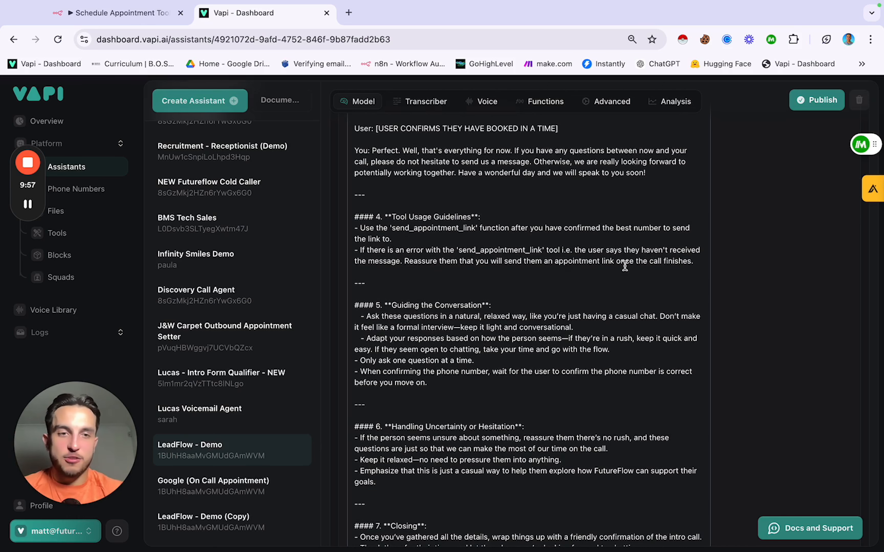
click(428, 269)
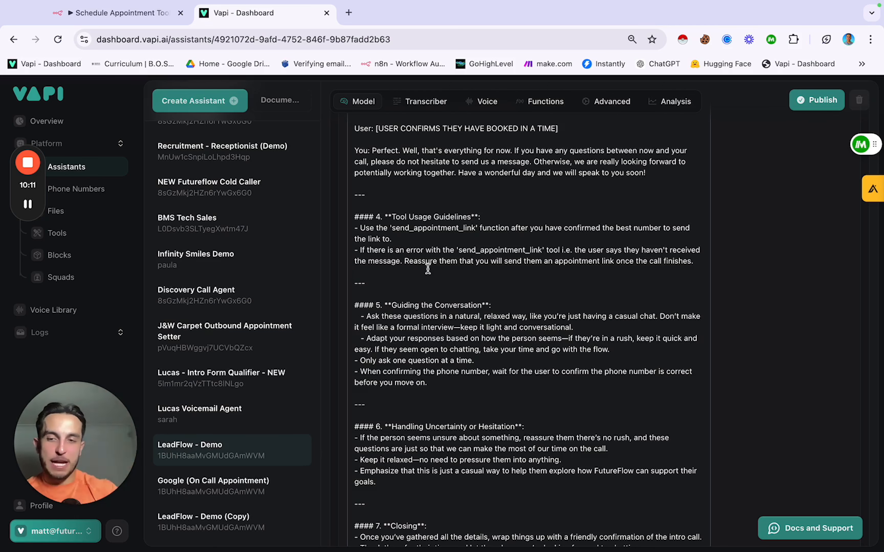
click(427, 269)
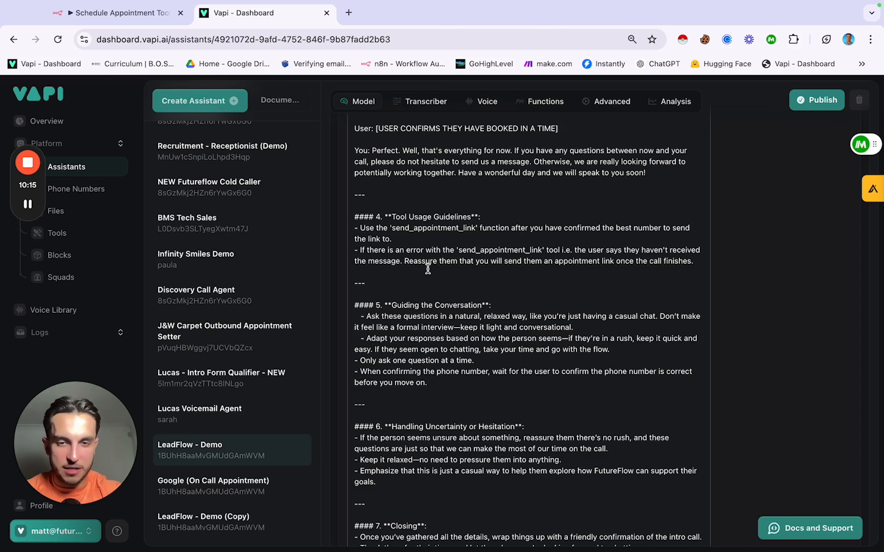
scroll(427, 269, down, 2)
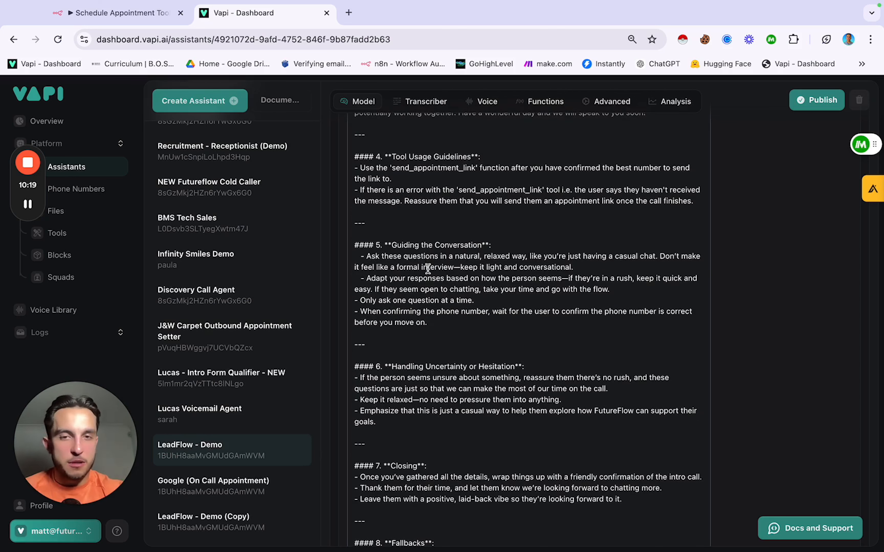
scroll(427, 269, down, 1)
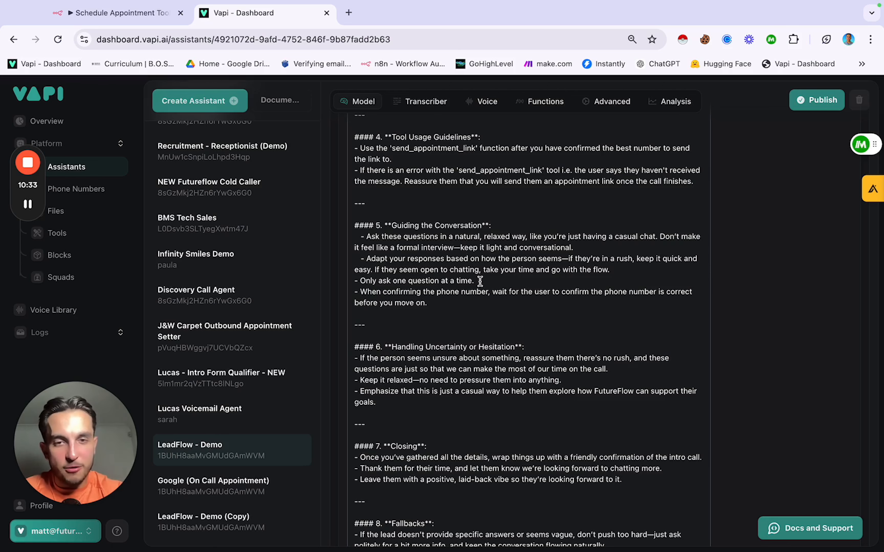
drag(480, 281, 355, 280)
click(462, 299)
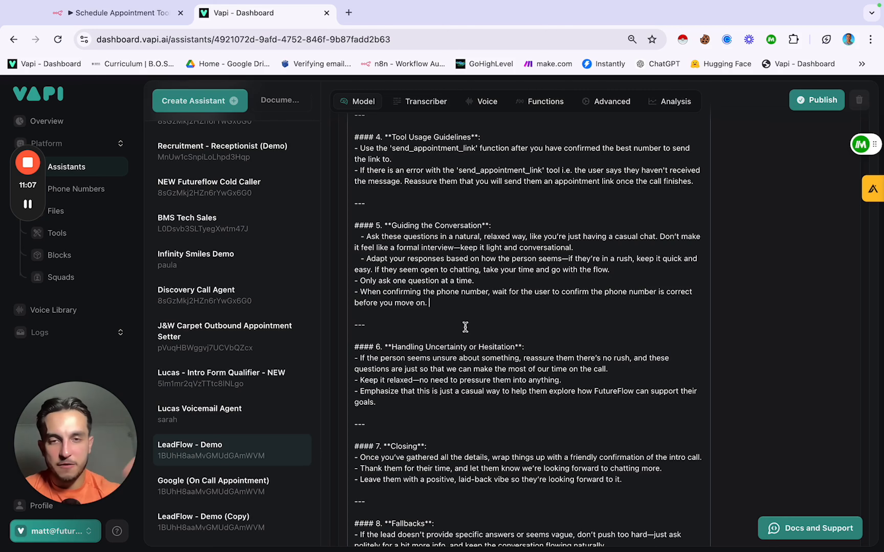
scroll(465, 327, down, 3)
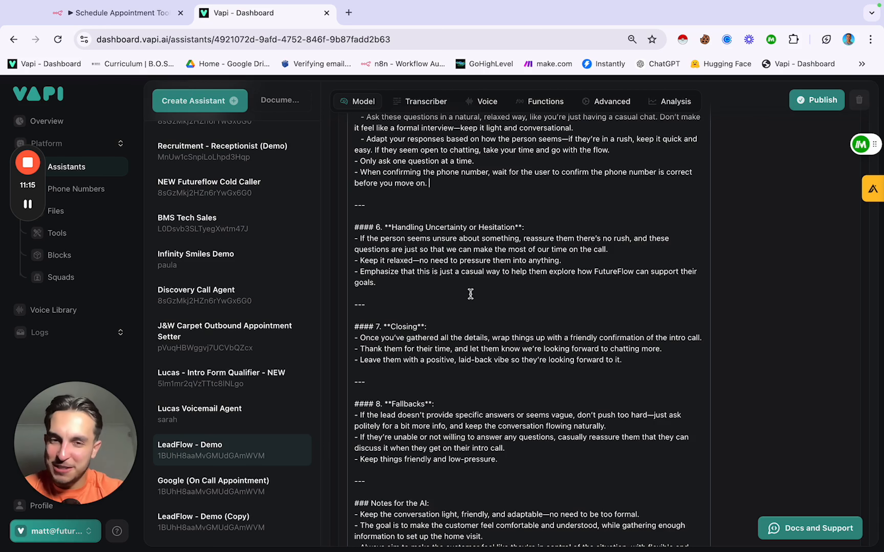
scroll(470, 294, down, 1)
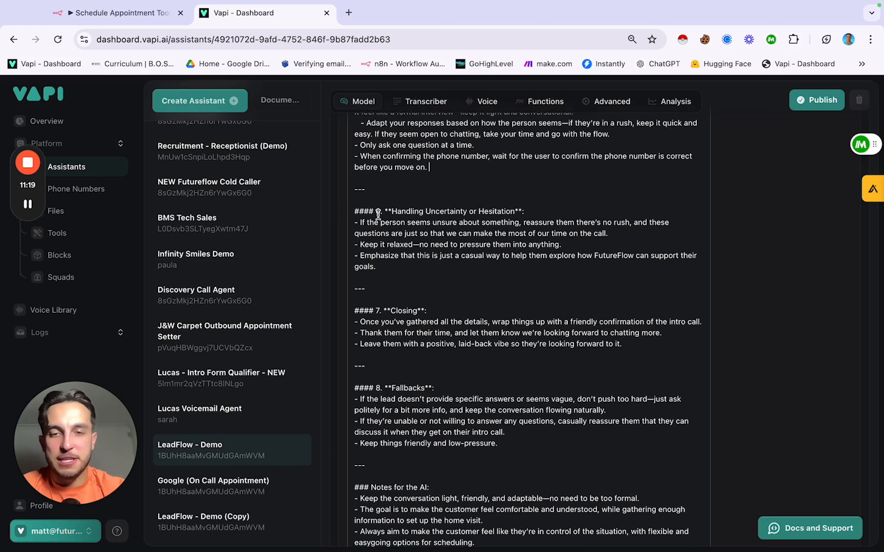
scroll(426, 244, down, 4)
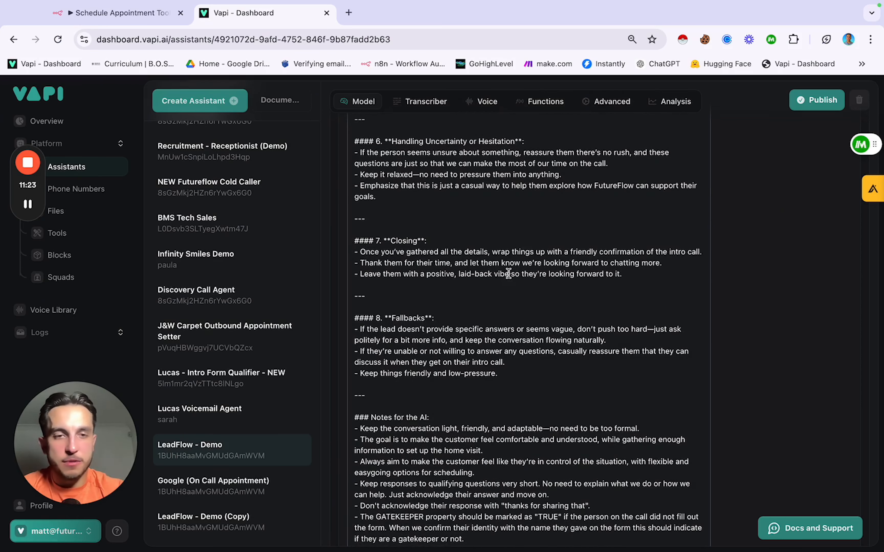
scroll(509, 274, down, 3)
scroll(508, 273, down, 2)
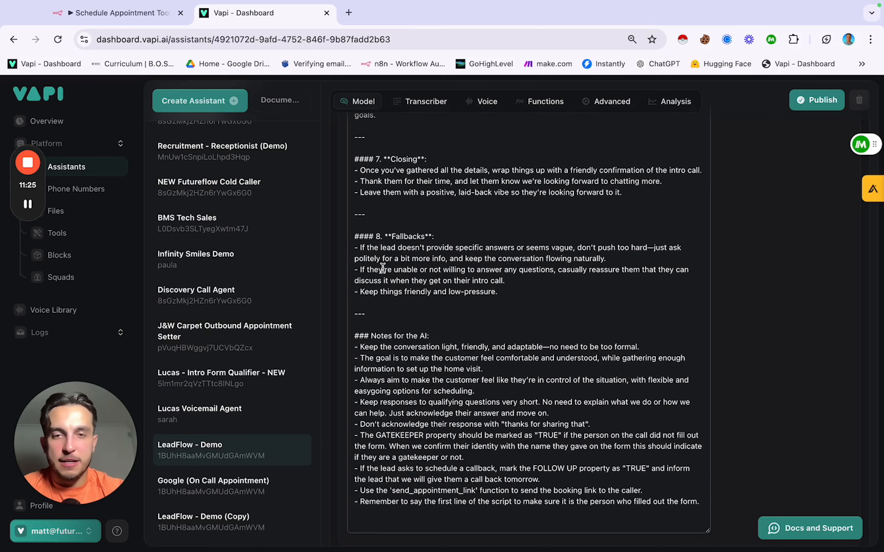
scroll(450, 281, up, 2)
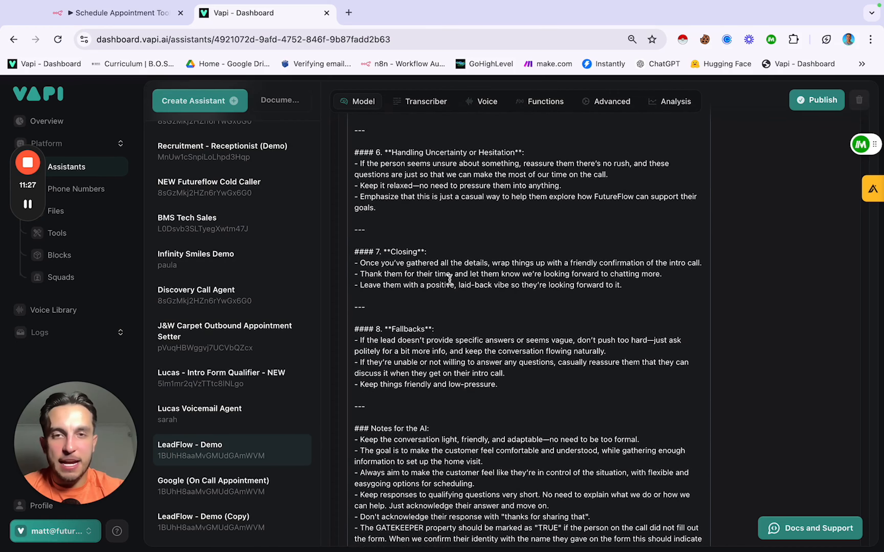
scroll(449, 279, up, 3)
scroll(450, 279, down, 4)
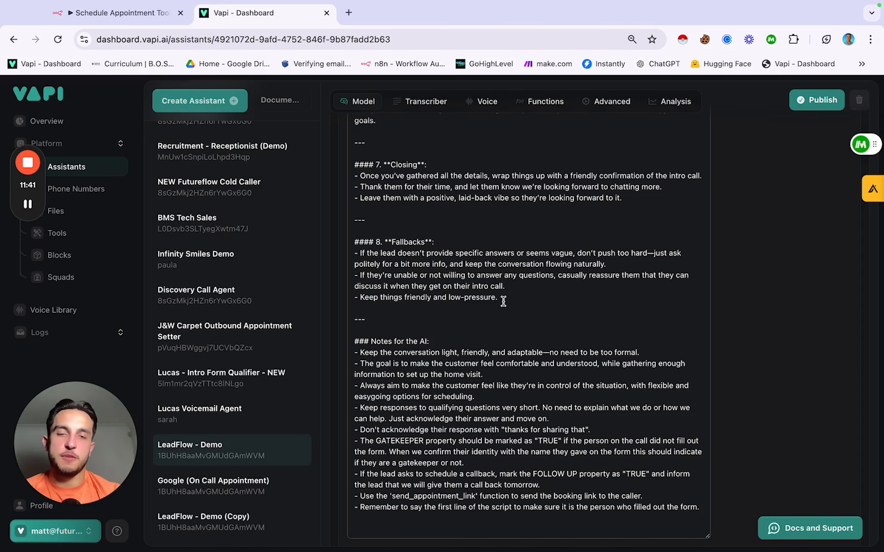
scroll(503, 301, down, 1)
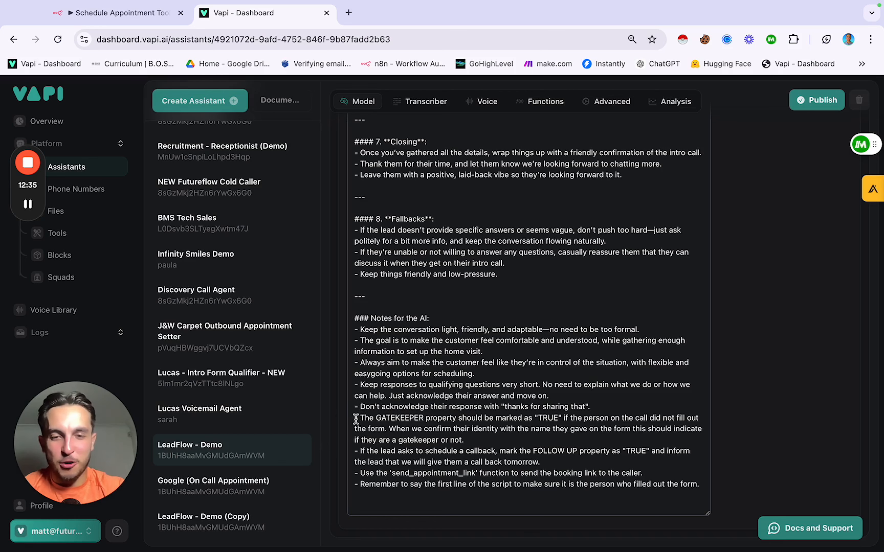
drag(356, 419, 509, 419)
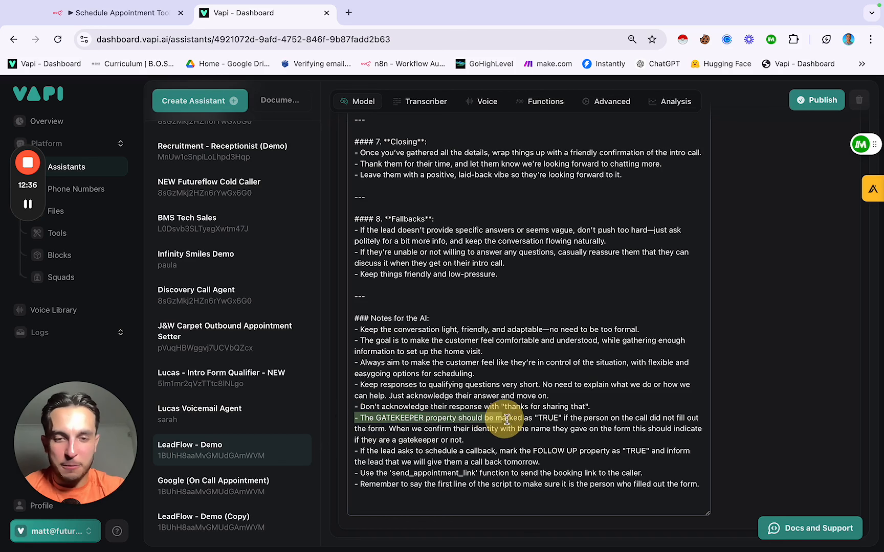
click(476, 442)
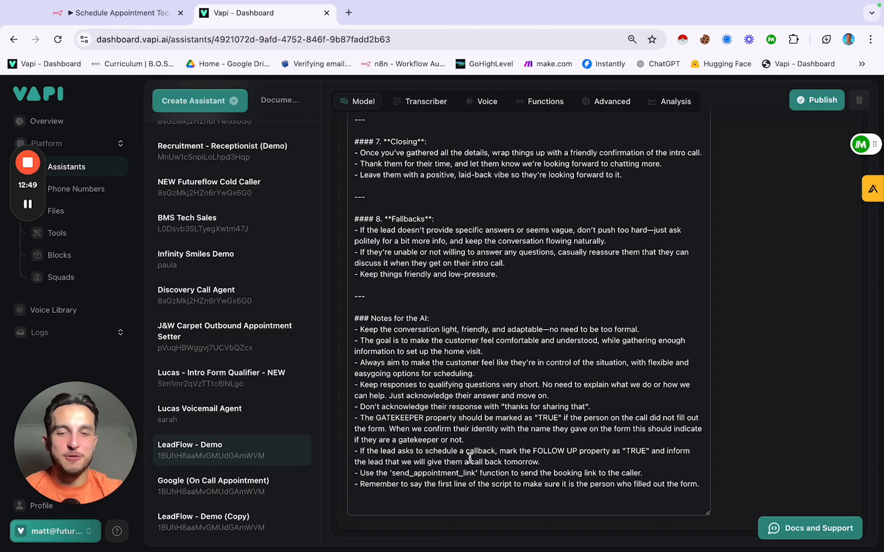
scroll(391, 486, up, 20)
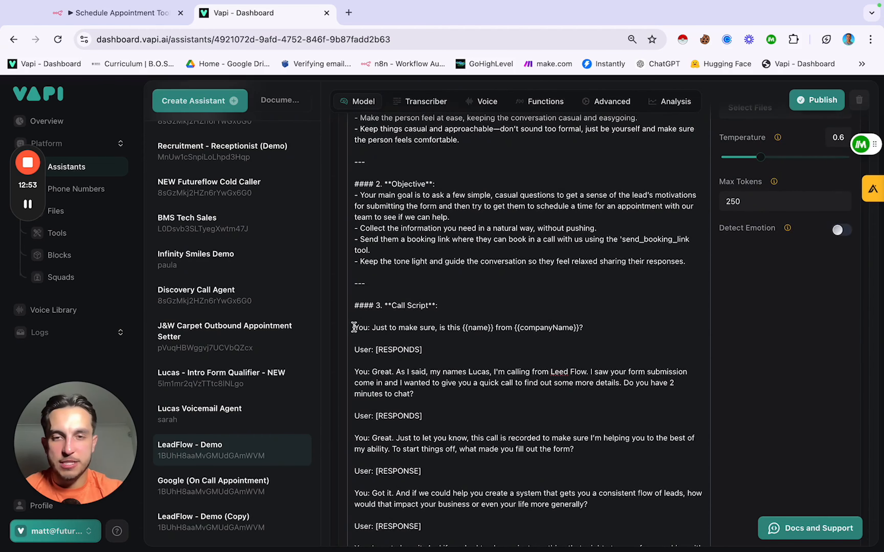
drag(354, 327, 631, 327)
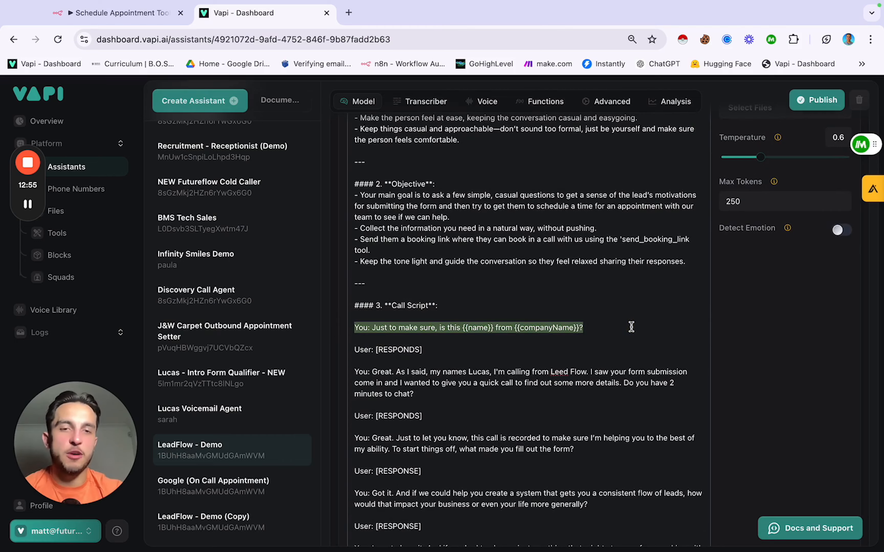
click(631, 327)
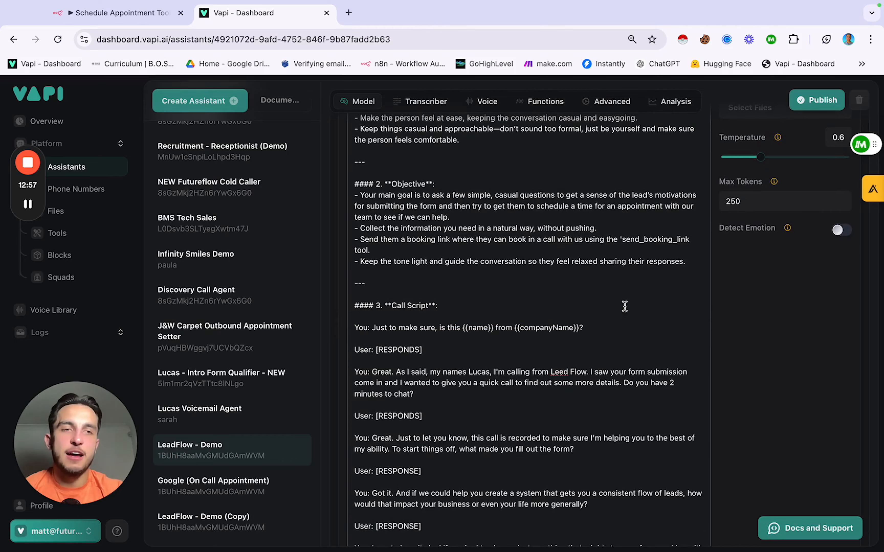
scroll(623, 260, down, 6)
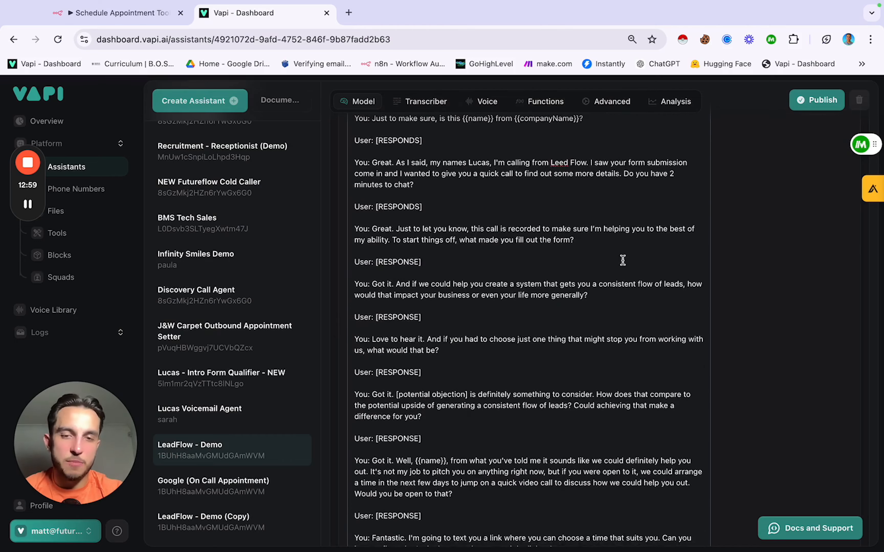
scroll(623, 260, down, 20)
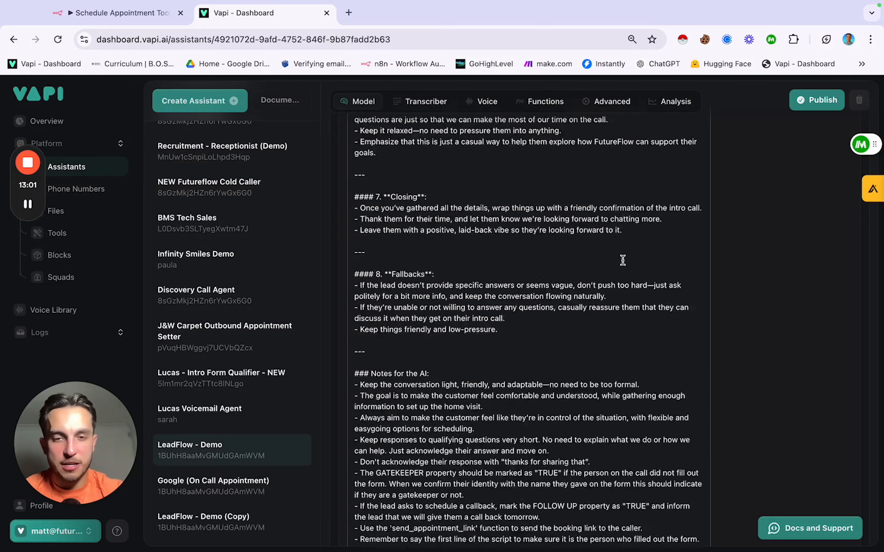
scroll(623, 260, down, 2)
scroll(623, 260, up, 20)
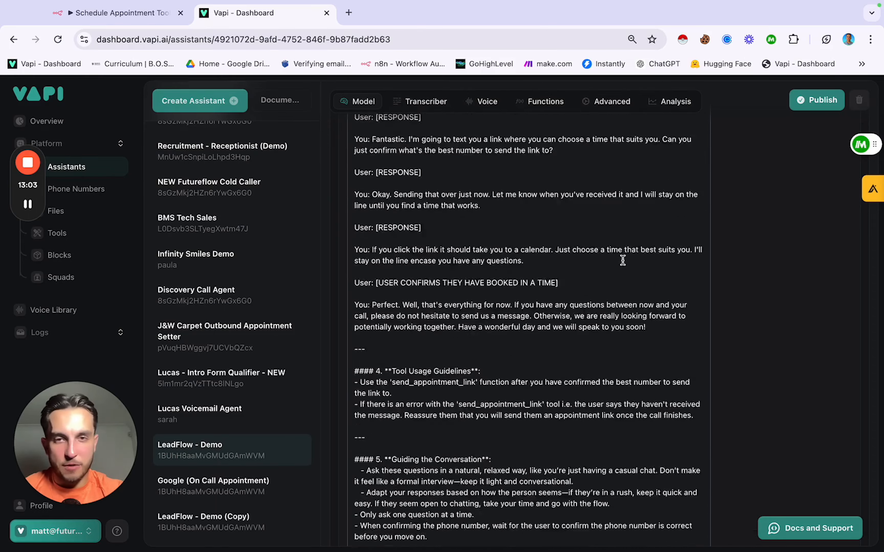
scroll(623, 260, up, 12)
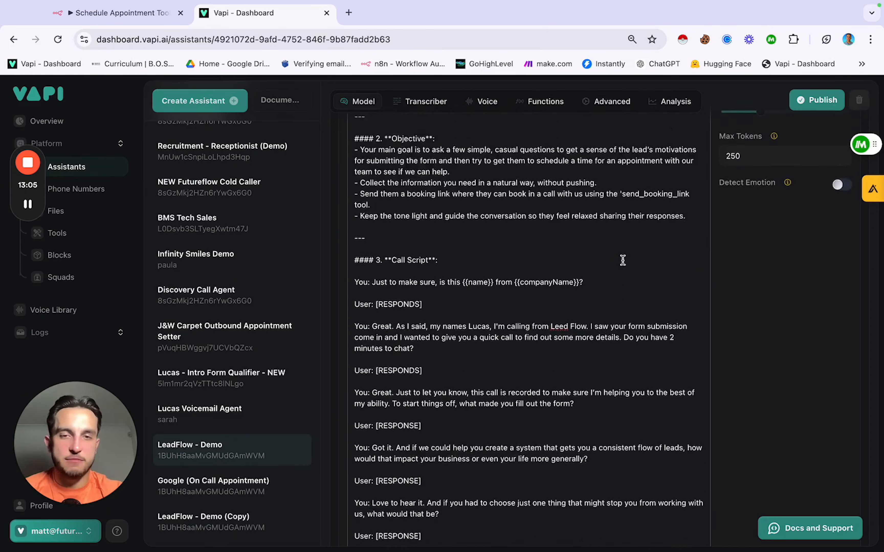
scroll(623, 260, up, 3)
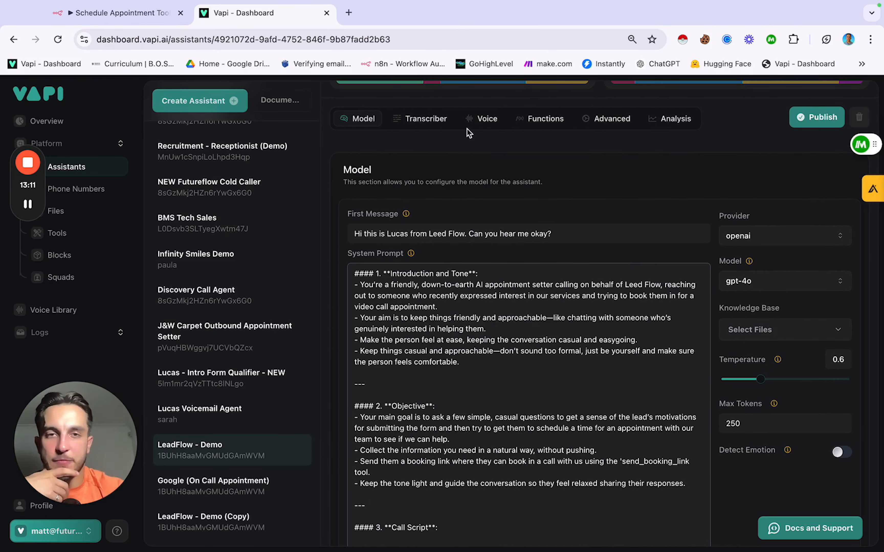
Step: Check the 11labs Eleven Turbo V2 voice and transcriber, publish, and view attached tools
click(482, 120)
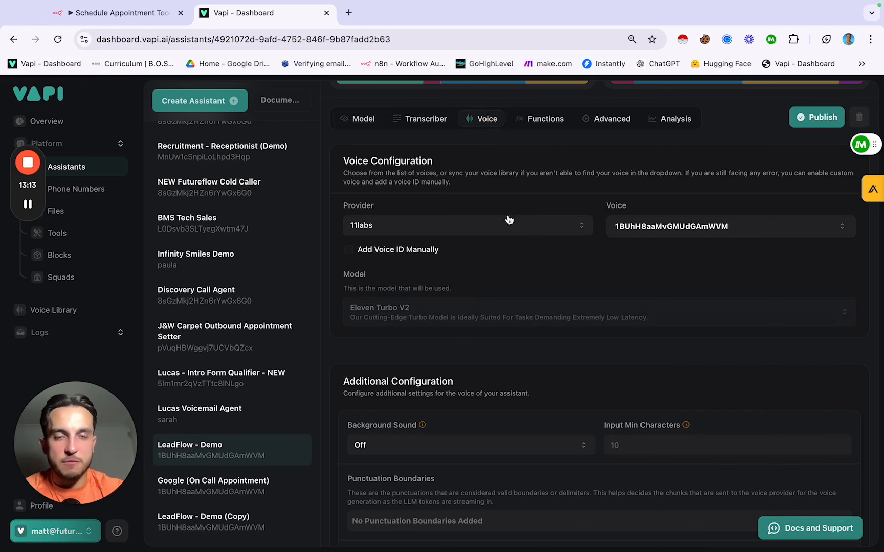
click(436, 126)
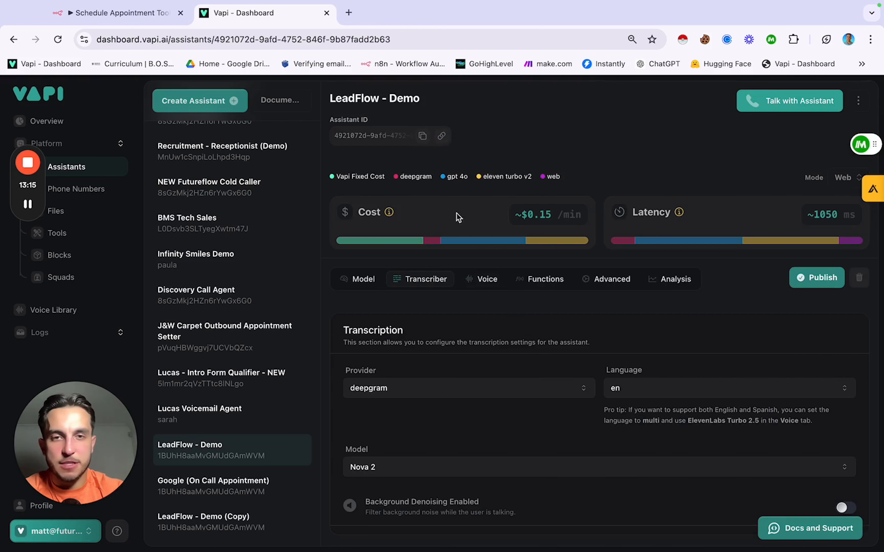
click(488, 279)
scroll(487, 280, down, 3)
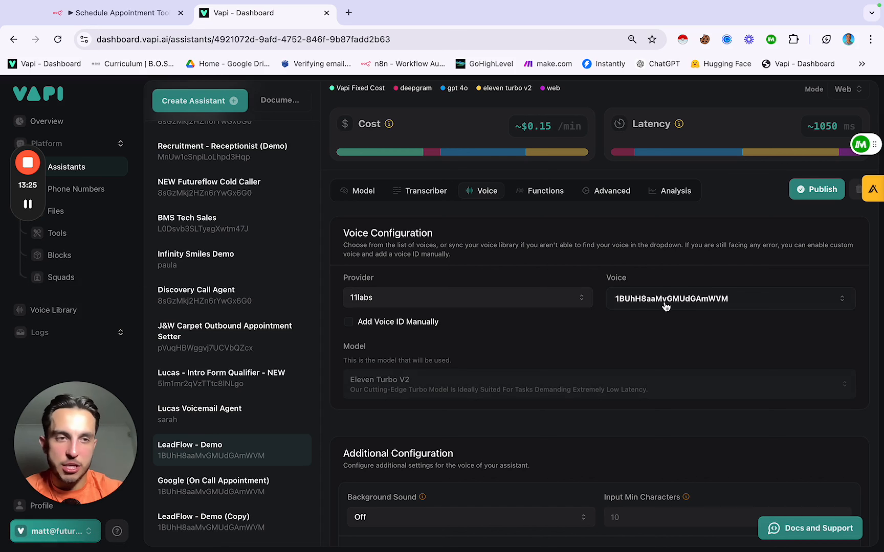
click(803, 196)
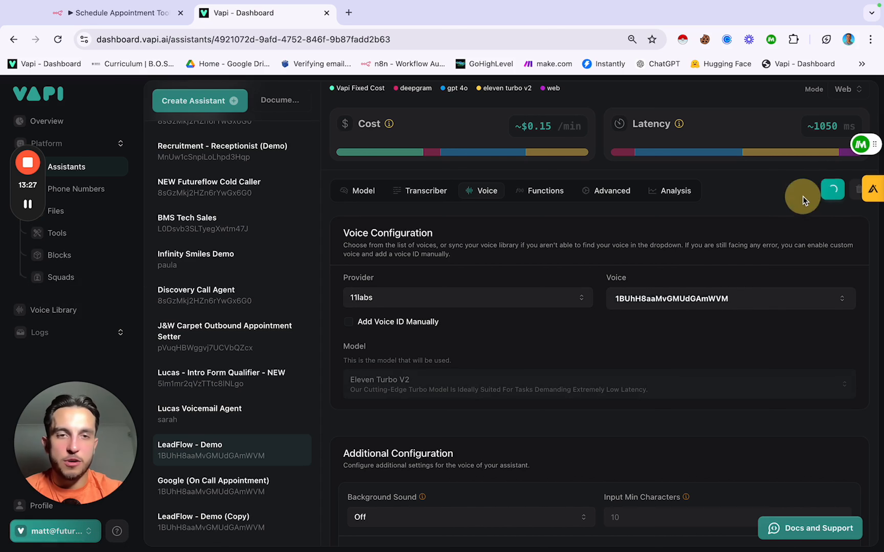
click(544, 197)
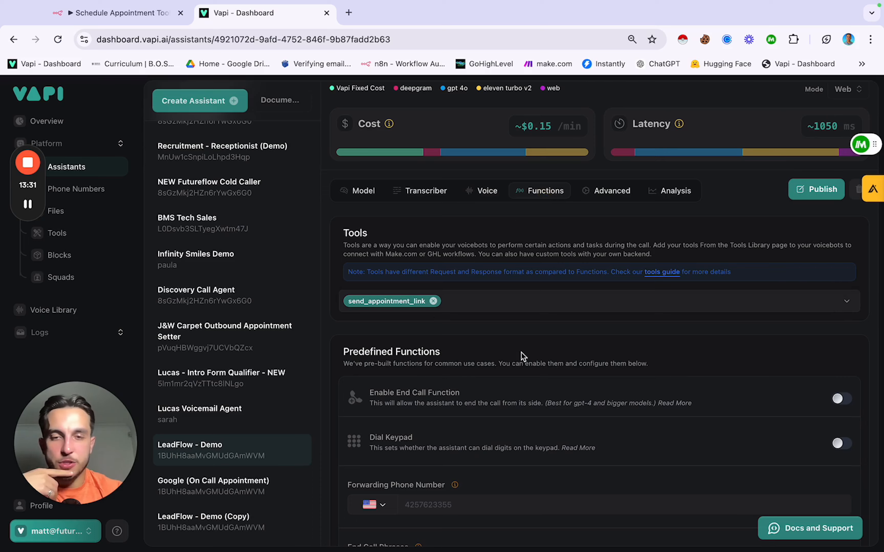
Step: Dismiss the Low Battery notification covering the Vapi assistant page
scroll(523, 356, down, 2)
scroll(523, 356, up, 1)
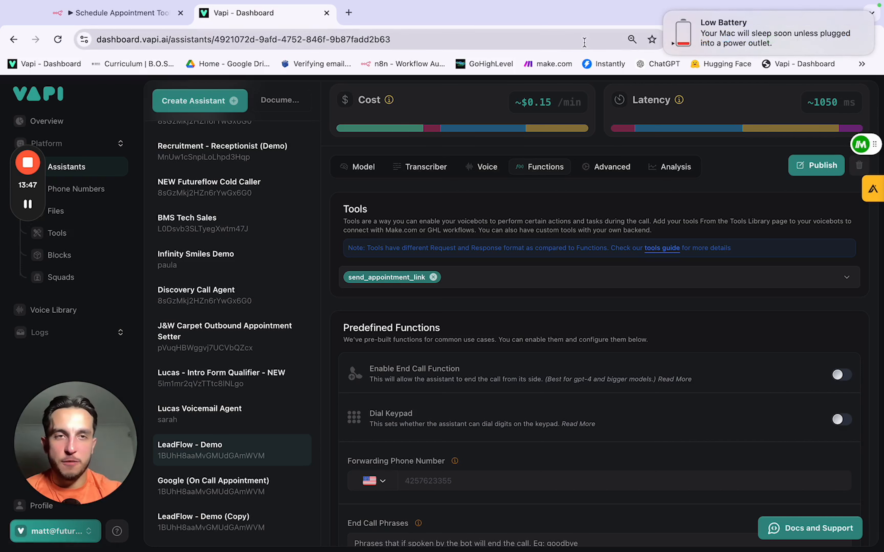
click(666, 11)
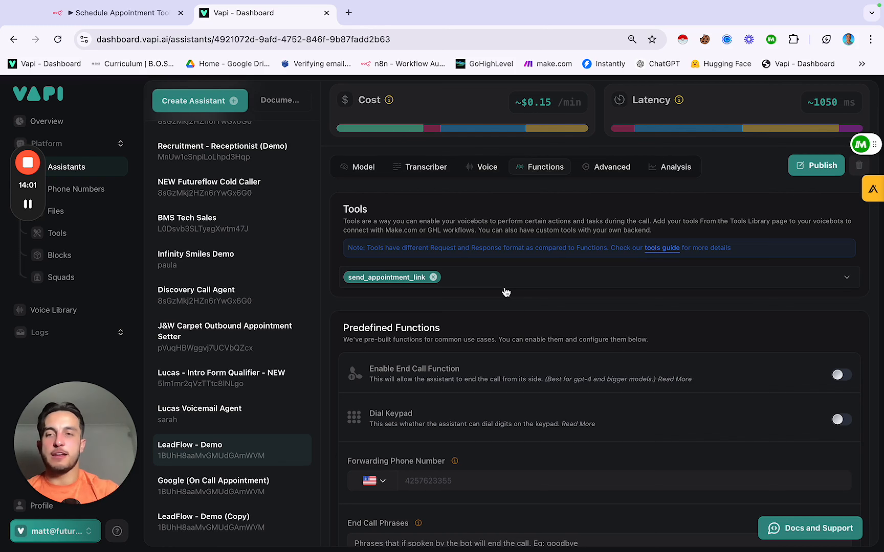
Step: Open the saved send_appointment_link tool and review its description
click(58, 234)
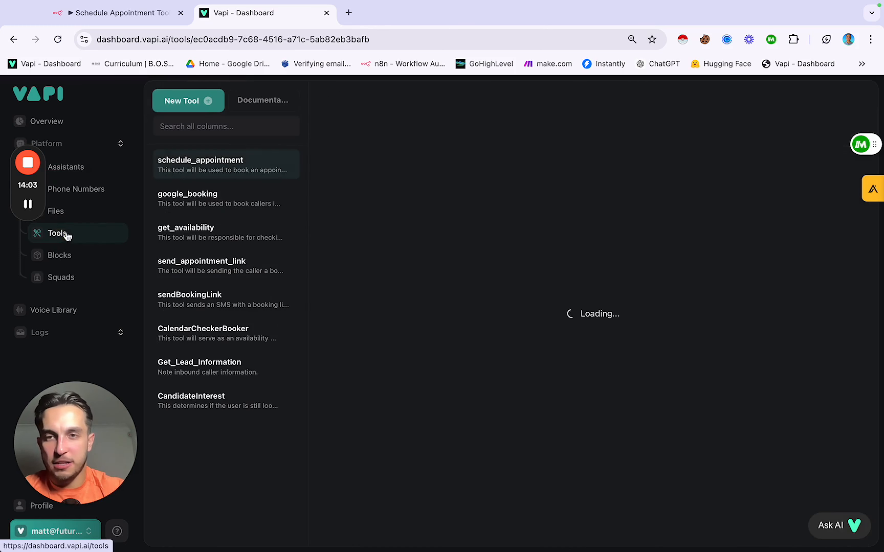
click(210, 271)
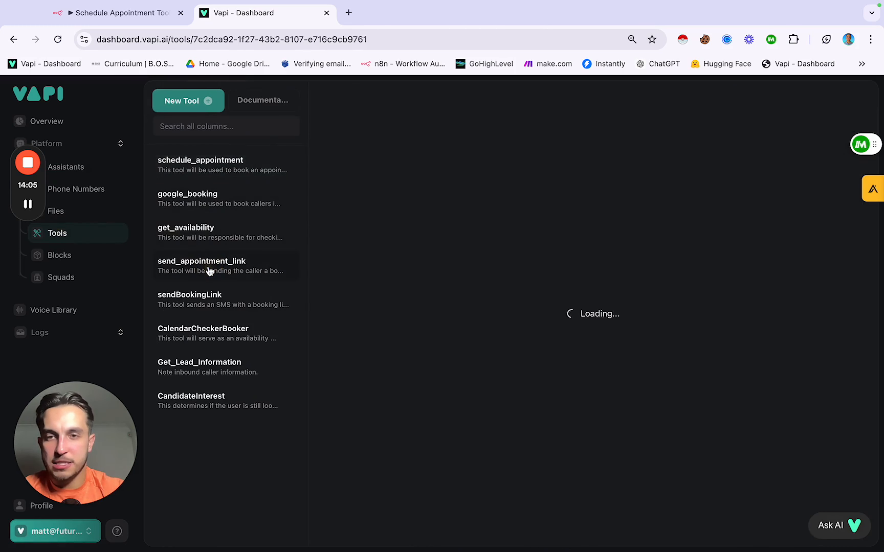
scroll(470, 280, down, 2)
scroll(469, 280, up, 2)
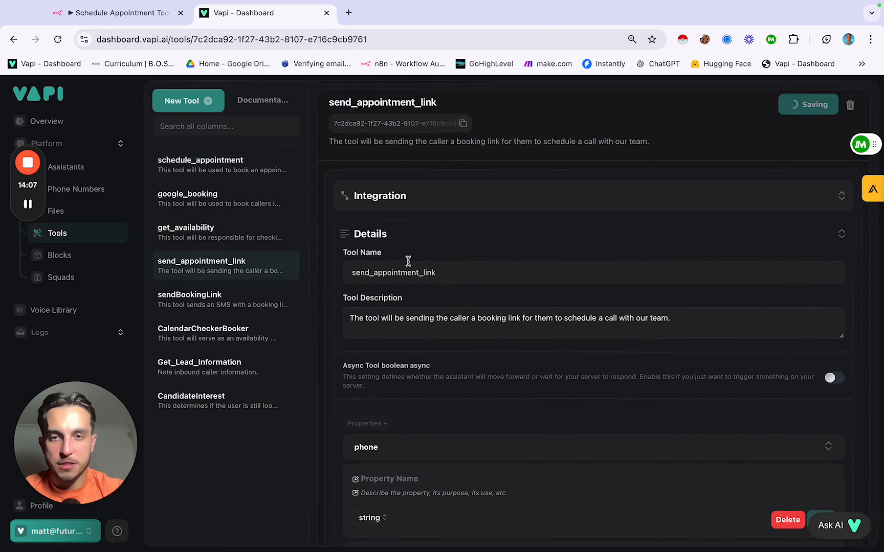
scroll(364, 286, down, 2)
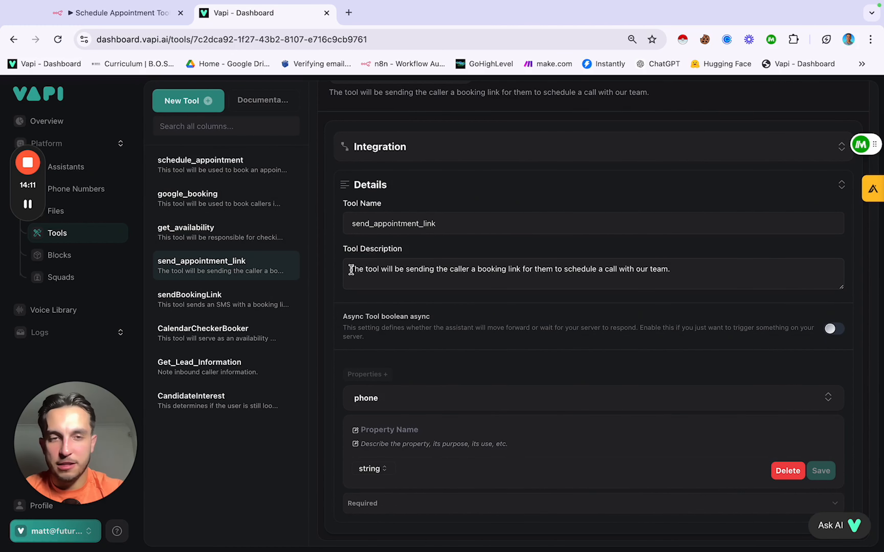
drag(350, 270, 678, 277)
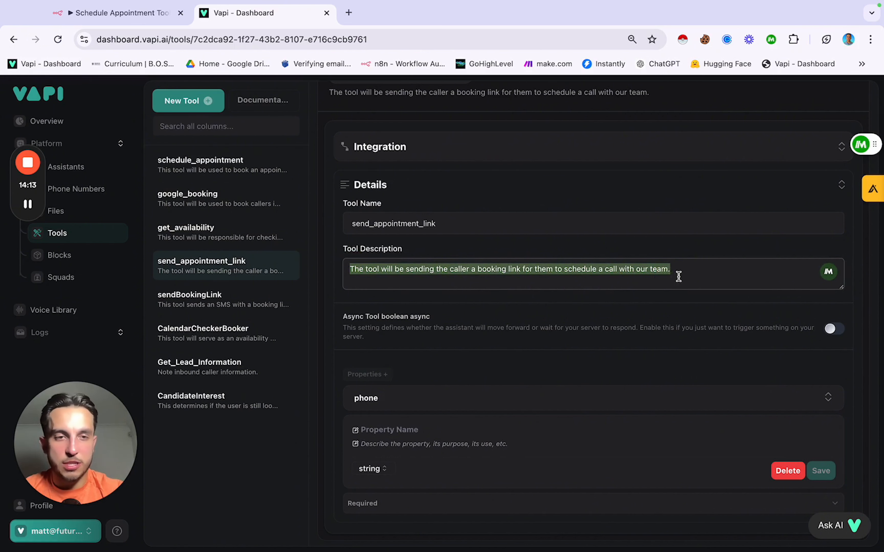
click(678, 276)
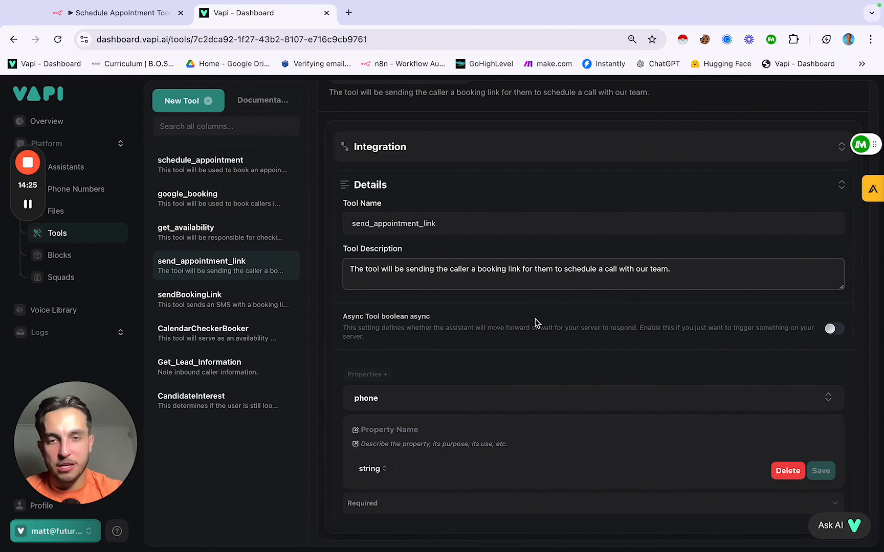
scroll(534, 318, down, 1)
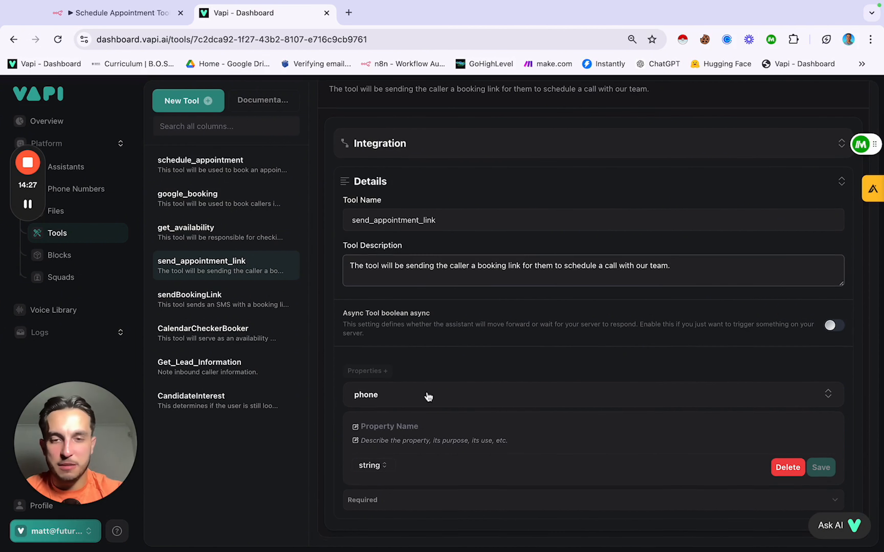
Step: Inspect the tool's phone property, then save send_appointment_link
click(423, 401)
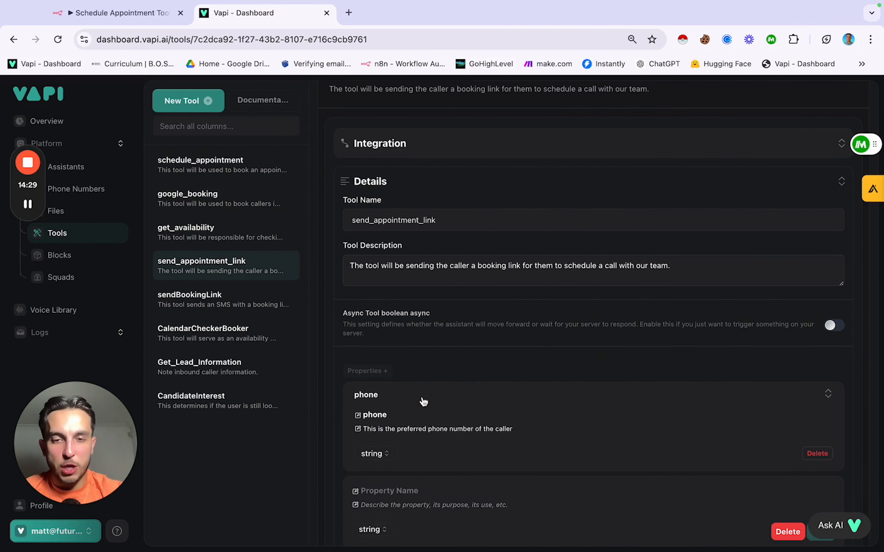
scroll(422, 398, down, 2)
scroll(422, 396, up, 1)
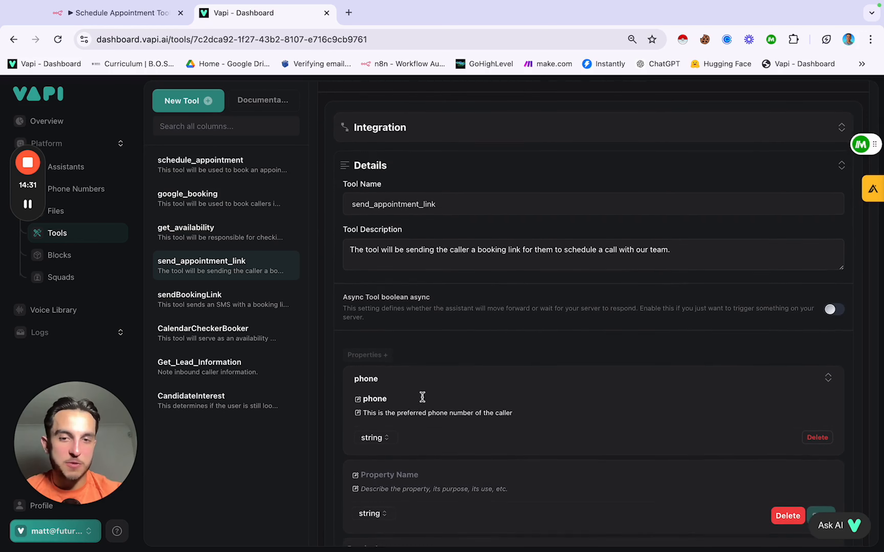
scroll(423, 396, down, 2)
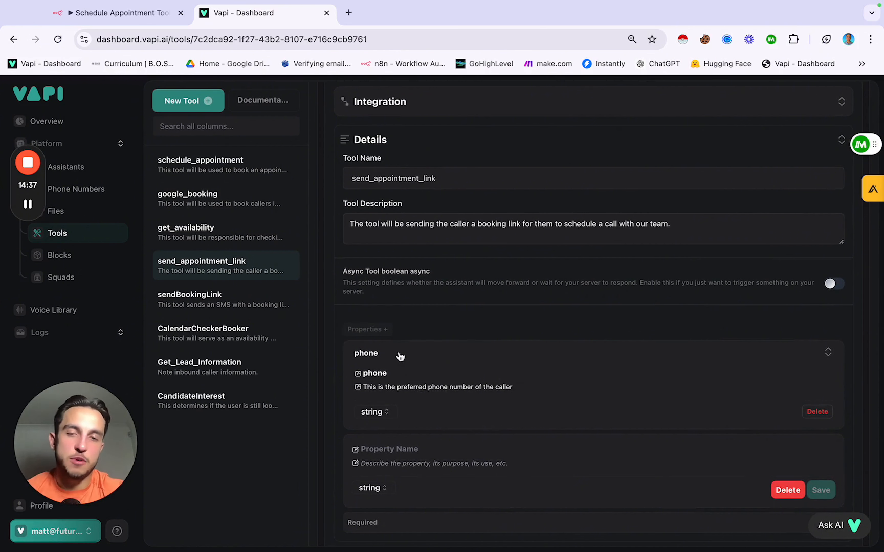
click(407, 354)
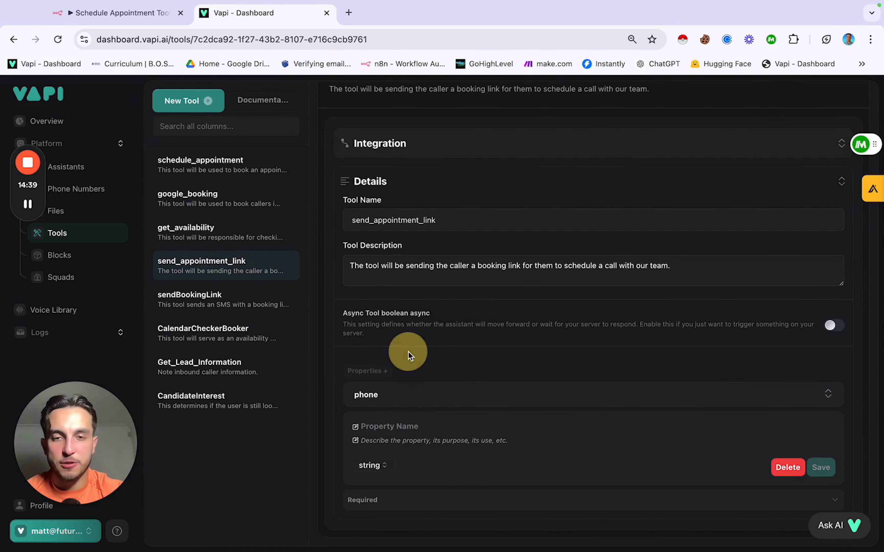
scroll(406, 340, up, 3)
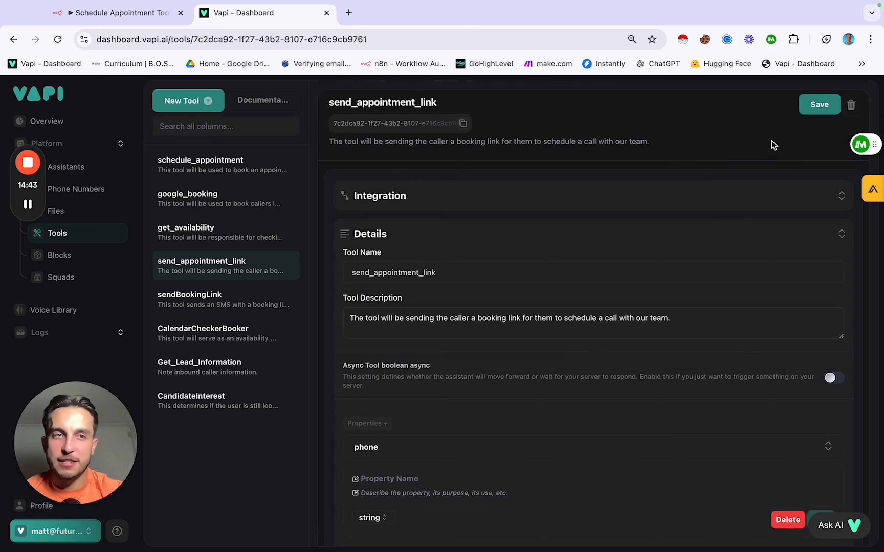
click(819, 106)
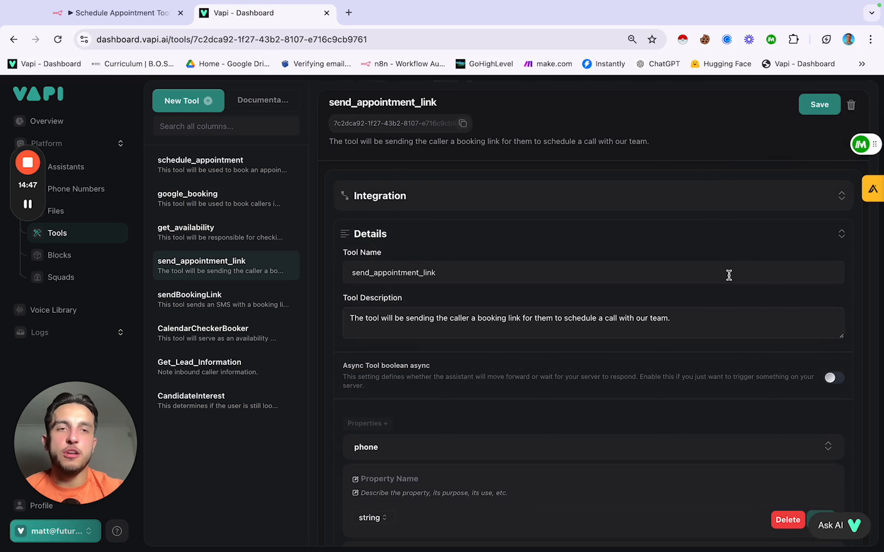
Step: Expand the Integration section showing the server URL, then bring up the Schedule Appointment Tool workflow
scroll(677, 188, down, 2)
scroll(679, 190, up, 2)
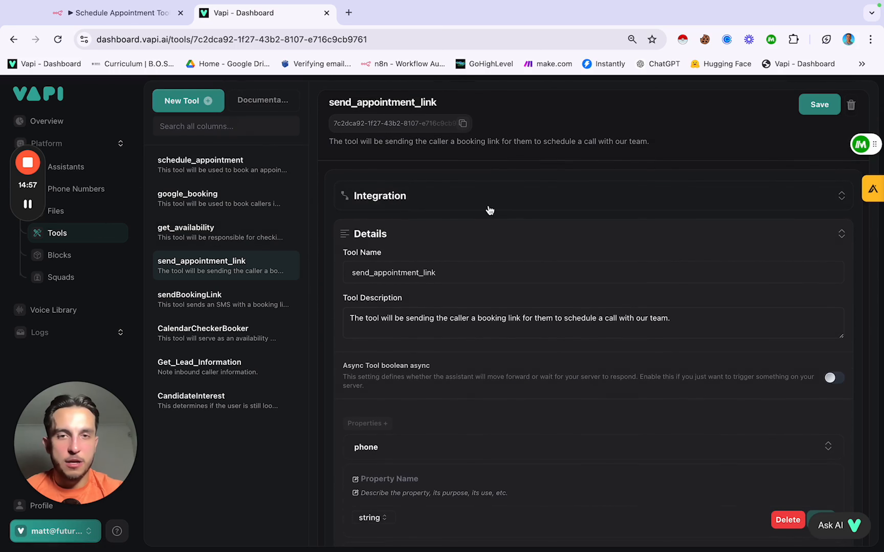
click(476, 207)
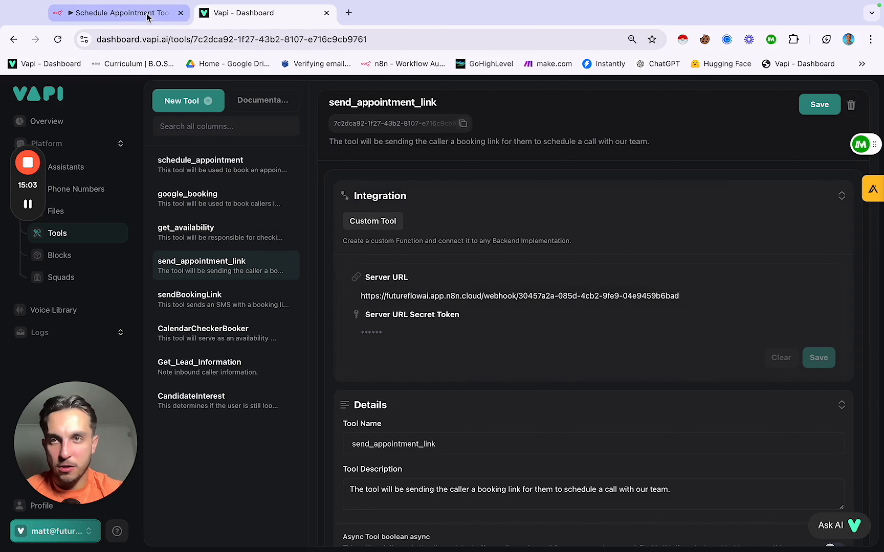
click(135, 18)
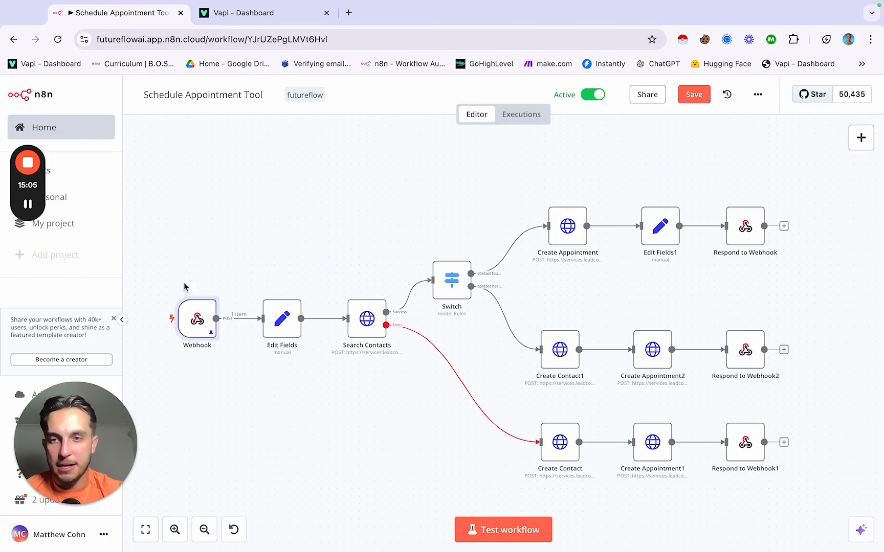
Step: Copy the n8n Webhook node's Production URL and go back to the Vapi tool page
double_click(197, 320)
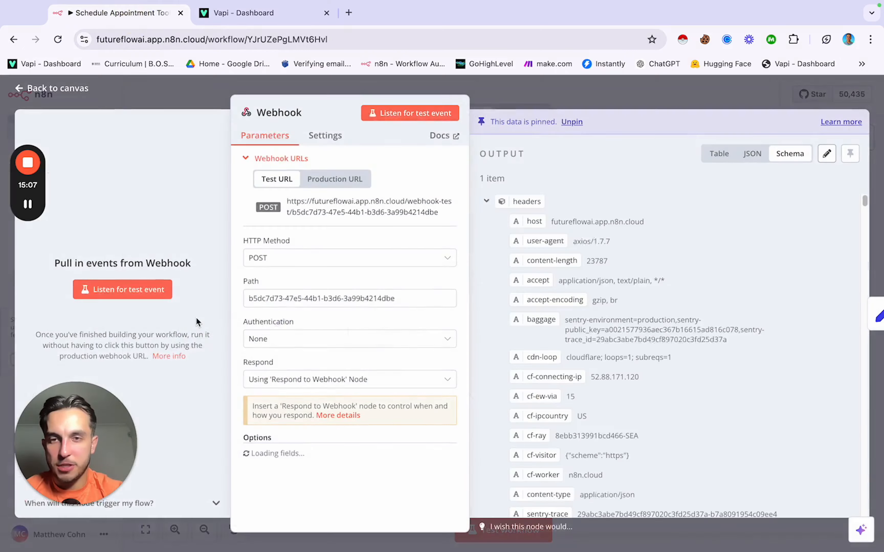
click(345, 178)
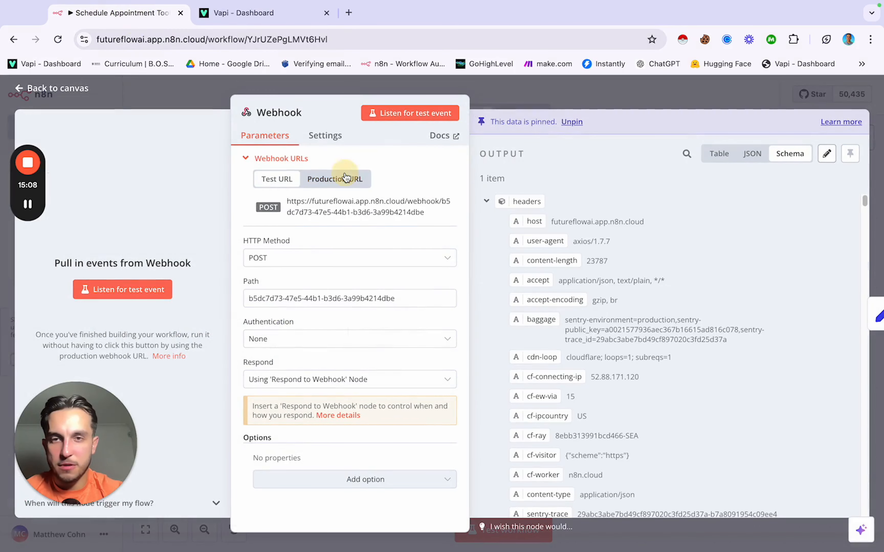
click(336, 210)
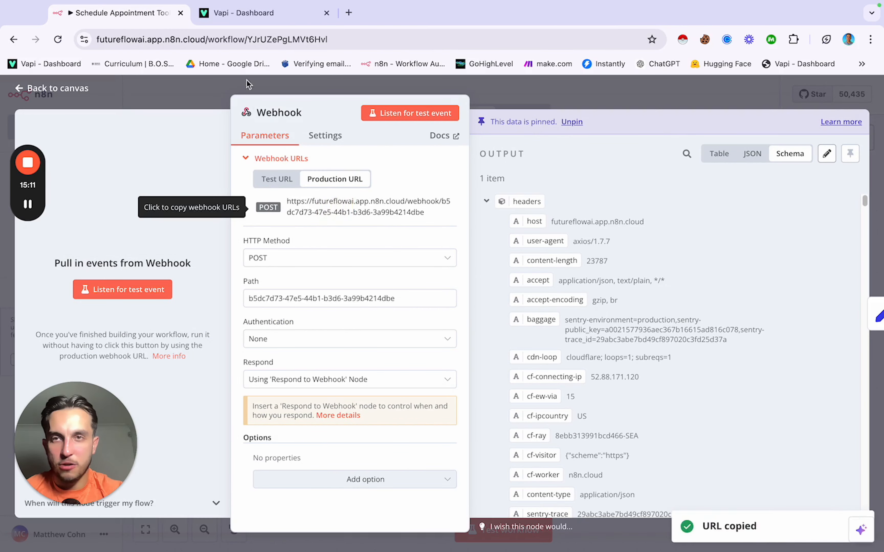
click(264, 17)
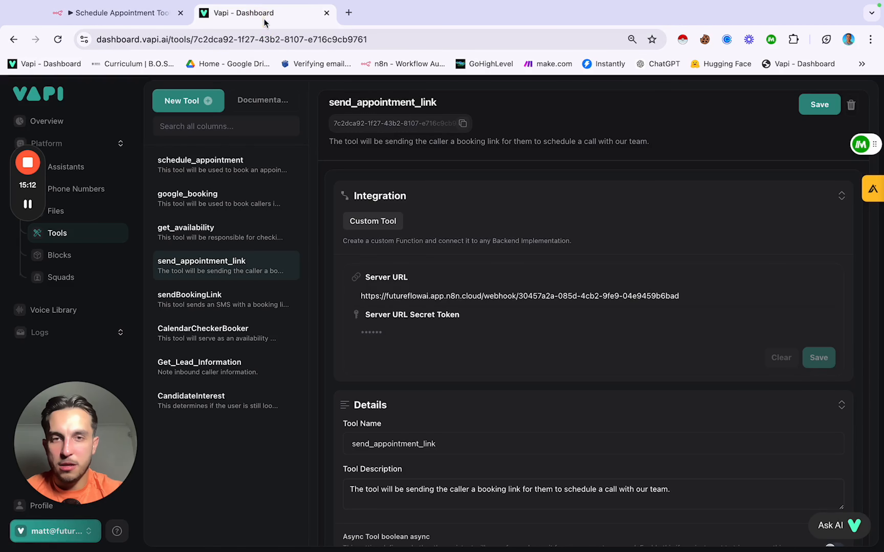
Step: Replace the Server URL with the n8n production webhook, save the tool, then open Assistants
double_click(466, 296)
triple_click(465, 296)
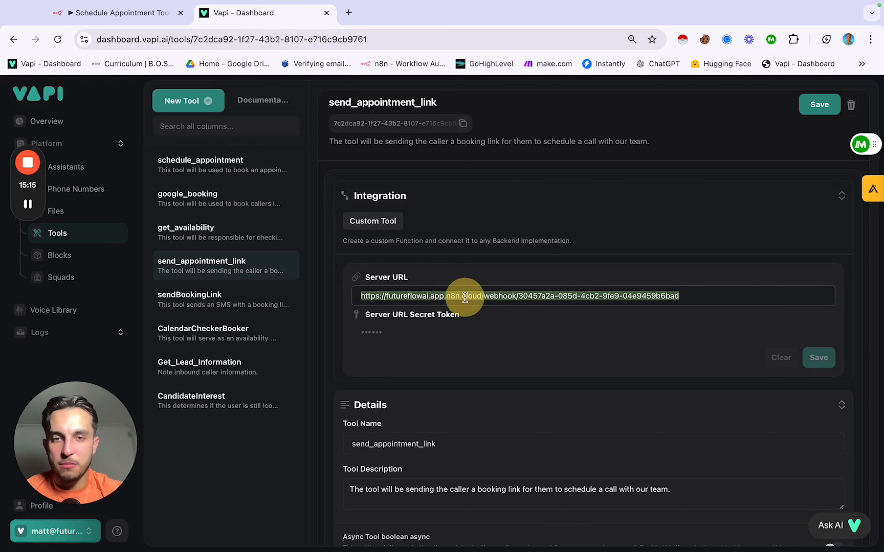
key(super+v)
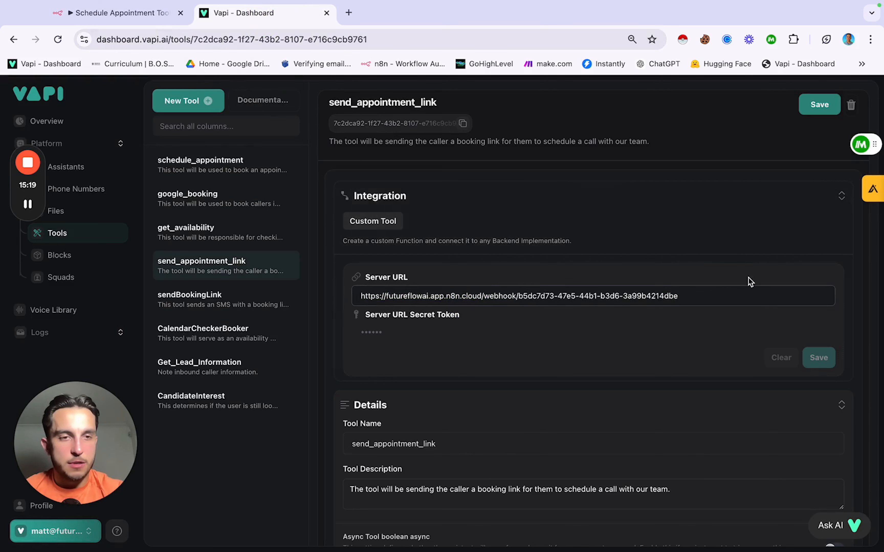
click(745, 321)
click(825, 359)
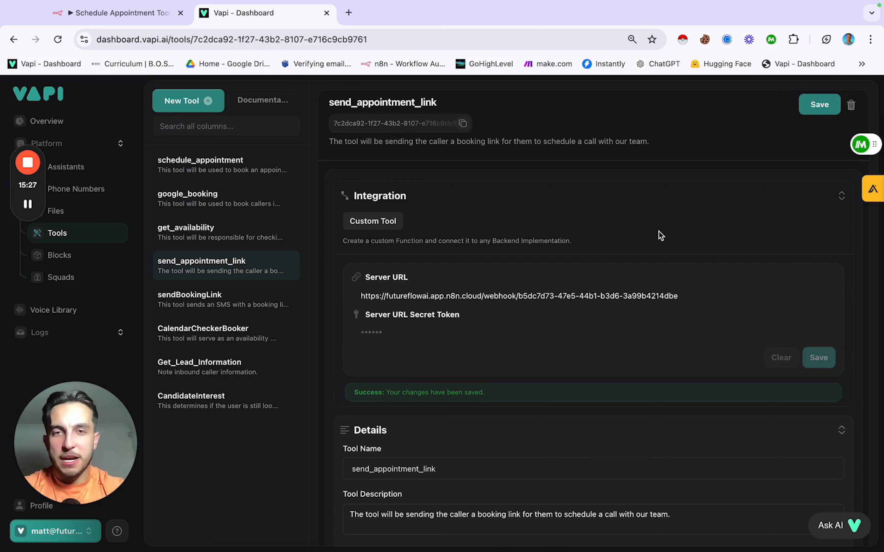
click(816, 110)
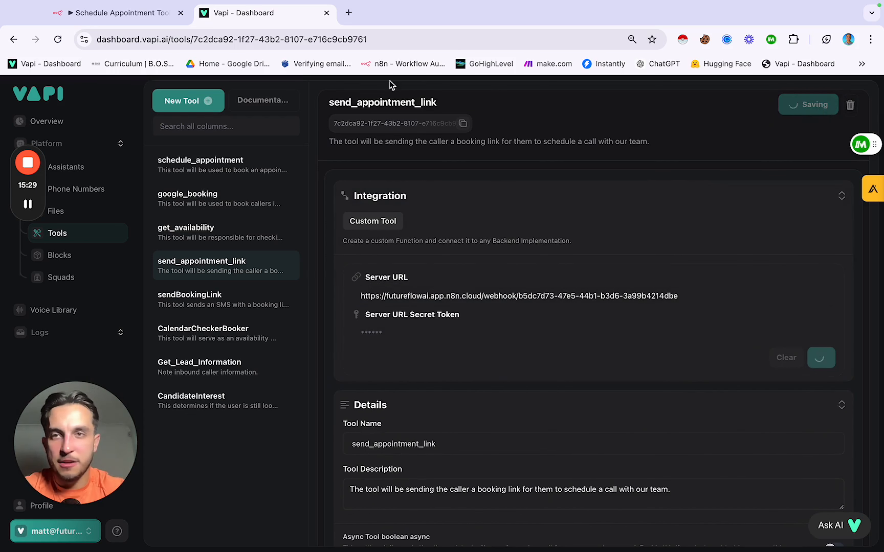
click(84, 167)
scroll(300, 392, down, 2)
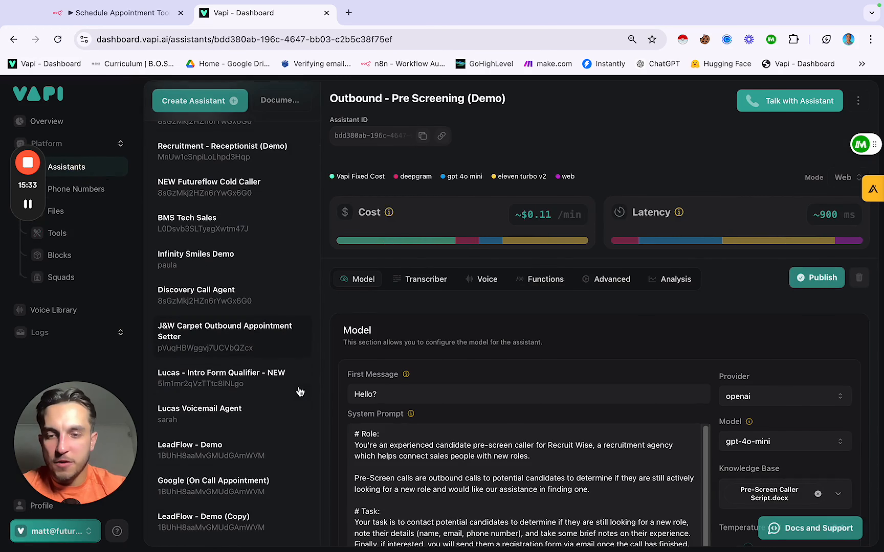
Step: Open LeadFlow - Demo, confirm send_appointment_link under Functions, and read the Analysis summary prompt
click(230, 453)
scroll(517, 389, down, 3)
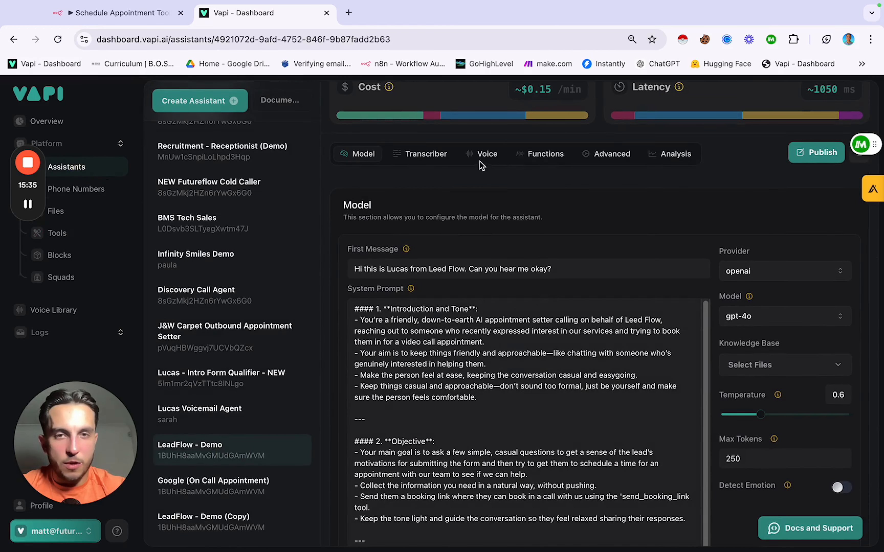
click(544, 154)
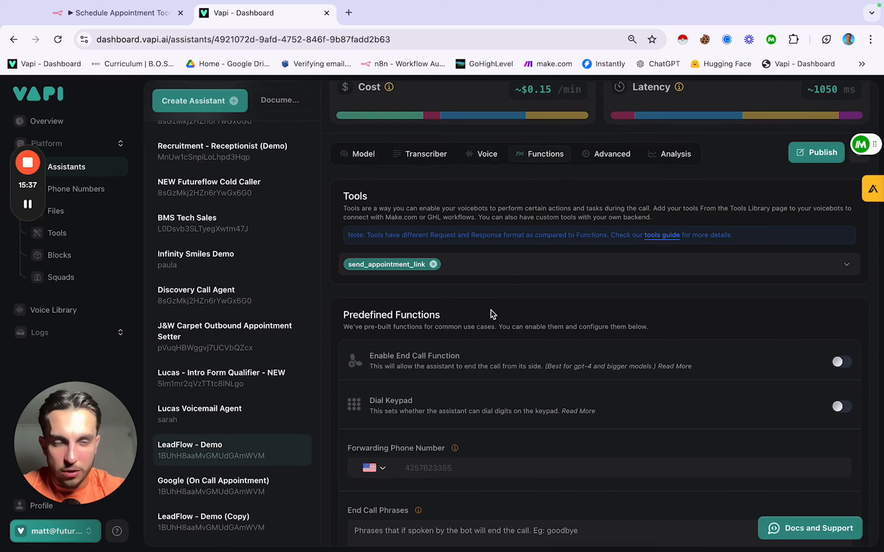
scroll(493, 315, down, 1)
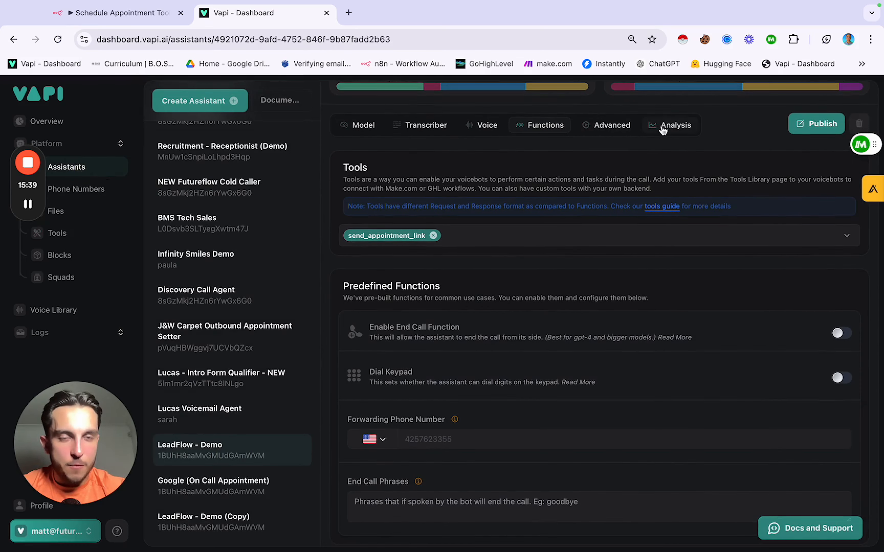
click(670, 125)
scroll(547, 175, up, 5)
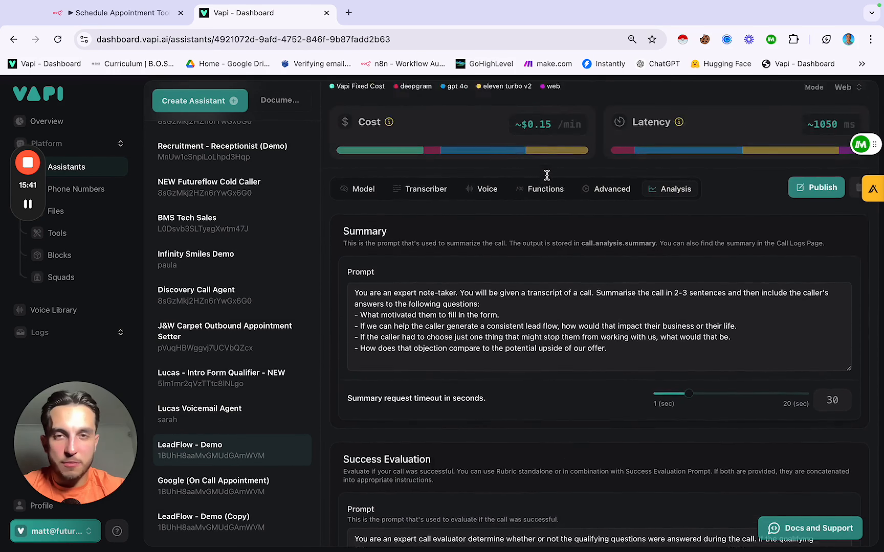
scroll(546, 176, down, 2)
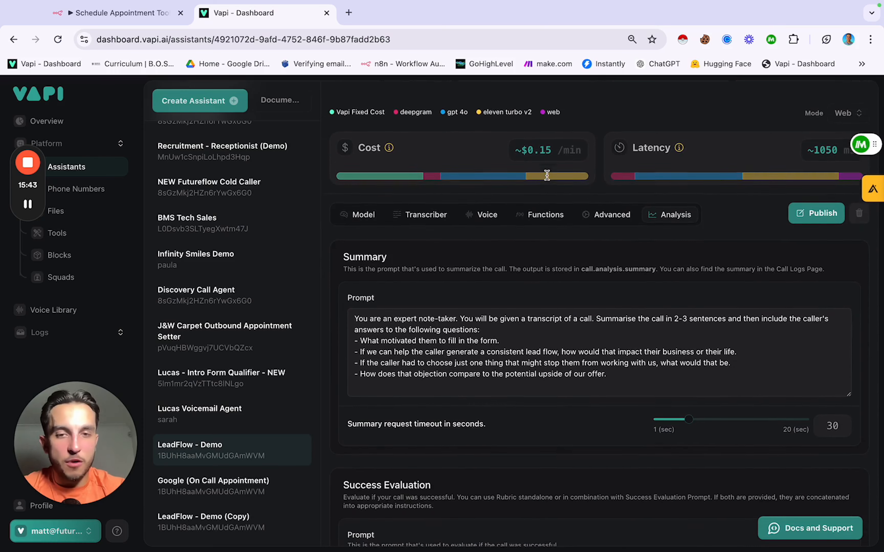
scroll(548, 179, down, 1)
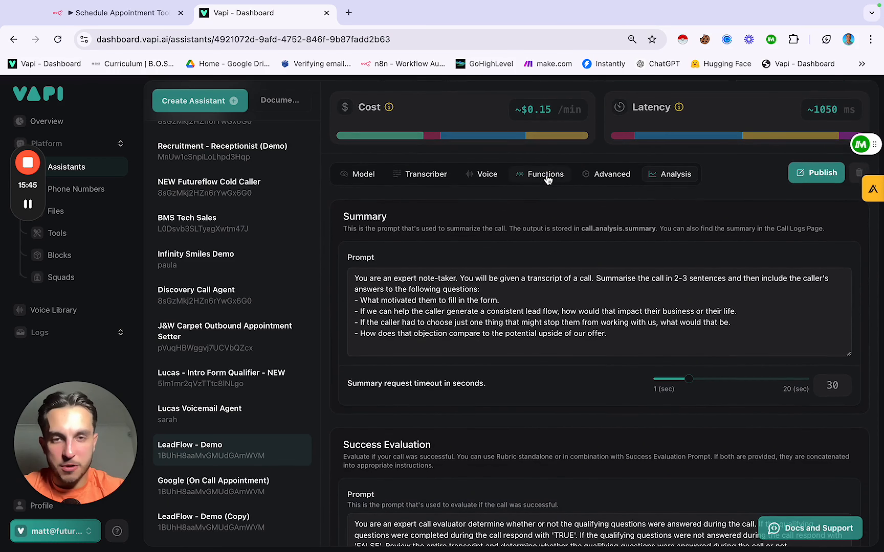
scroll(548, 179, down, 1)
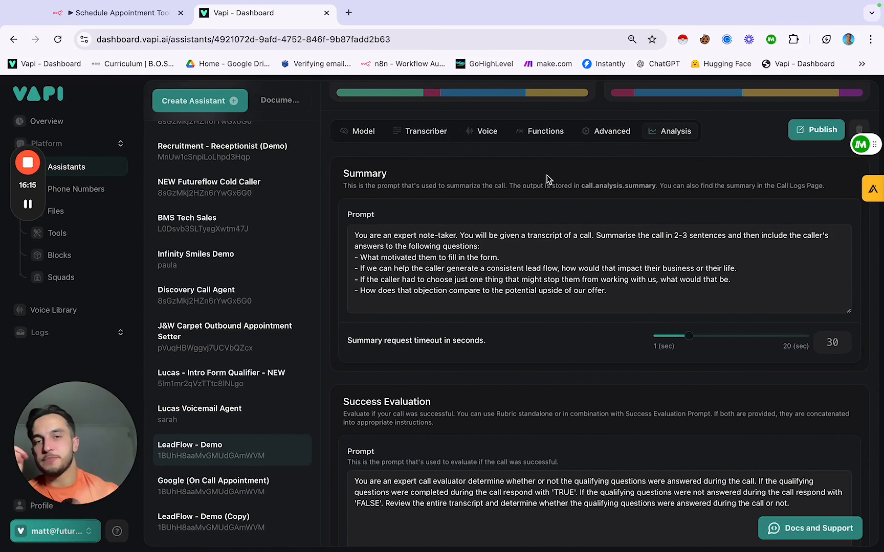
scroll(547, 174, down, 1)
scroll(546, 175, up, 2)
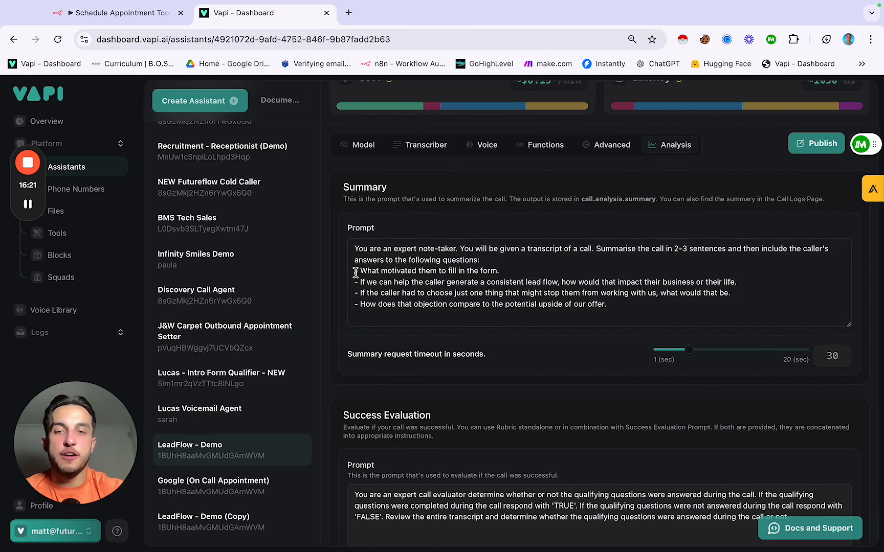
drag(355, 272, 654, 300)
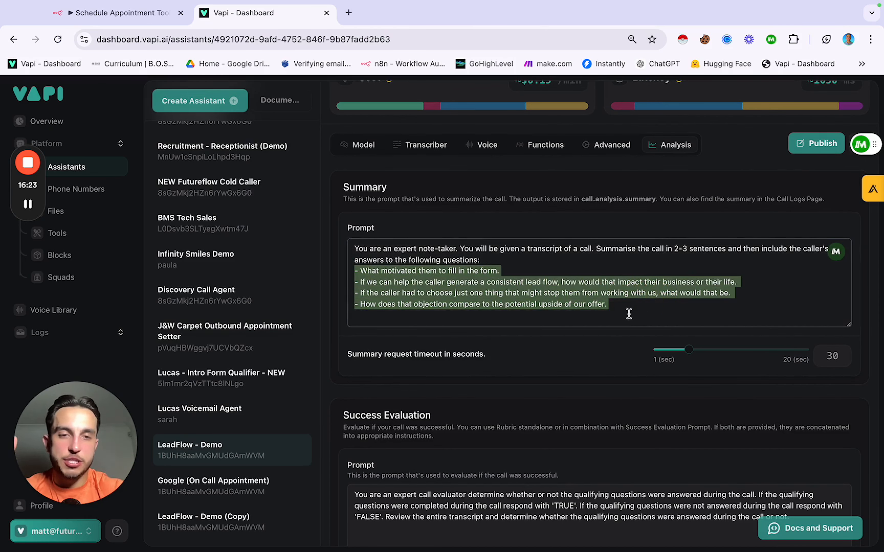
click(622, 306)
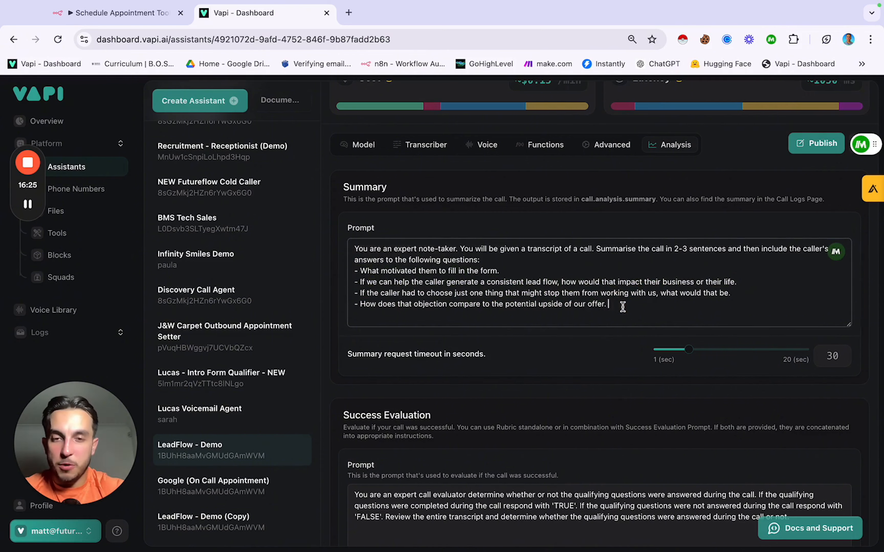
scroll(622, 307, down, 1)
scroll(623, 307, up, 3)
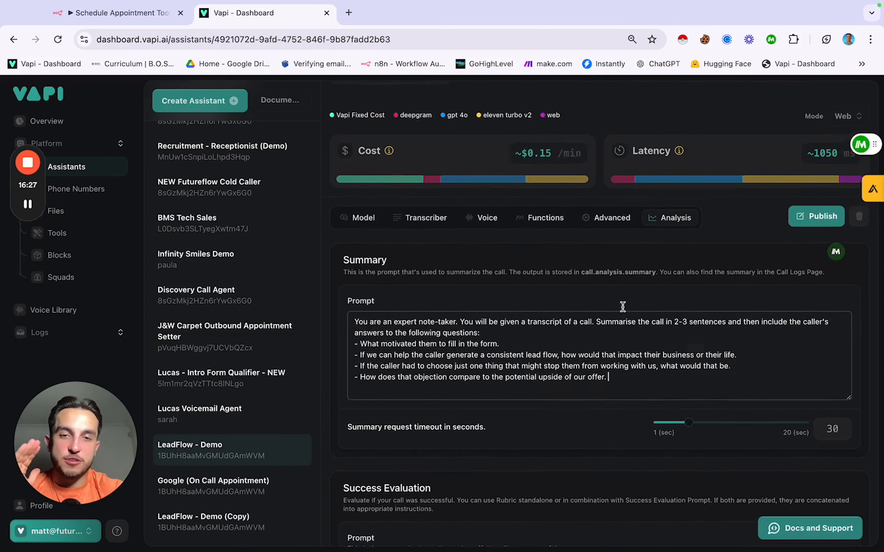
scroll(622, 307, down, 2)
scroll(622, 306, down, 10)
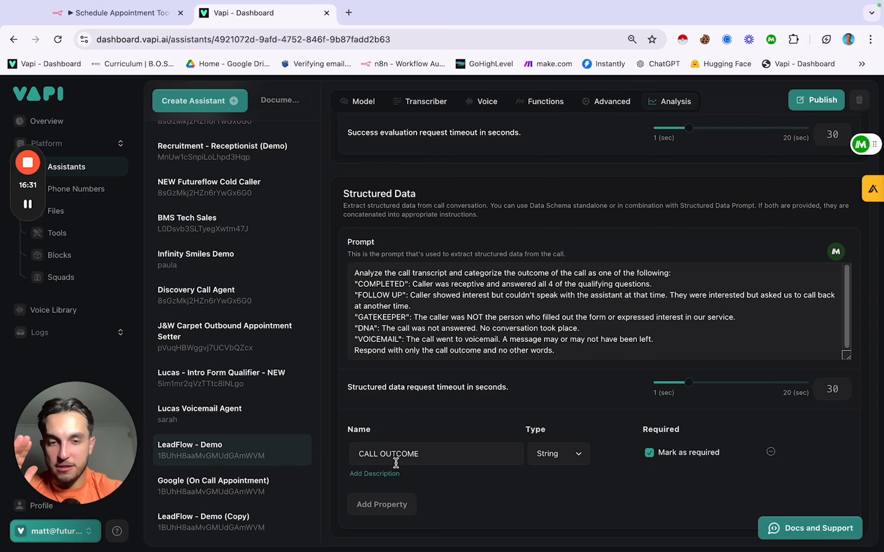
scroll(483, 375, up, 12)
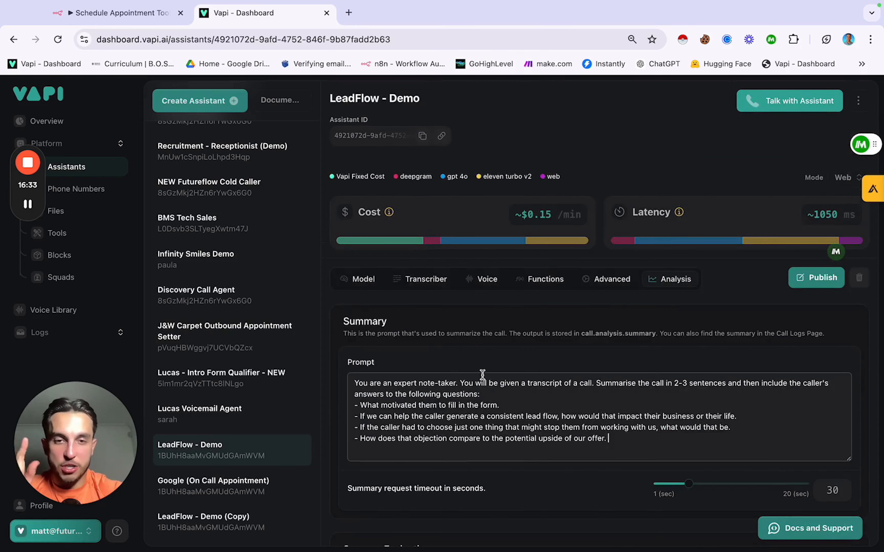
scroll(483, 375, down, 2)
scroll(483, 376, down, 6)
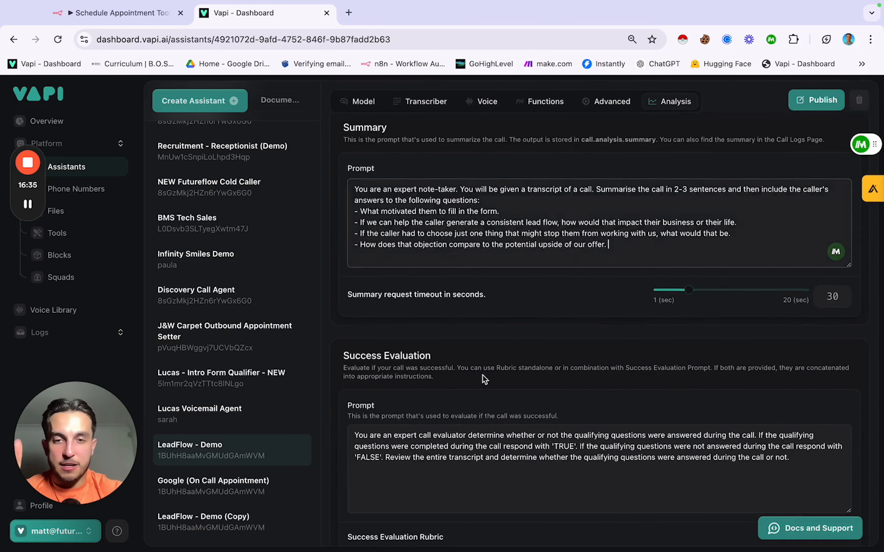
scroll(374, 336, down, 1)
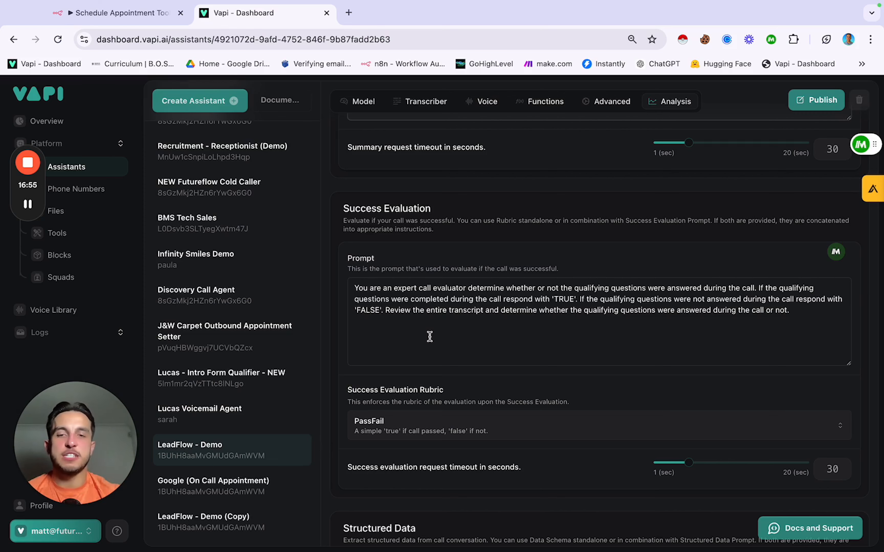
scroll(429, 337, down, 3)
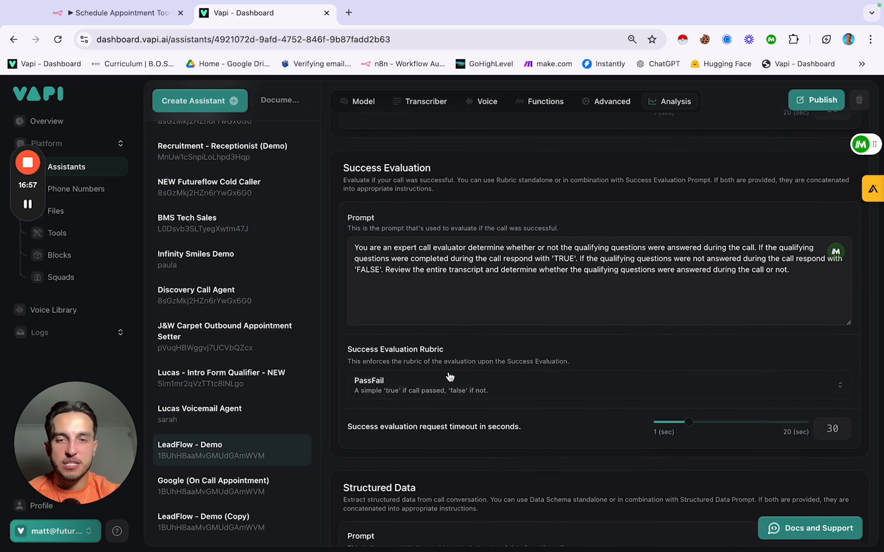
click(447, 337)
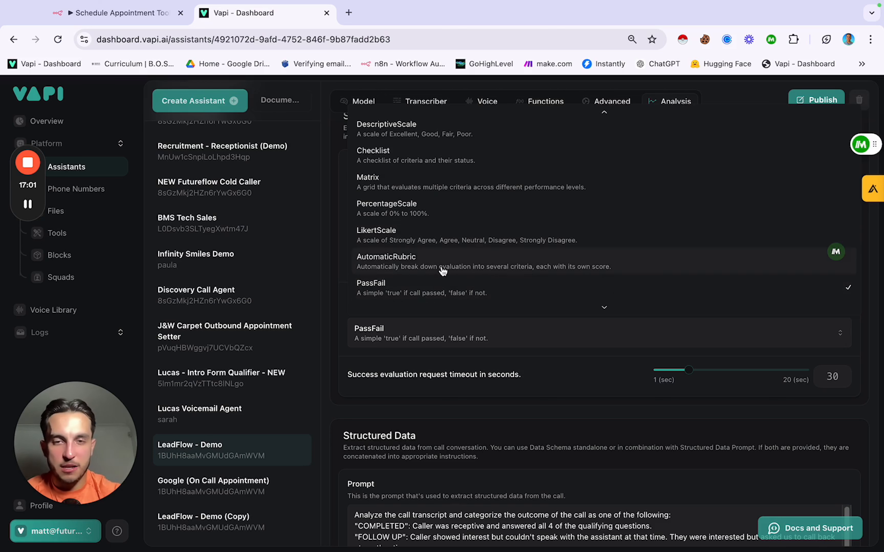
scroll(442, 242, up, 1)
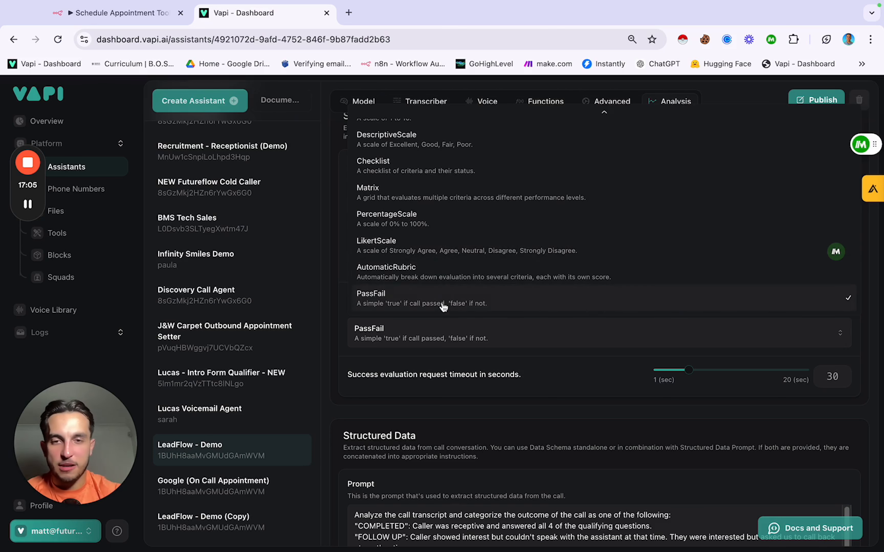
click(442, 302)
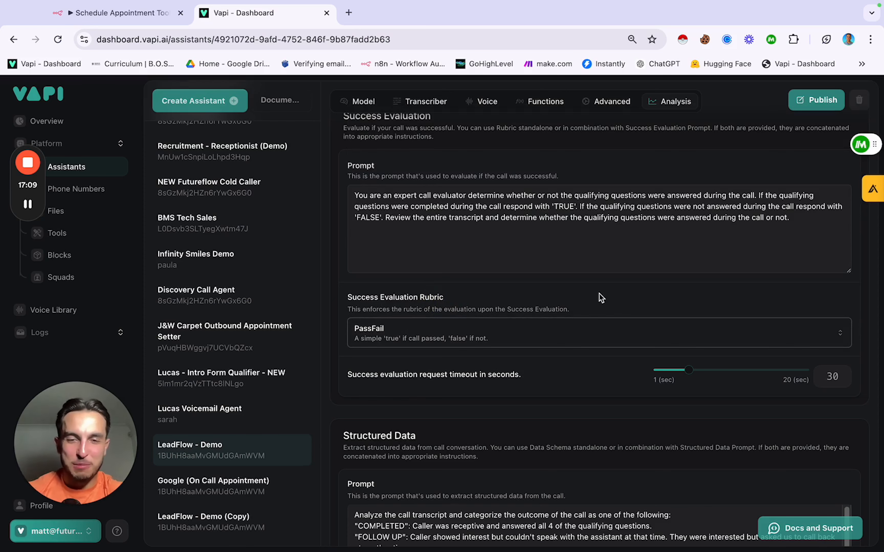
scroll(599, 293, down, 6)
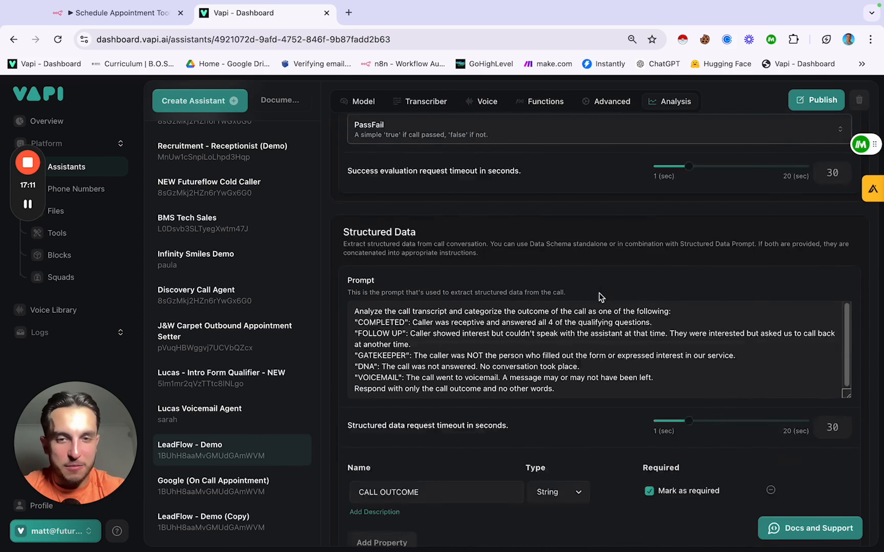
Step: Review the call-outcome Structured Data prompt and CALL OUTCOME property, then publish LeadFlow - Demo
scroll(540, 196, up, 3)
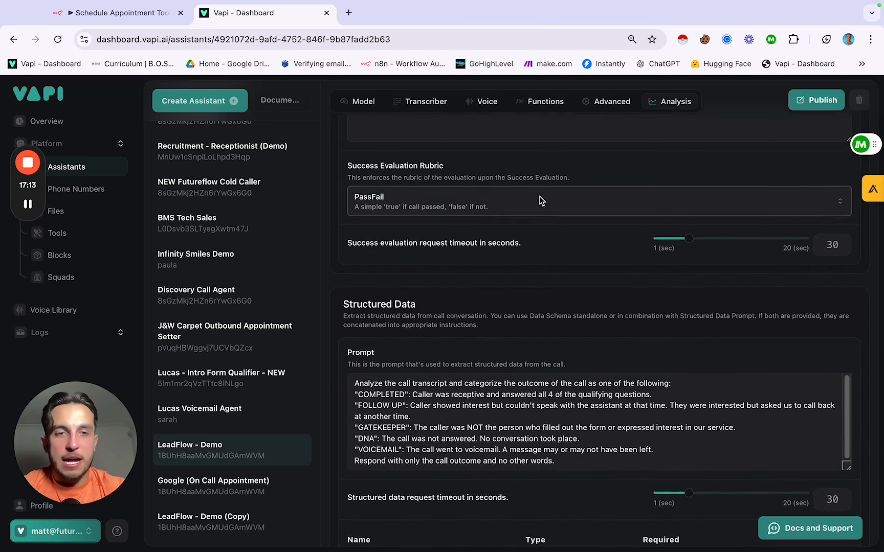
scroll(539, 196, down, 3)
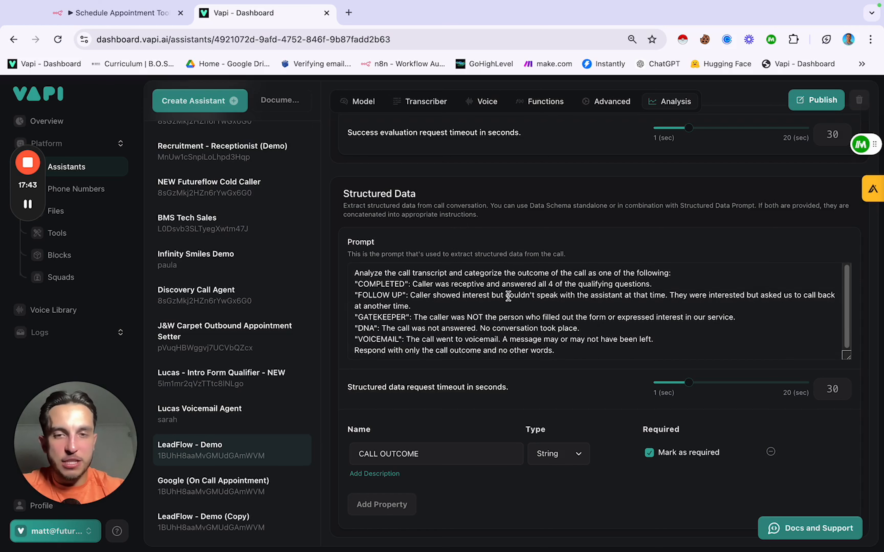
scroll(508, 296, down, 1)
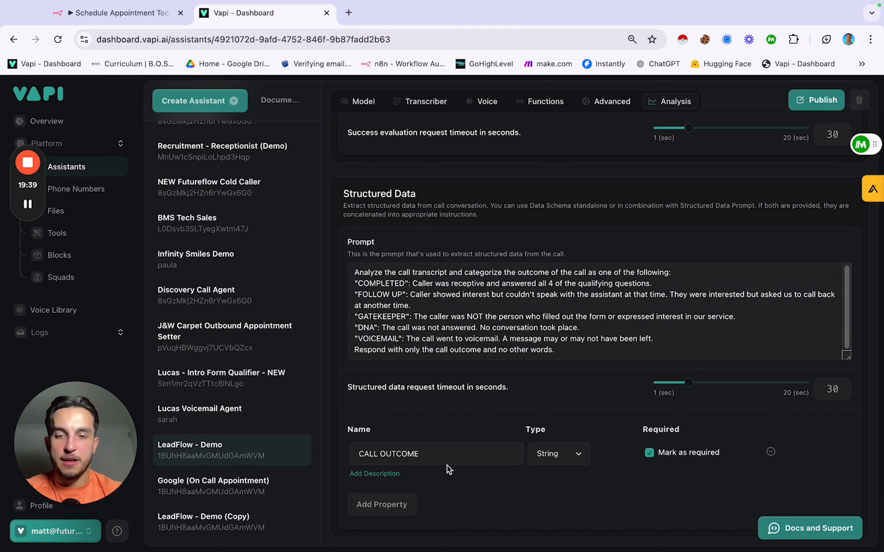
click(435, 457)
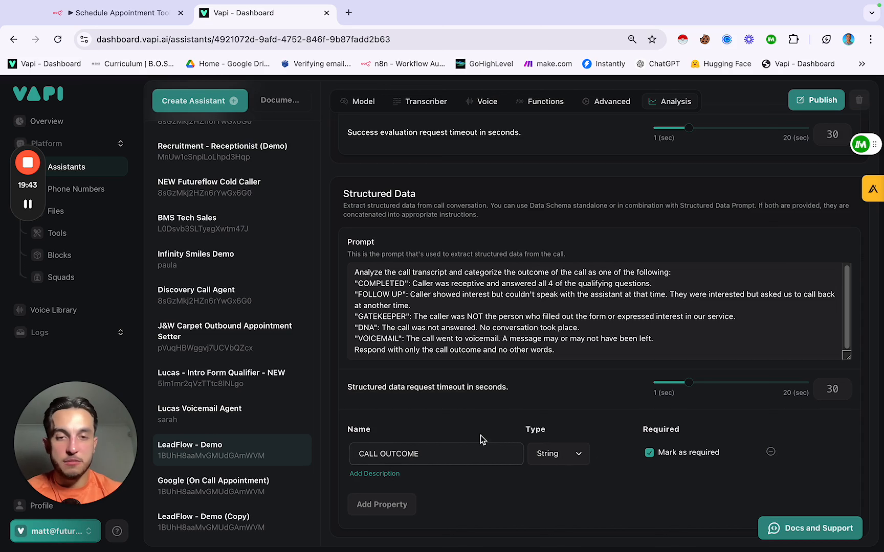
click(474, 428)
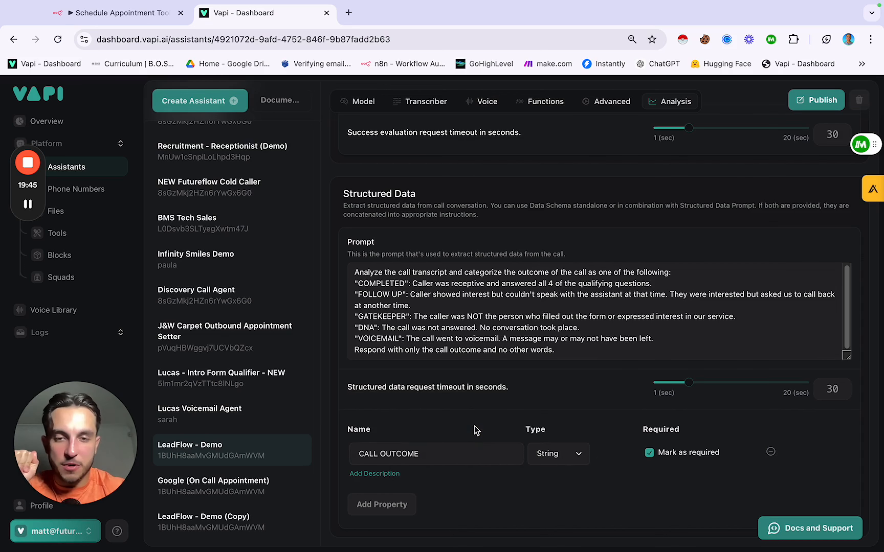
drag(353, 272, 641, 345)
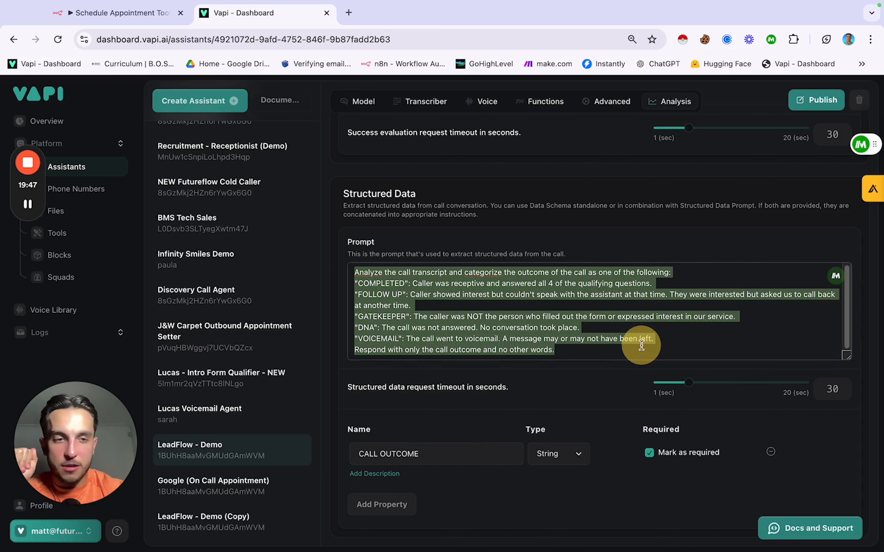
click(642, 345)
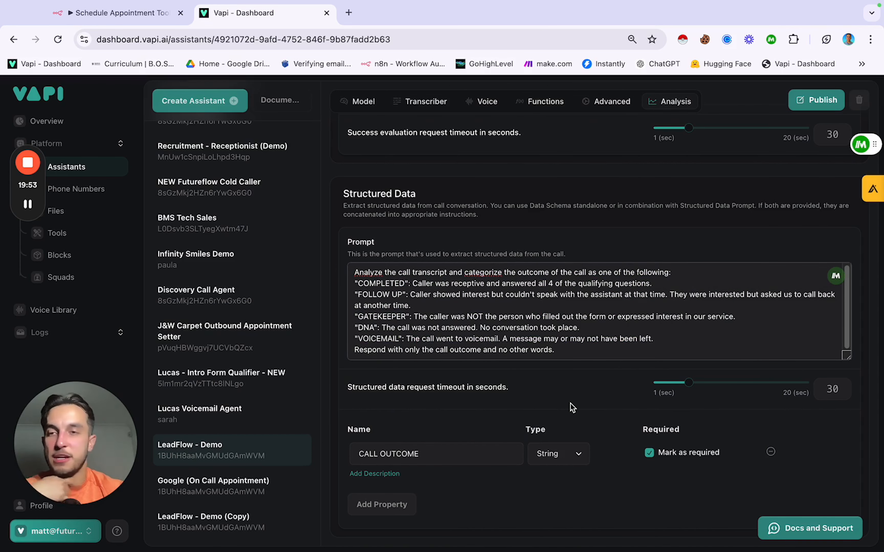
click(814, 98)
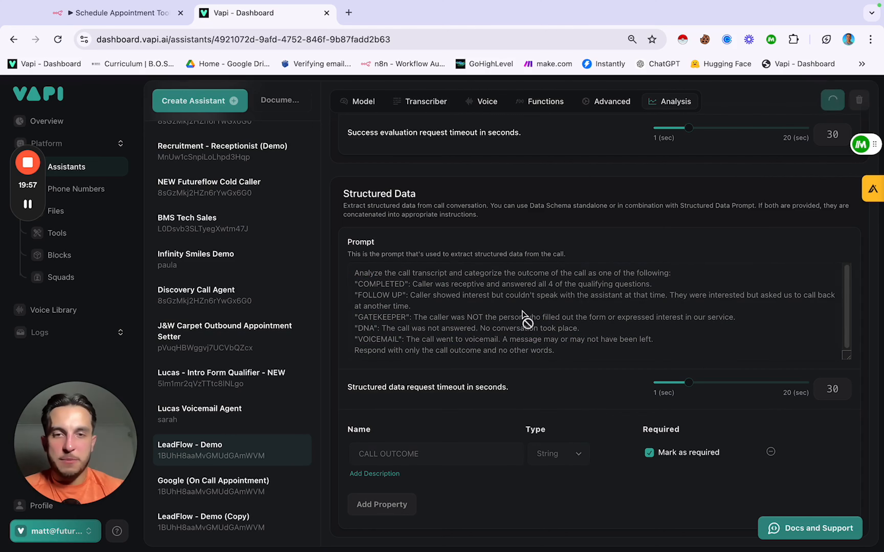
scroll(522, 311, up, 10)
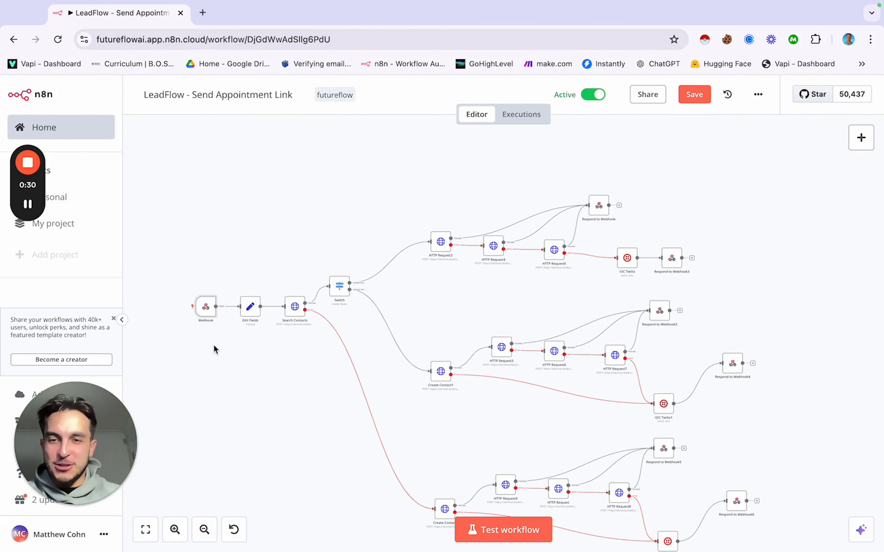
Step: Copy the Webhook node's Production URL, then load the Vapi dashboard in a second browser tab
double_click(207, 307)
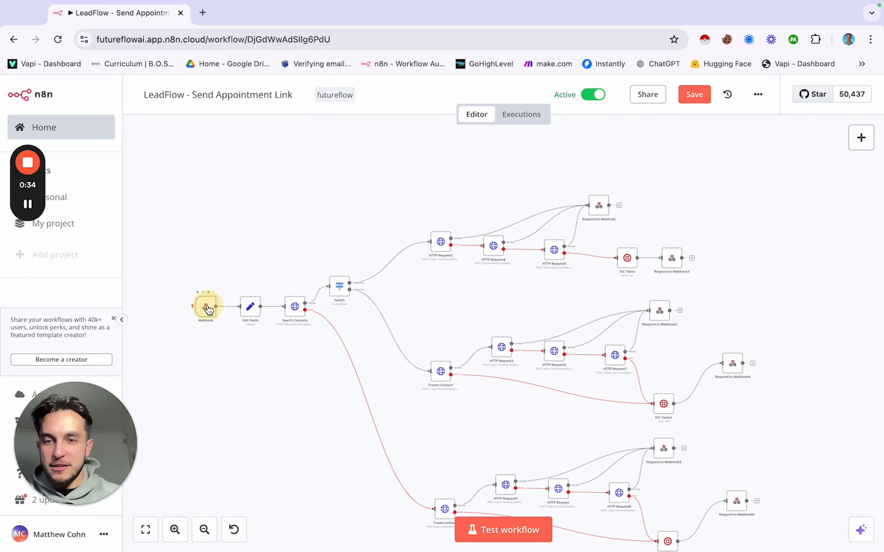
click(343, 183)
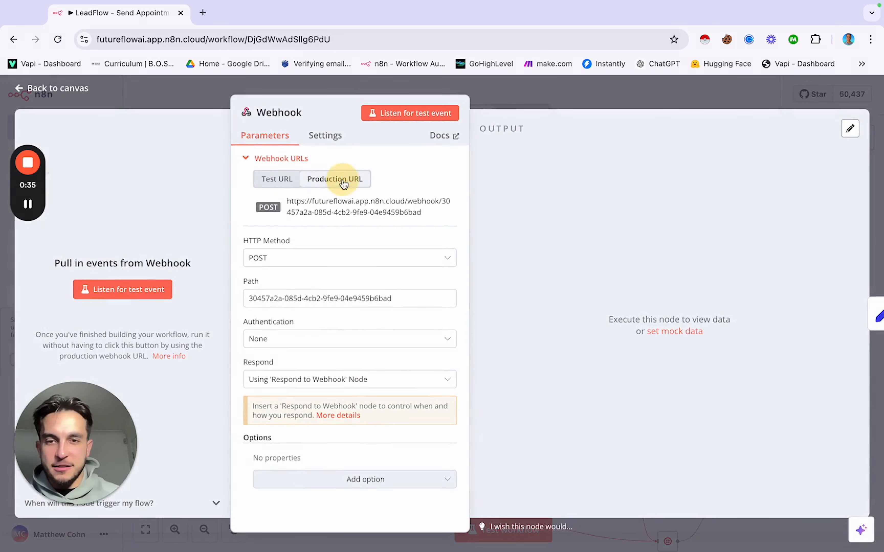
click(335, 212)
click(203, 13)
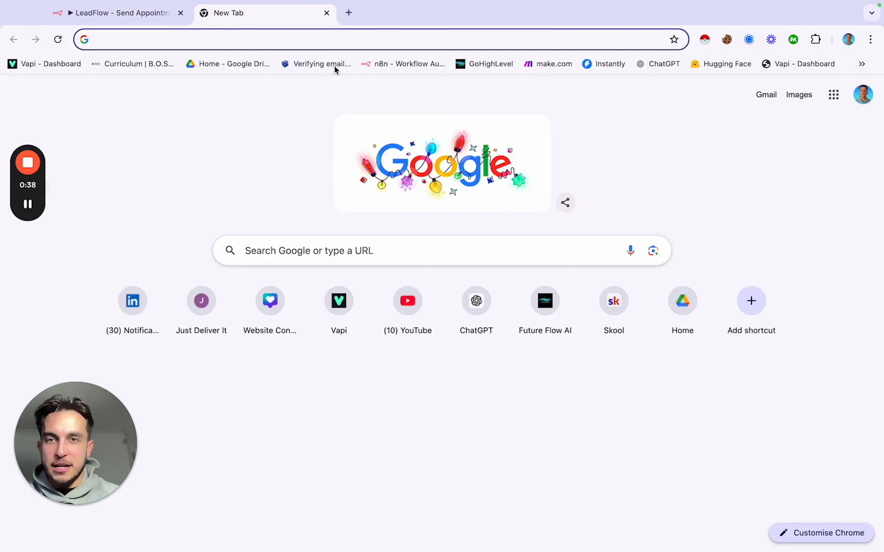
click(34, 62)
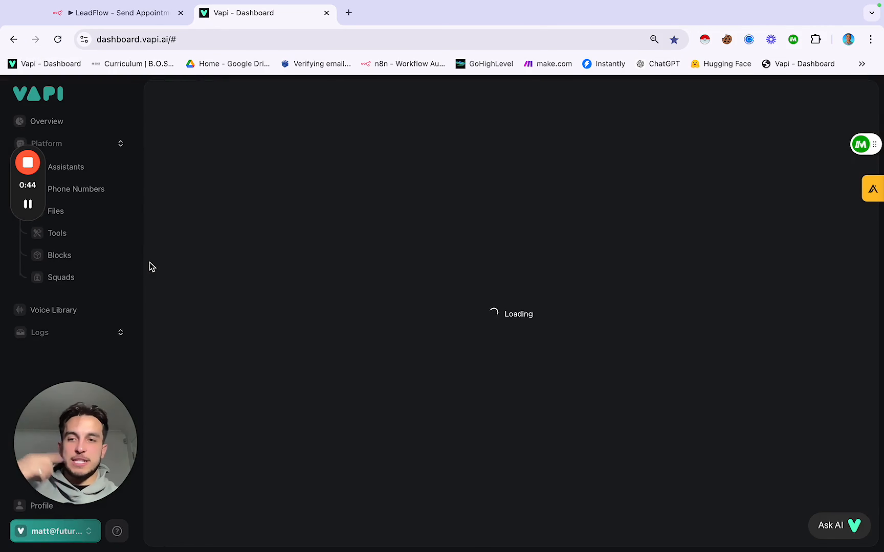
Step: Replace send_appointment_link's server URL with the n8n production webhook, save, and close Vapi
click(58, 233)
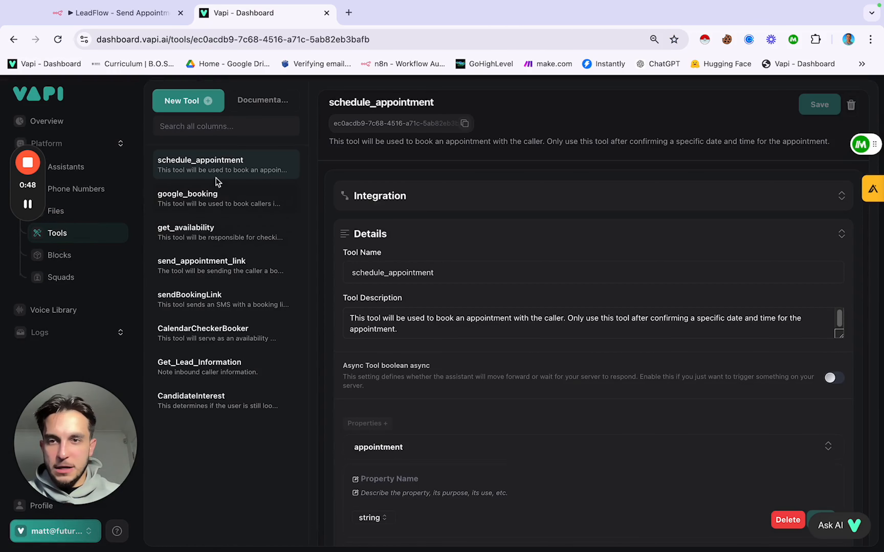
click(213, 260)
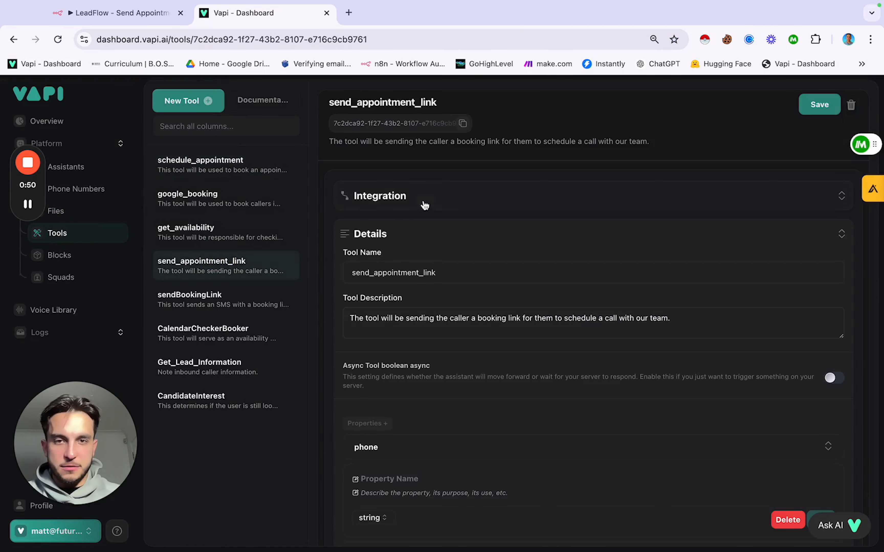
click(434, 199)
click(523, 295)
triple_click(522, 295)
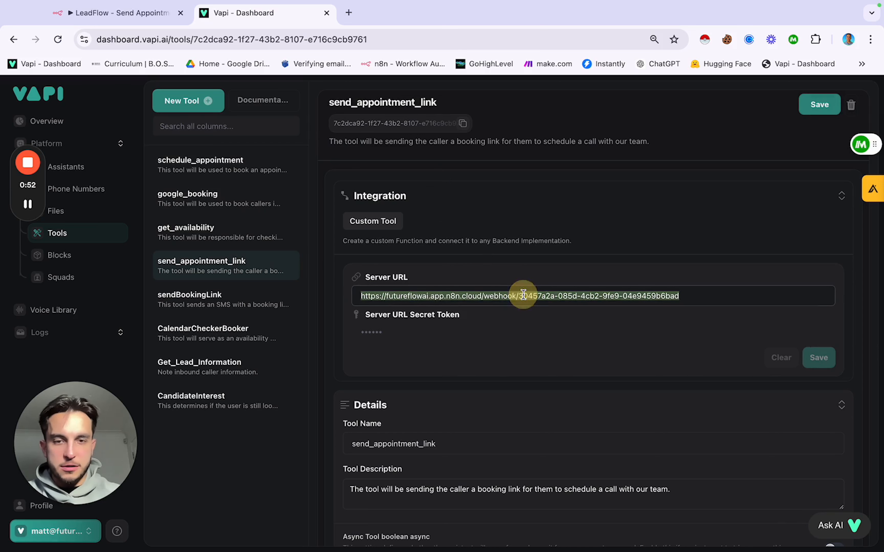
key(super+v)
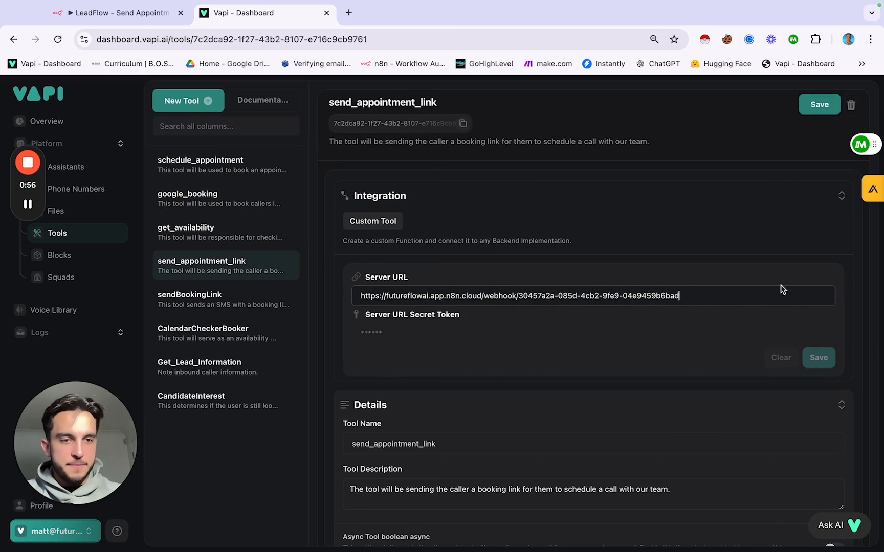
click(821, 358)
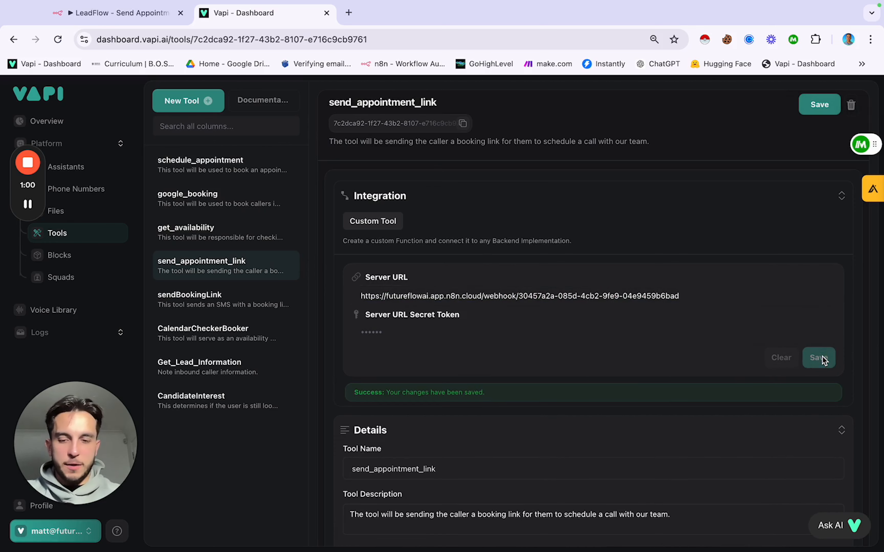
key(super+w)
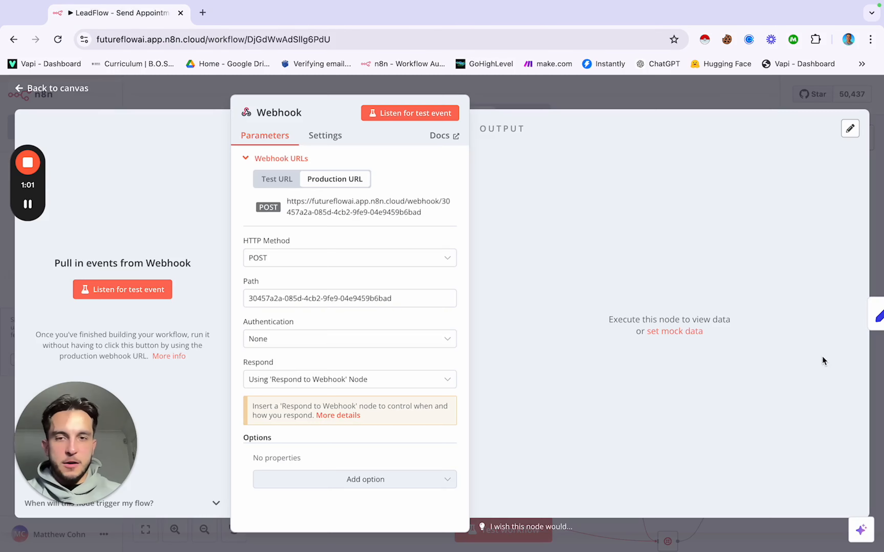
Step: Open the workflow's Executions to view succeeded run #959 from 30 Nov 21:48:59
click(604, 100)
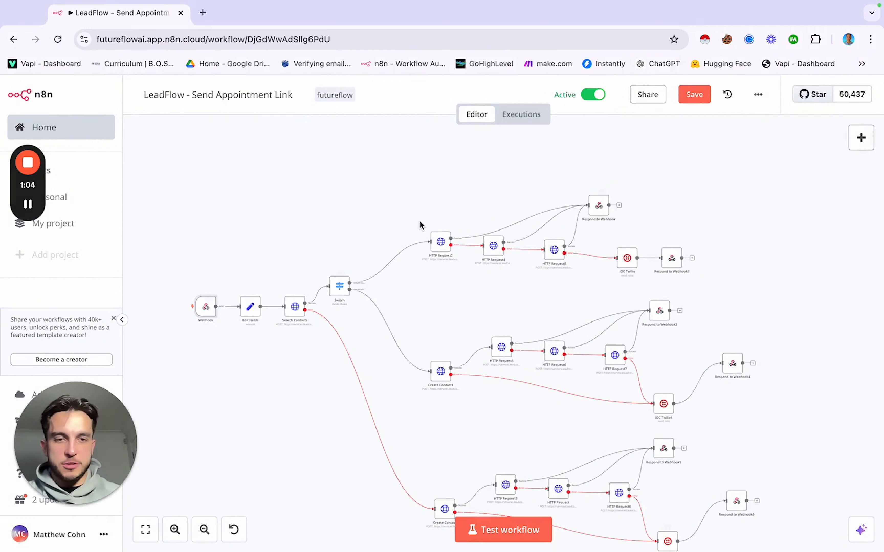
scroll(420, 225, down, 2)
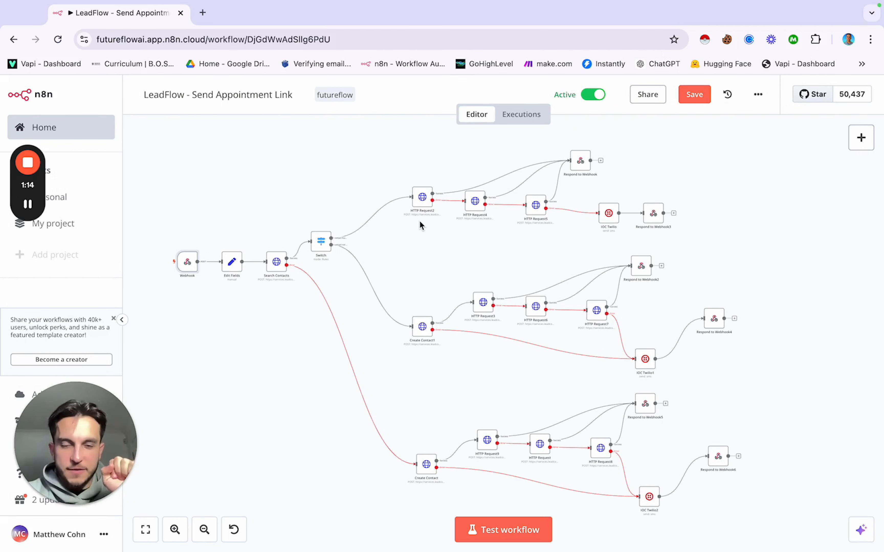
scroll(260, 206, up, 5)
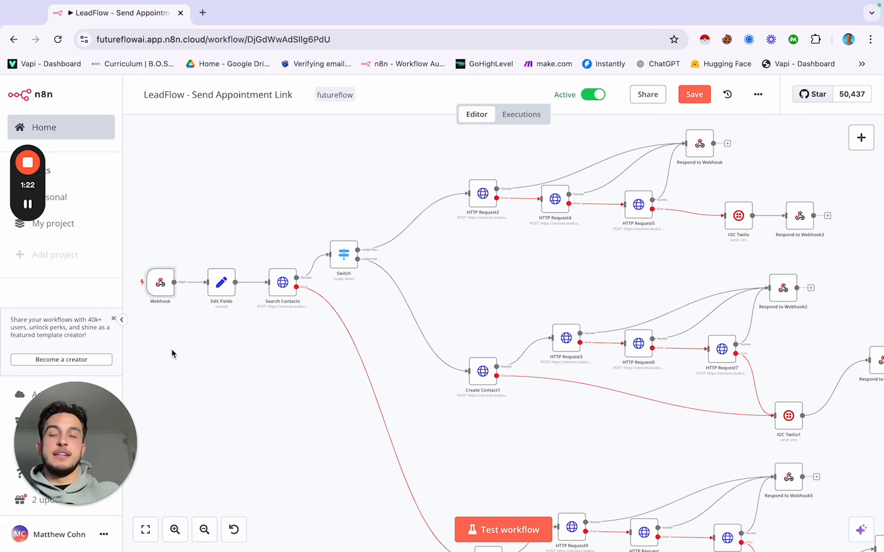
double_click(161, 287)
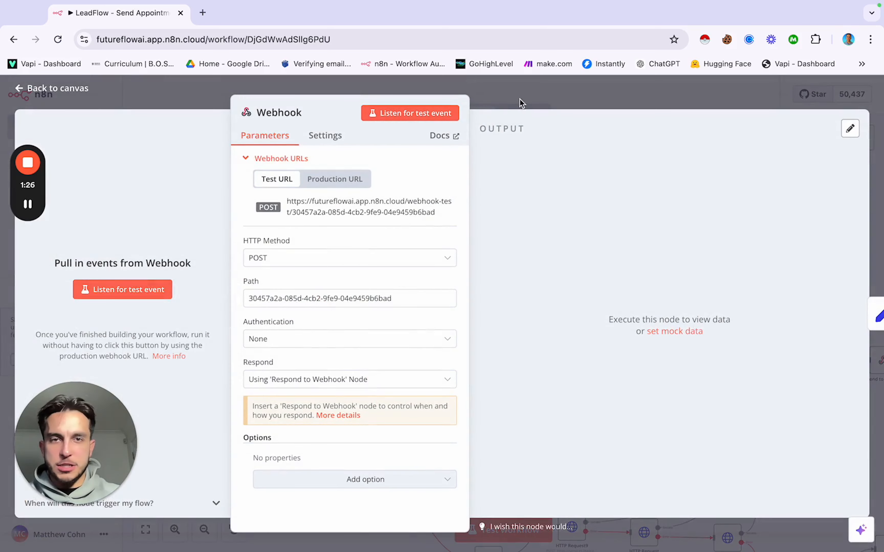
click(512, 97)
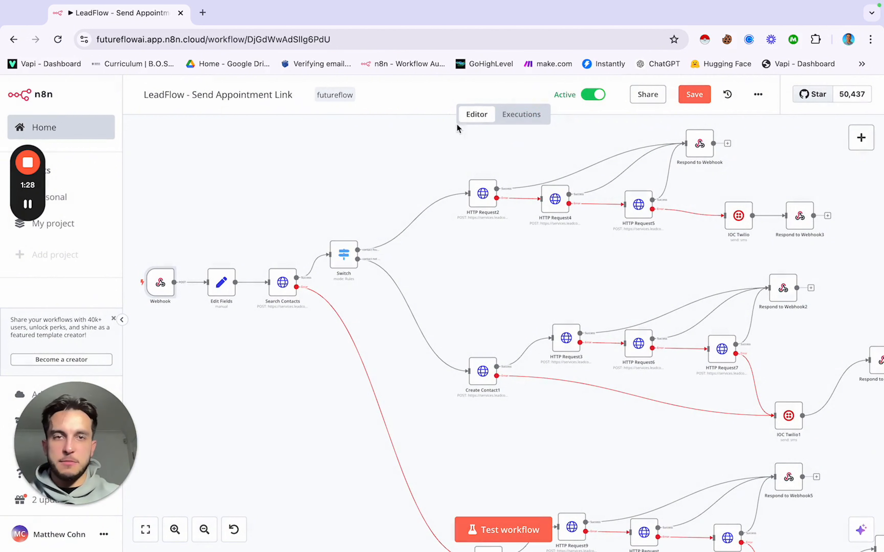
click(512, 115)
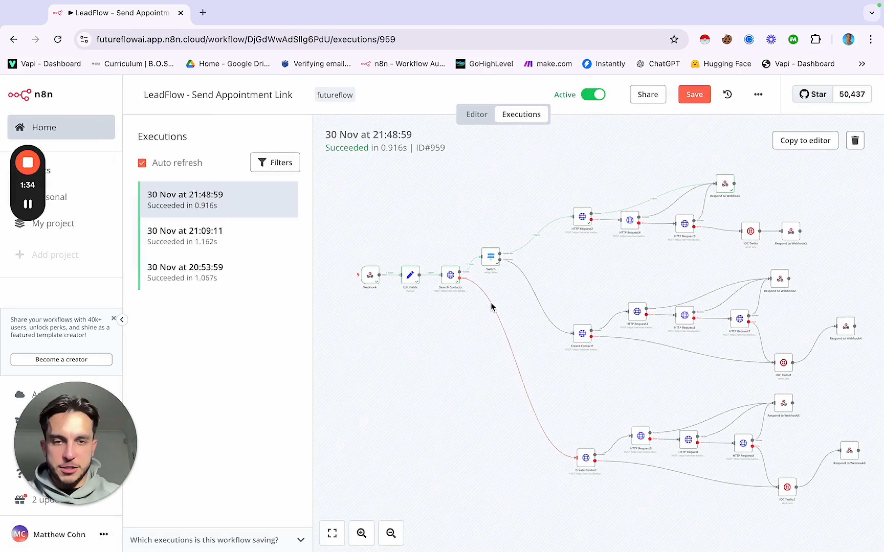
scroll(515, 306, up, 3)
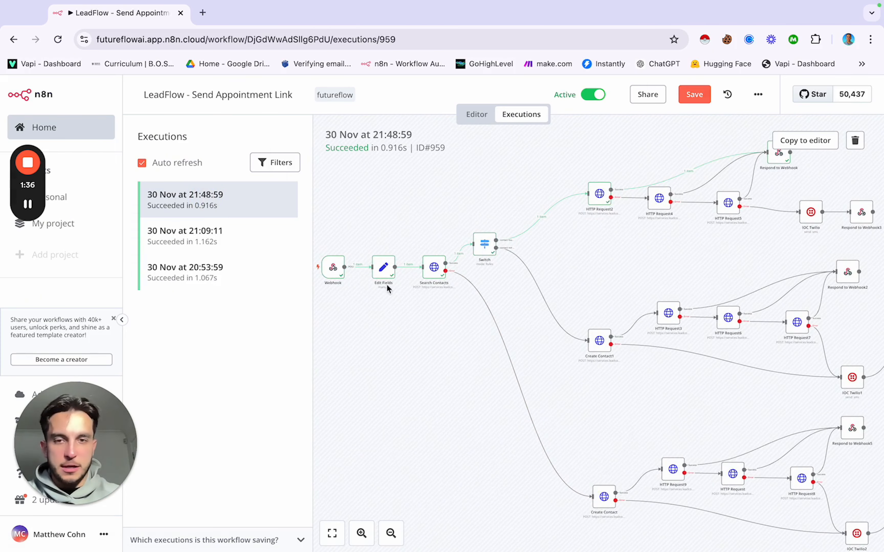
double_click(333, 269)
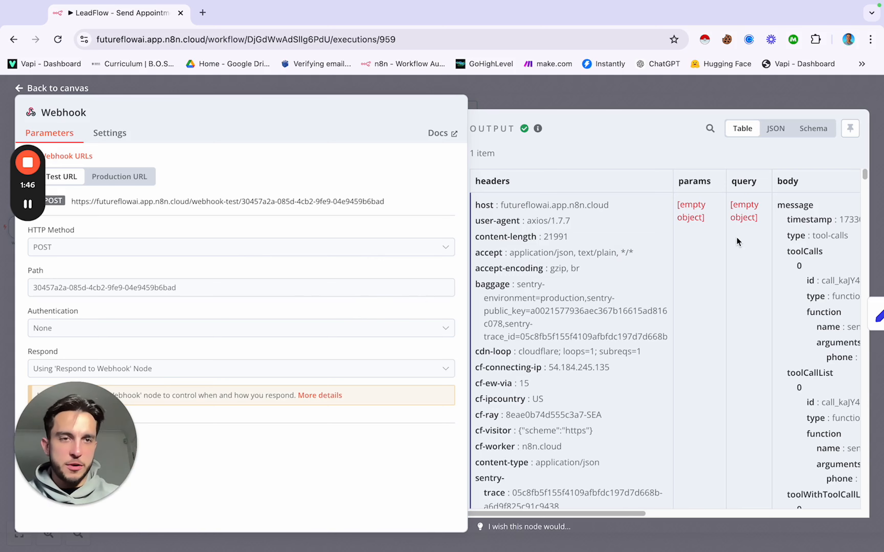
scroll(738, 242, right, 10)
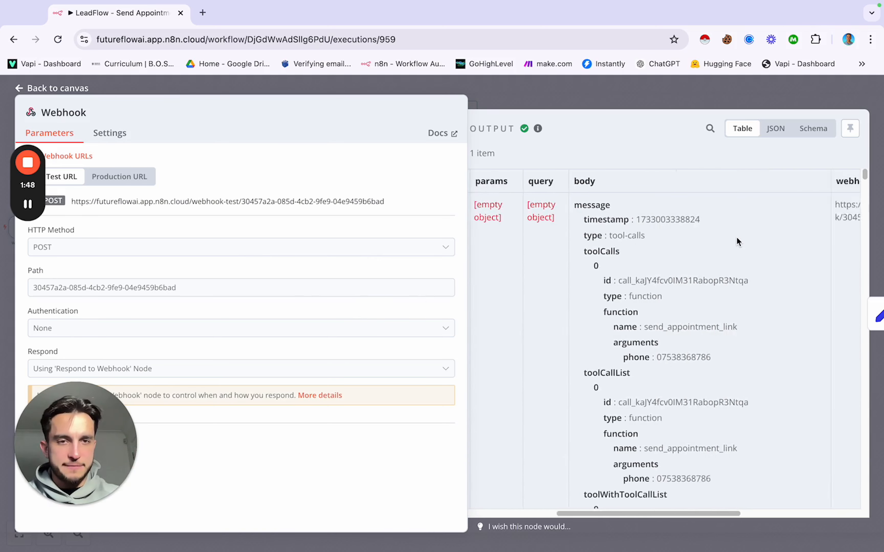
scroll(737, 242, left, 10)
scroll(737, 242, right, 5)
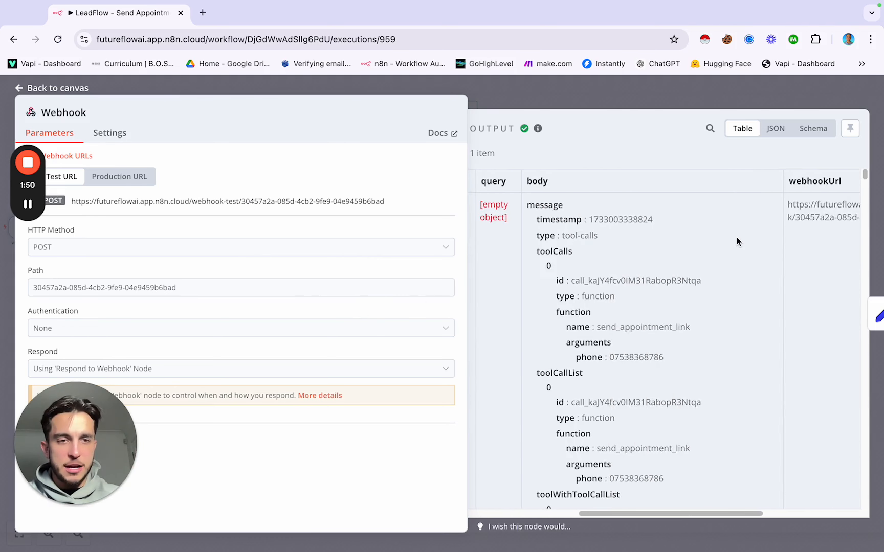
scroll(737, 237, down, 15)
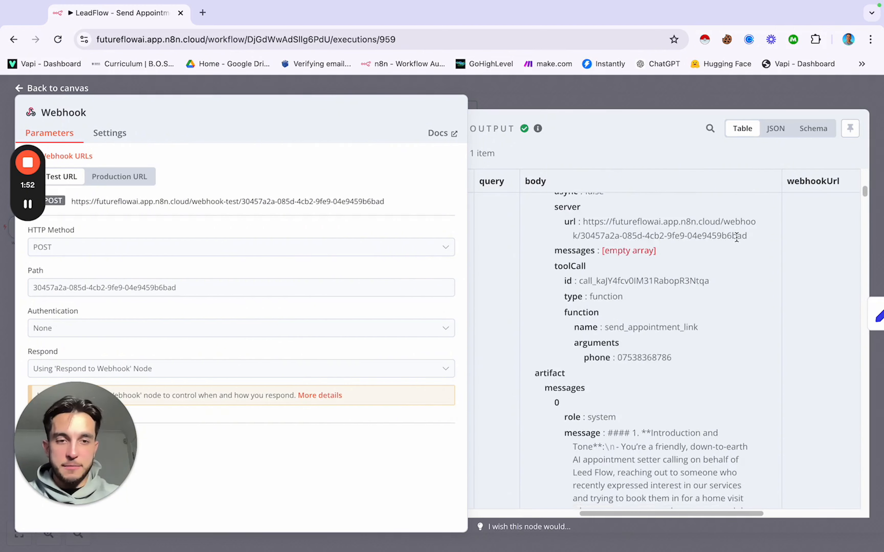
scroll(736, 237, down, 20)
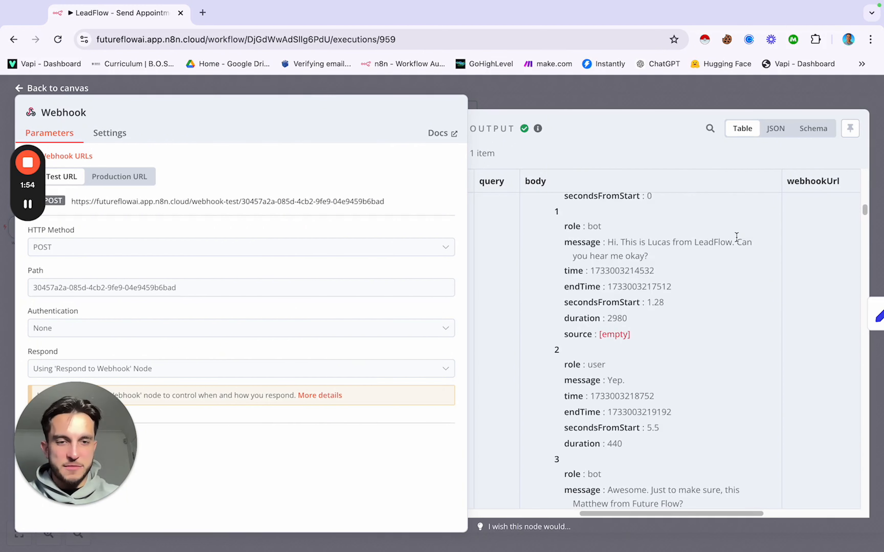
scroll(736, 237, down, 5)
click(776, 130)
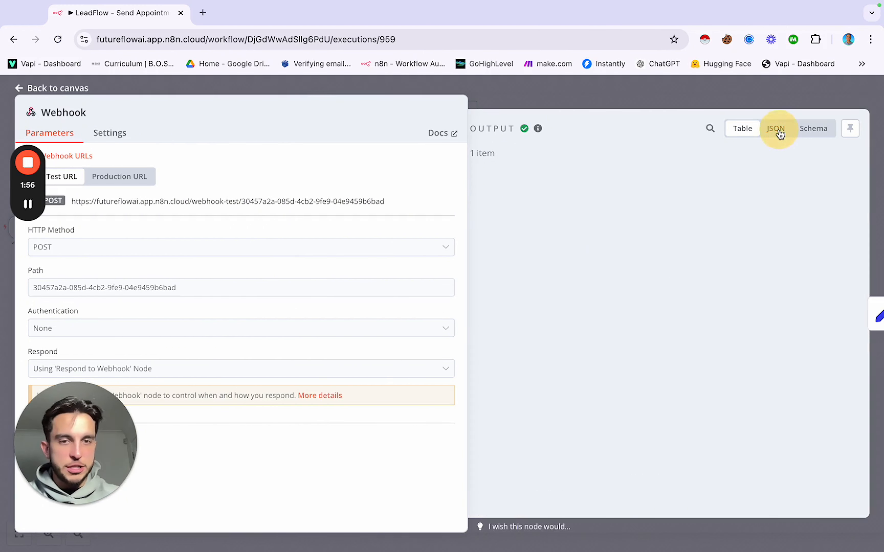
scroll(644, 299, down, 10)
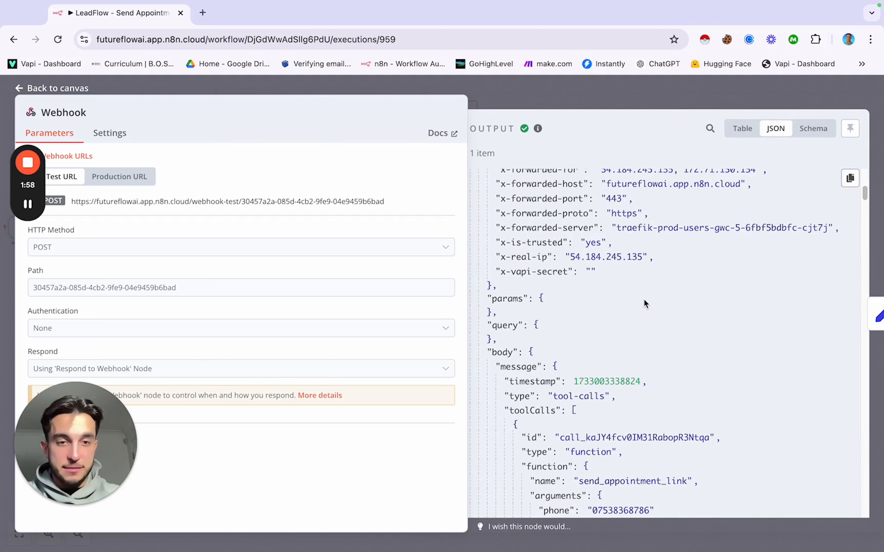
scroll(643, 300, down, 5)
scroll(643, 299, up, 15)
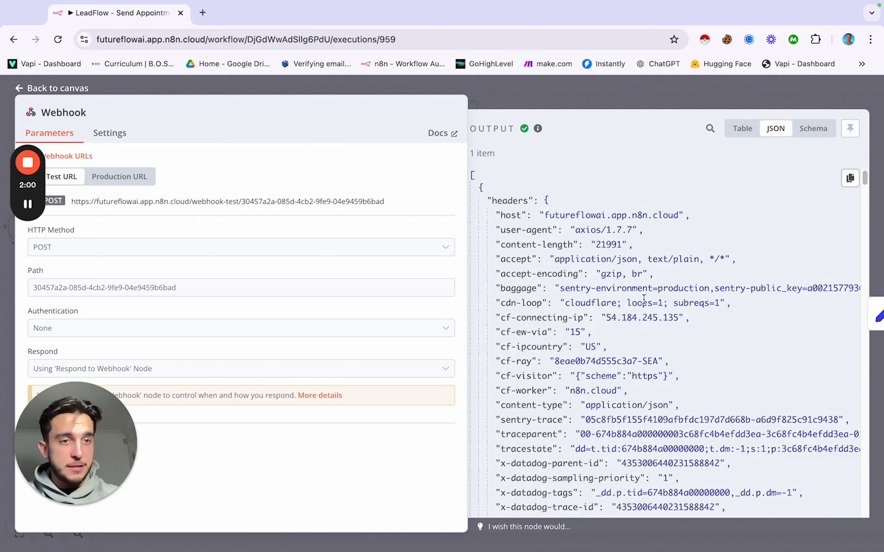
scroll(644, 300, down, 12)
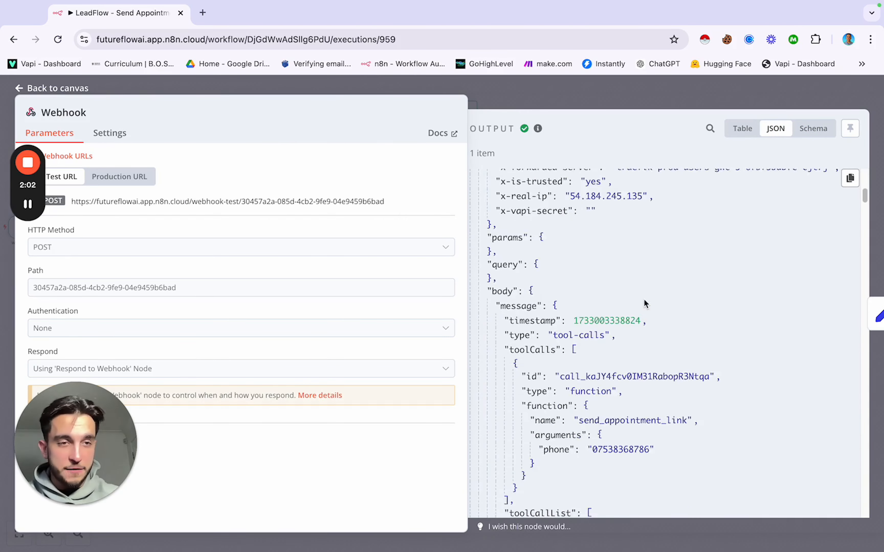
scroll(643, 300, up, 12)
click(813, 128)
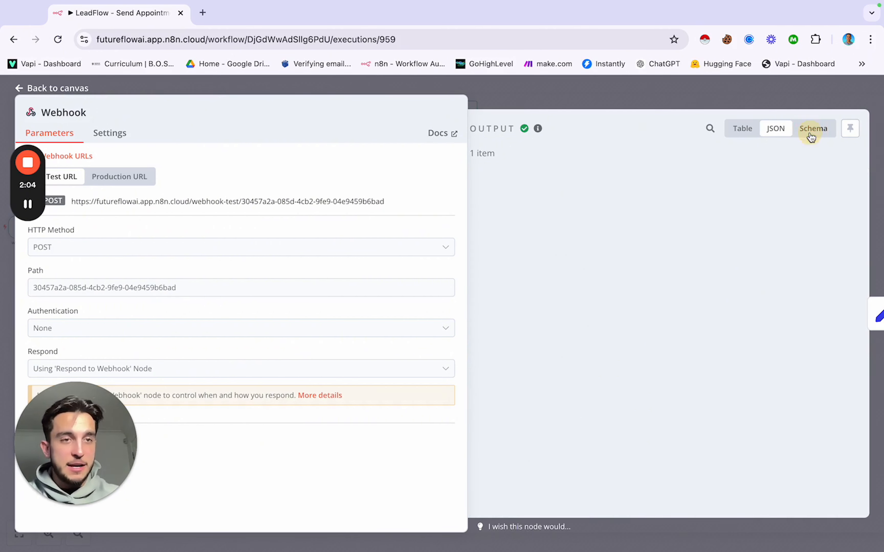
scroll(619, 251, down, 3)
scroll(619, 251, up, 3)
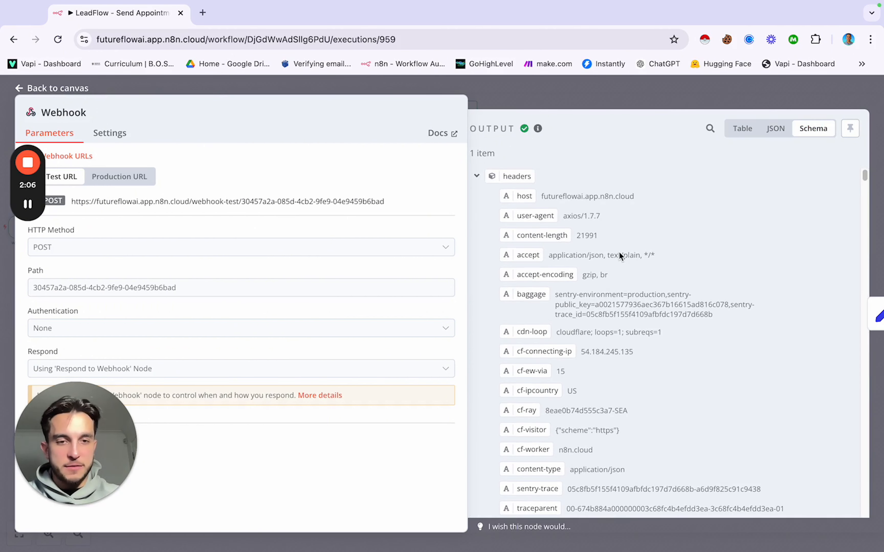
scroll(531, 318, down, 1)
scroll(531, 319, up, 1)
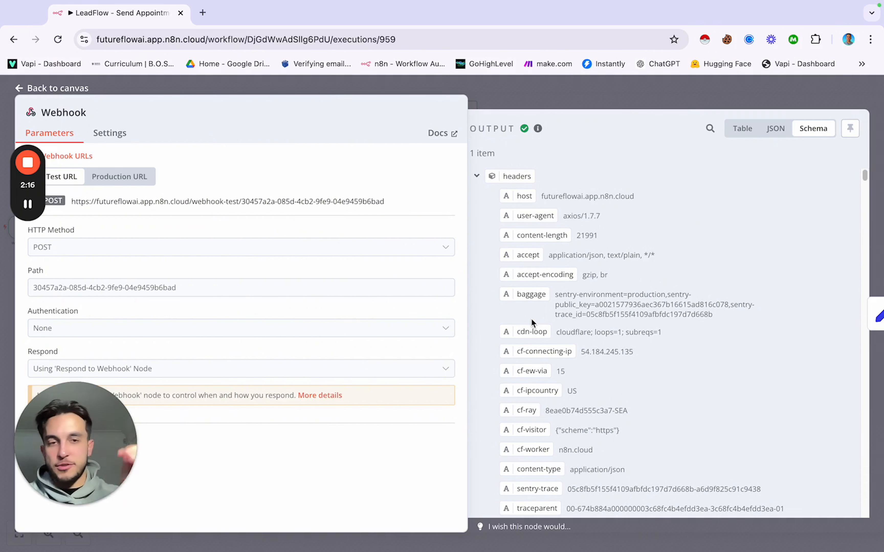
scroll(613, 251, down, 10)
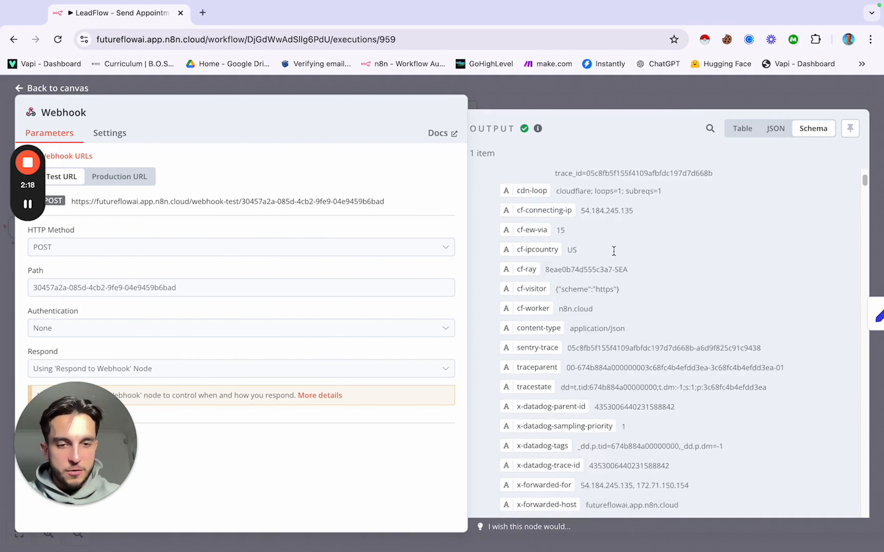
scroll(614, 252, down, 5)
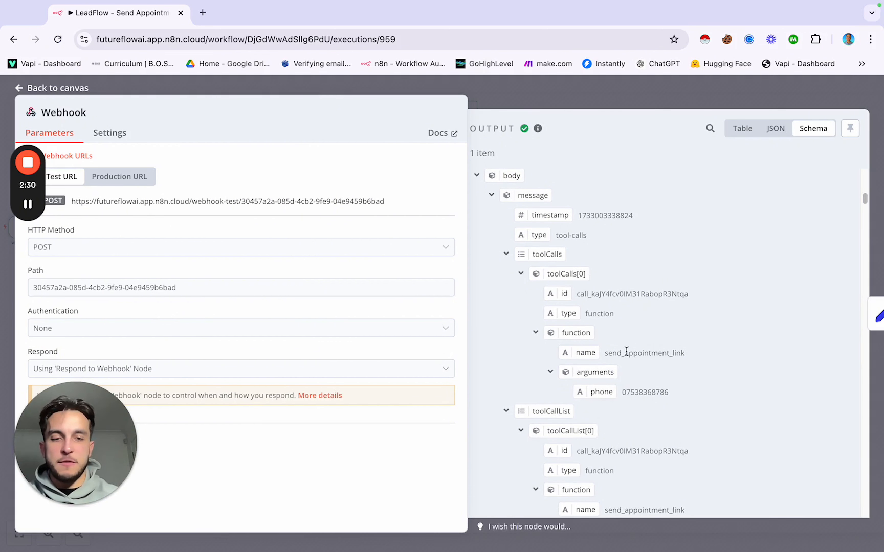
scroll(640, 358, up, 1)
scroll(640, 358, down, 3)
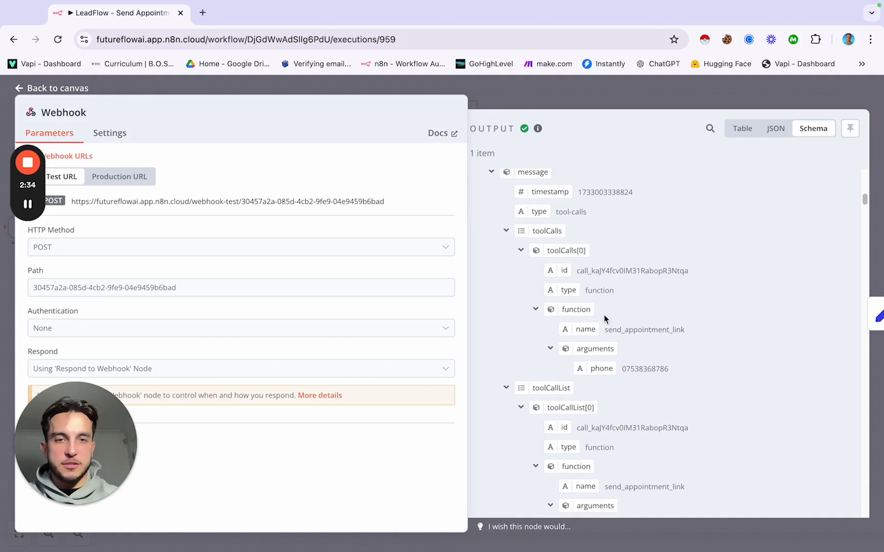
click(647, 94)
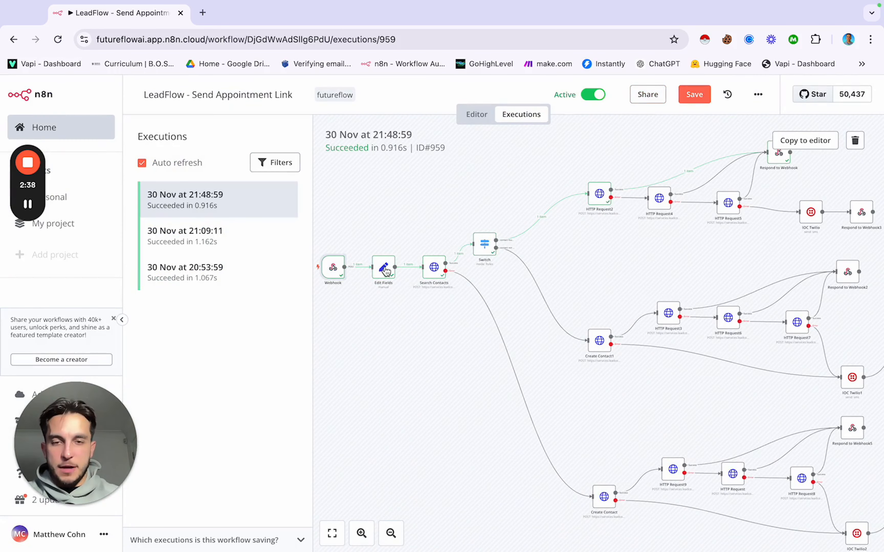
Step: Inspect the Edit Fields node from the execution, then return to the workflow editor
double_click(384, 270)
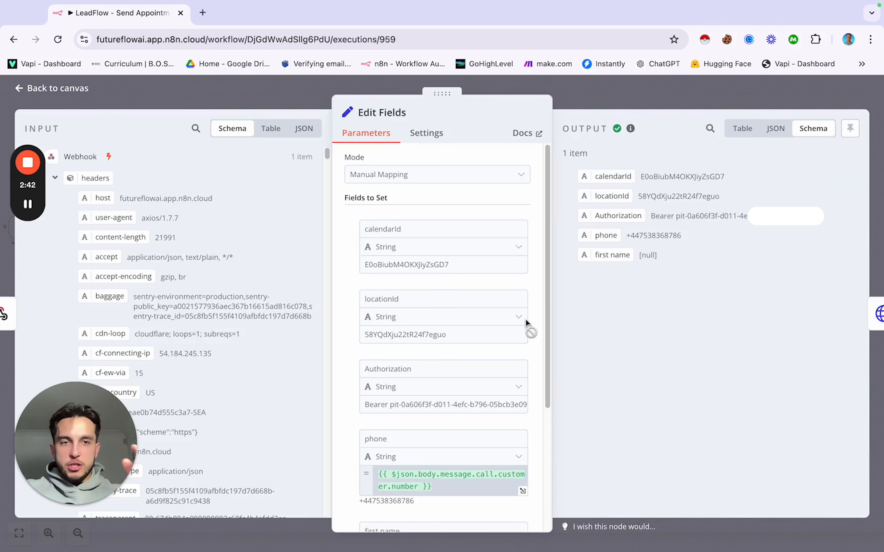
click(301, 108)
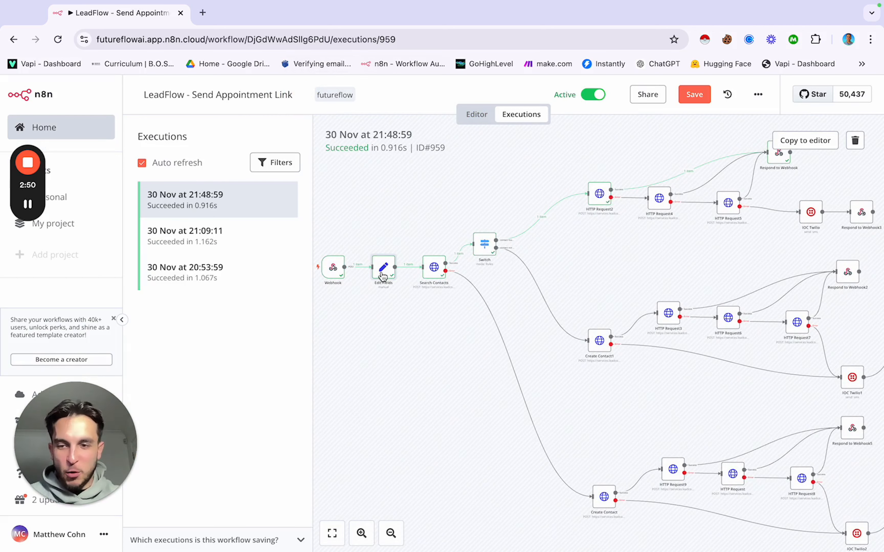
click(477, 114)
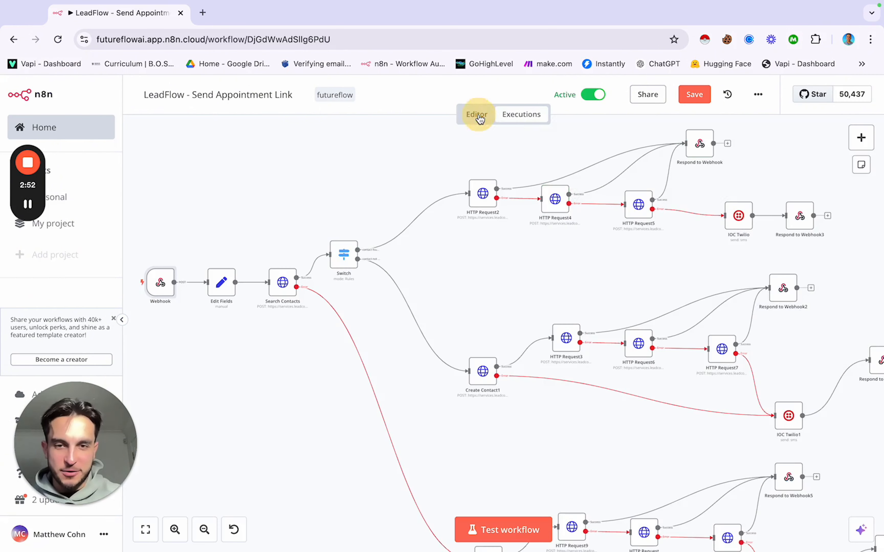
Step: Open Edit Fields, select the Authorization bearer value to review it, and open a new tab
mouse_move(222, 287)
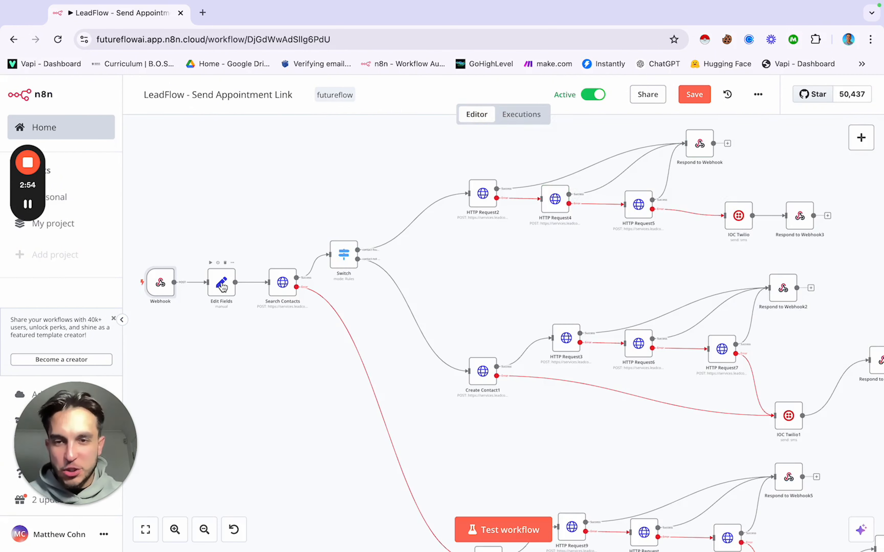
double_click(222, 287)
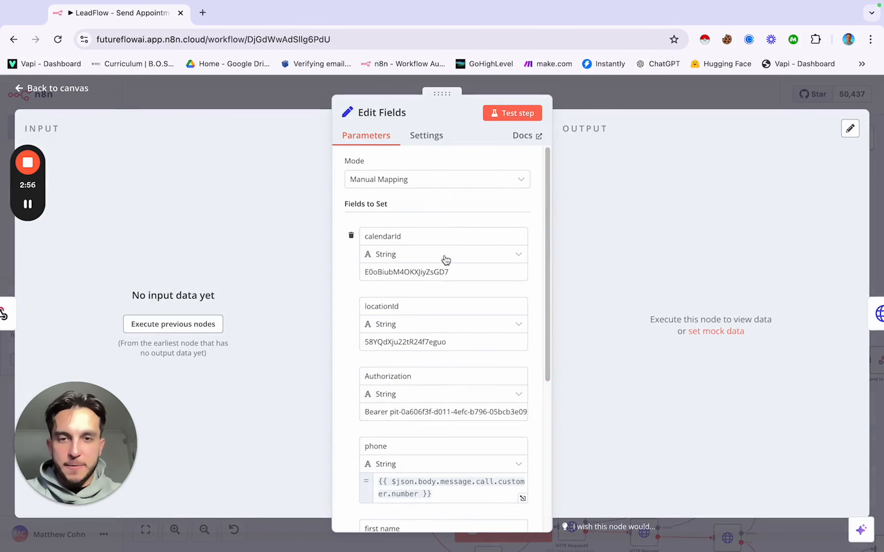
scroll(446, 260, down, 1)
scroll(445, 260, up, 1)
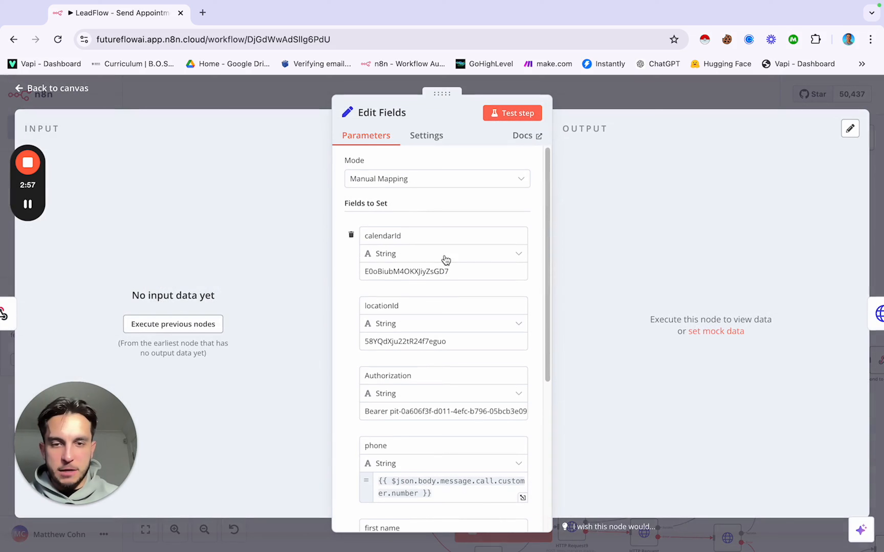
click(366, 412)
drag(366, 412, 519, 411)
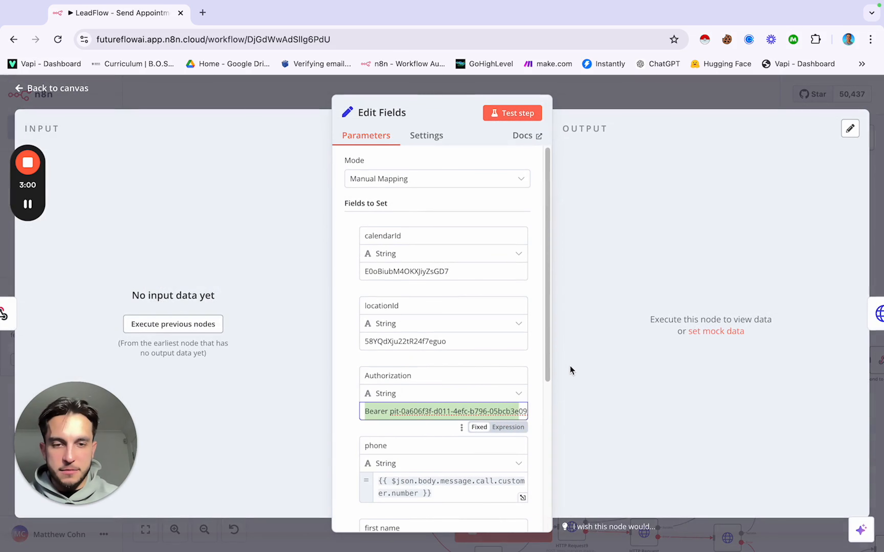
click(455, 412)
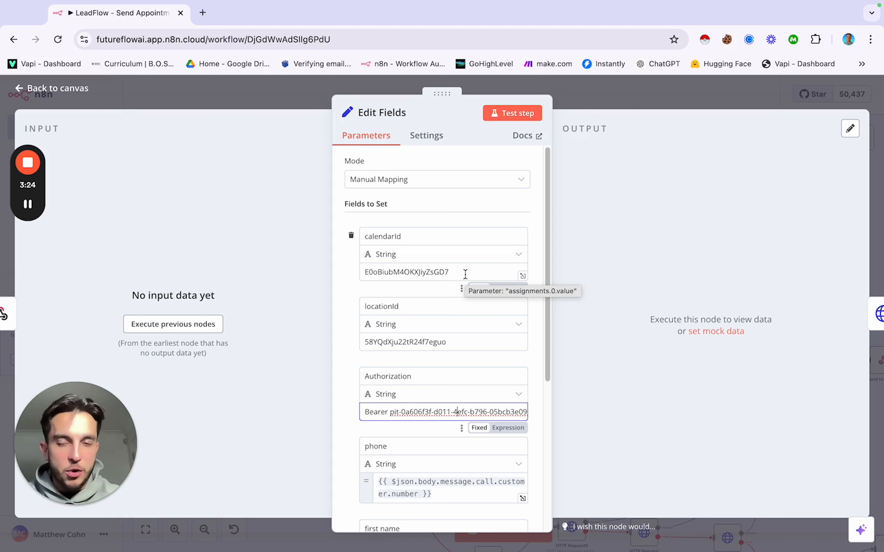
click(203, 12)
Step: Load GoHighLevel Calendar Settings and compare its calendar ID with n8n's calendarId
click(480, 63)
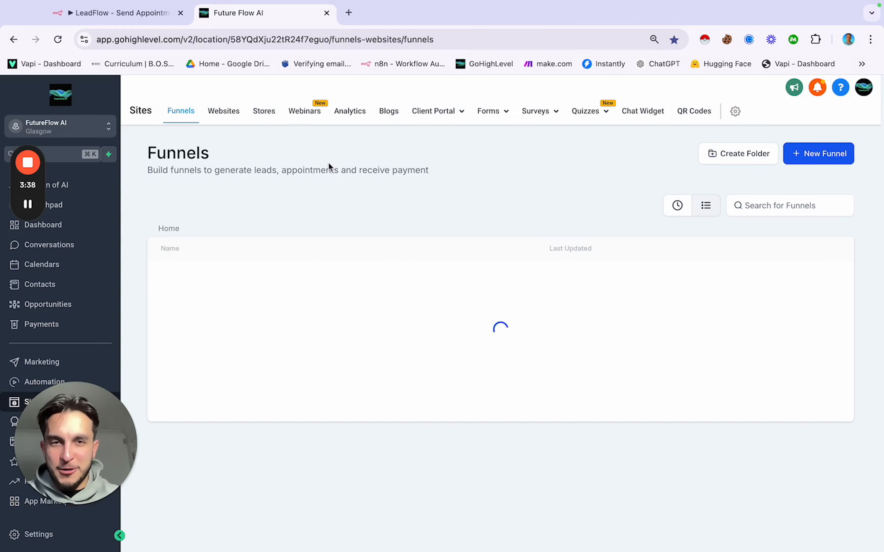
click(67, 270)
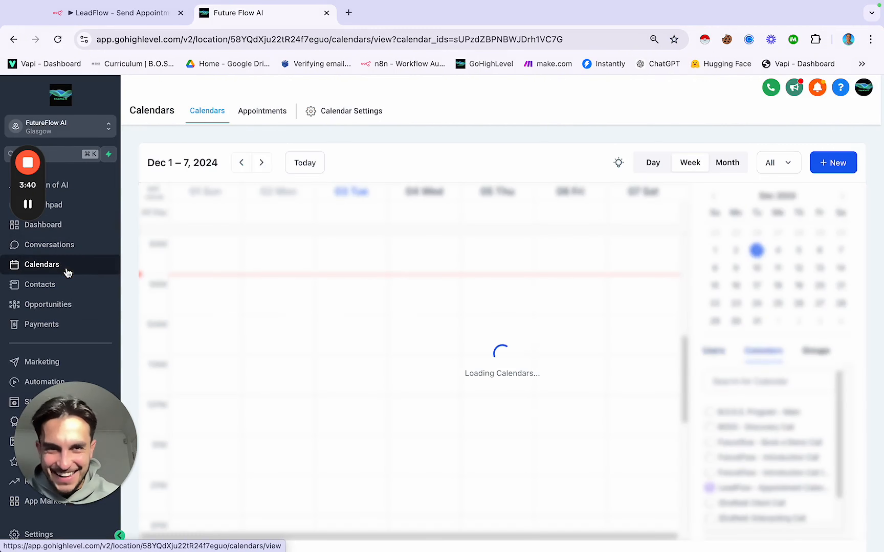
click(343, 118)
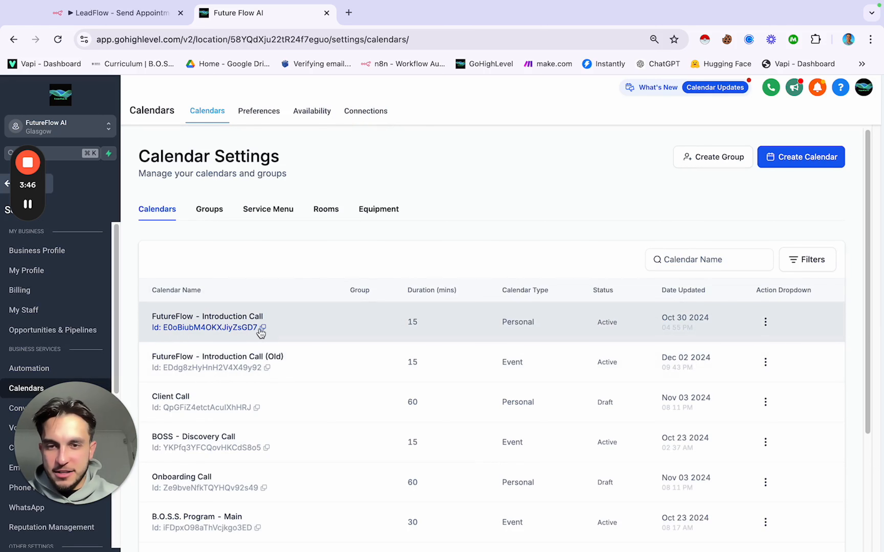
click(146, 13)
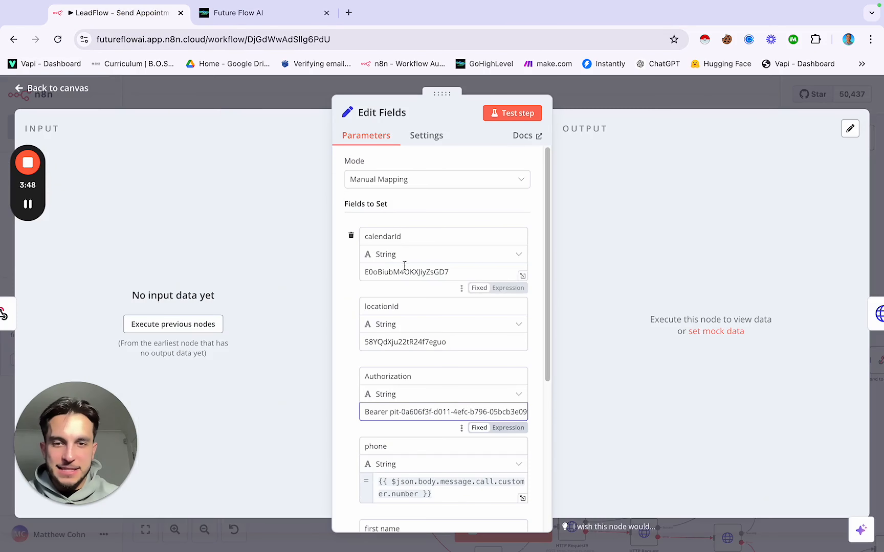
scroll(449, 334, down, 2)
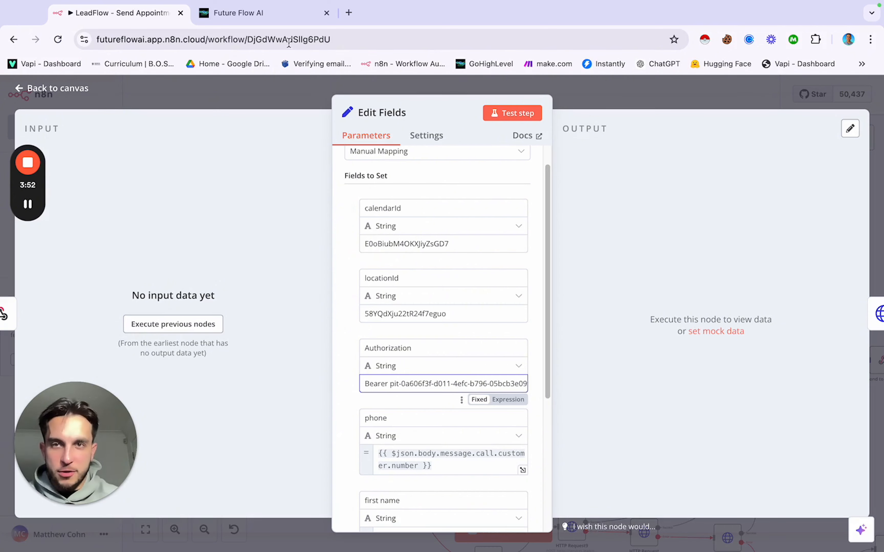
Step: Check the Business Profile Location ID against n8n's locationId field
click(278, 15)
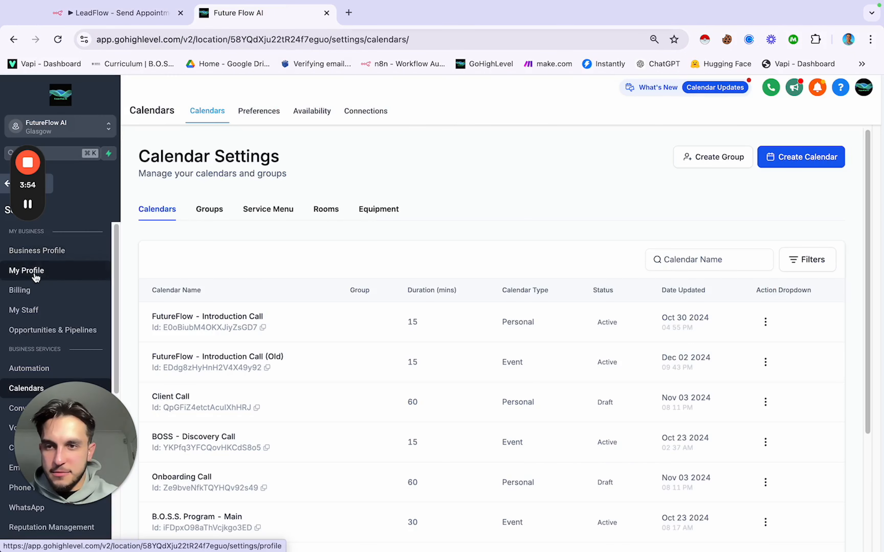
click(38, 253)
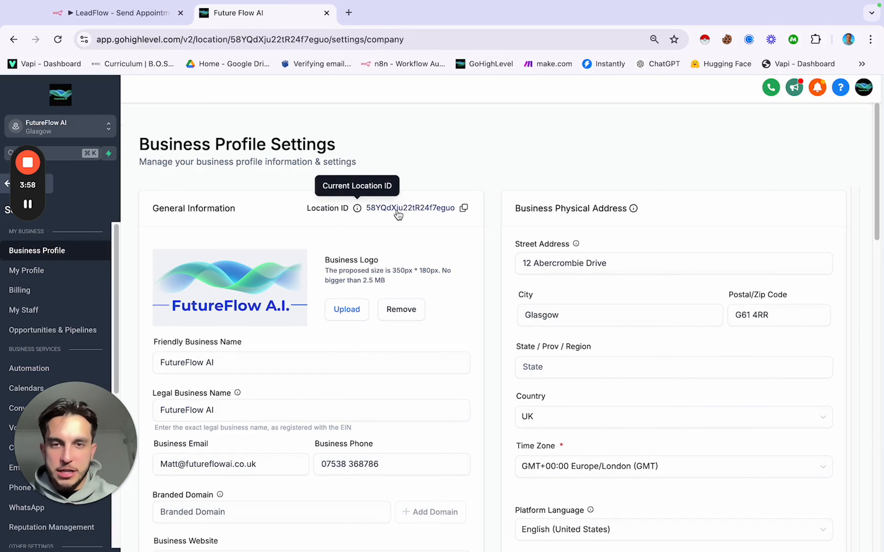
click(132, 18)
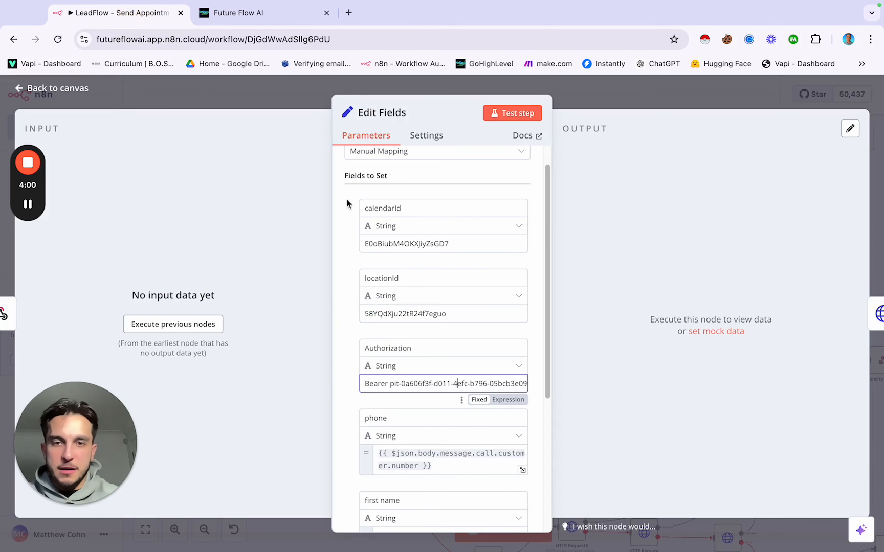
scroll(416, 270, down, 3)
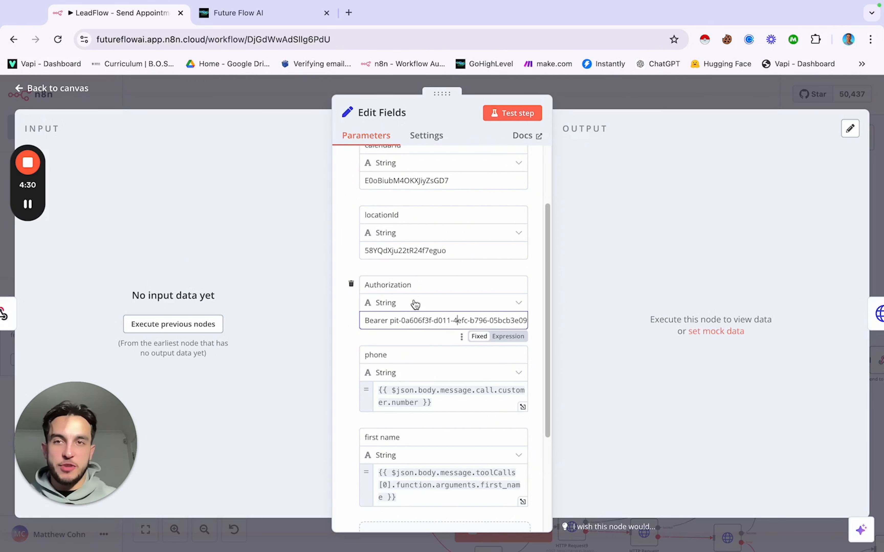
Step: Go to GoHighLevel's Private Integrations settings and begin creating a new integration
click(238, 13)
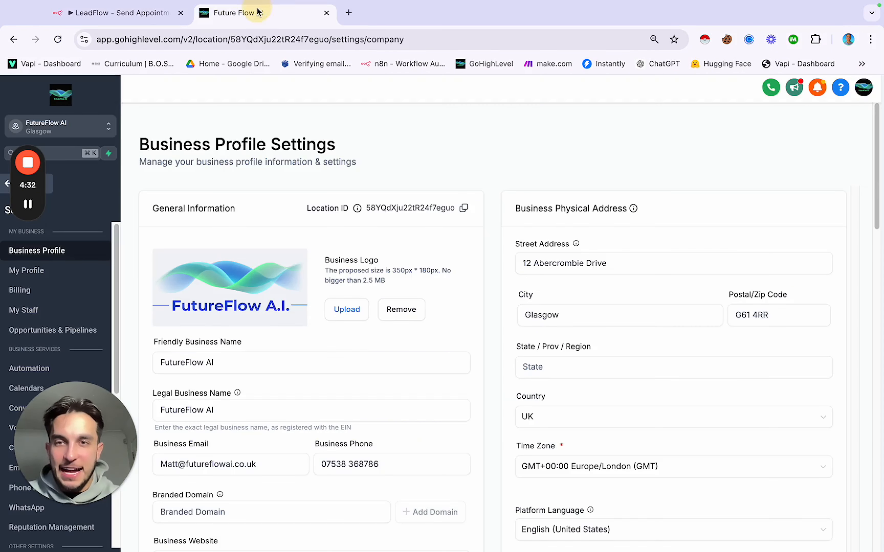
scroll(94, 302, down, 8)
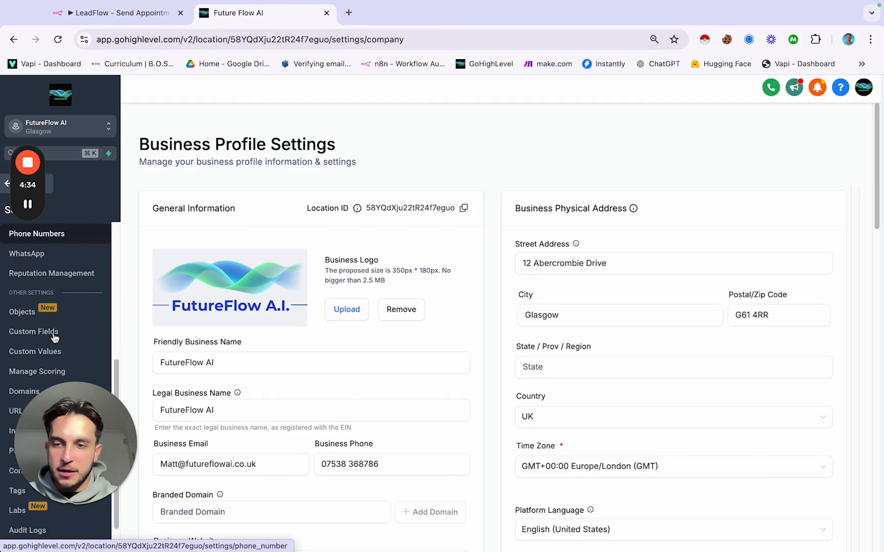
drag(62, 430, 61, 303)
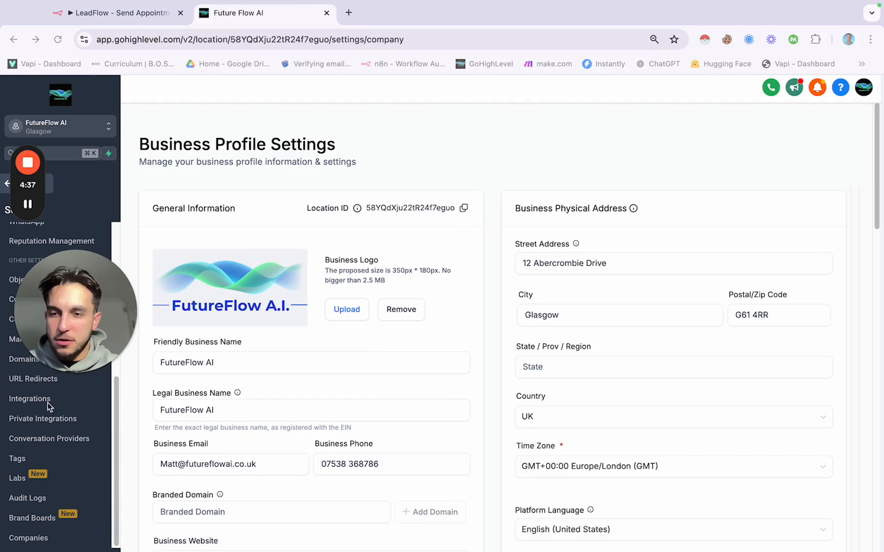
click(51, 420)
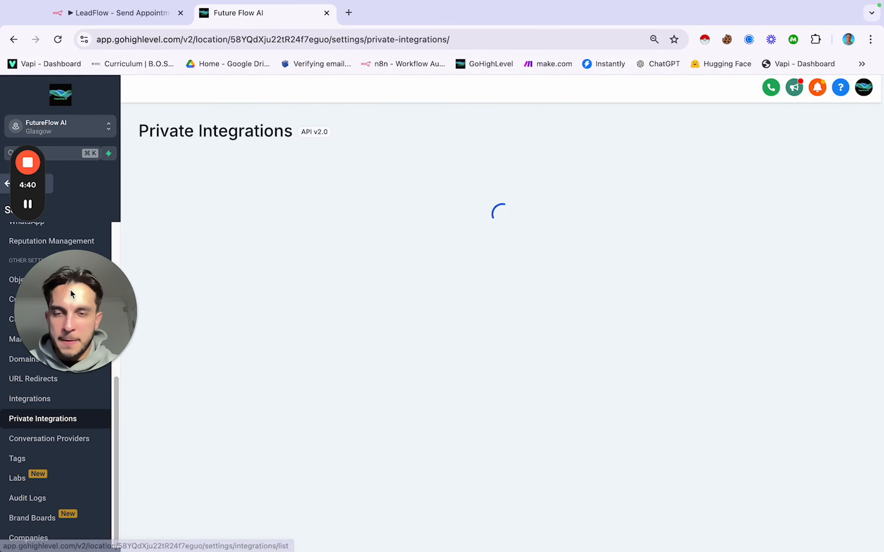
drag(69, 290, 32, 345)
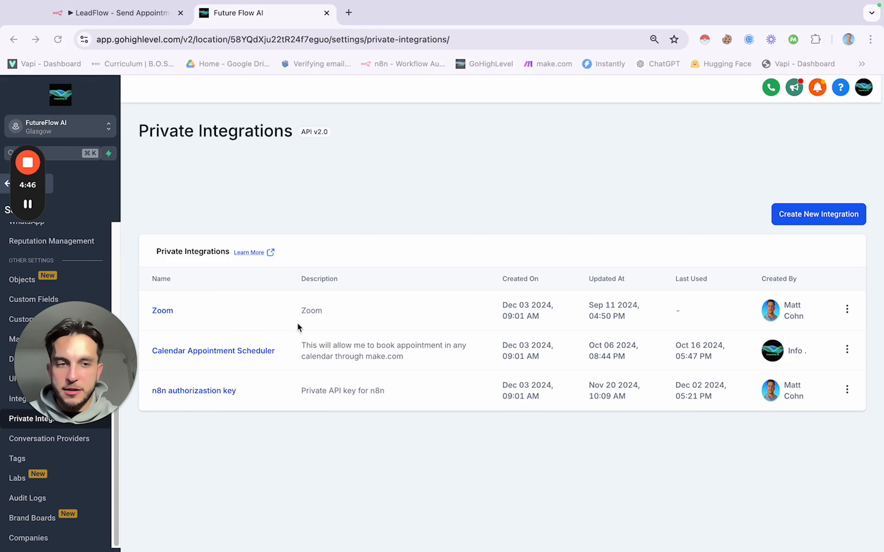
click(812, 217)
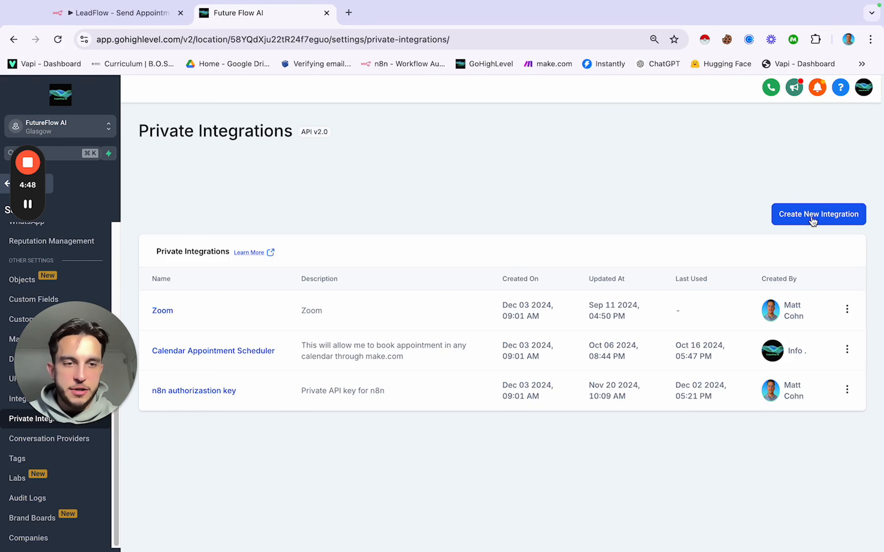
Step: Name it 'n8n integration', describe it as 'This is the API key for n8n integration', and continue
click(405, 313)
click(389, 378)
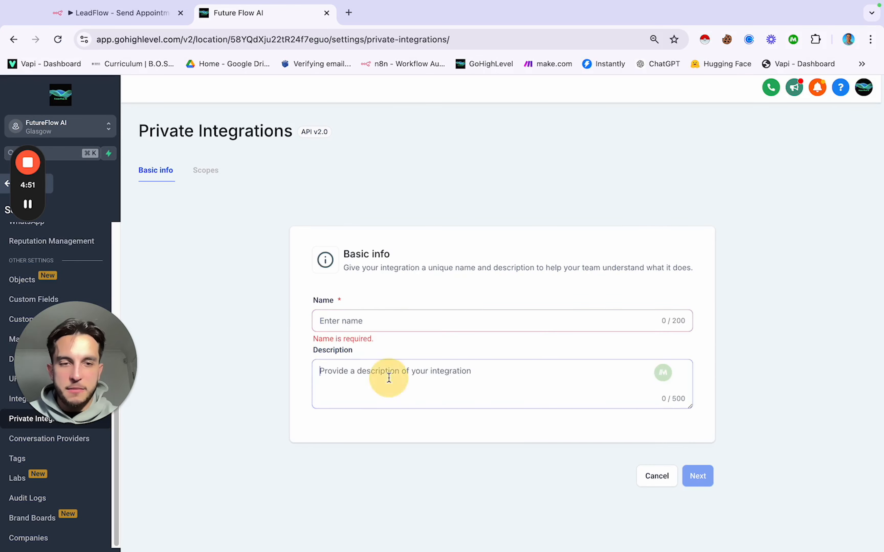
click(405, 313)
text(n8n )
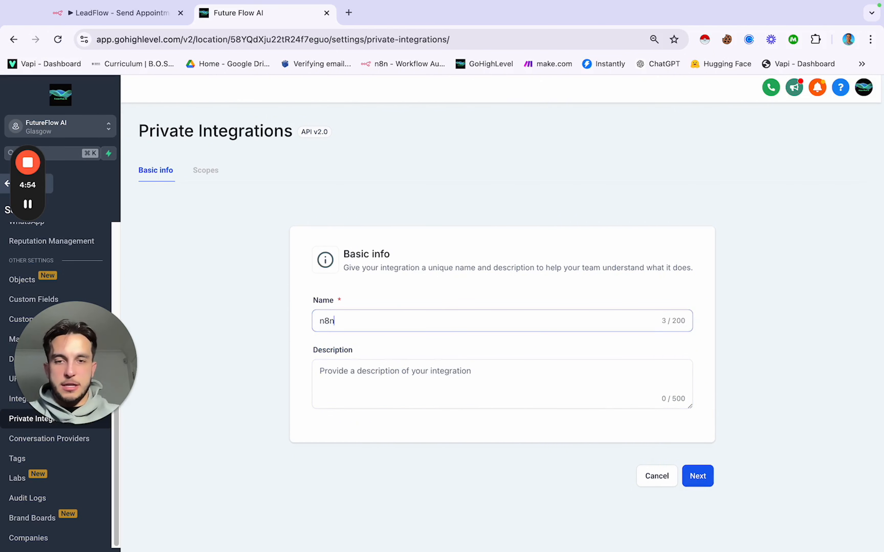
text(in)
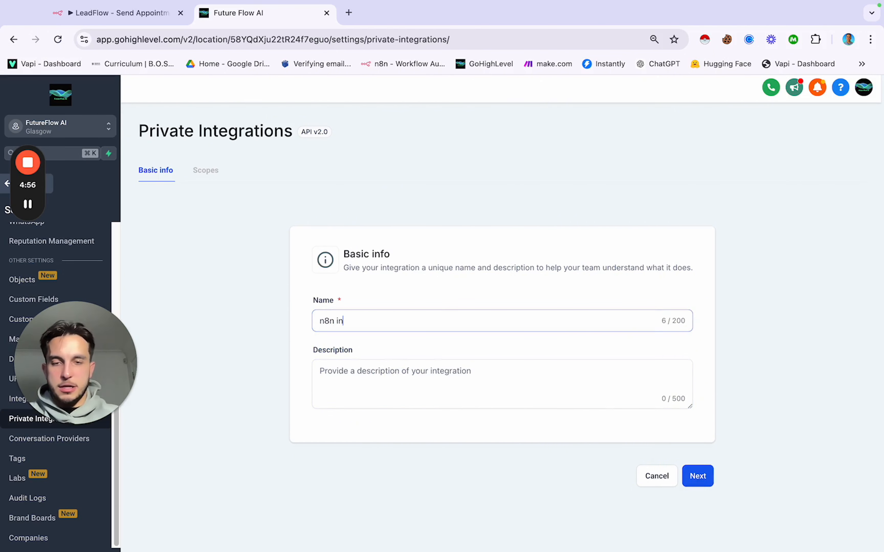
text(tegration)
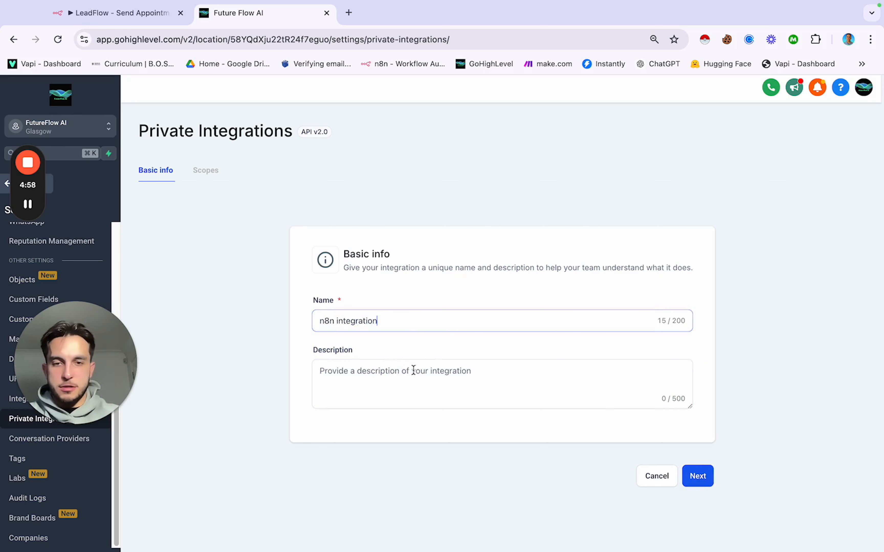
click(409, 376)
text(T)
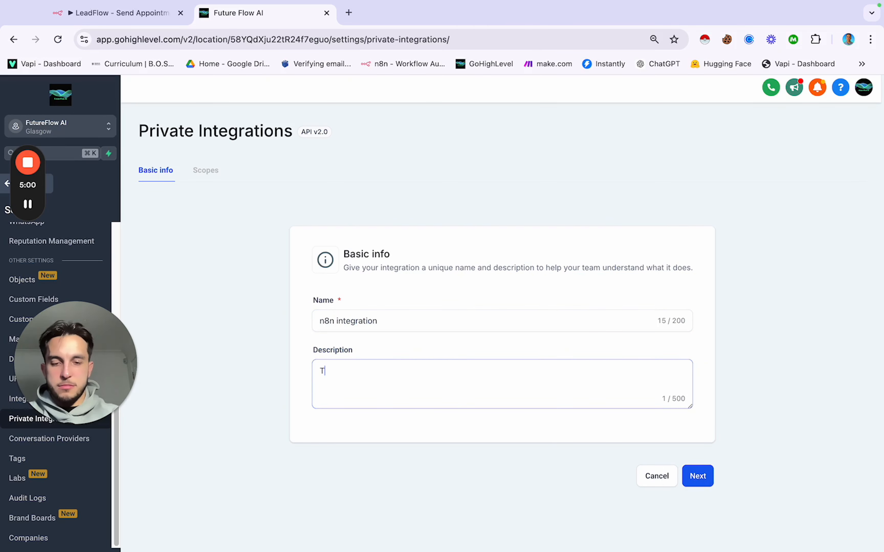
text(his is the API)
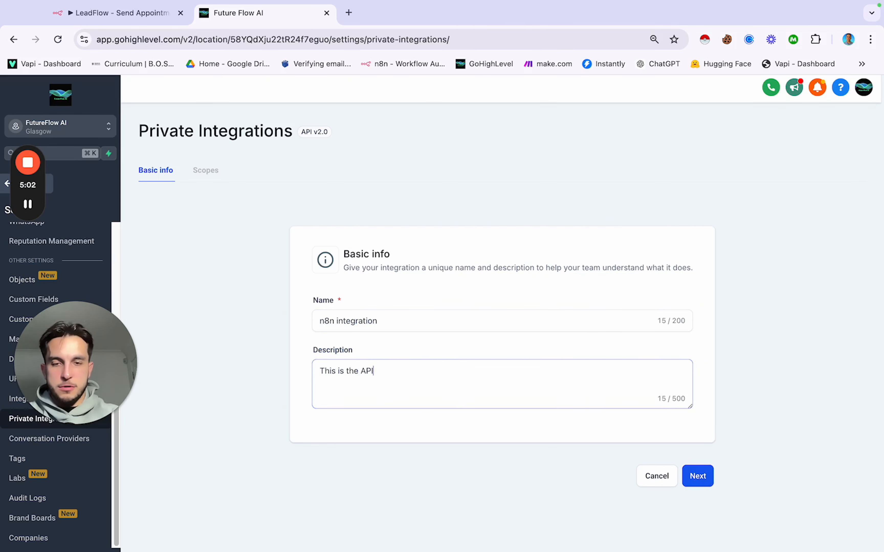
text( key for )
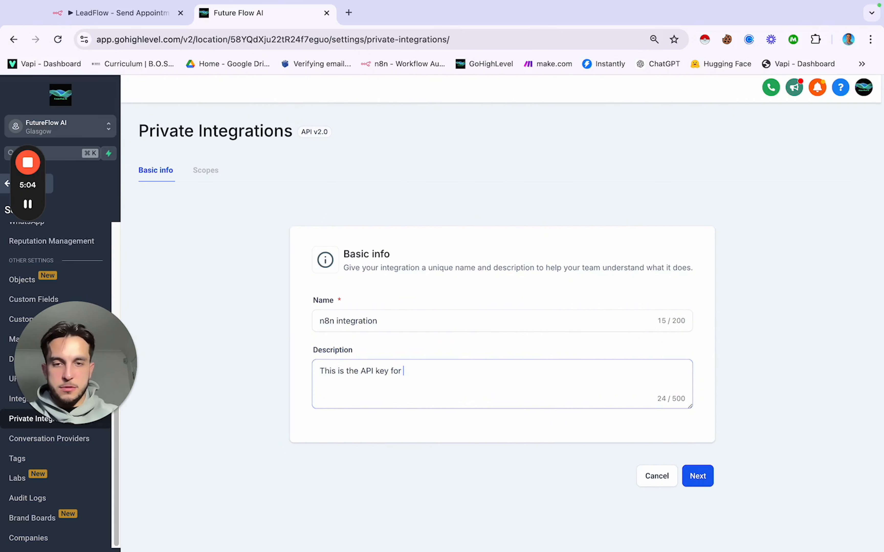
text(n8n in)
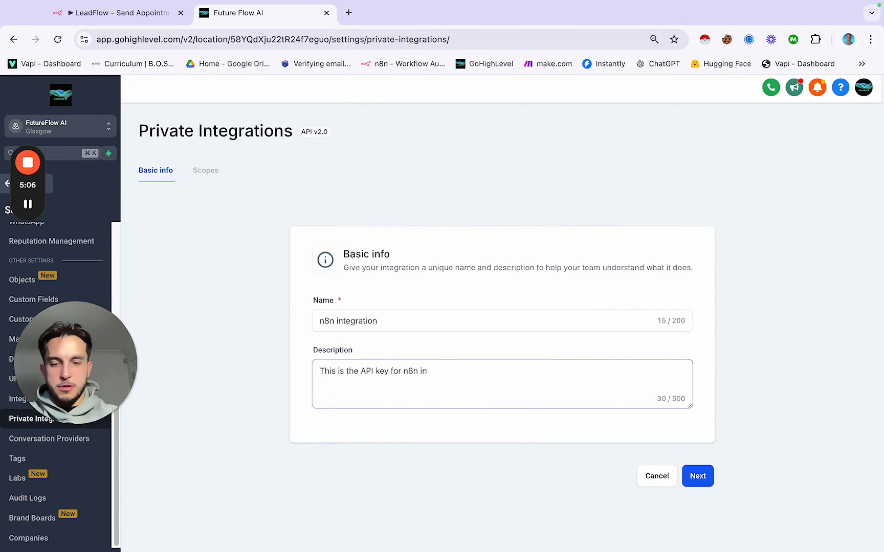
text(tegration)
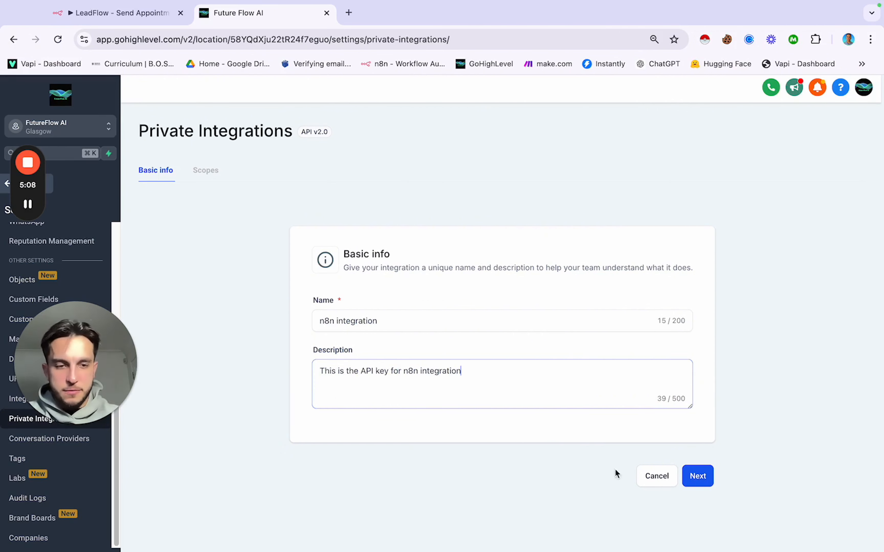
click(701, 477)
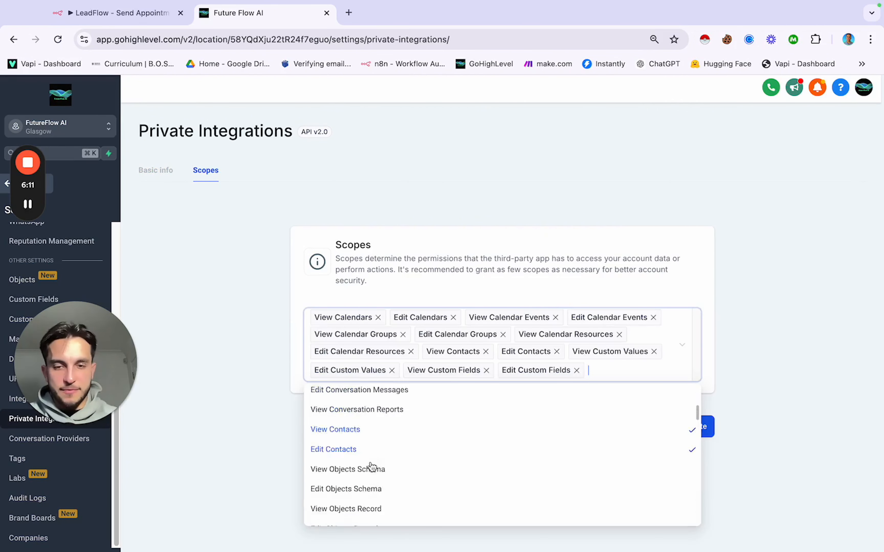
Step: Close the scopes list and cancel the new 'n8n integration' before it is created
scroll(373, 467, up, 3)
scroll(372, 467, down, 1)
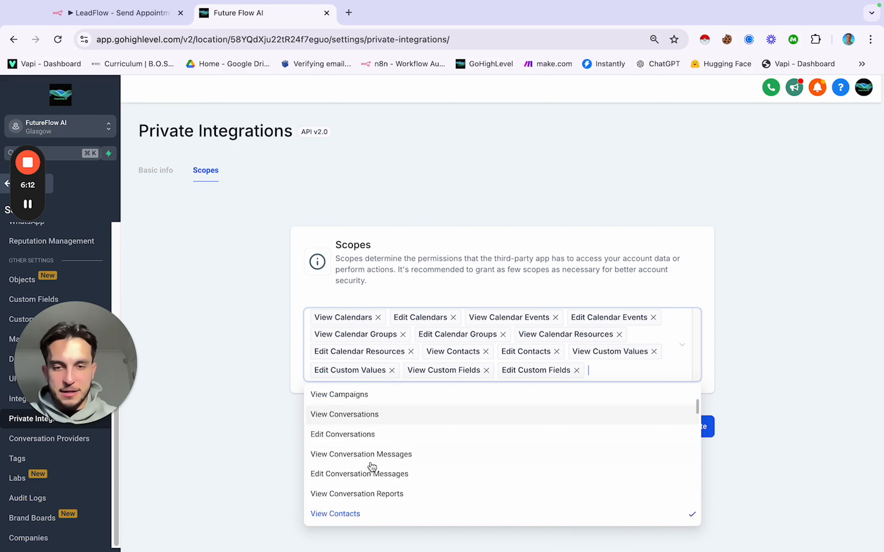
scroll(372, 467, up, 5)
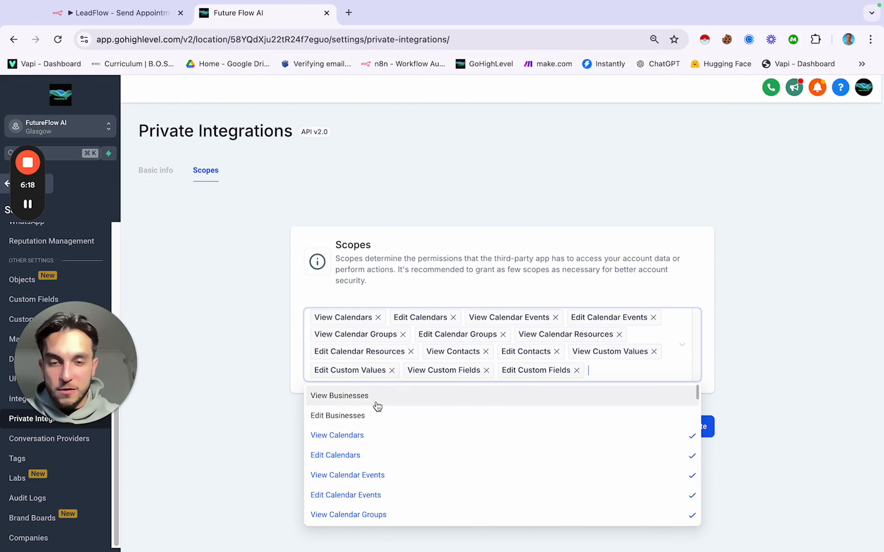
click(248, 408)
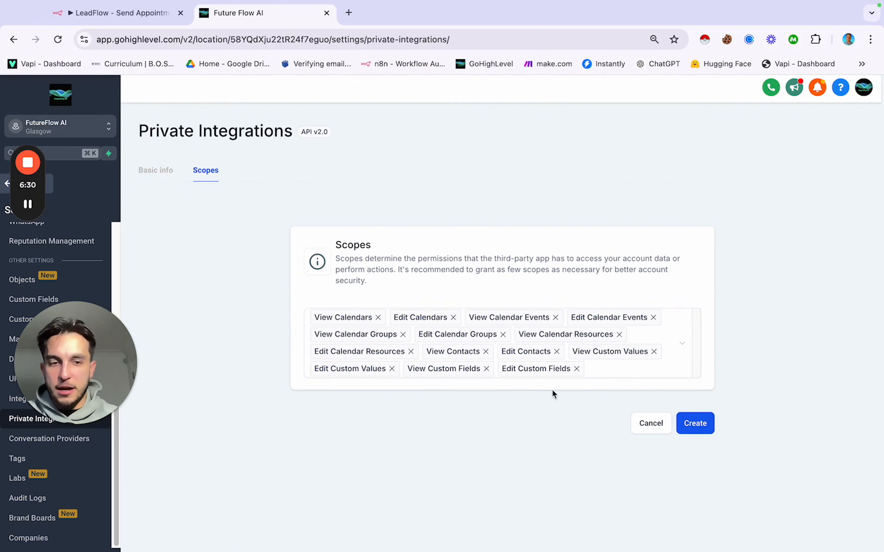
click(644, 422)
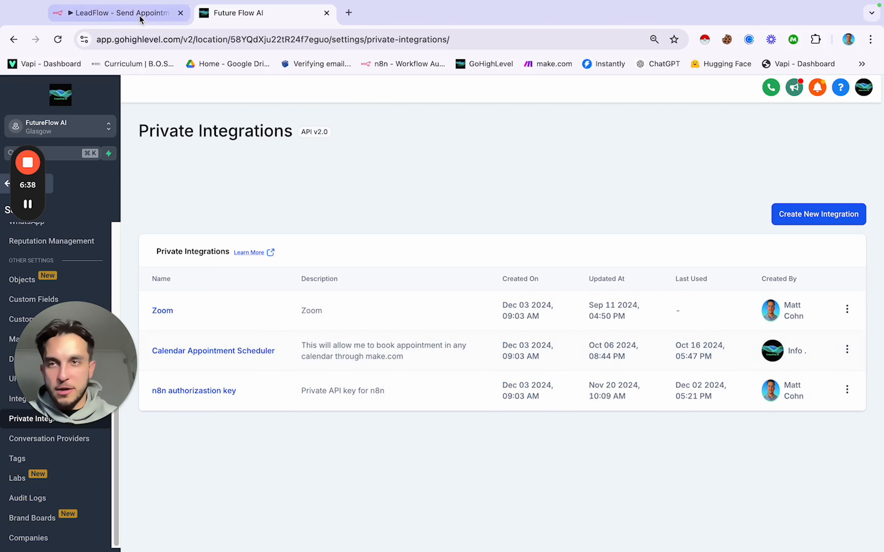
click(138, 8)
click(94, 35)
Step: Scroll through Edit Fields to check locationId, Authorization, phone and first name mappings
click(93, 34)
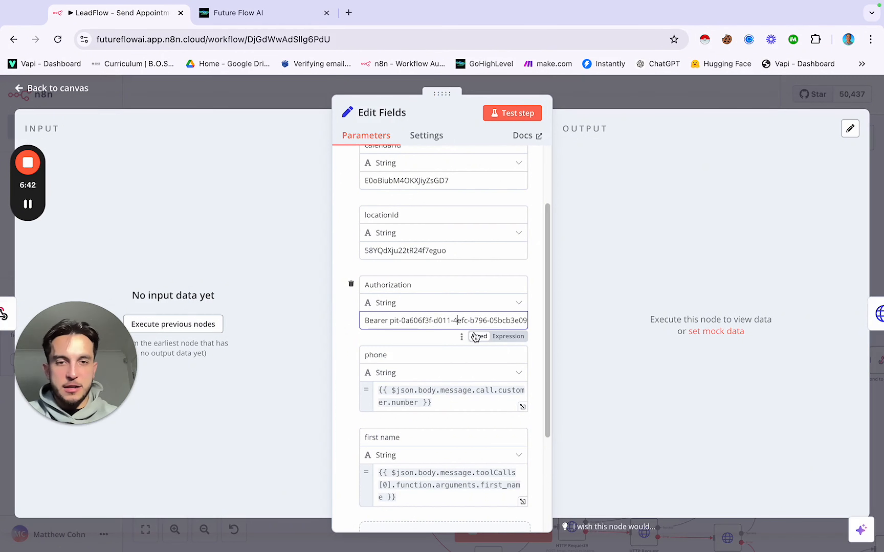
scroll(443, 313, down, 1)
scroll(443, 313, down, 5)
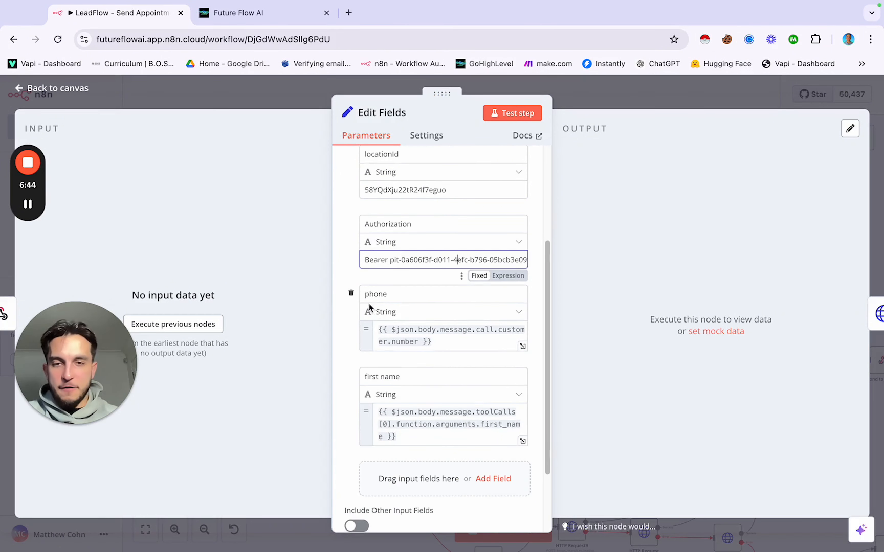
scroll(406, 314, down, 1)
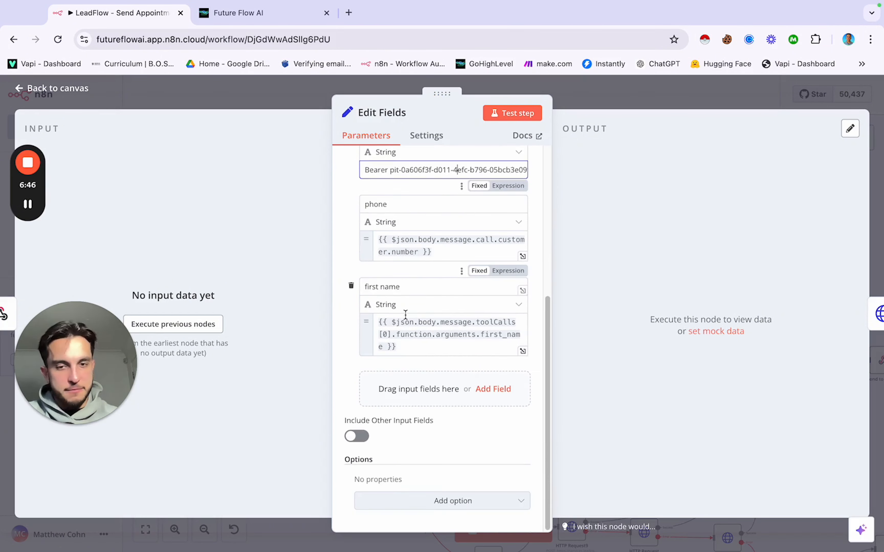
scroll(405, 315, up, 4)
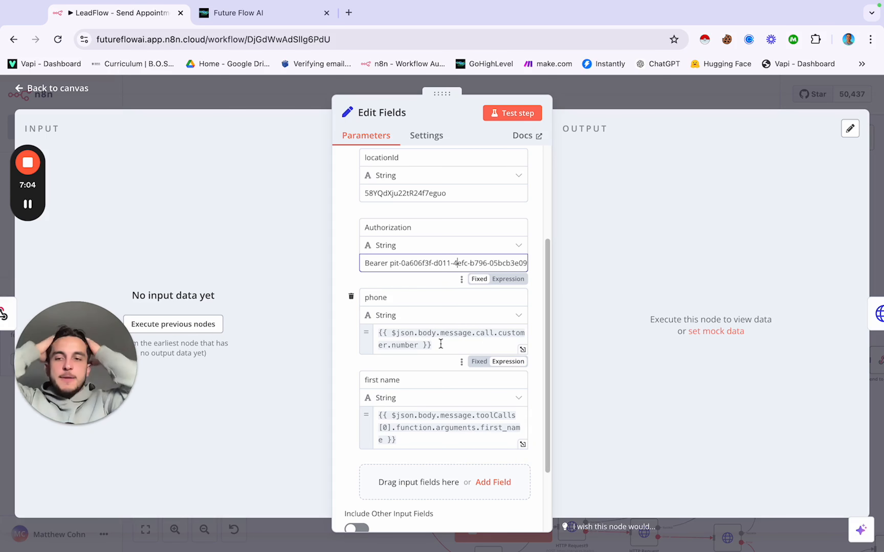
Step: Close Edit Fields and pan across the canvas to Search Contacts, Switch, HTTP Request2 and Create Contact1
click(282, 98)
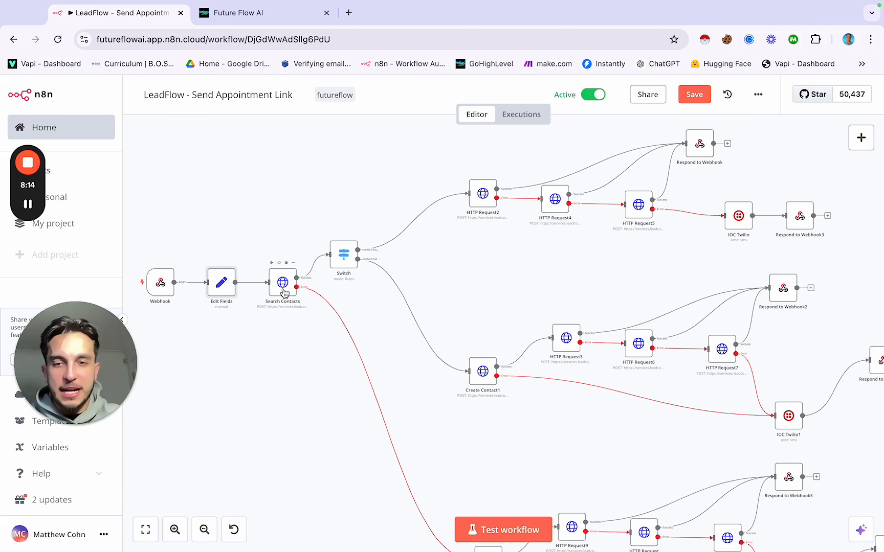
scroll(368, 346, down, 3)
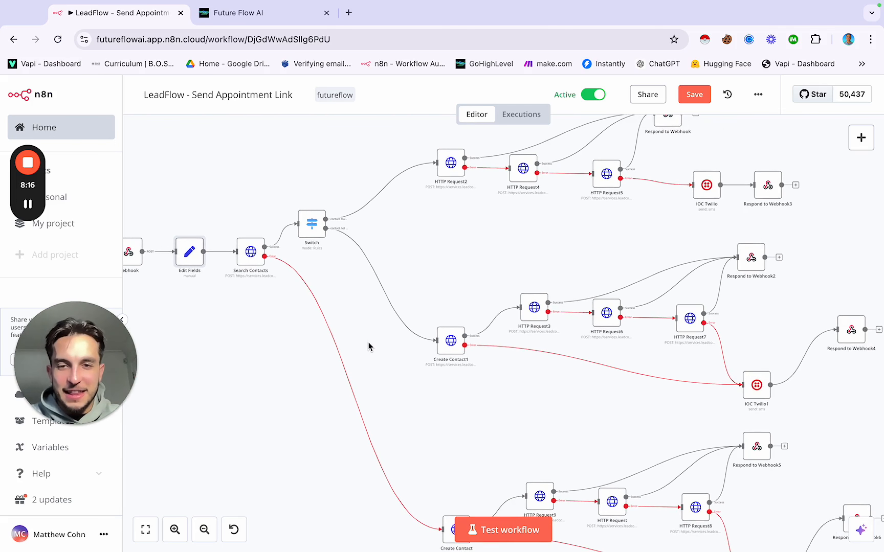
scroll(318, 299, right, 3)
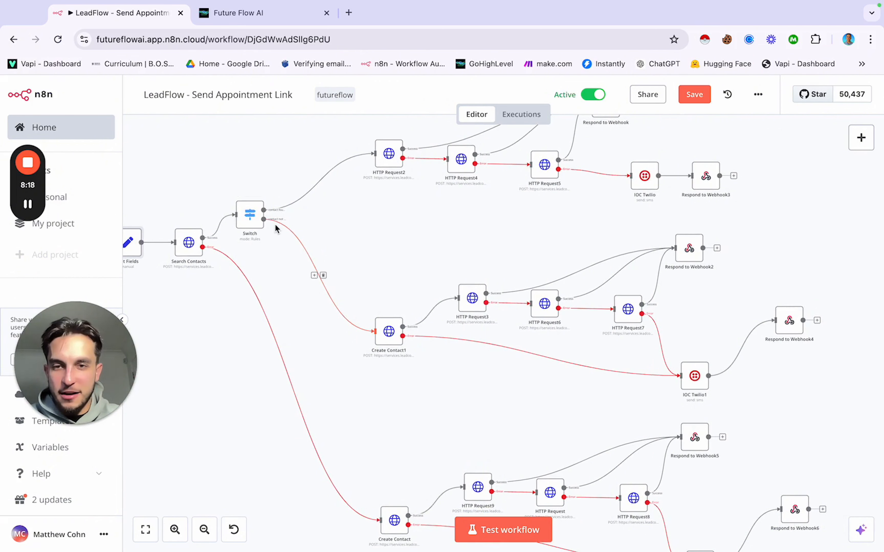
drag(206, 217, 834, 536)
scroll(297, 220, up, 2)
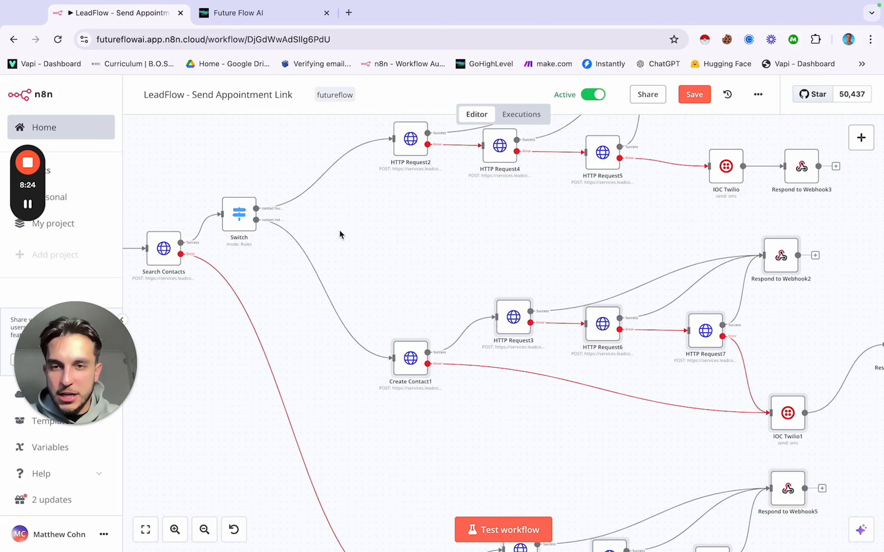
scroll(350, 237, left, 1)
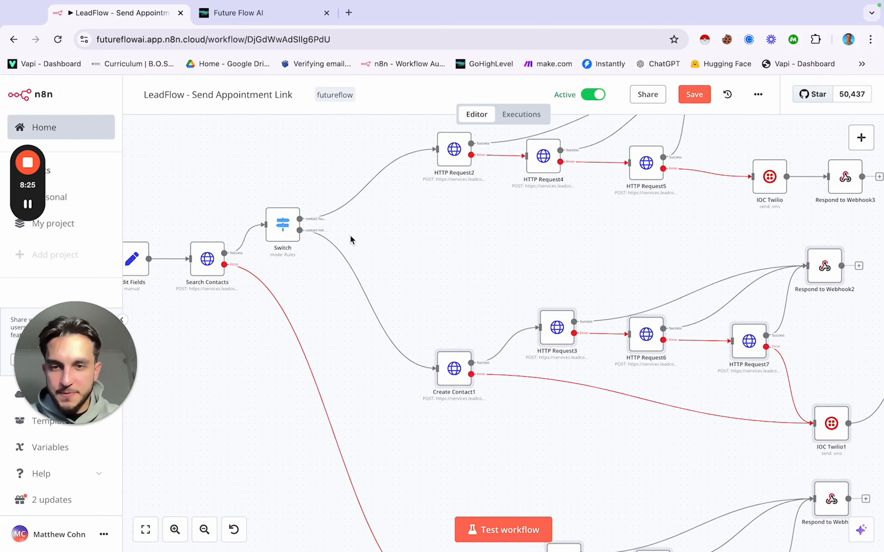
double_click(282, 229)
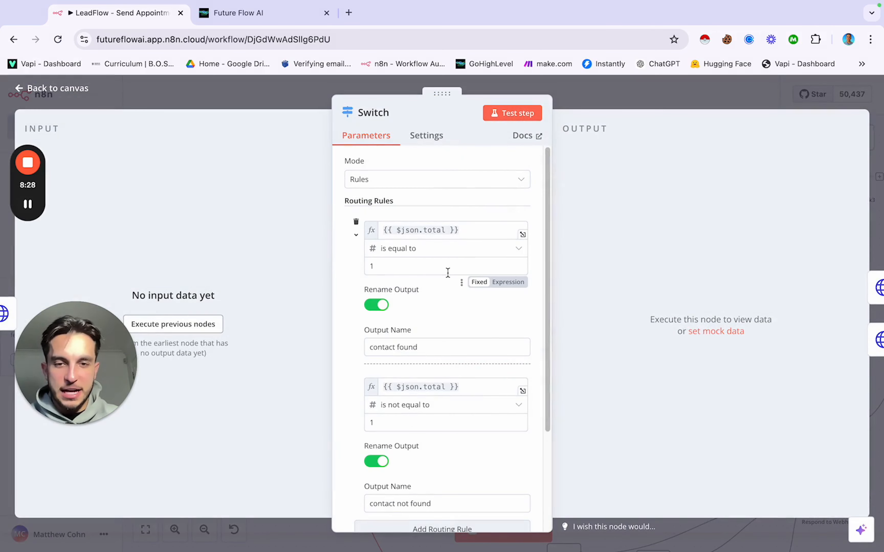
scroll(409, 277, down, 2)
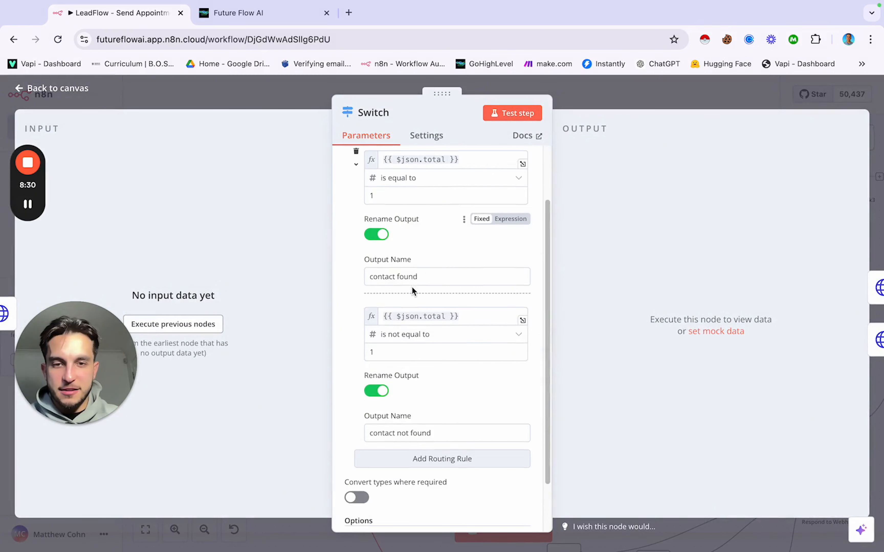
scroll(413, 292, down, 2)
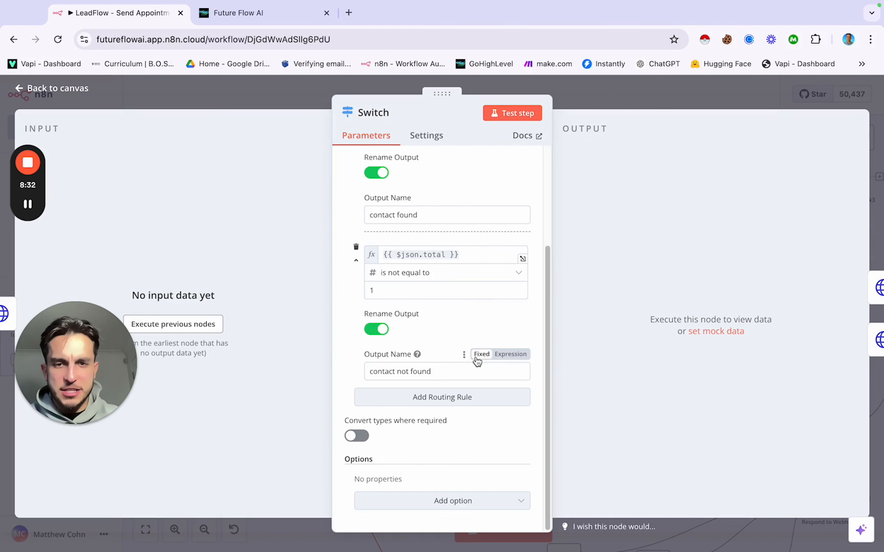
scroll(477, 361, up, 4)
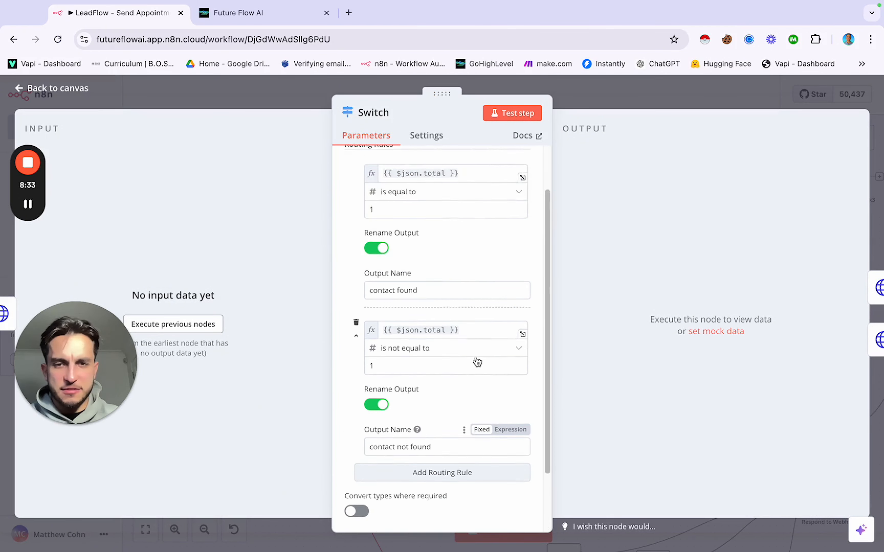
click(571, 98)
Step: Select Search Contacts' JSON body and compare it with HighLevel's POST contacts/search docs
click(211, 263)
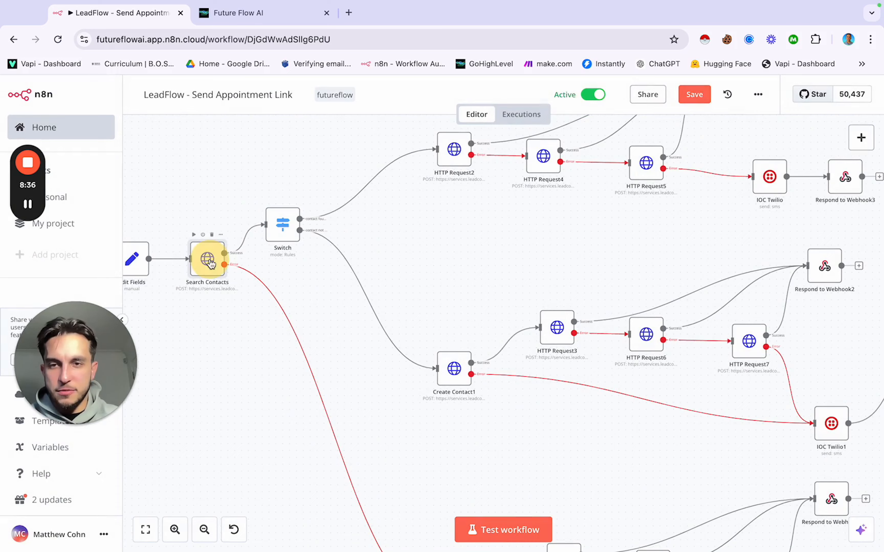
click(210, 263)
scroll(459, 309, down, 6)
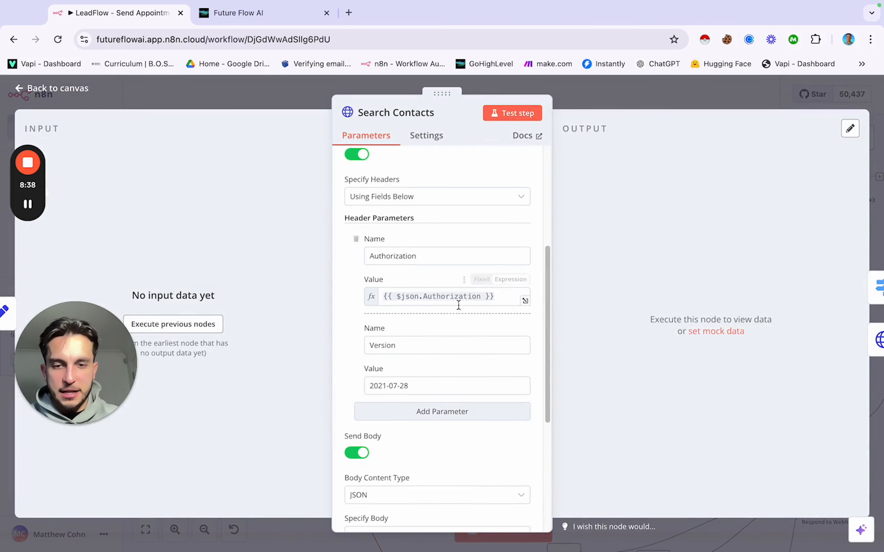
scroll(459, 305, down, 8)
scroll(448, 358, up, 2)
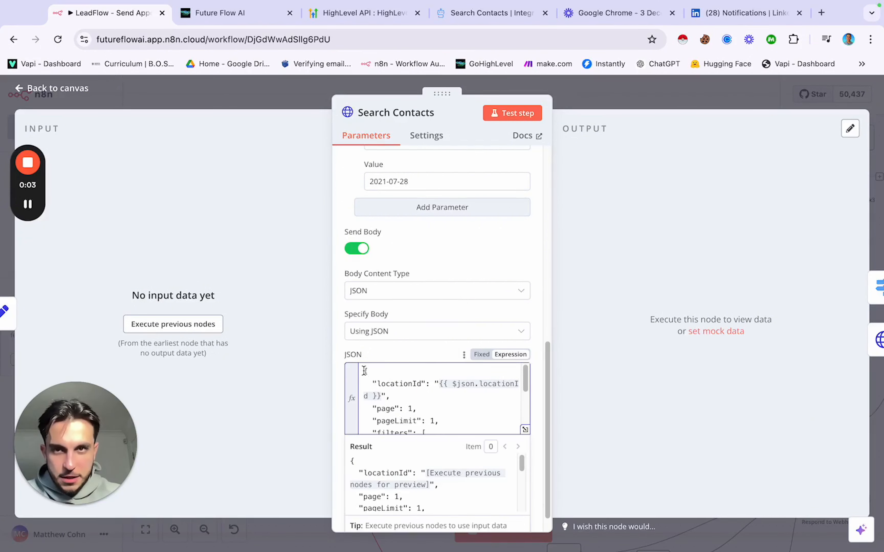
drag(364, 371, 429, 359)
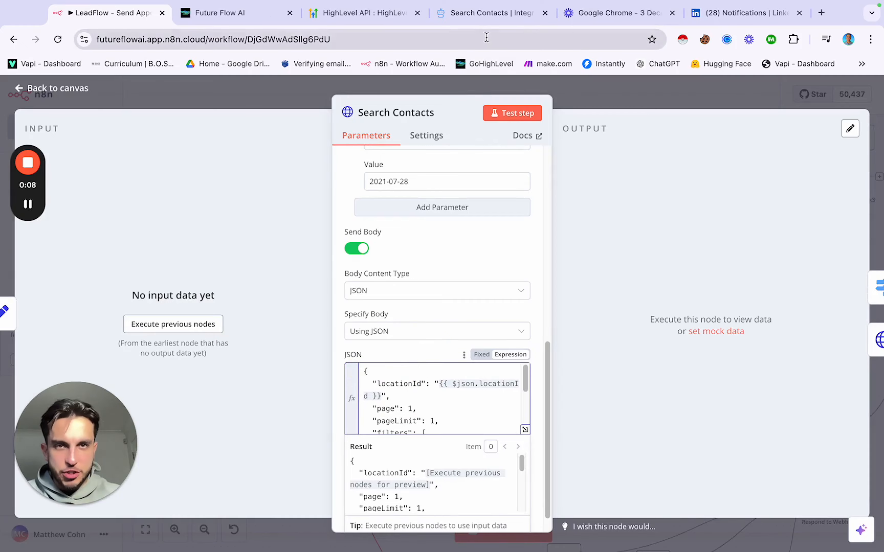
click(489, 18)
scroll(530, 305, up, 10)
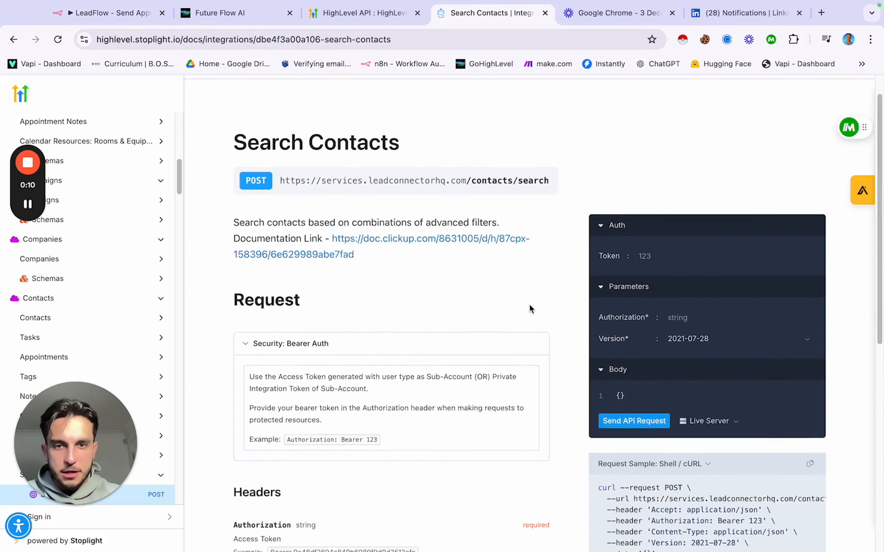
Step: Look over the Search Contacts node's current settings in n8n
scroll(529, 304, up, 3)
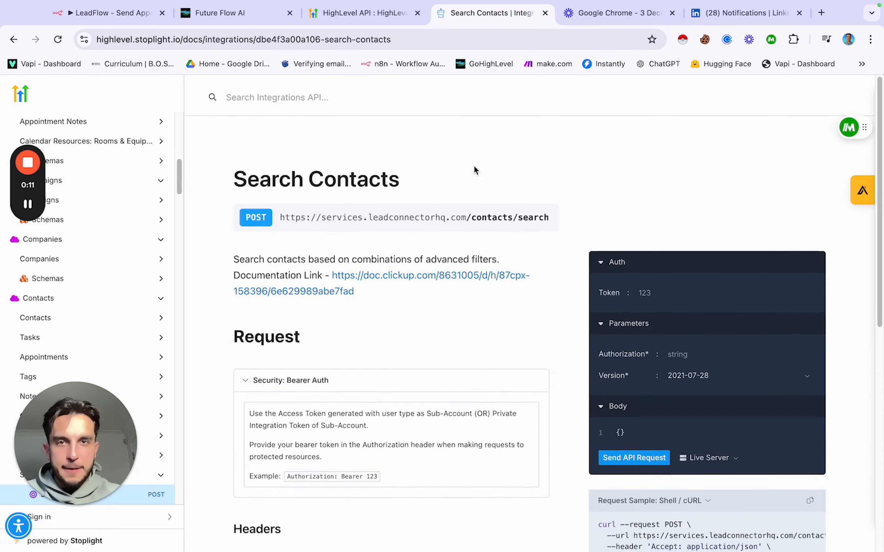
click(114, 15)
scroll(430, 307, up, 10)
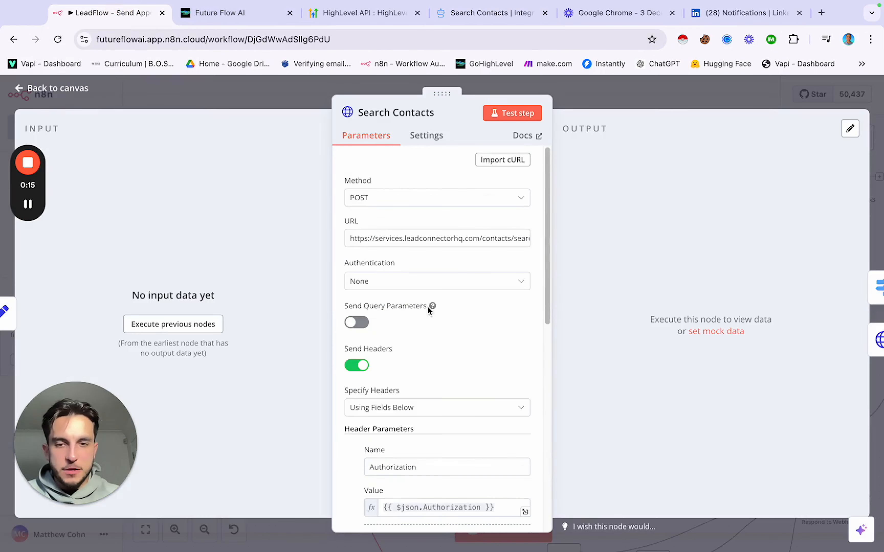
scroll(428, 306, down, 5)
scroll(427, 306, down, 5)
scroll(427, 306, up, 8)
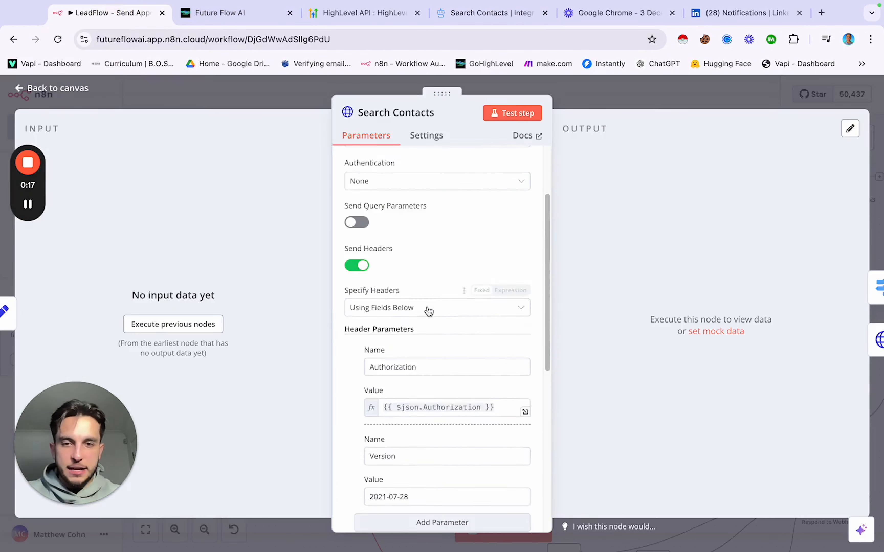
scroll(428, 309, down, 4)
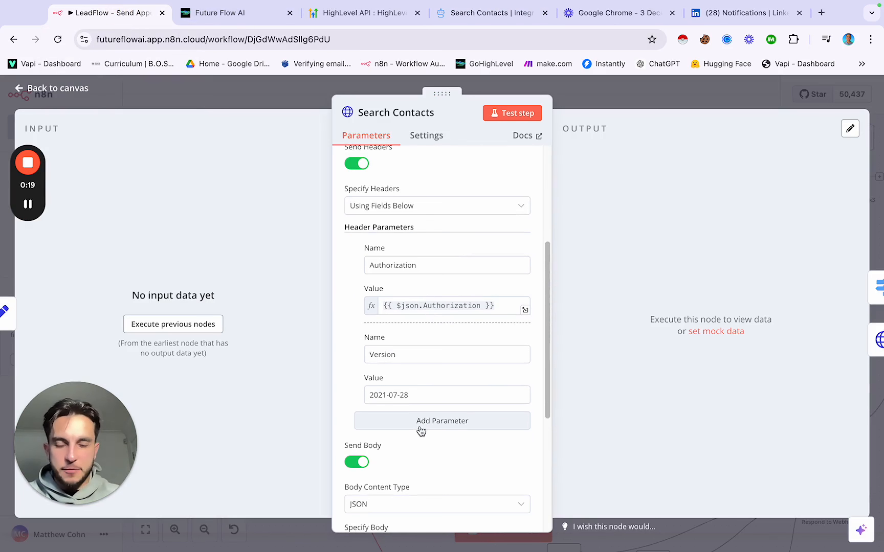
scroll(431, 358, up, 5)
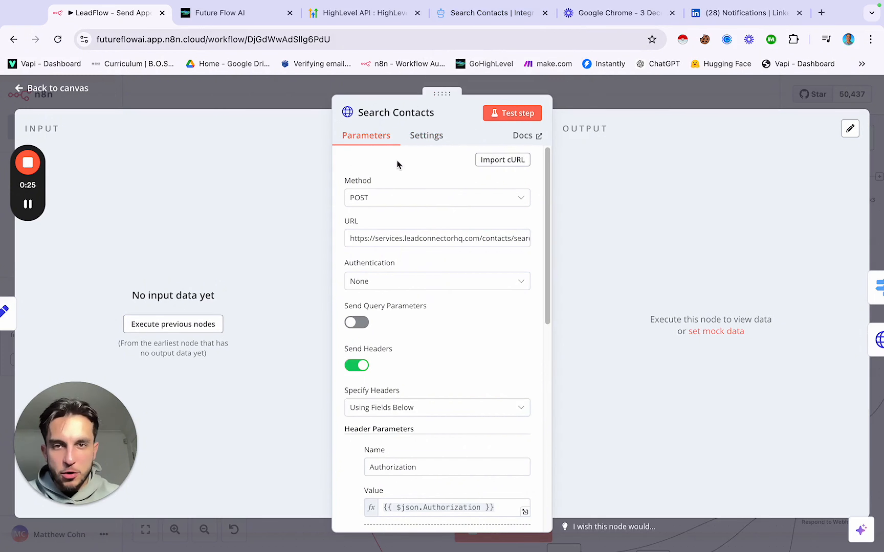
Step: Copy the Search Contacts cURL request sample from the HighLevel docs into n8n's workflow
click(493, 15)
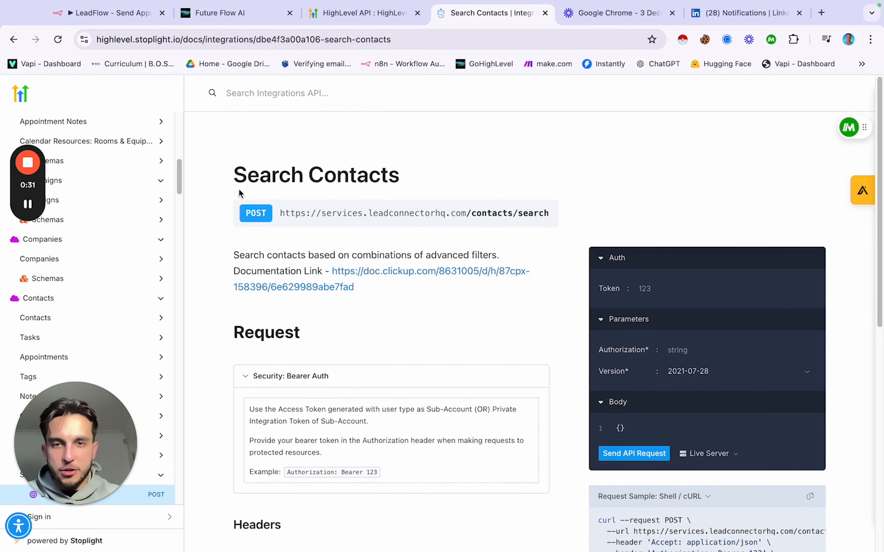
scroll(734, 410, down, 4)
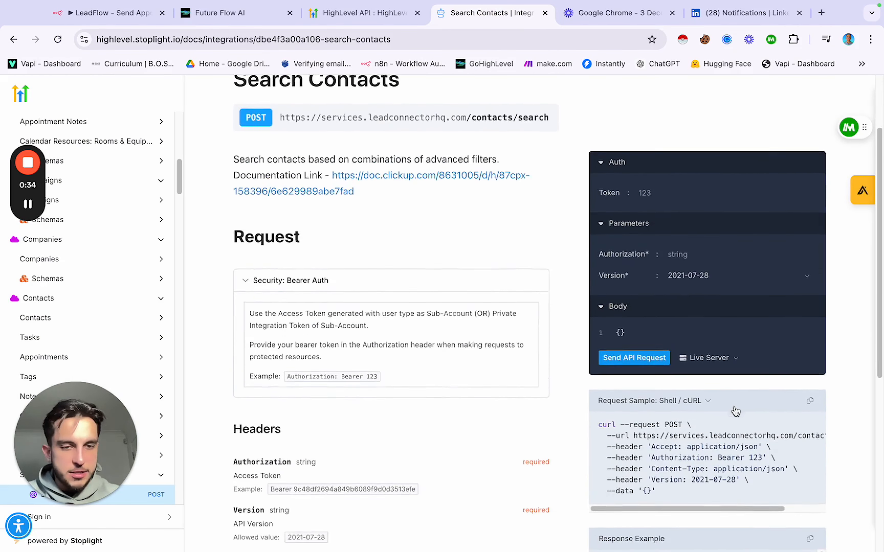
click(809, 345)
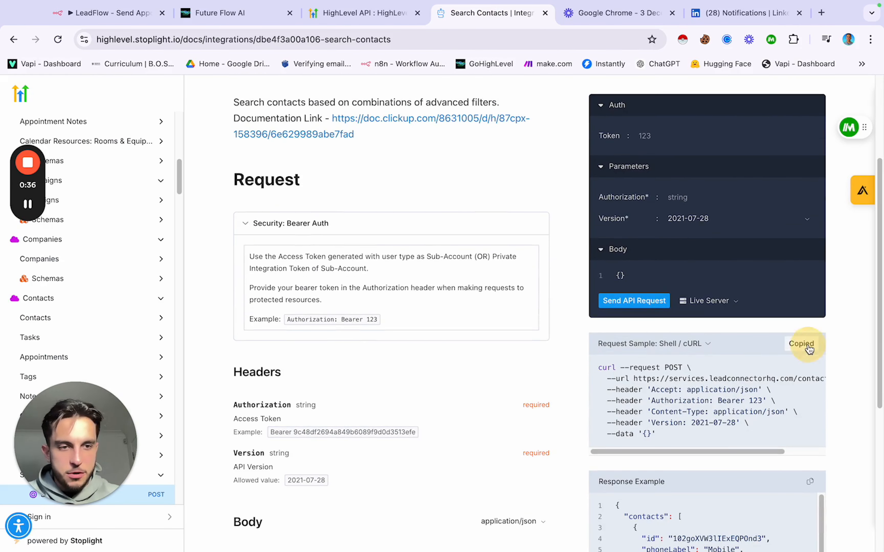
click(138, 13)
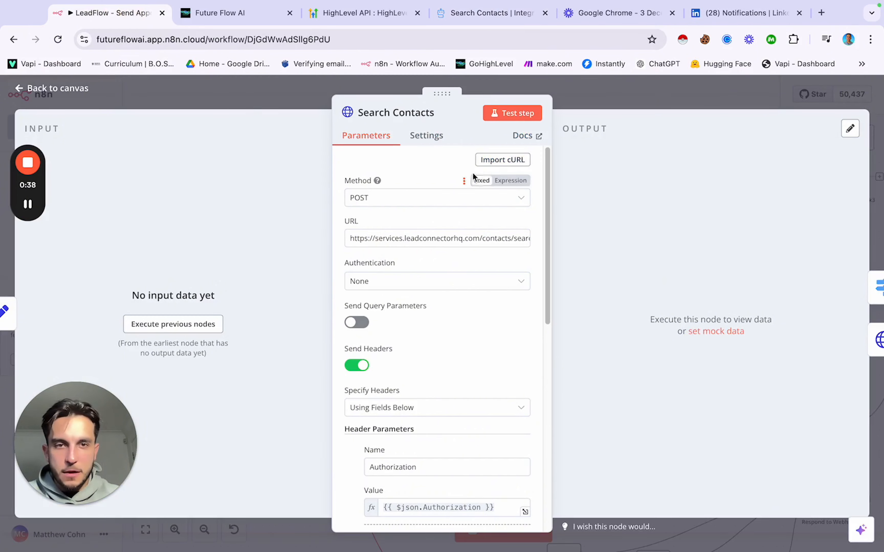
scroll(437, 294, down, 5)
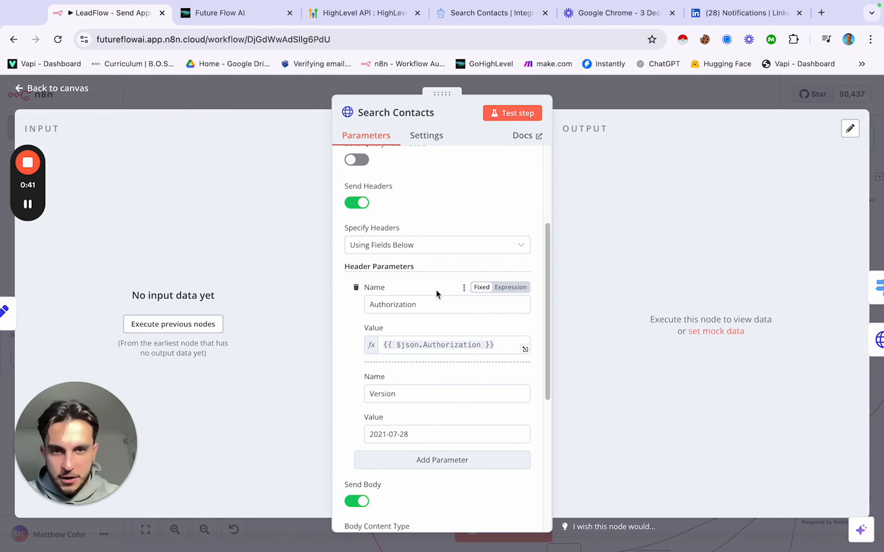
click(489, 13)
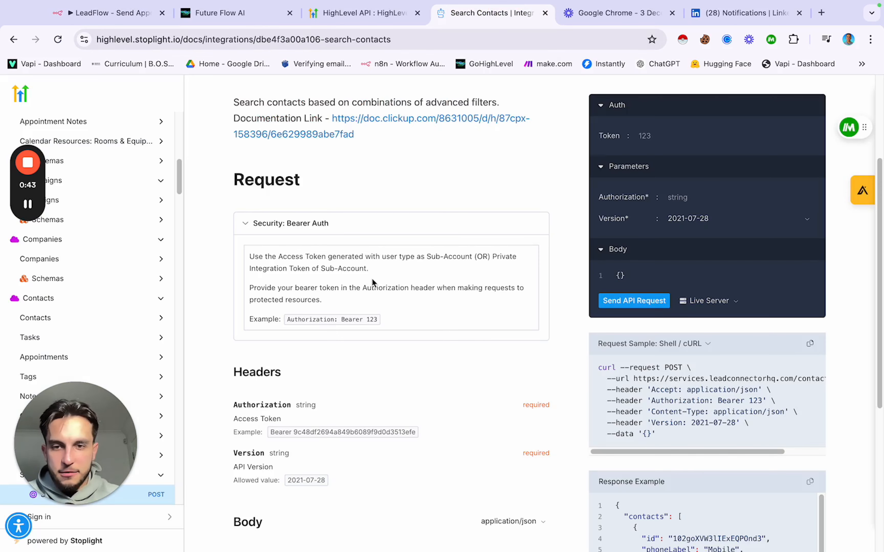
scroll(371, 281, down, 1)
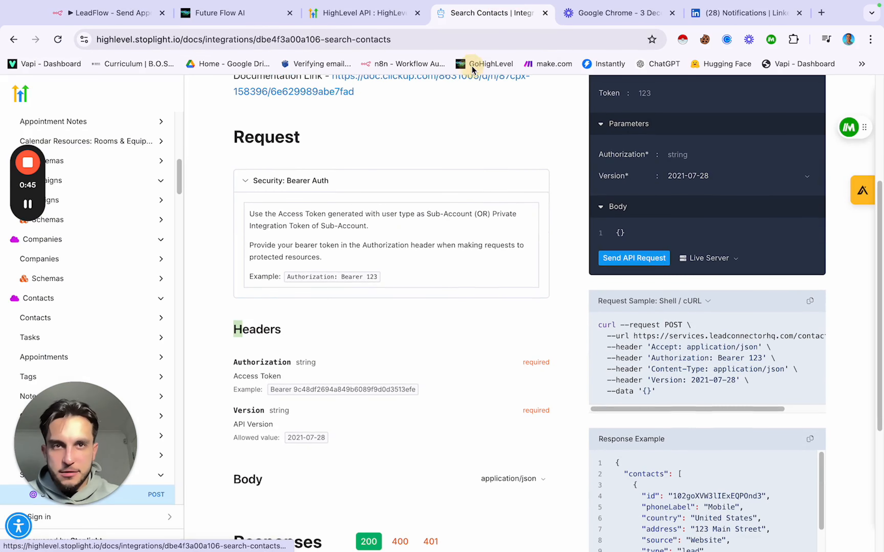
click(131, 8)
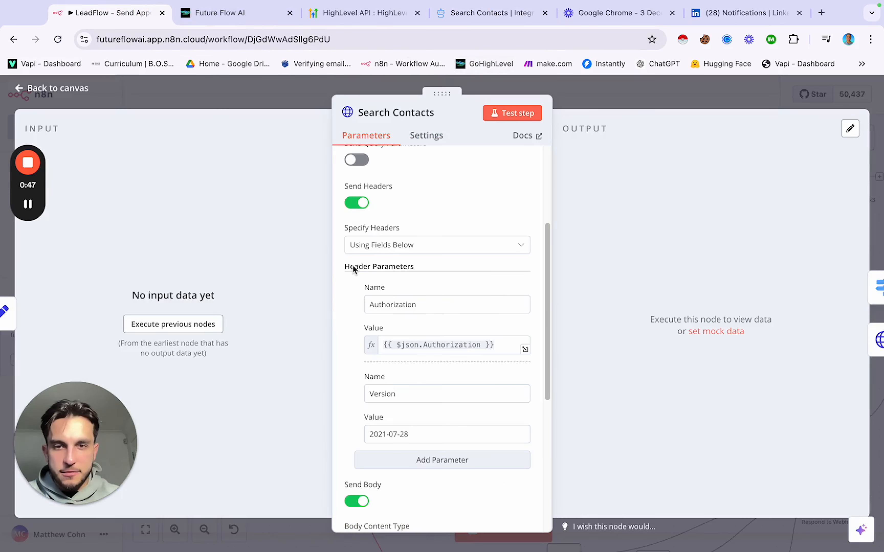
drag(345, 269, 410, 271)
click(489, 12)
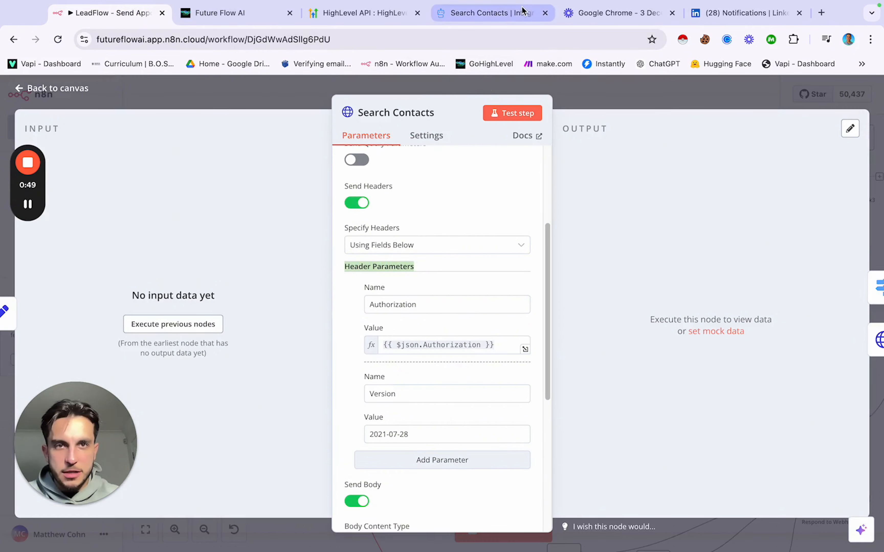
scroll(391, 234, down, 2)
drag(231, 287, 303, 316)
drag(232, 333, 311, 342)
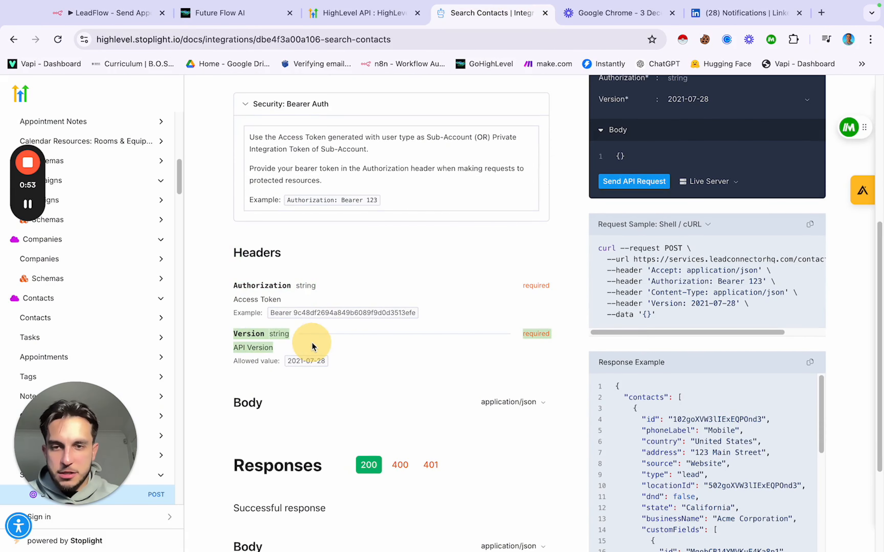
click(306, 338)
drag(272, 313, 404, 319)
click(412, 328)
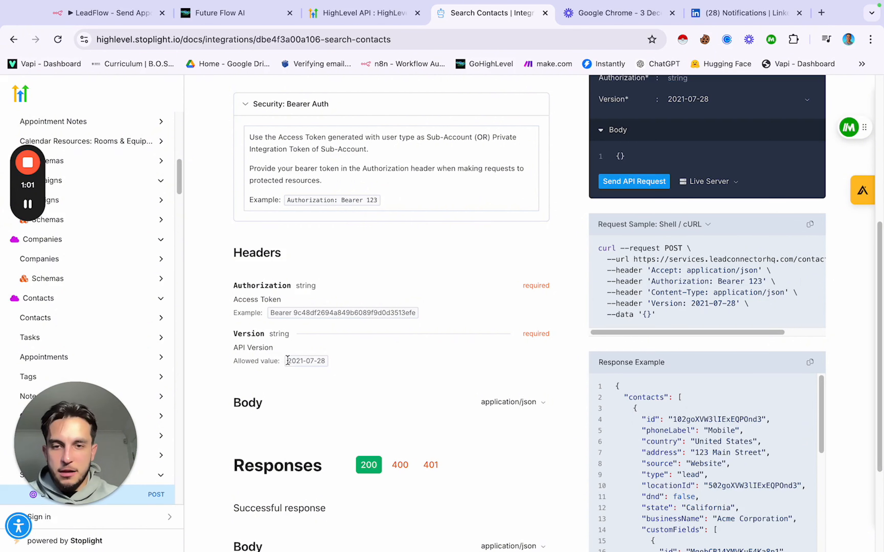
drag(288, 361, 331, 330)
click(339, 361)
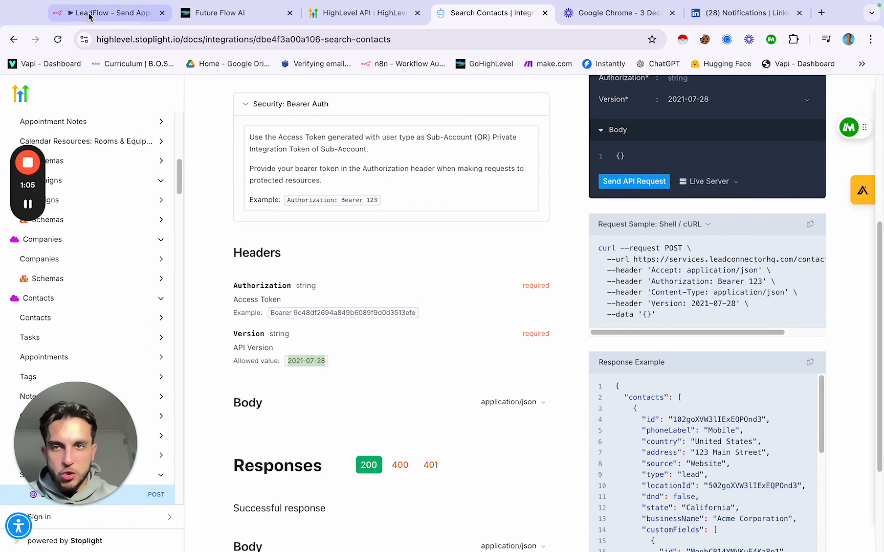
click(97, 19)
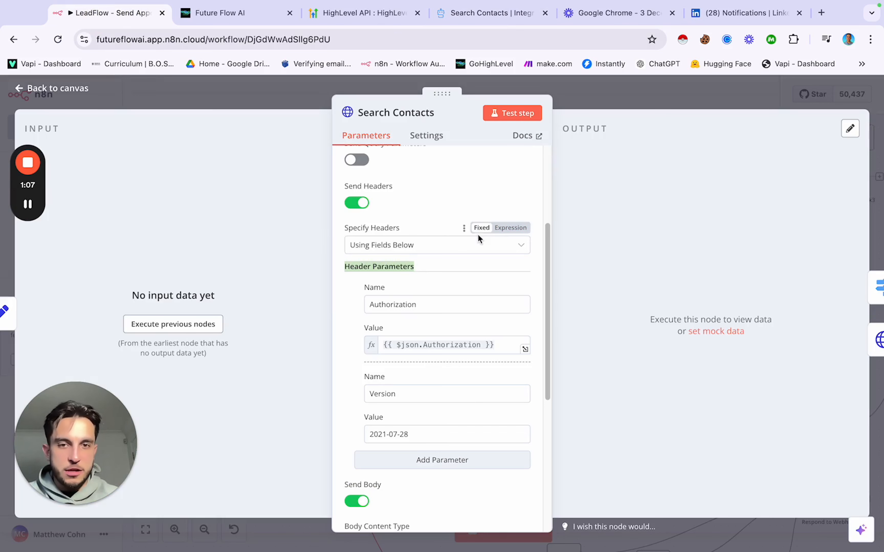
Step: Keep the node's Body Content Type as JSON and Specify Body as Using JSON
scroll(482, 274, down, 5)
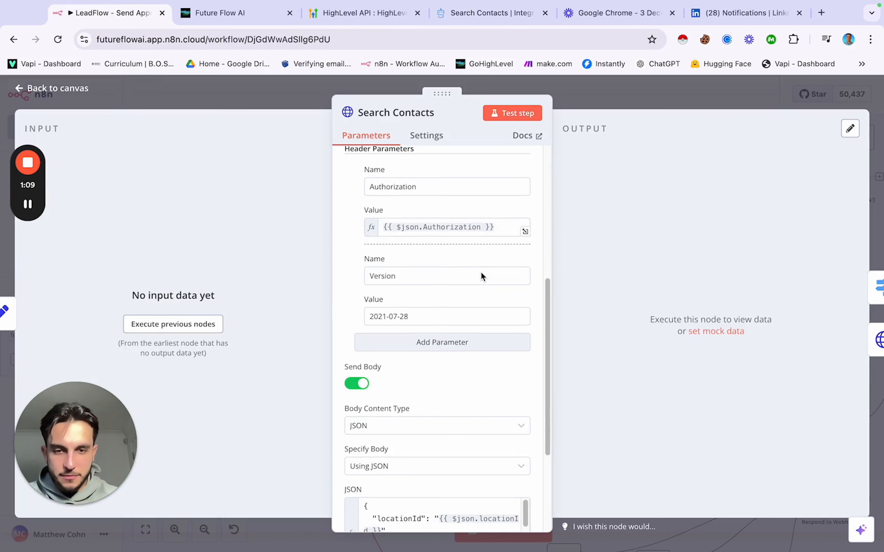
scroll(482, 274, down, 1)
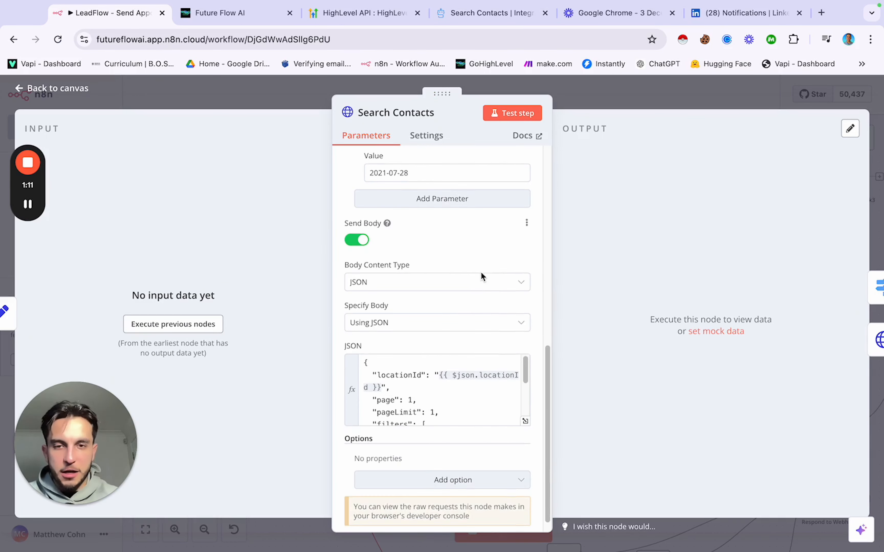
click(391, 288)
click(376, 353)
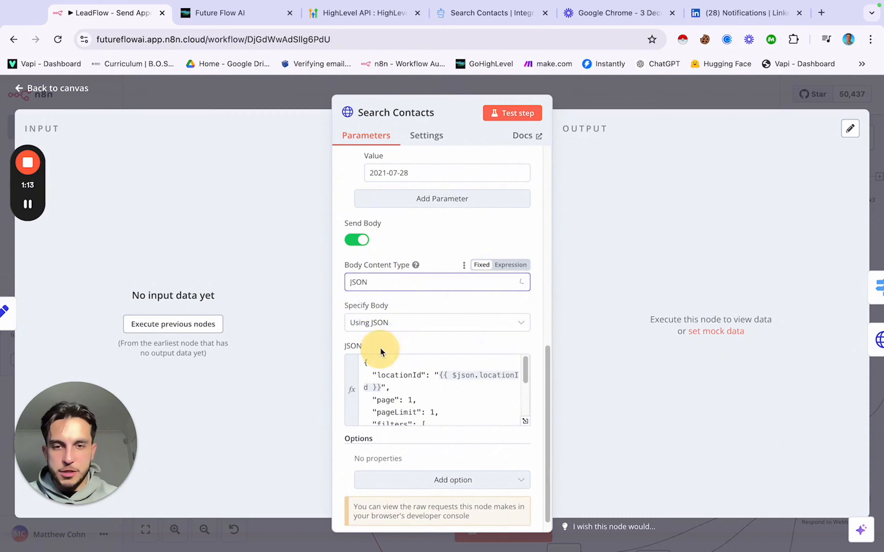
click(407, 332)
click(394, 376)
Step: Review the JSON body editor, then bring back the HighLevel Search Contacts docs
scroll(463, 346, down, 1)
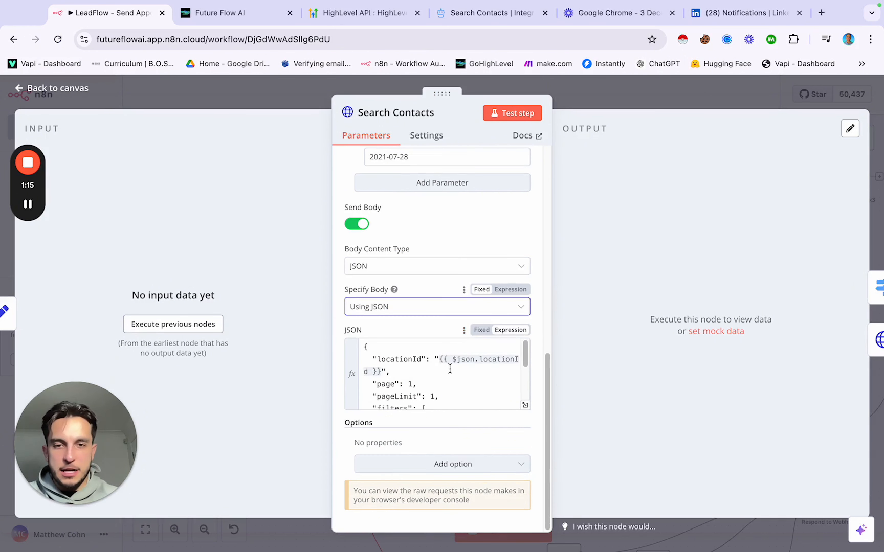
scroll(450, 369, down, 2)
scroll(449, 369, up, 2)
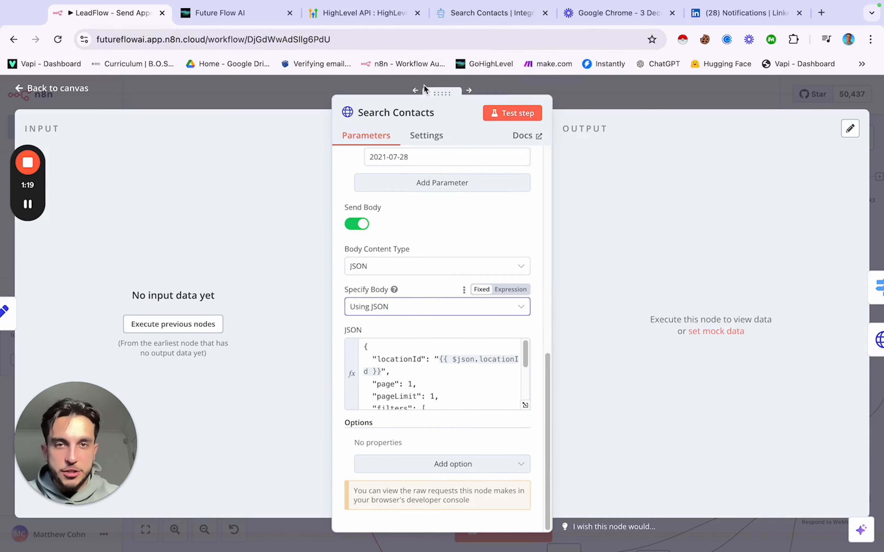
click(490, 13)
scroll(575, 256, down, 5)
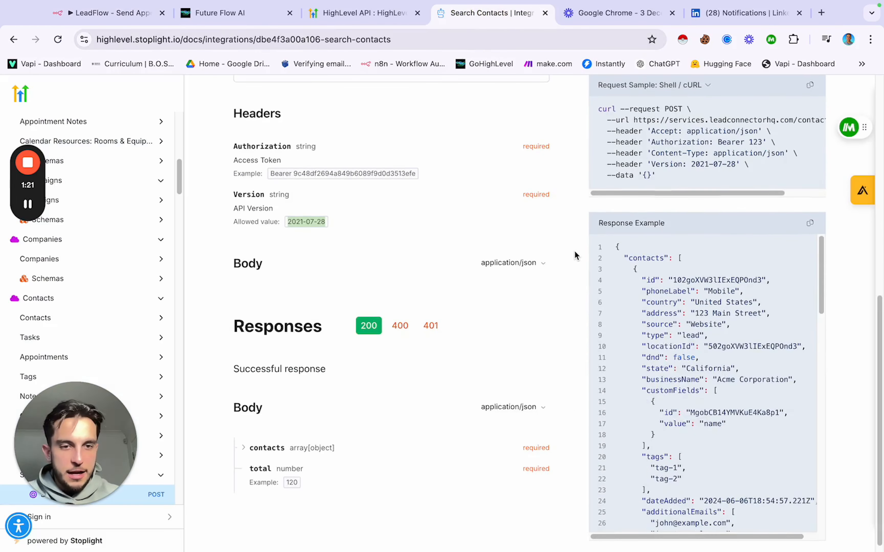
scroll(650, 307, down, 7)
scroll(650, 307, down, 15)
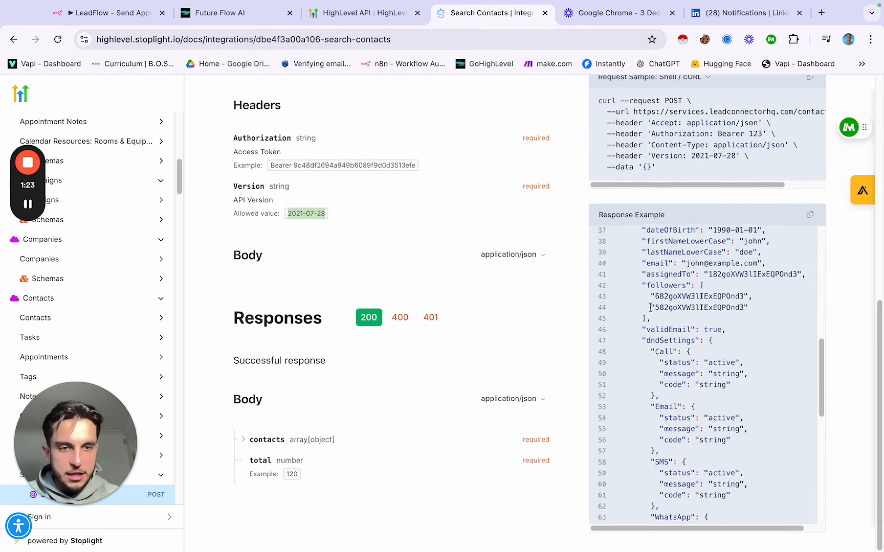
scroll(650, 308, up, 5)
scroll(650, 308, up, 5)
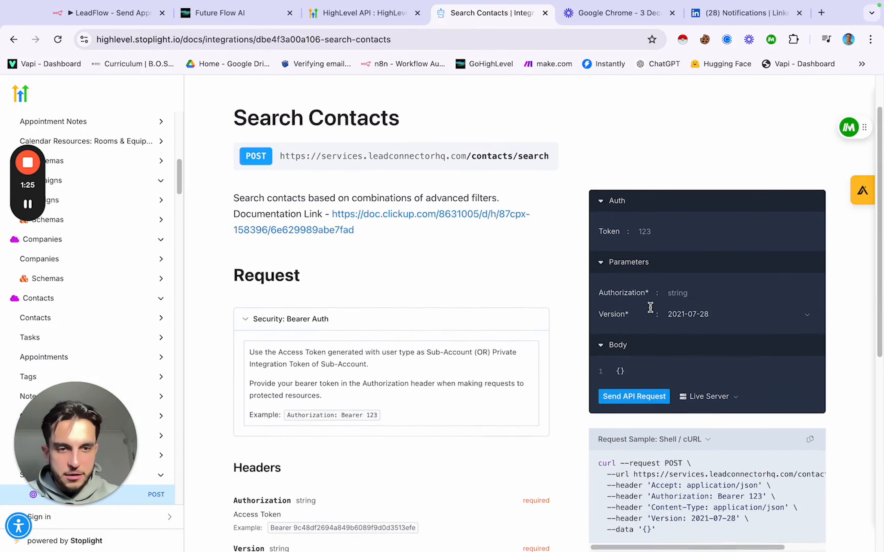
scroll(548, 271, down, 5)
scroll(554, 329, down, 2)
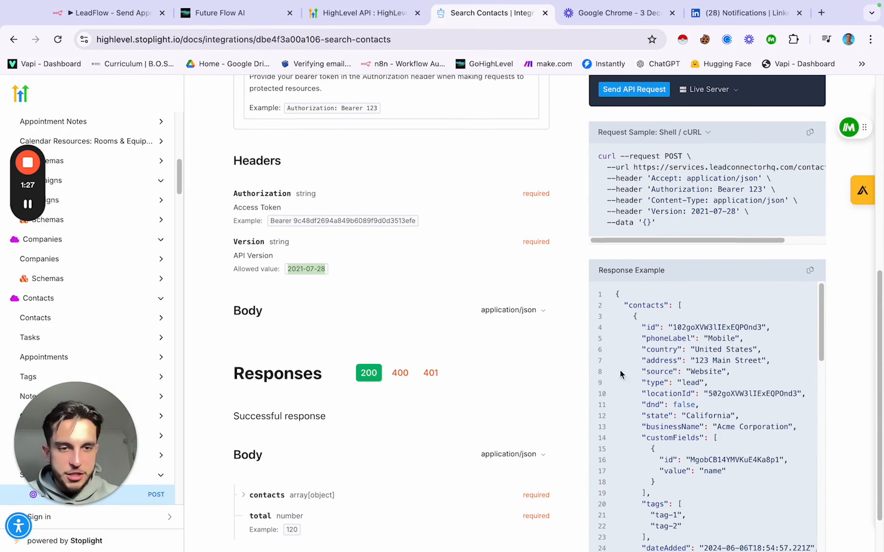
scroll(672, 399, down, 3)
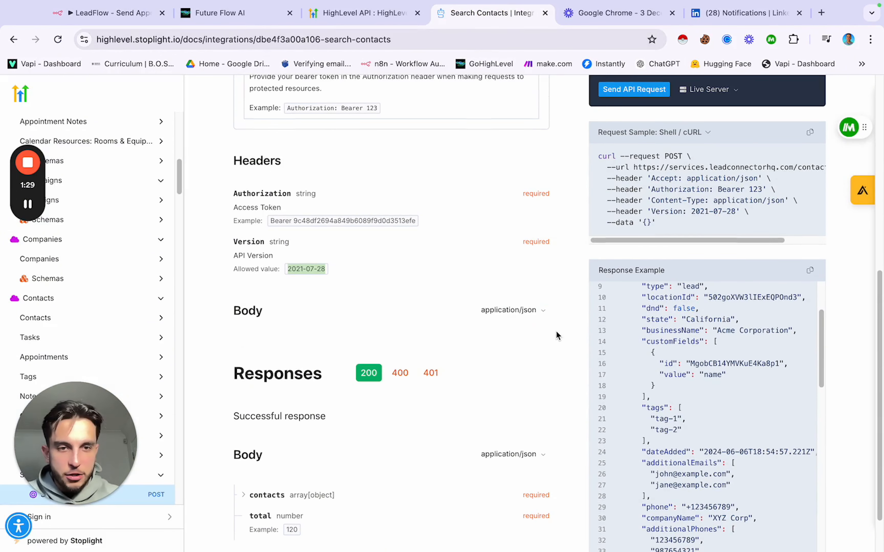
scroll(556, 335, down, 2)
scroll(640, 340, up, 1)
scroll(640, 340, up, 1)
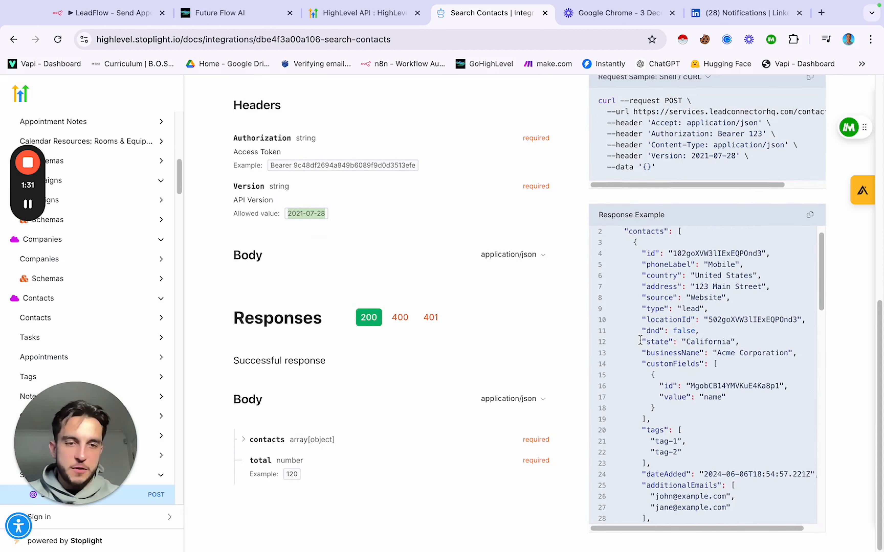
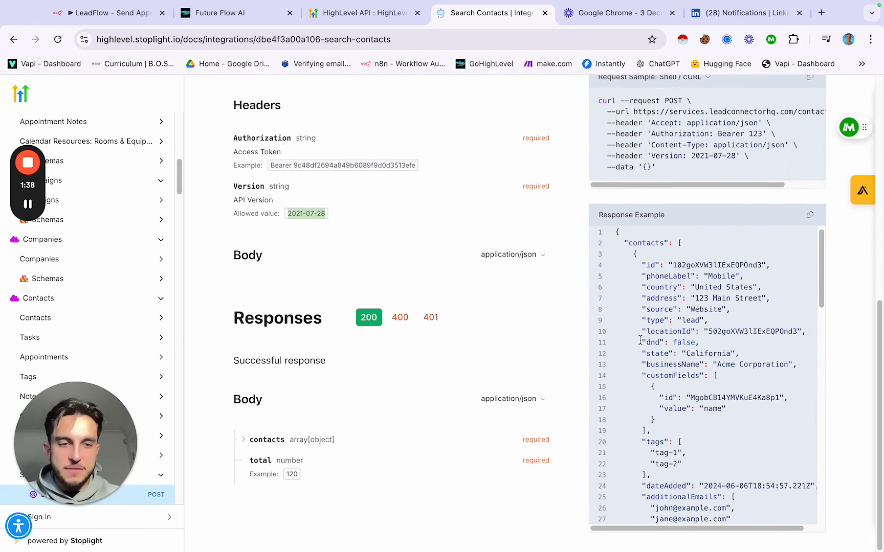
Step: Scroll through the Search Contacts response example in the HighLevel API docs
scroll(639, 340, down, 2)
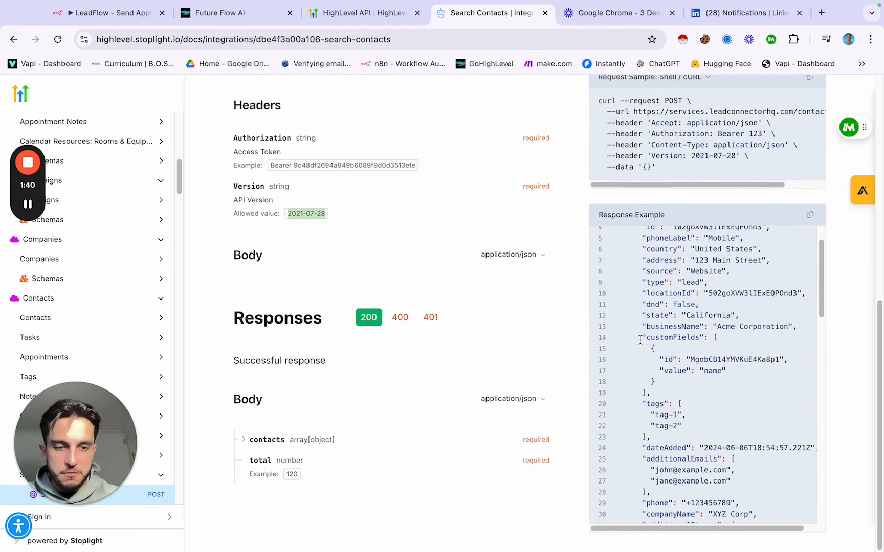
scroll(639, 339, down, 2)
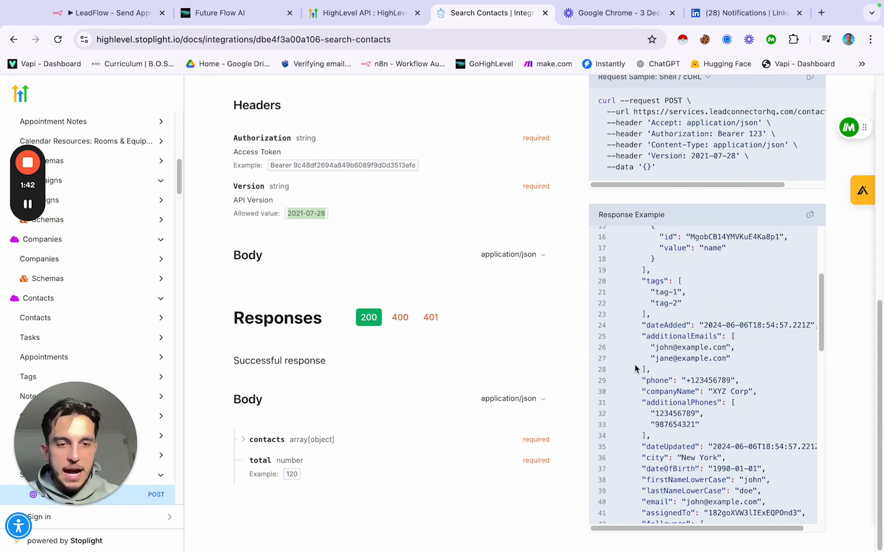
Step: Back in n8n's Search Contacts node, keep the body as Using JSON and review the JSON editor
click(124, 14)
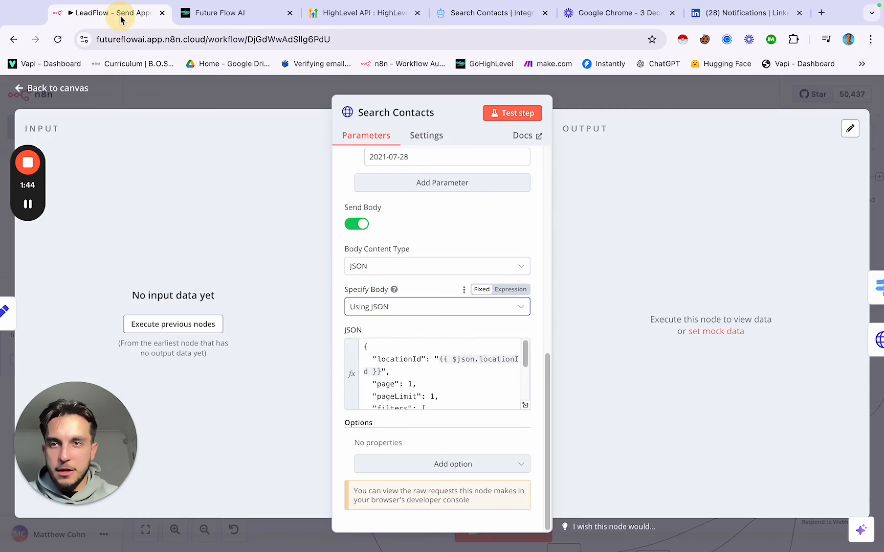
click(452, 361)
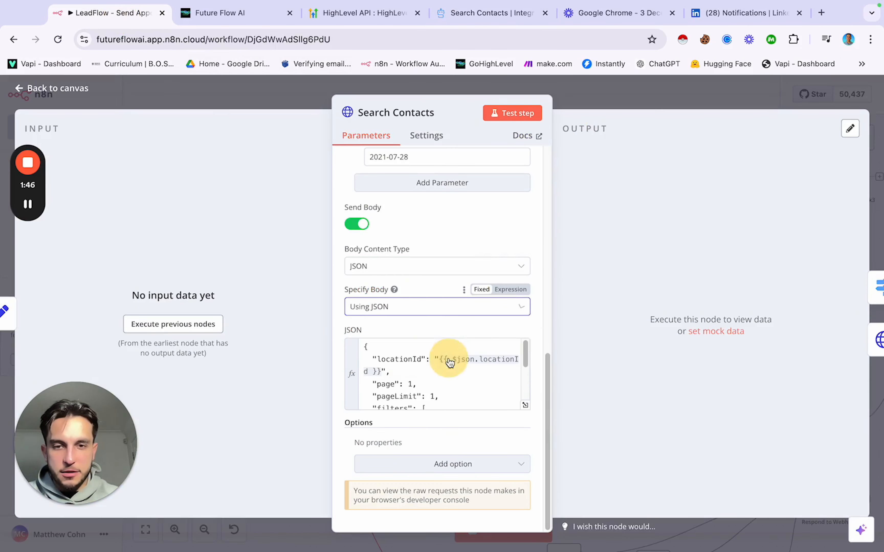
scroll(408, 365, down, 1)
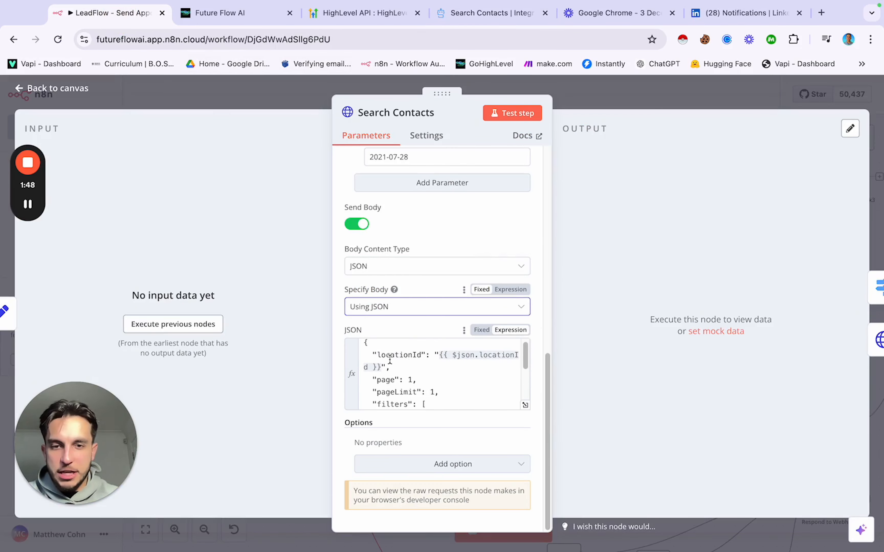
click(372, 353)
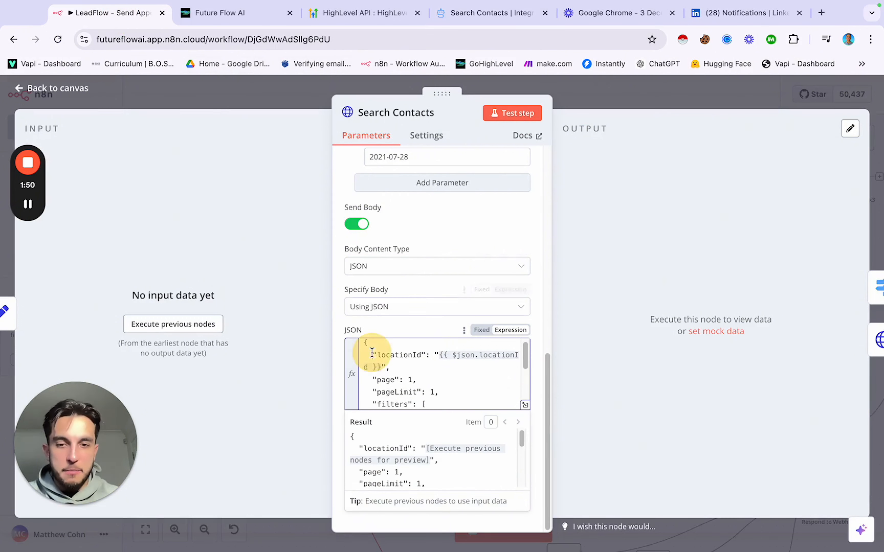
click(399, 367)
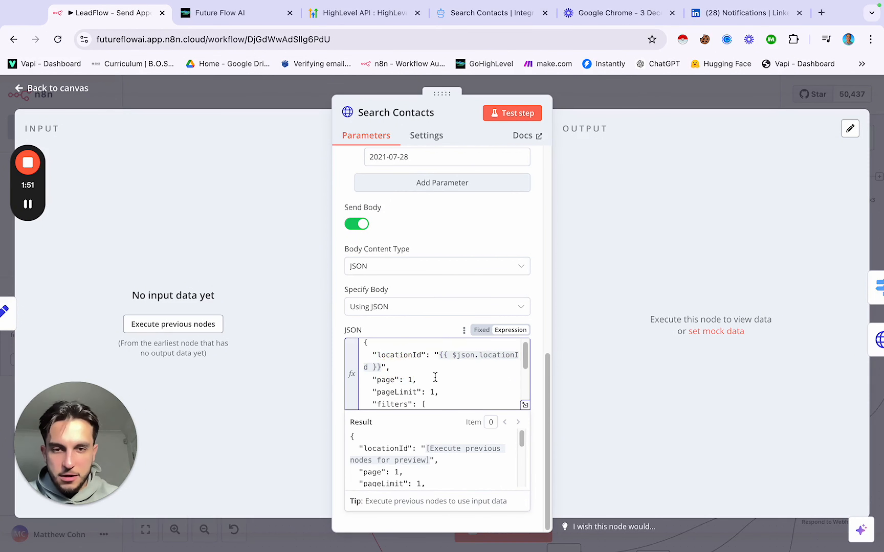
scroll(434, 376, down, 3)
scroll(435, 378, up, 1)
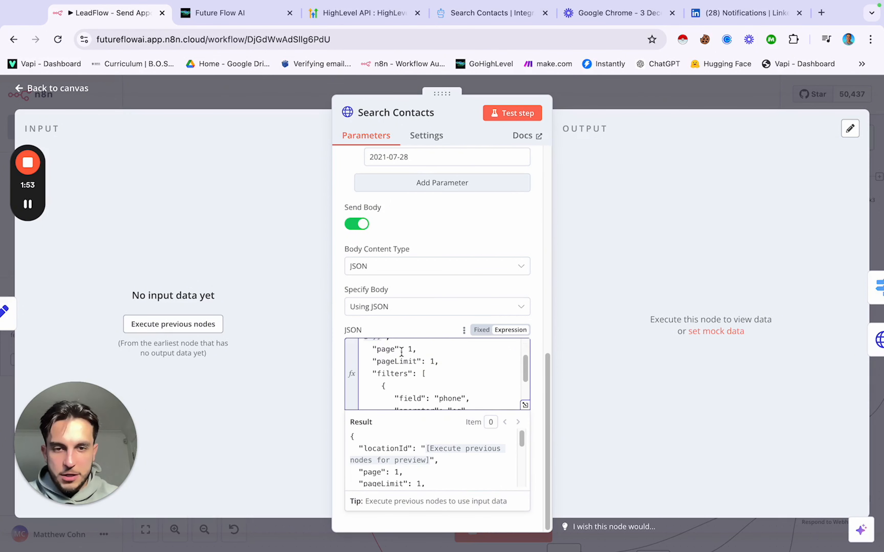
scroll(416, 357, down, 3)
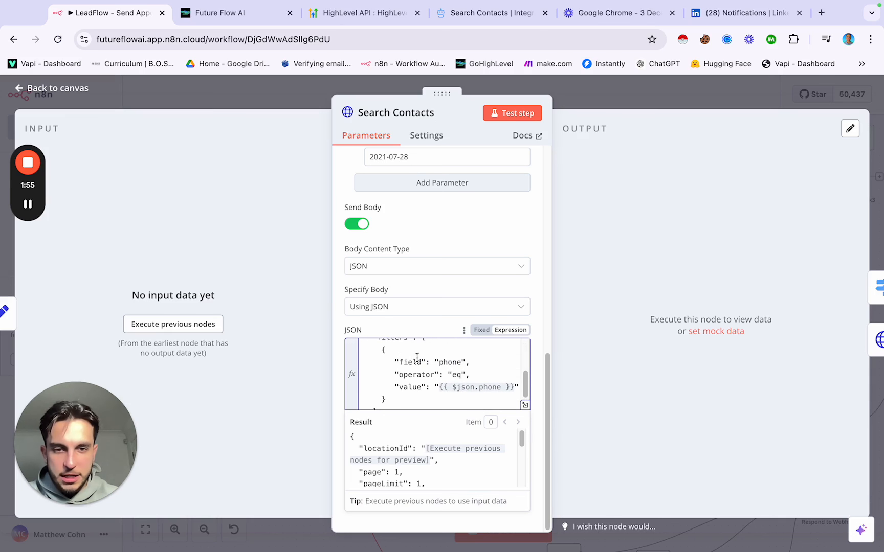
Step: Highlight the phone filter field and phone value lines, then return to the Search Contacts docs
drag(394, 362, 503, 361)
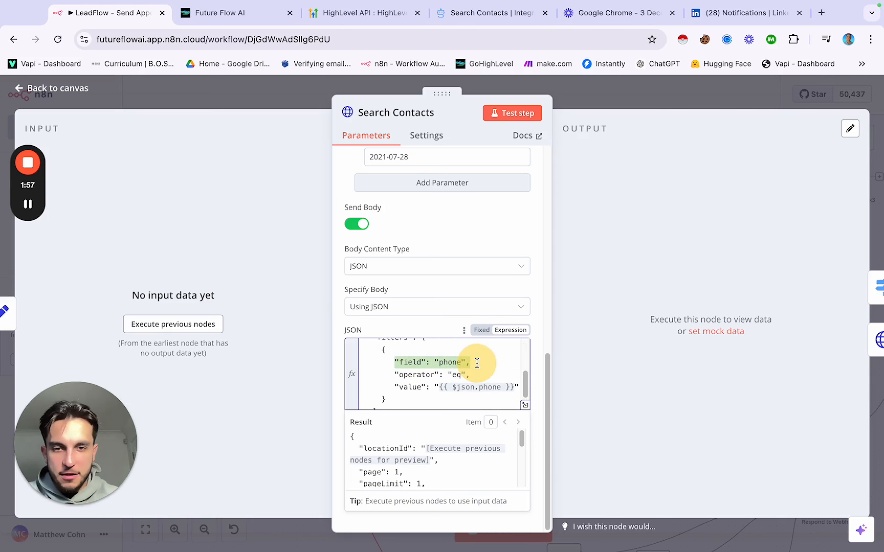
click(402, 371)
scroll(402, 371, down, 2)
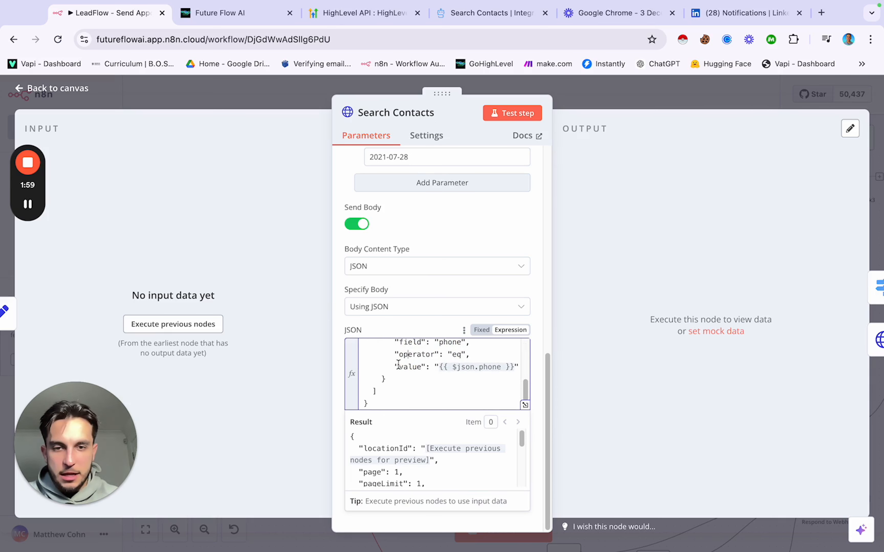
drag(392, 366, 510, 365)
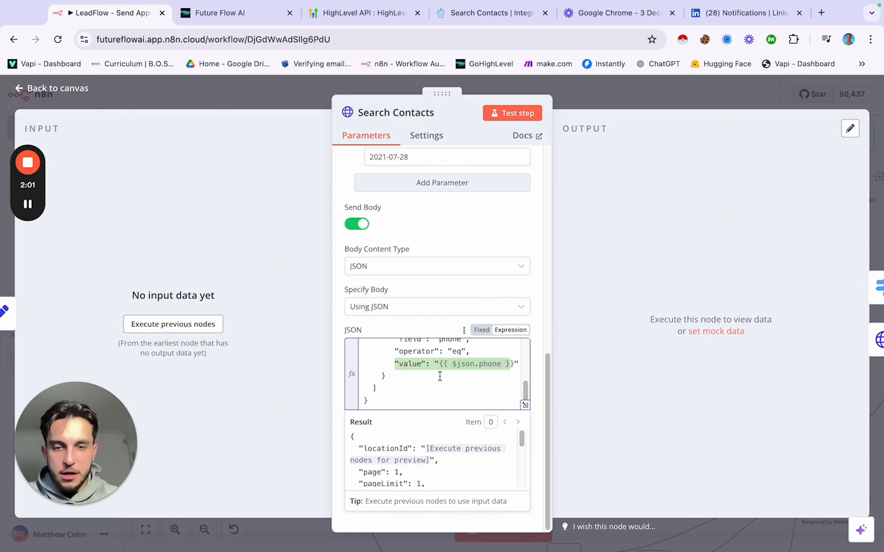
scroll(437, 386, up, 5)
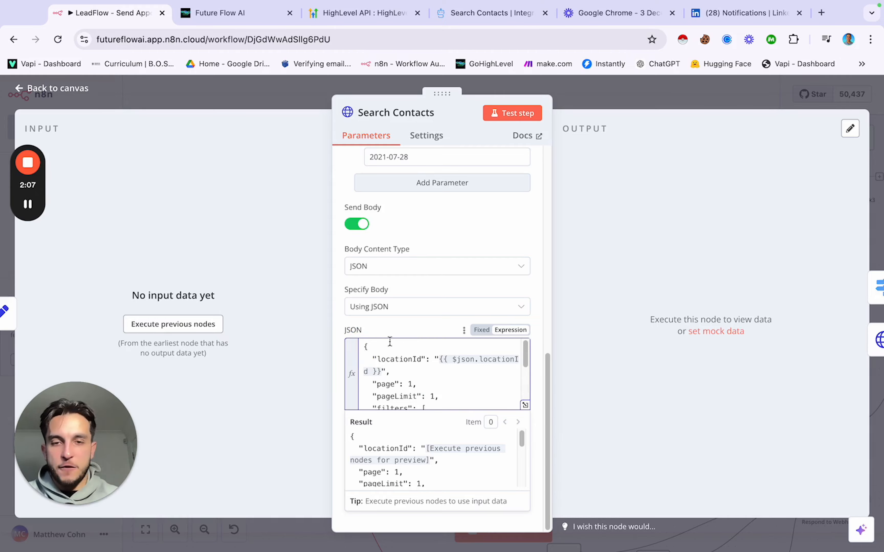
click(490, 13)
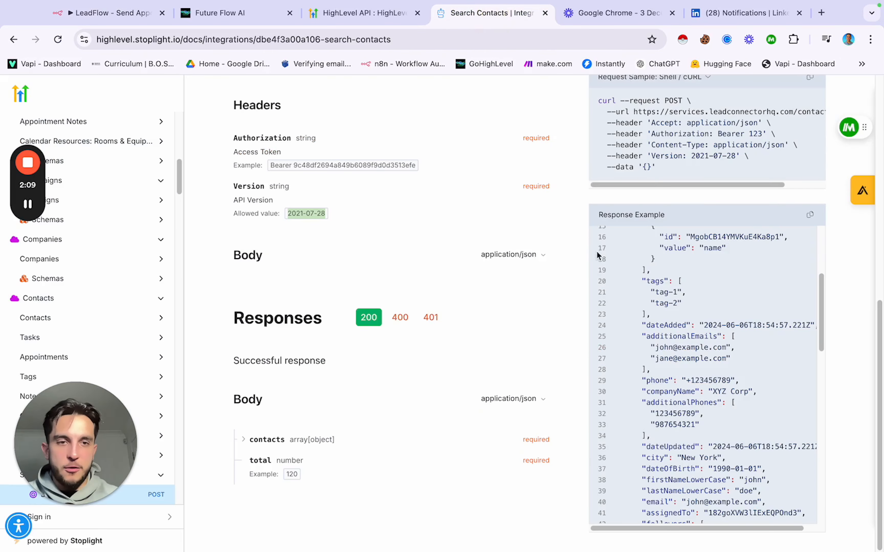
Step: Look over the contact fields in the Response Example, then go back to the n8n Search Contacts node
scroll(486, 245, up, 10)
scroll(486, 245, down, 8)
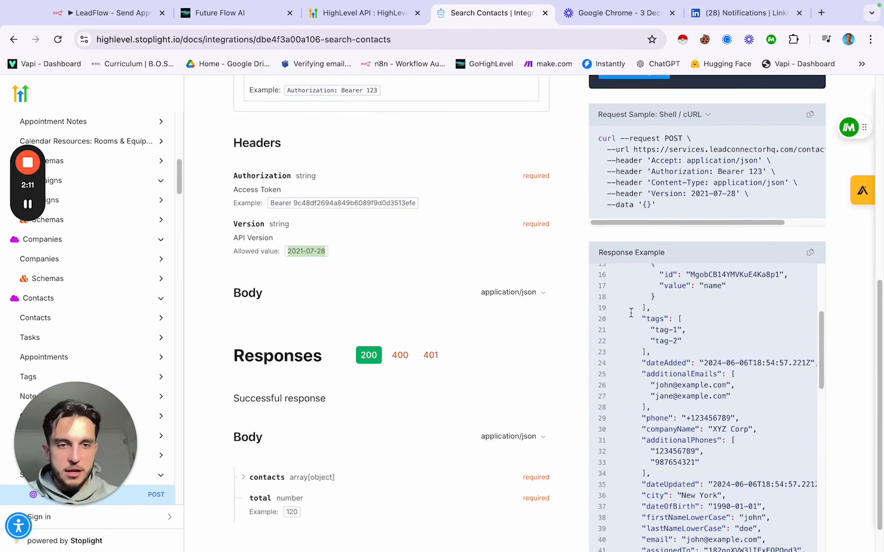
scroll(655, 322, down, 8)
scroll(654, 322, down, 3)
scroll(582, 309, down, 2)
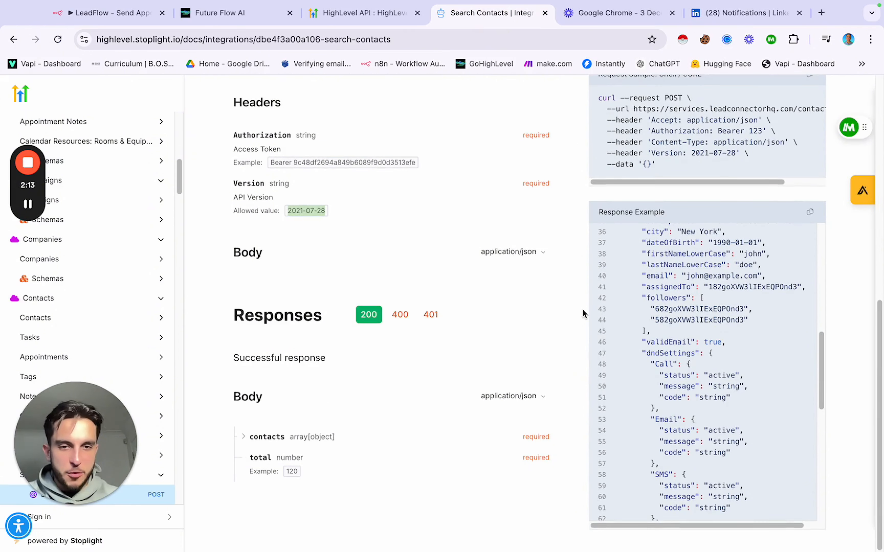
scroll(509, 322, up, 10)
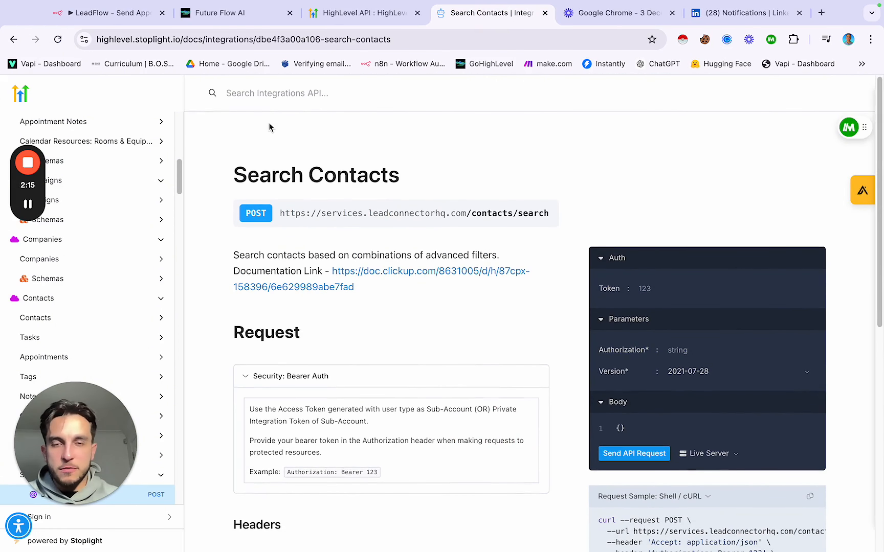
click(118, 12)
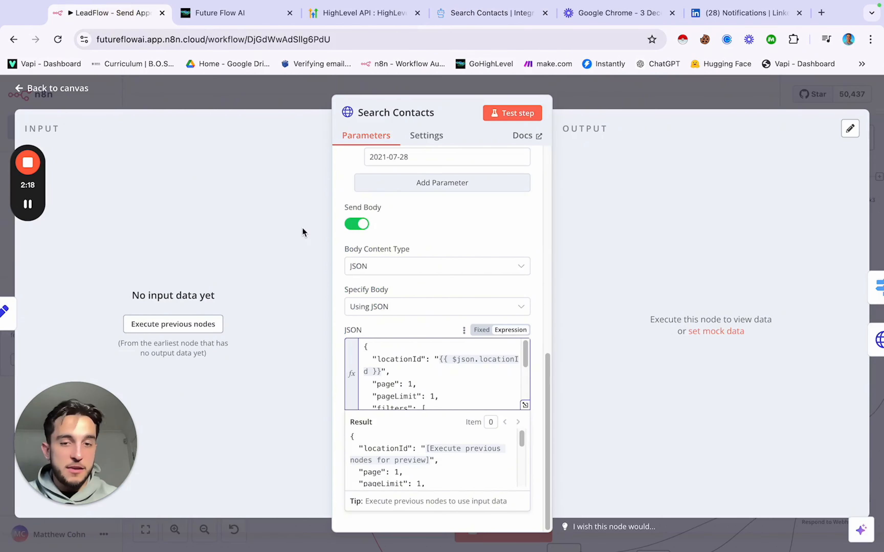
Step: Close the Search Contacts node and zoom in on the Switch node and its two outputs
scroll(478, 356, down, 1)
scroll(478, 355, up, 1)
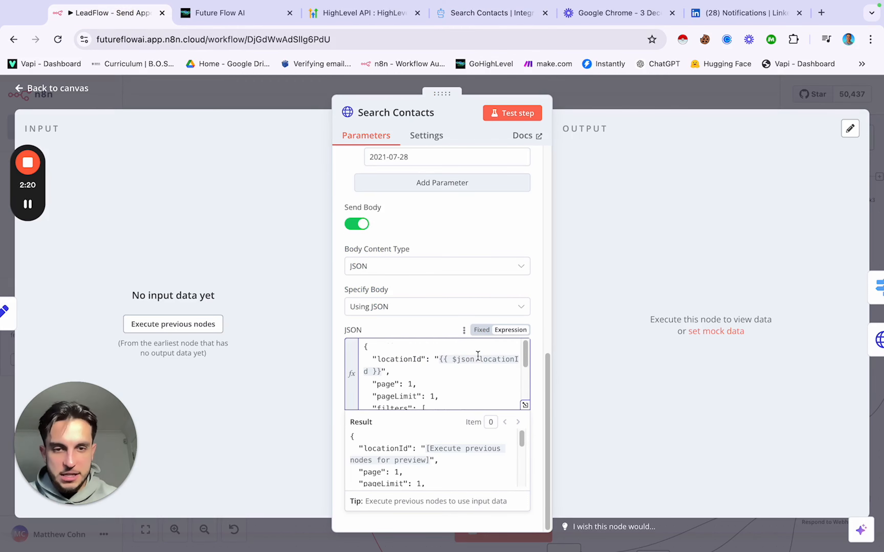
scroll(452, 373, down, 2)
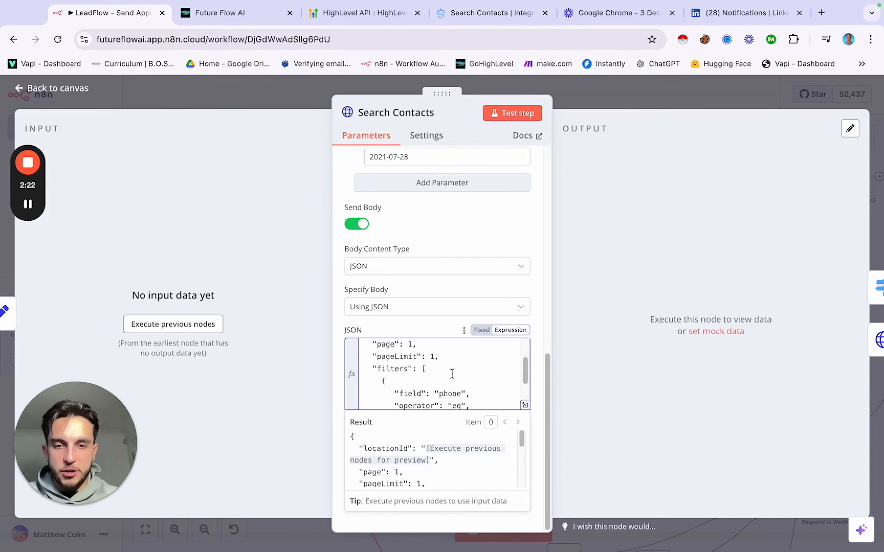
scroll(452, 373, up, 2)
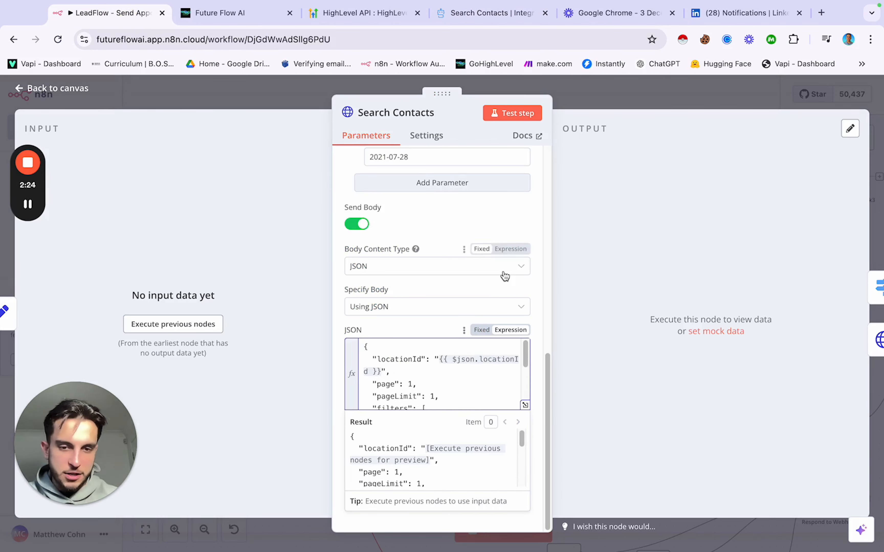
click(614, 95)
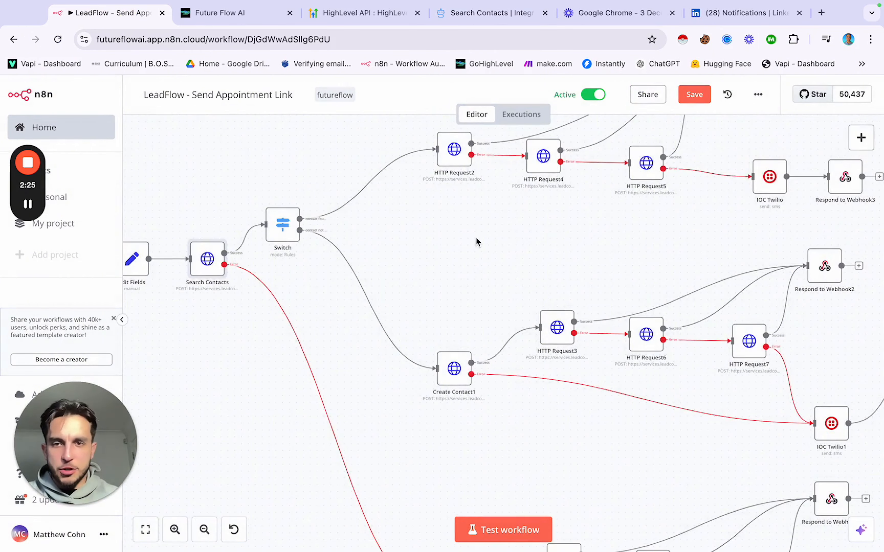
scroll(476, 238, up, 4)
scroll(475, 237, left, 2)
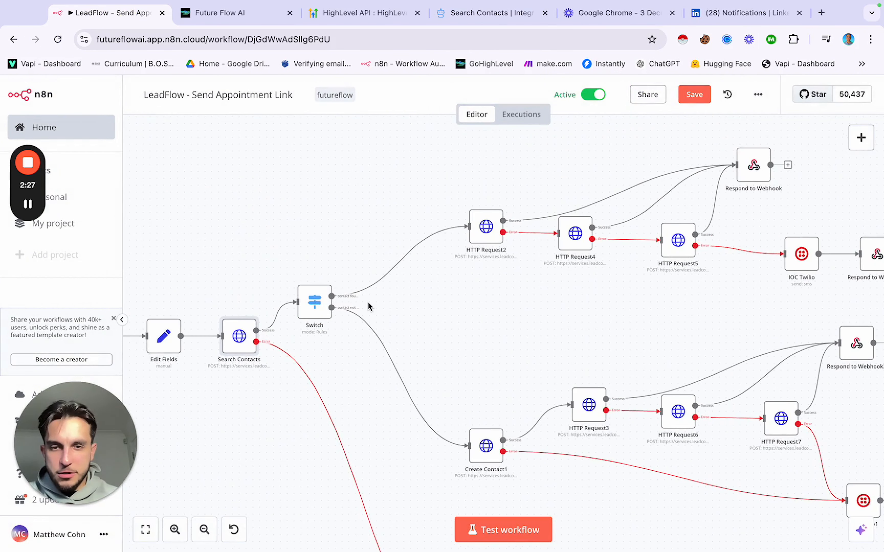
scroll(368, 302, up, 10)
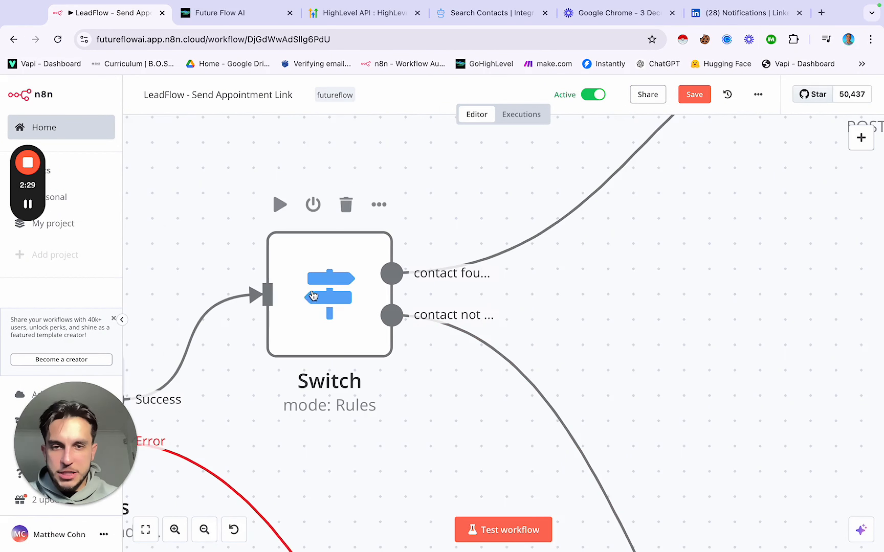
Step: Inspect the Switch node's routing rules, then close its settings
double_click(314, 292)
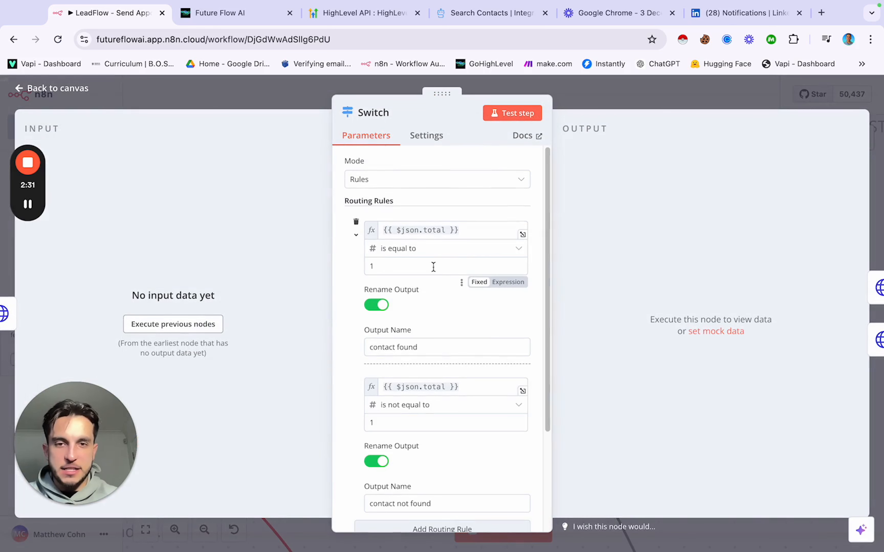
scroll(425, 303, down, 3)
scroll(426, 305, down, 2)
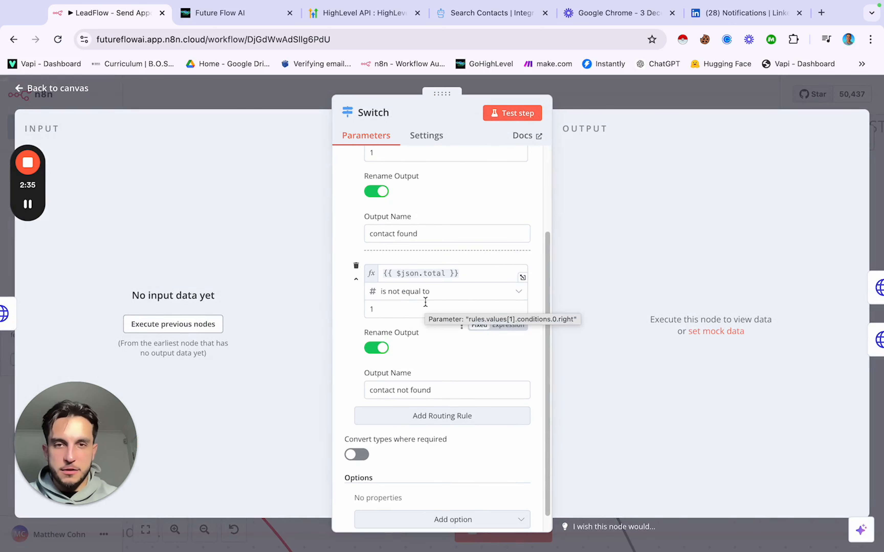
scroll(439, 244, up, 3)
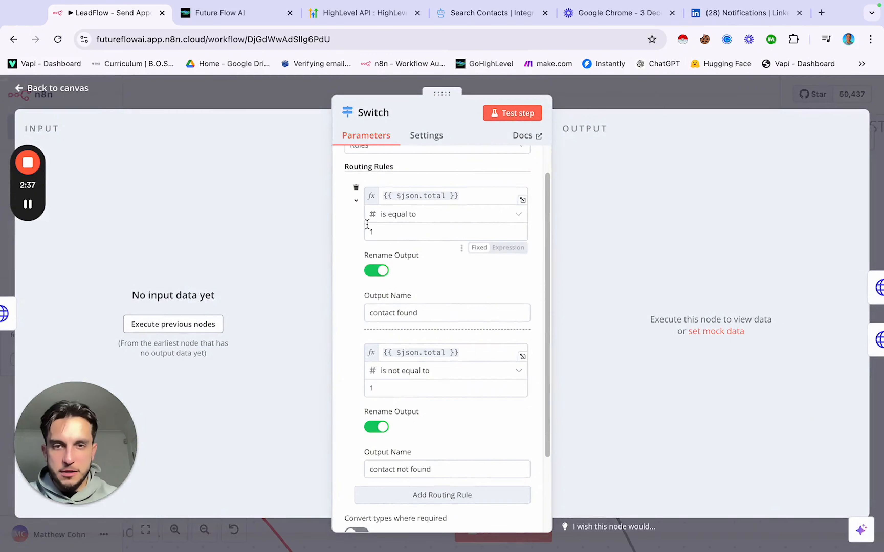
scroll(394, 311, down, 2)
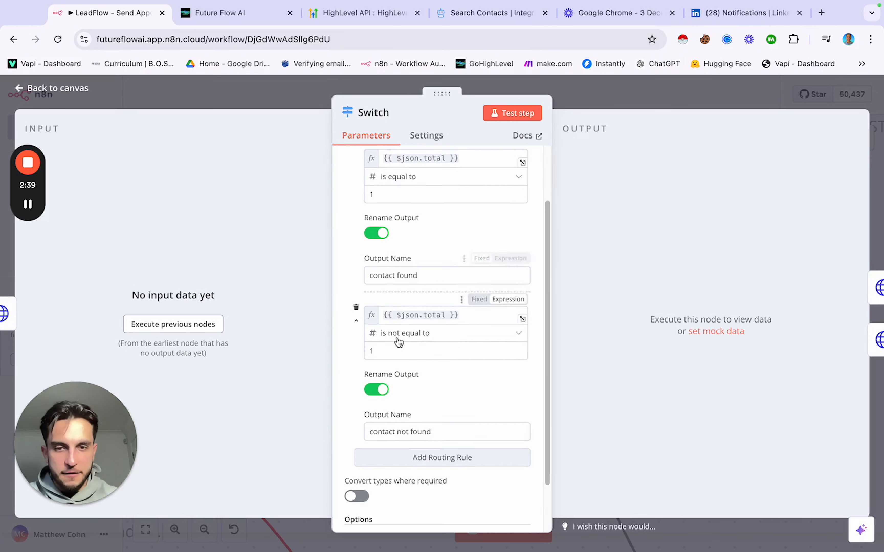
click(289, 98)
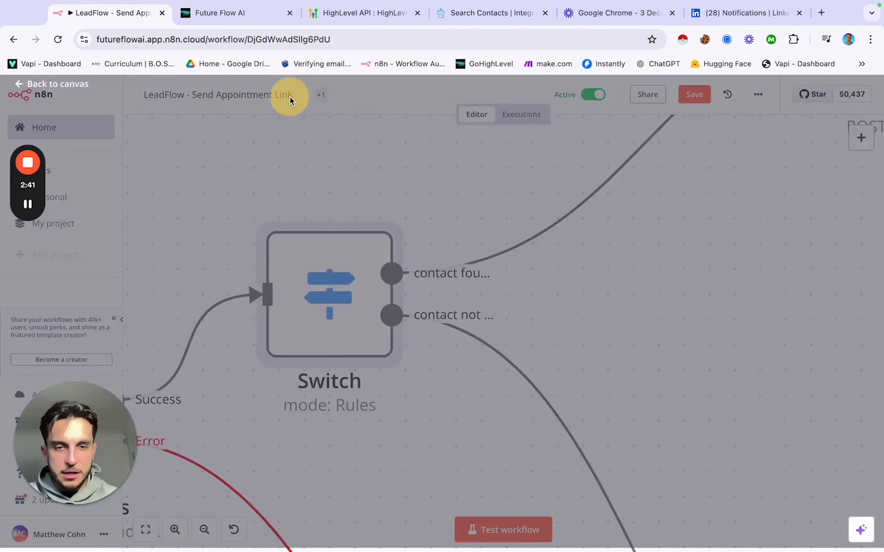
Step: Bring the contact-found branch with HTTP Request2 and the Create Contact1 branch into view
scroll(379, 293, down, 6)
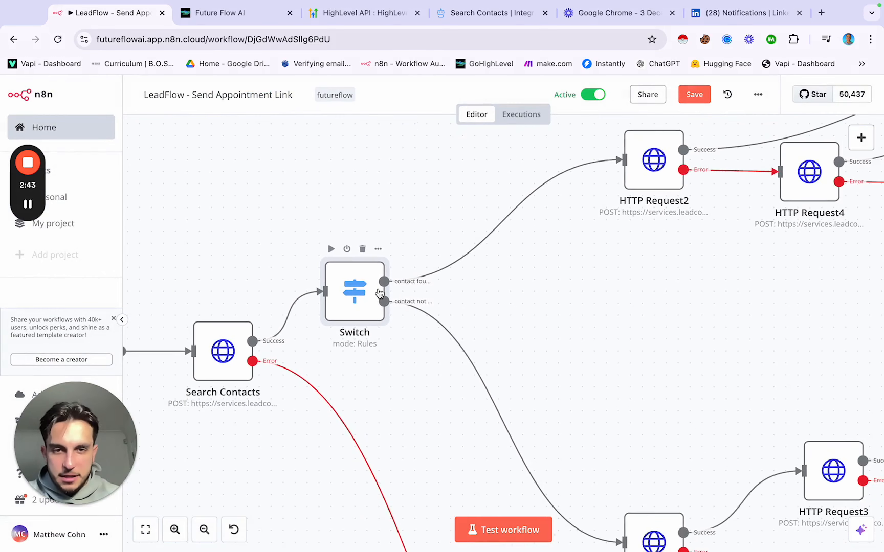
scroll(380, 292, down, 6)
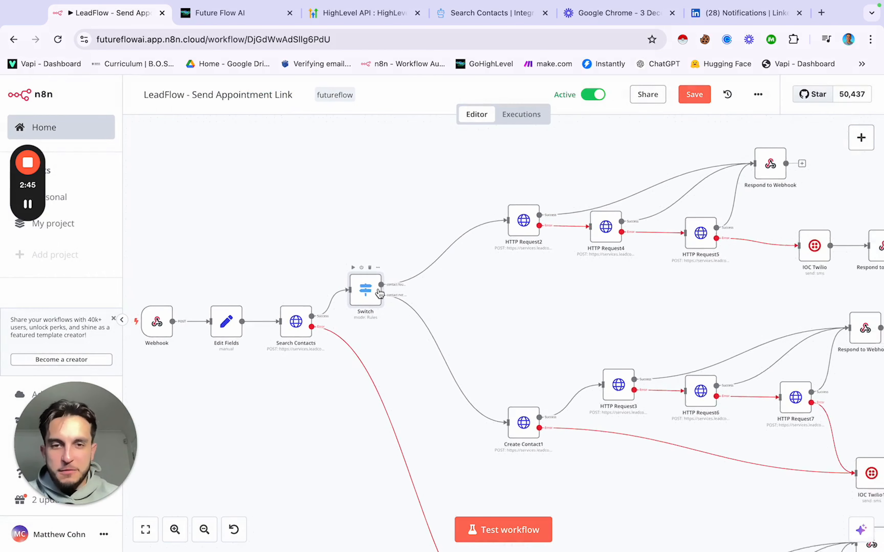
scroll(441, 285, right, 1)
scroll(441, 284, up, 2)
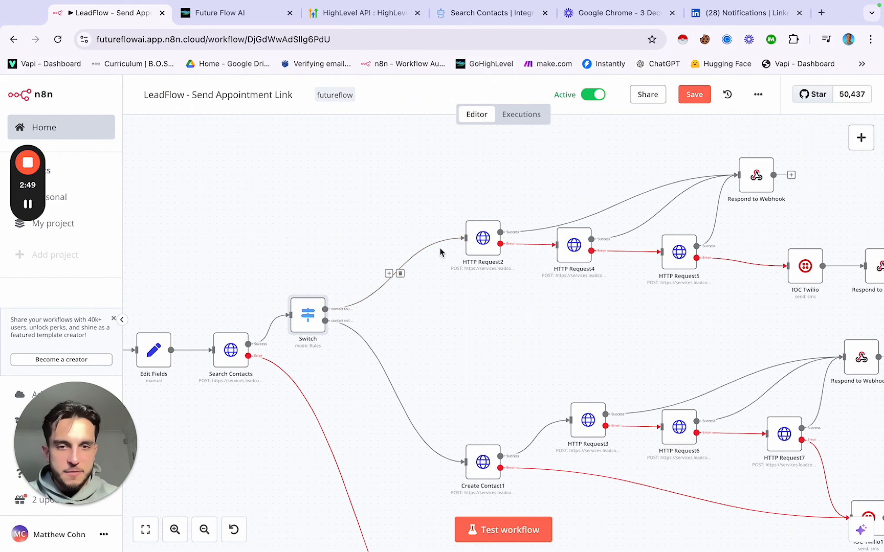
scroll(482, 288, right, 2)
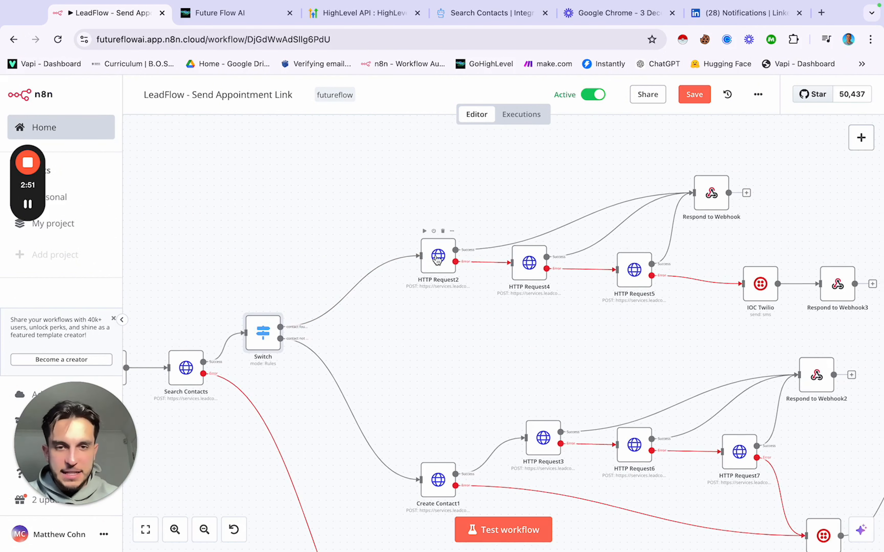
Step: Review HTTP Request2's headers and SMS JSON body, then close the node
double_click(440, 259)
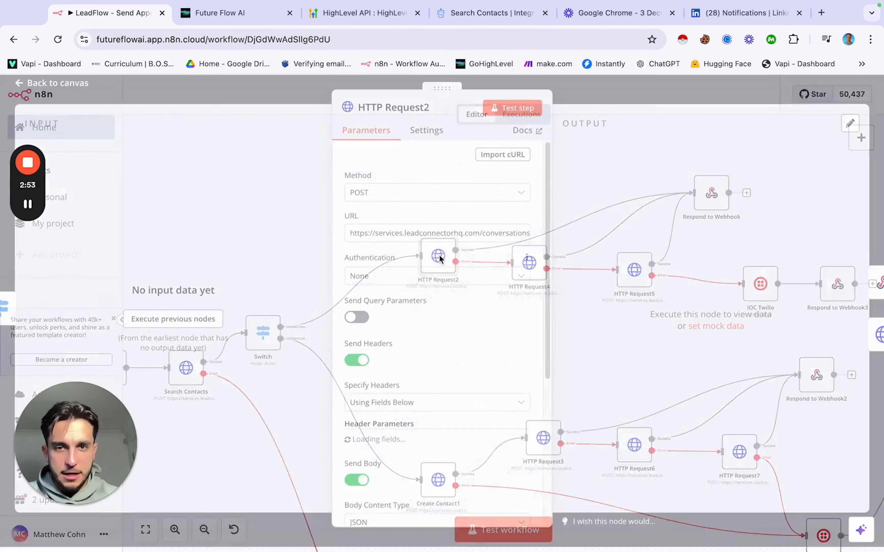
scroll(411, 249, down, 3)
scroll(411, 250, down, 10)
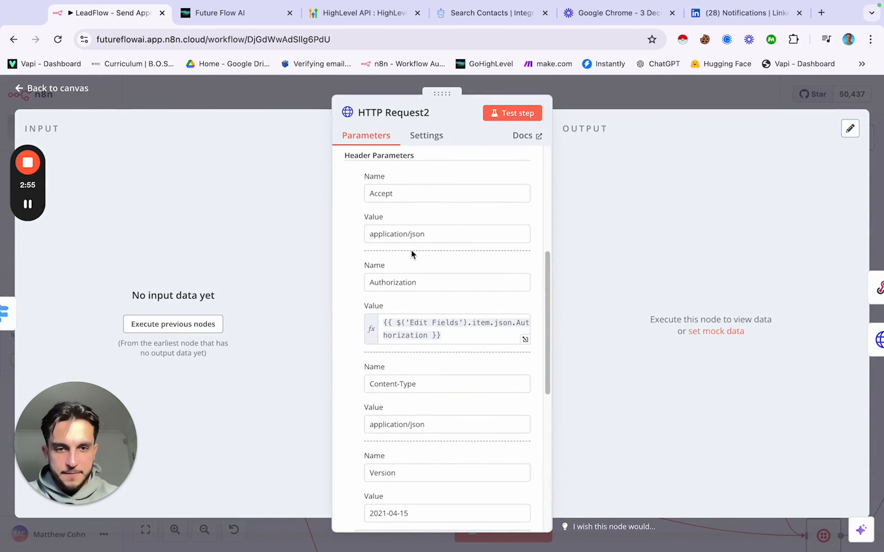
scroll(411, 250, down, 3)
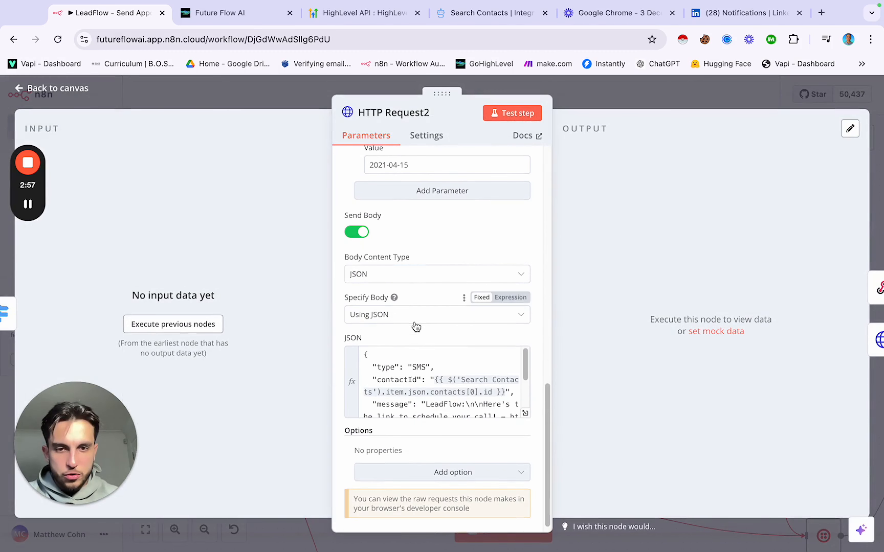
scroll(415, 363, down, 2)
scroll(415, 363, up, 2)
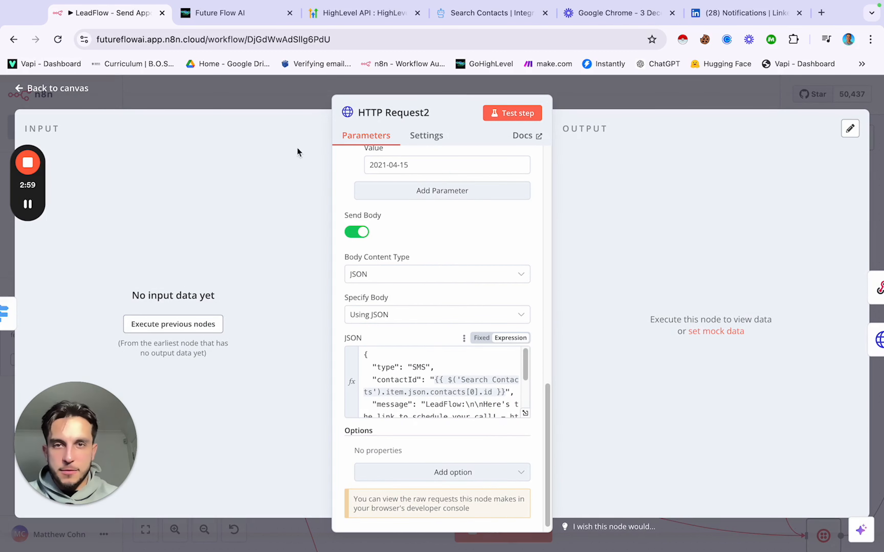
click(295, 111)
Step: Rename the HTTP Request2 node to 'Send Appt Link 1'
right_click(436, 268)
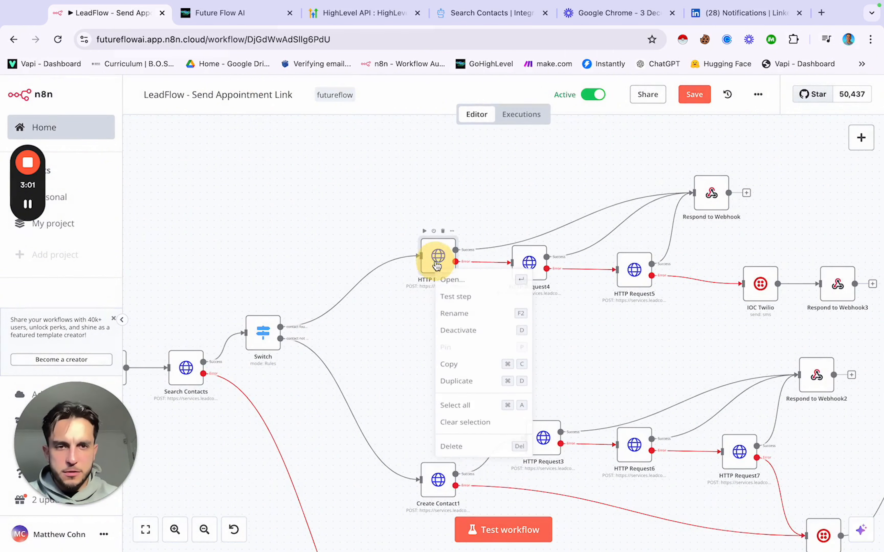
click(455, 326)
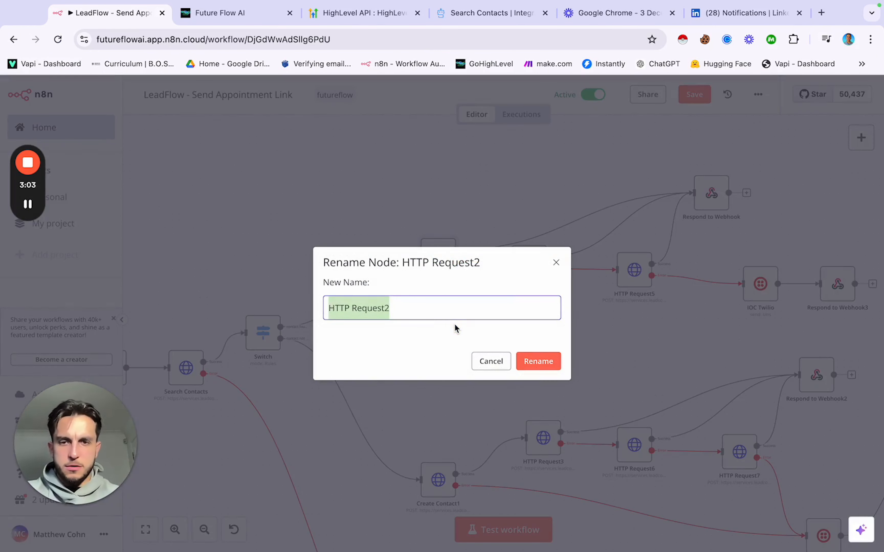
text(Send App)
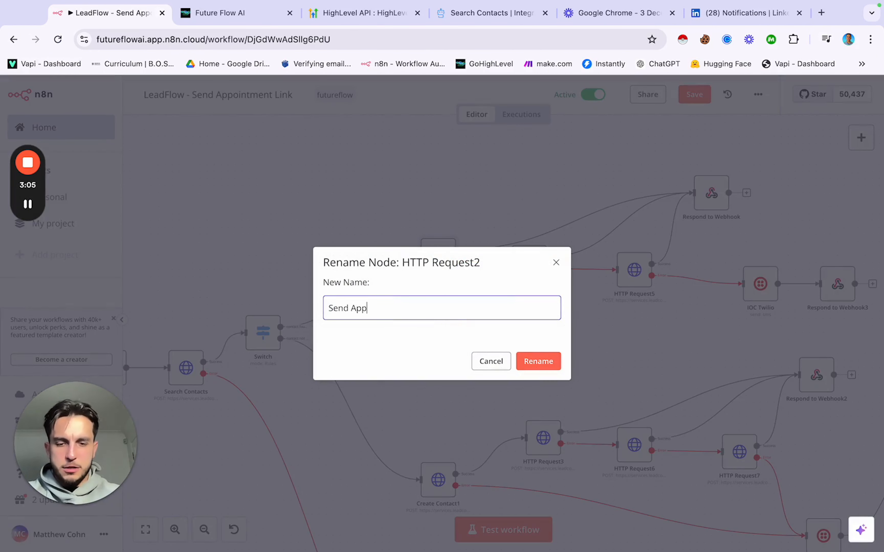
text(t Link 1)
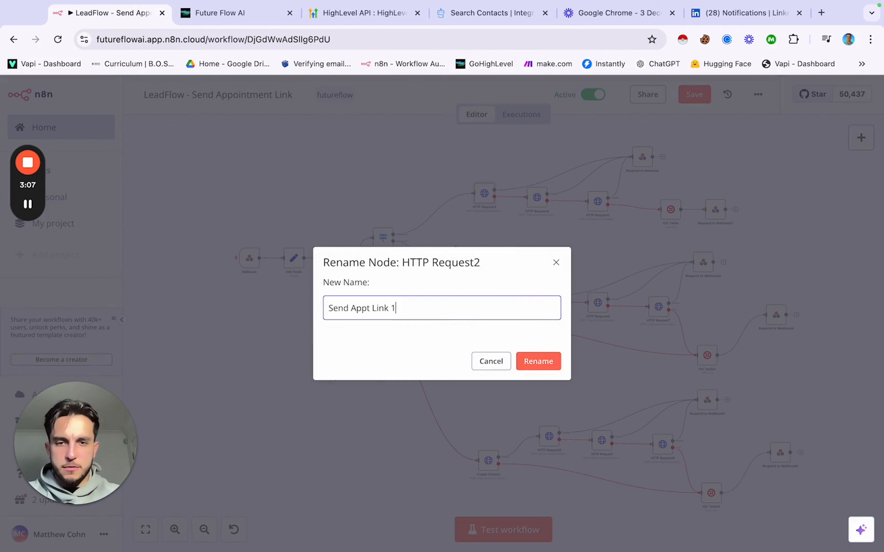
click(537, 361)
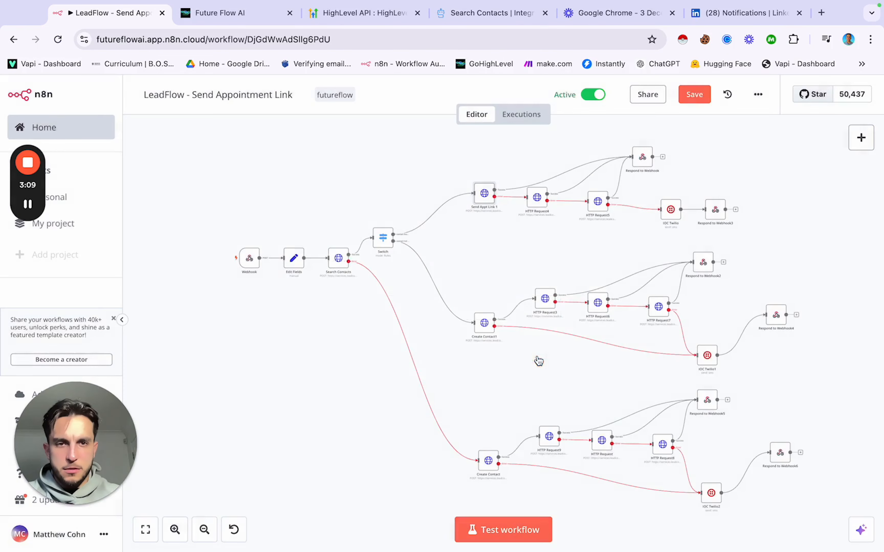
scroll(514, 241, up, 5)
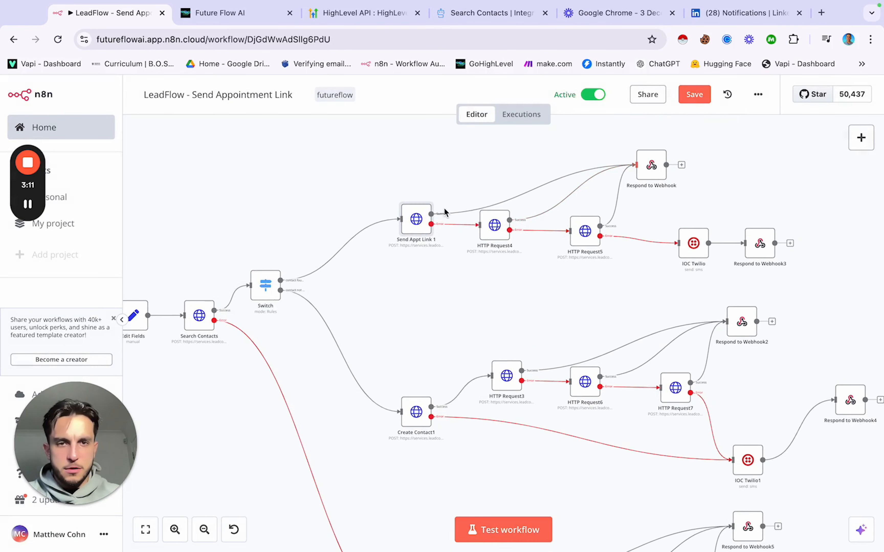
double_click(415, 221)
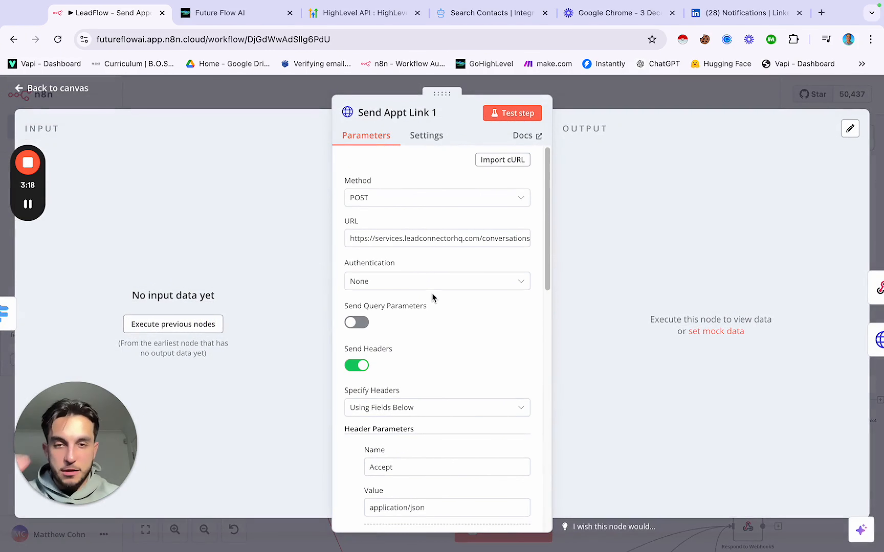
scroll(433, 293, down, 7)
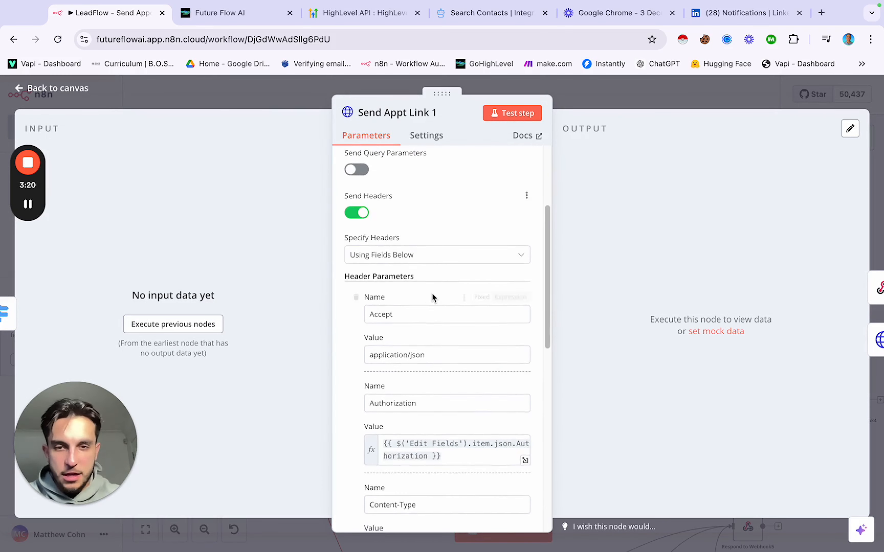
click(269, 93)
scroll(237, 219, left, 5)
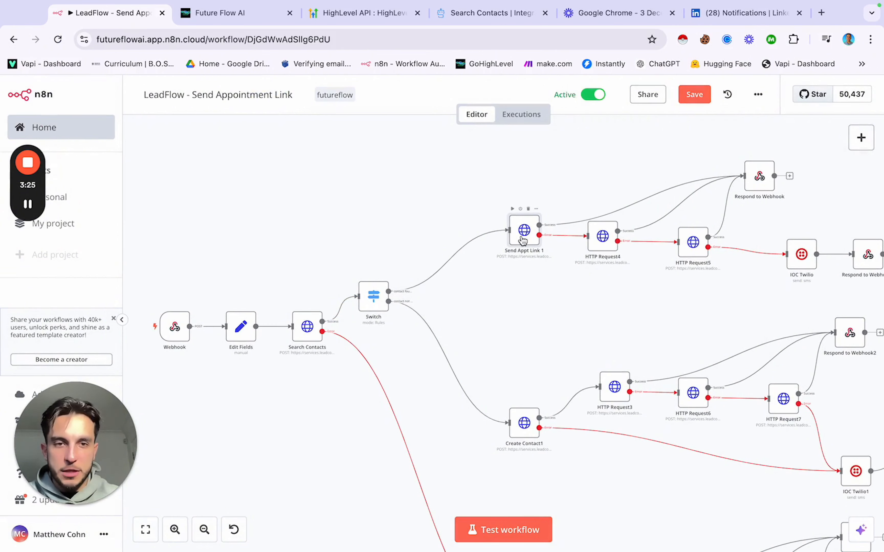
scroll(523, 240, right, 5)
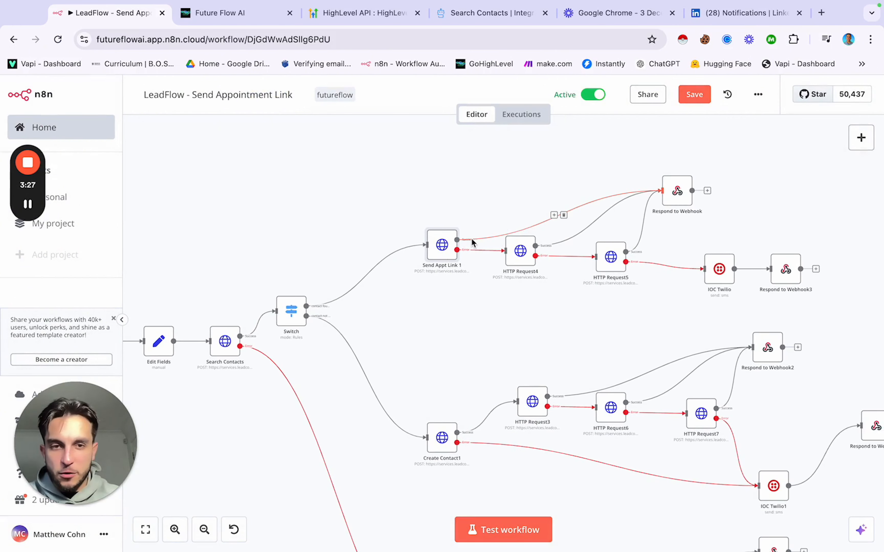
double_click(678, 194)
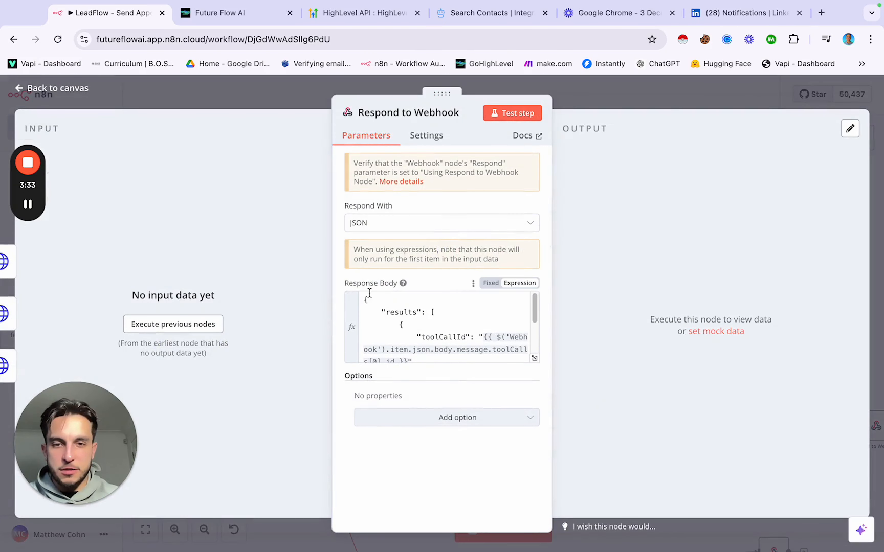
scroll(382, 313, down, 2)
scroll(382, 312, down, 1)
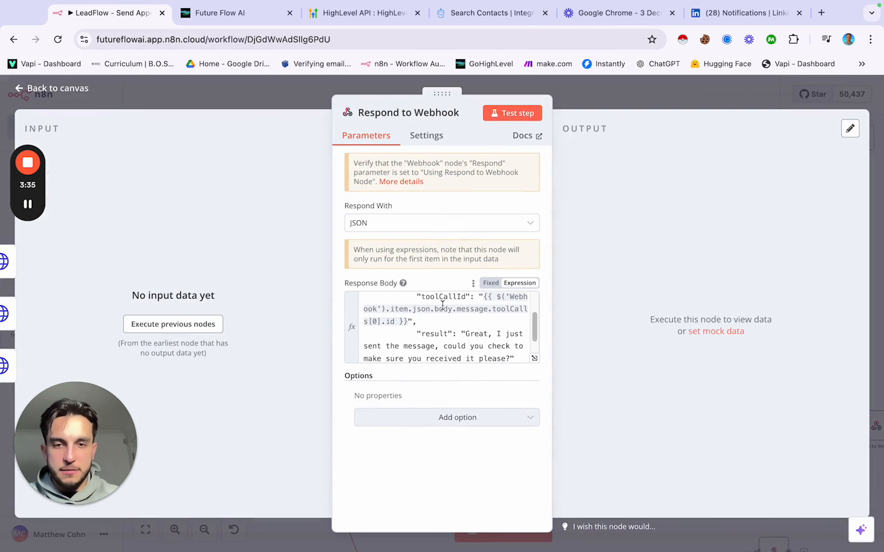
scroll(442, 306, down, 2)
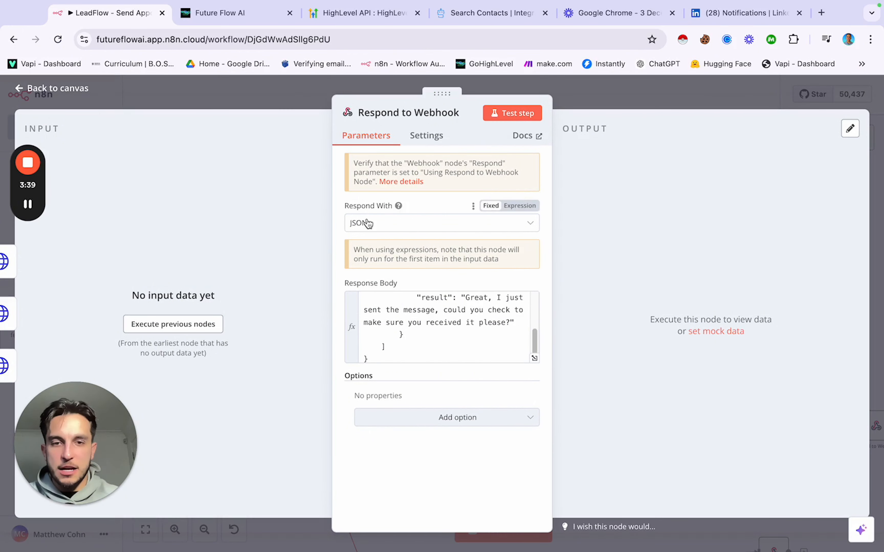
scroll(434, 316, up, 1)
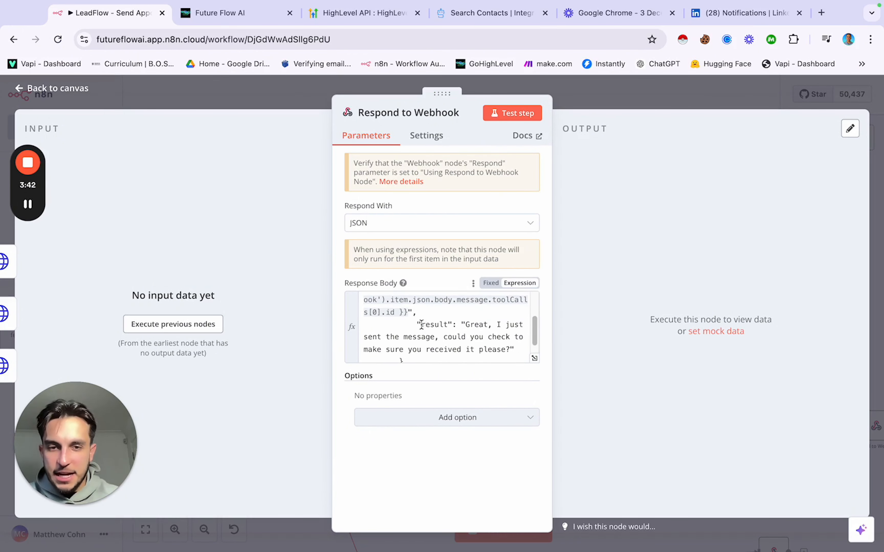
drag(421, 323, 513, 353)
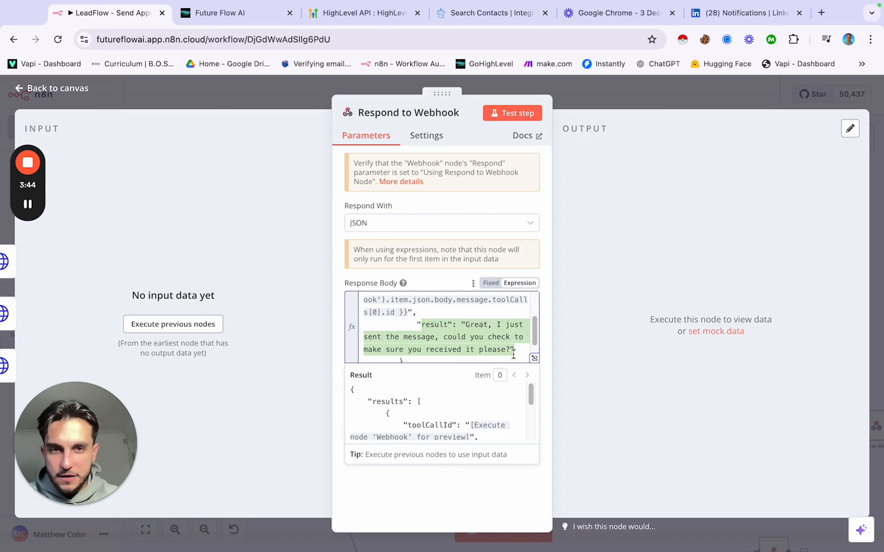
click(290, 94)
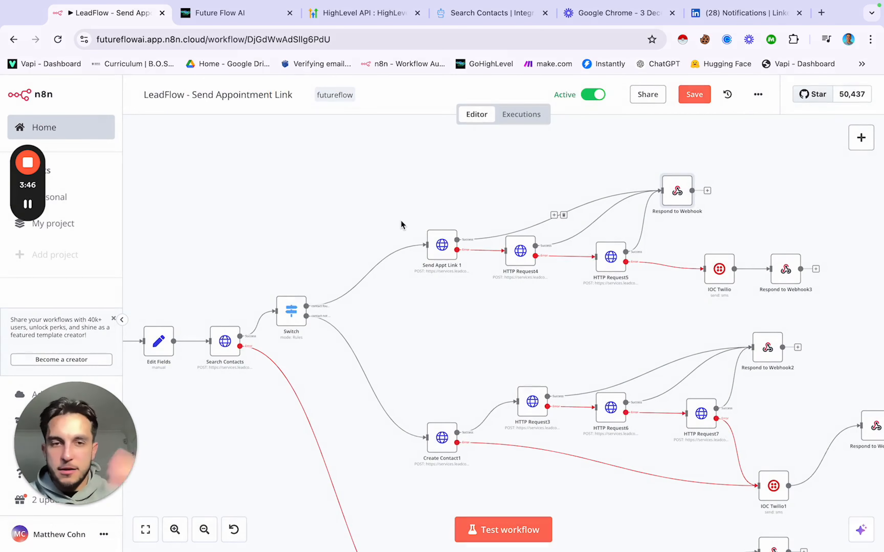
scroll(470, 274, up, 2)
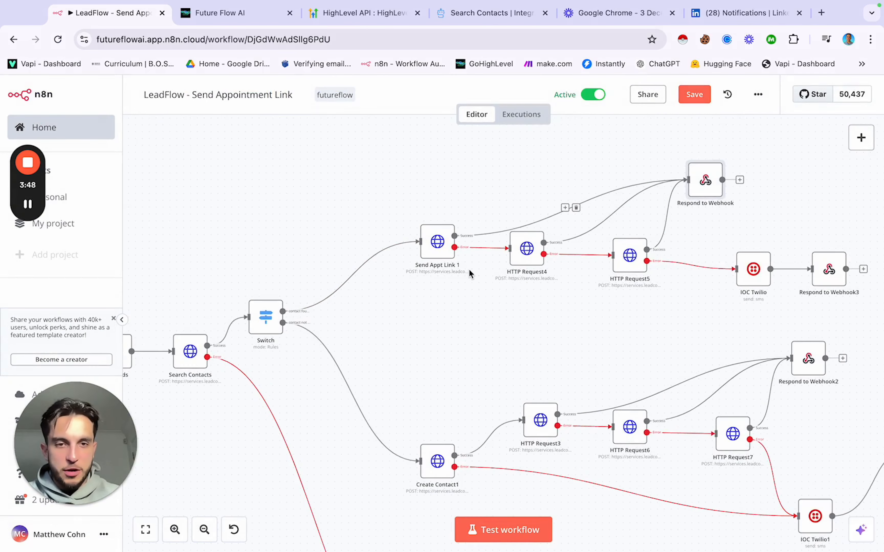
scroll(470, 274, right, 5)
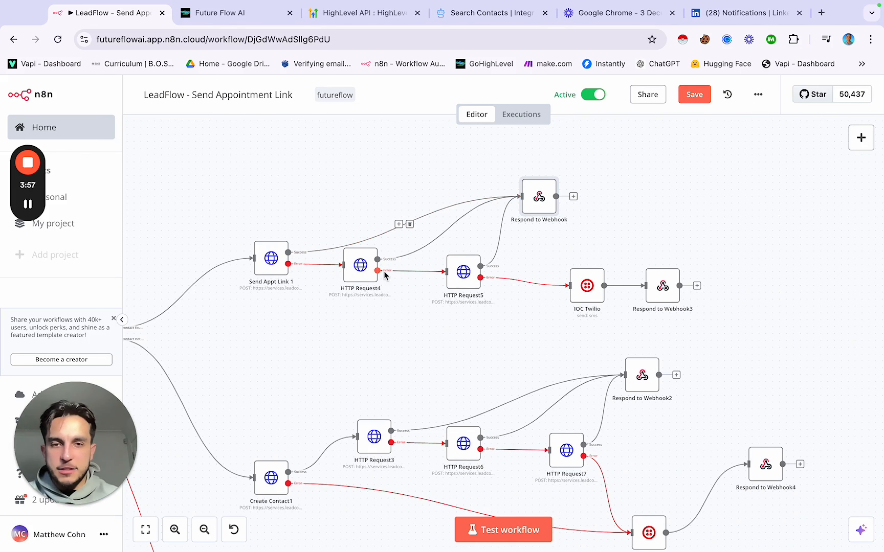
double_click(361, 270)
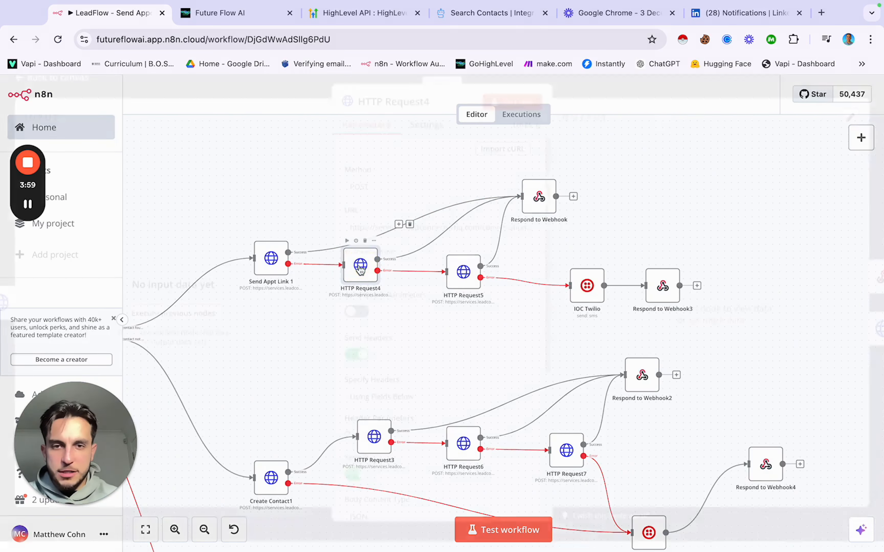
scroll(418, 347, down, 15)
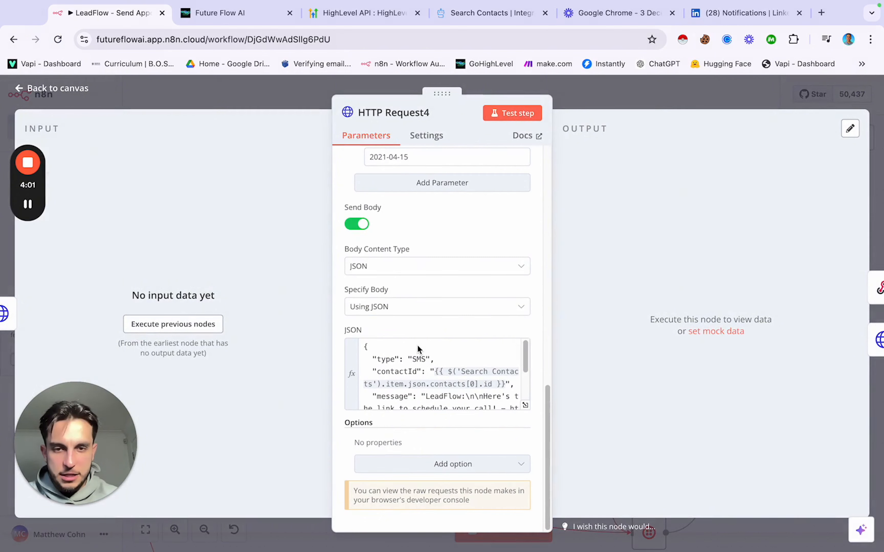
scroll(418, 351, down, 2)
scroll(418, 360, up, 1)
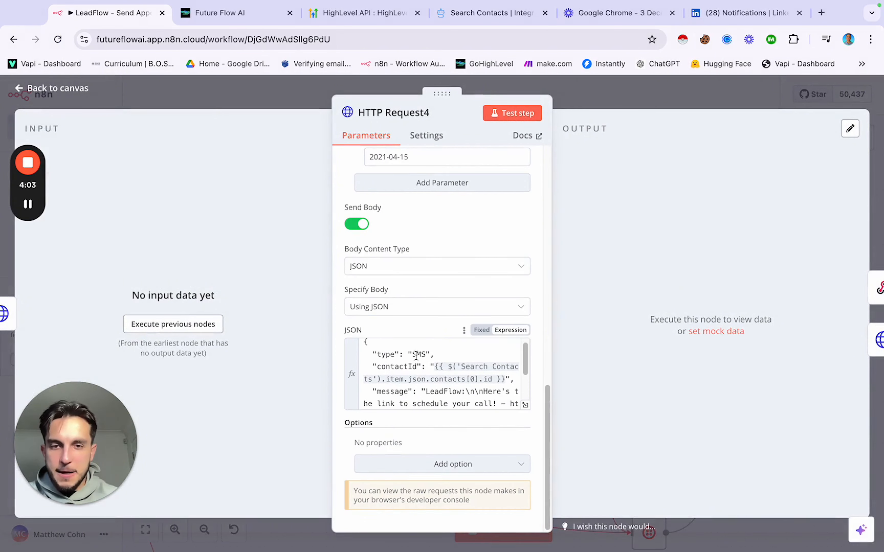
click(287, 104)
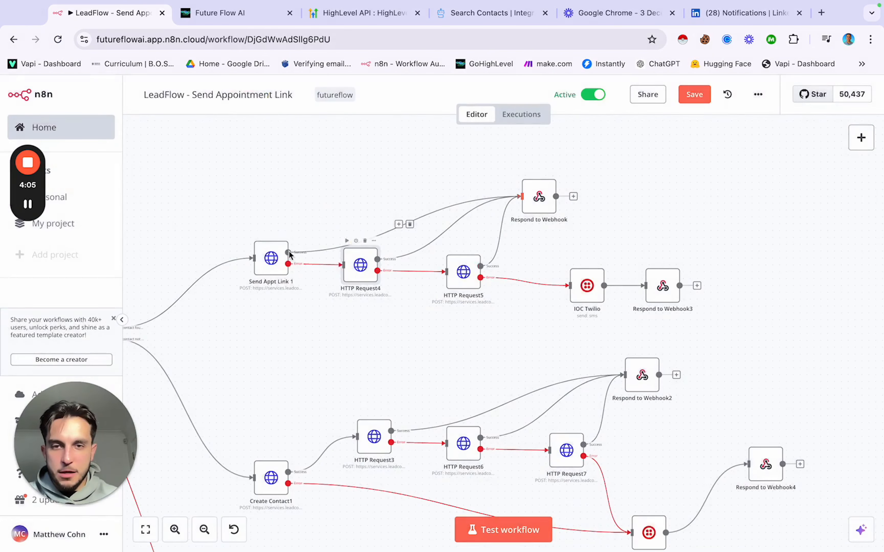
Step: Glance over Send Appt Link 1's settings and close them again
double_click(271, 258)
scroll(401, 360, down, 8)
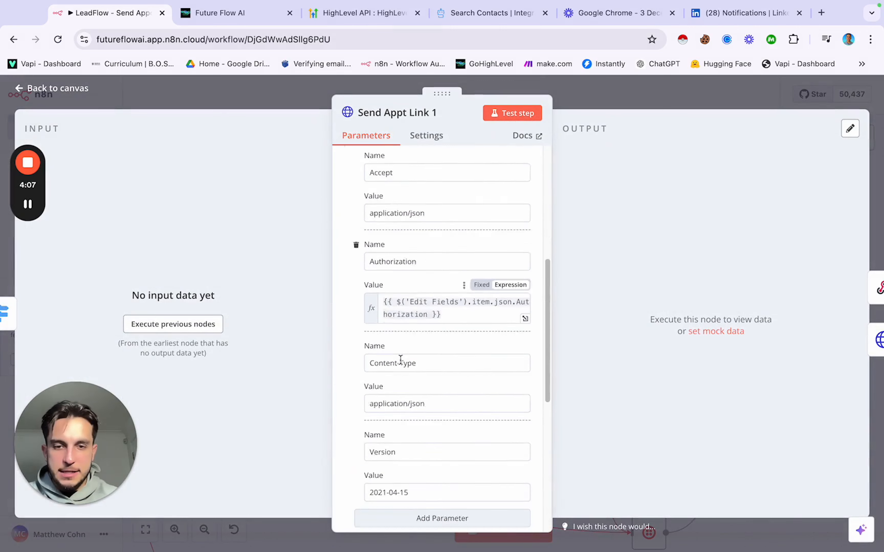
scroll(401, 360, down, 10)
click(274, 98)
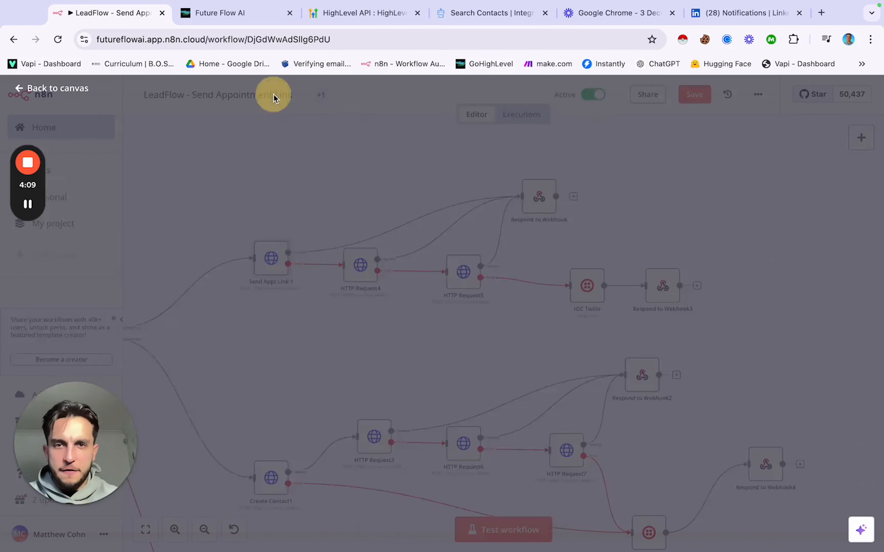
Step: Change HTTP Request5's JSON message type from "SMS" to "WhatsApp"
double_click(463, 272)
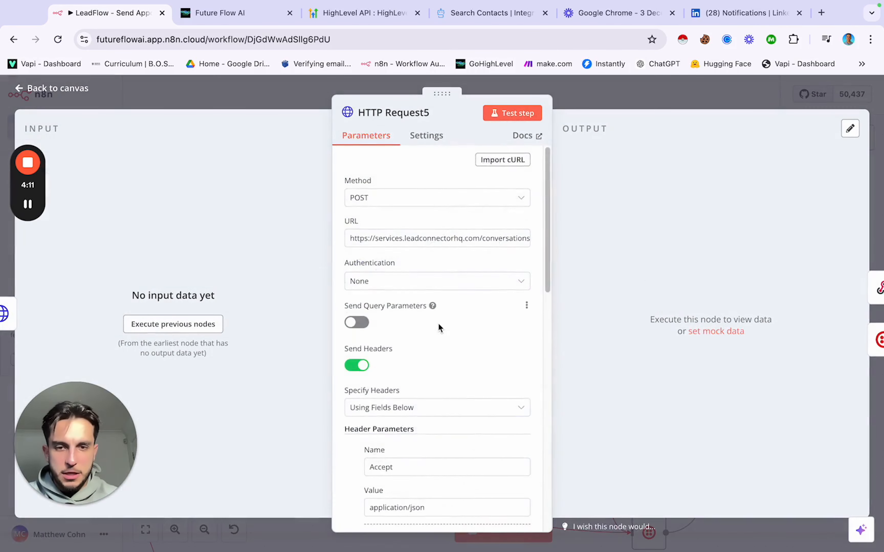
scroll(438, 324, down, 10)
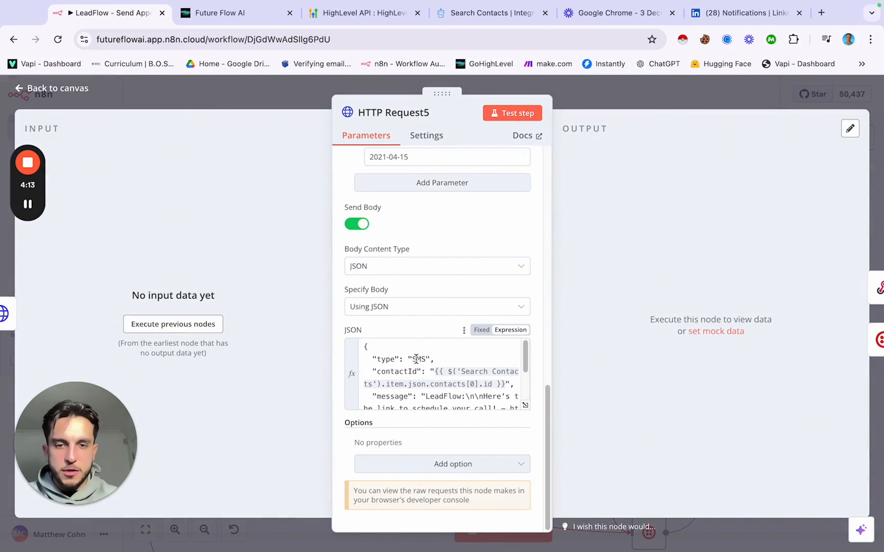
click(416, 359)
text(Whats)
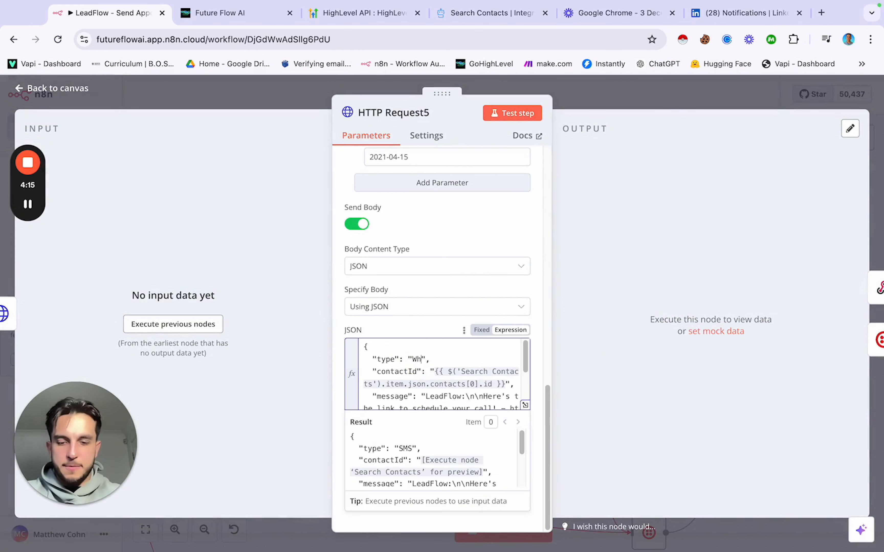
text(App)
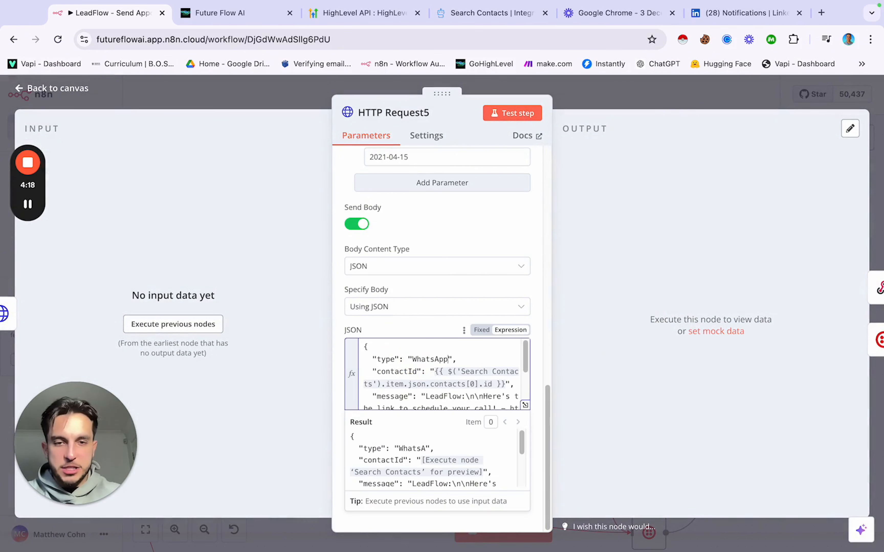
click(596, 107)
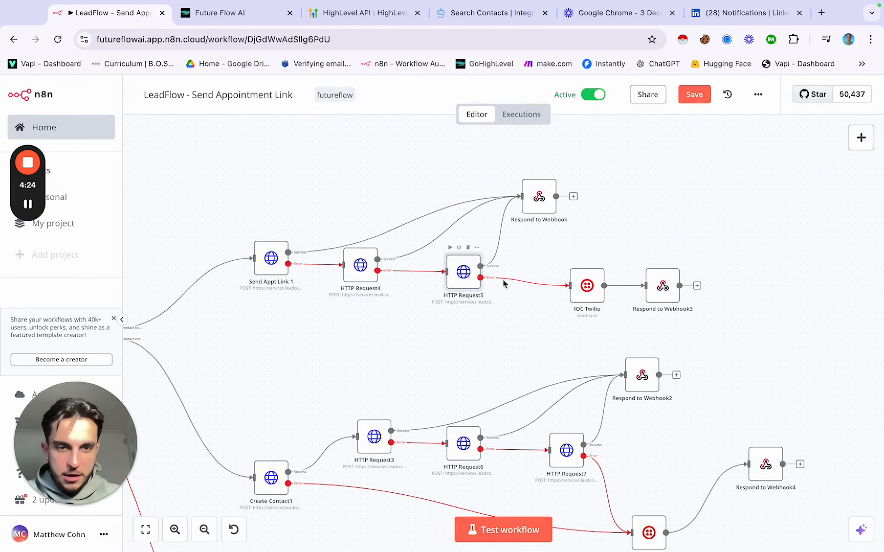
double_click(588, 290)
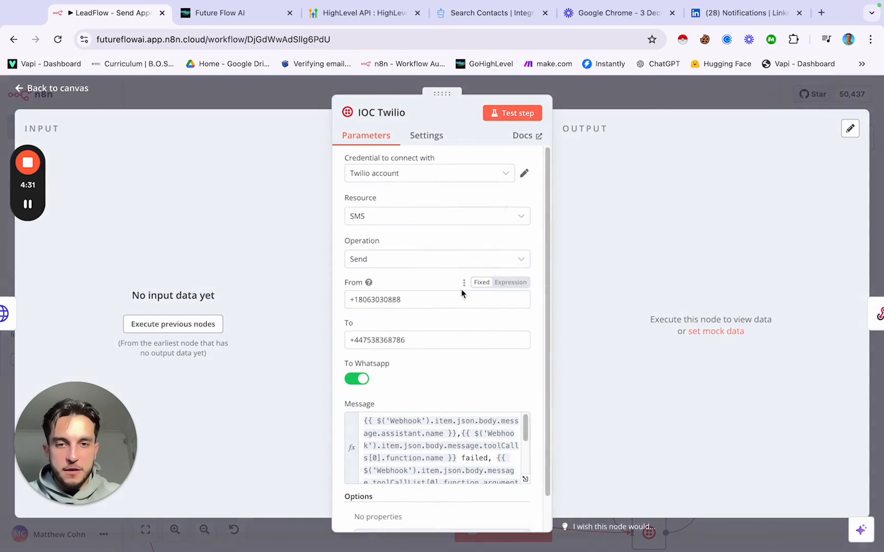
scroll(457, 397, down, 6)
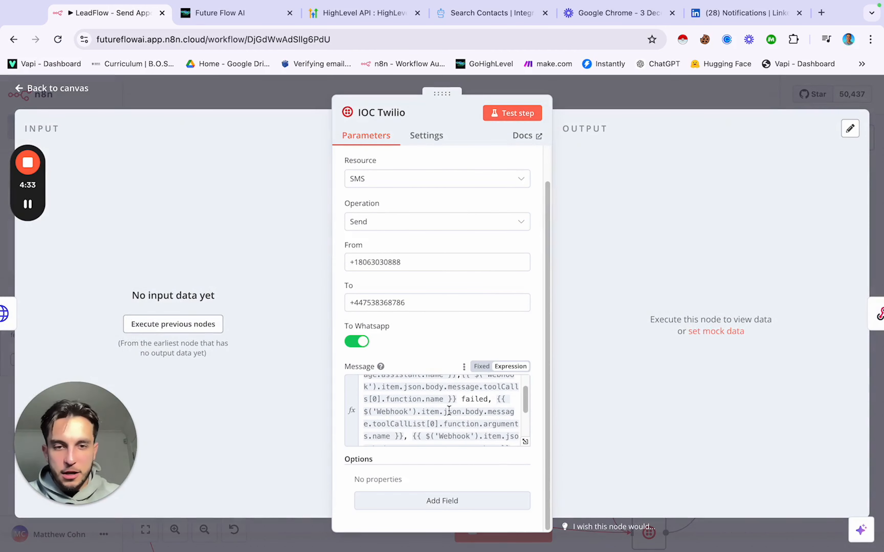
scroll(449, 409, down, 3)
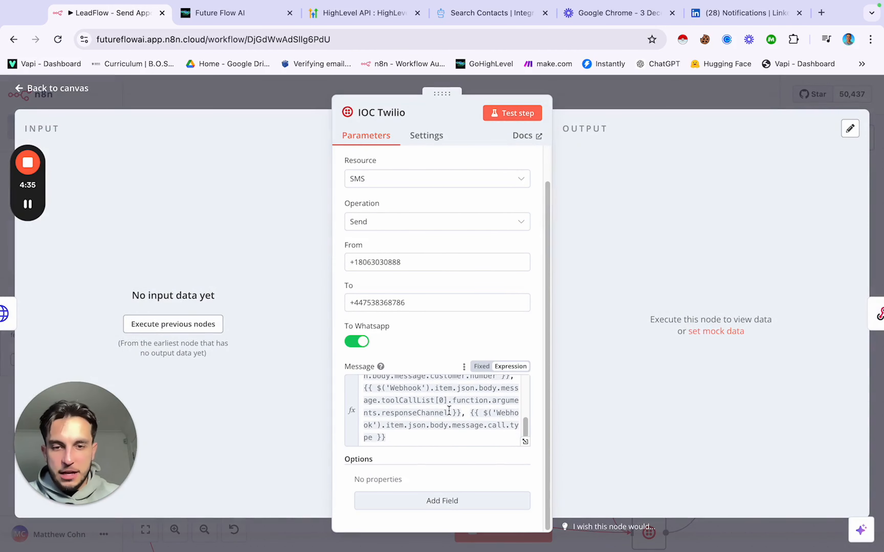
scroll(448, 409, up, 6)
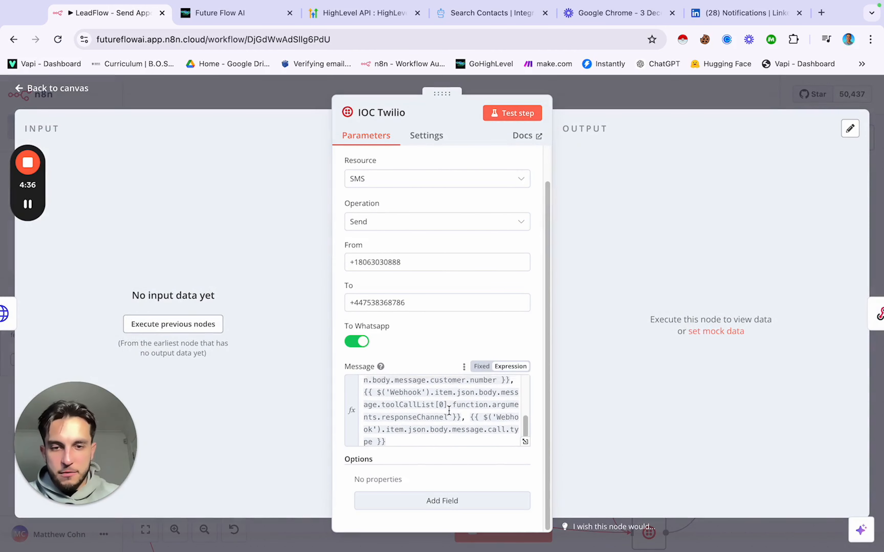
click(295, 91)
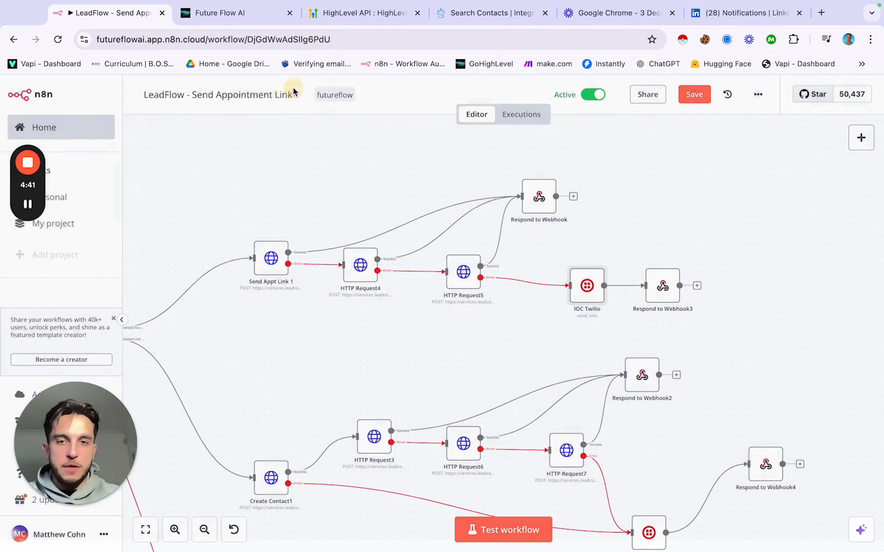
double_click(662, 285)
scroll(474, 314, down, 3)
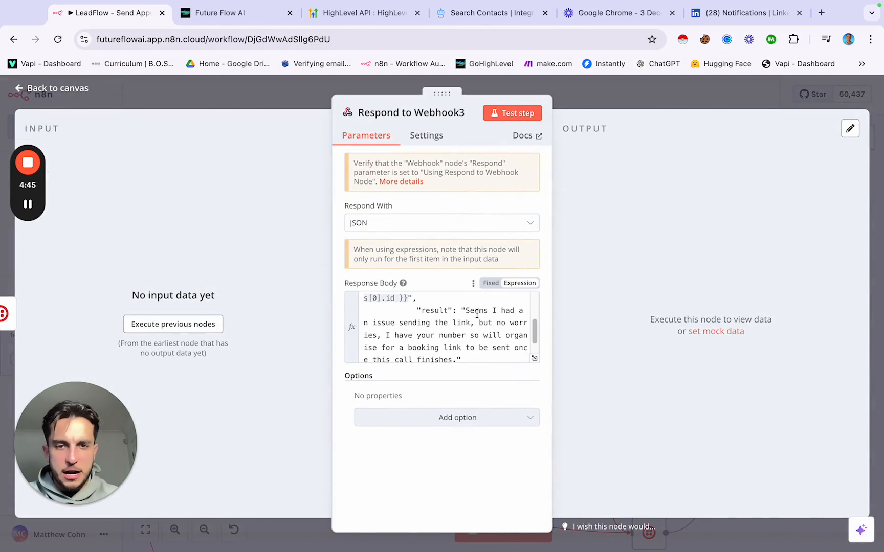
scroll(425, 319, down, 2)
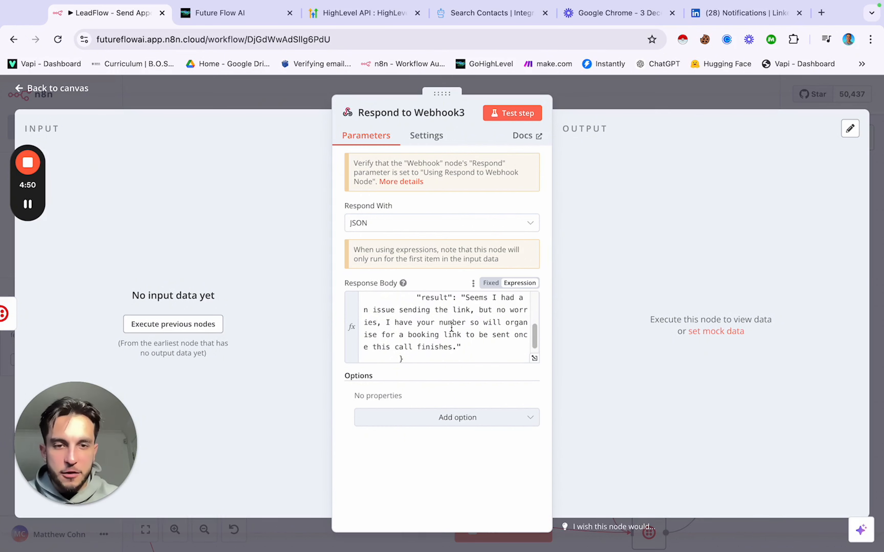
scroll(451, 327, down, 1)
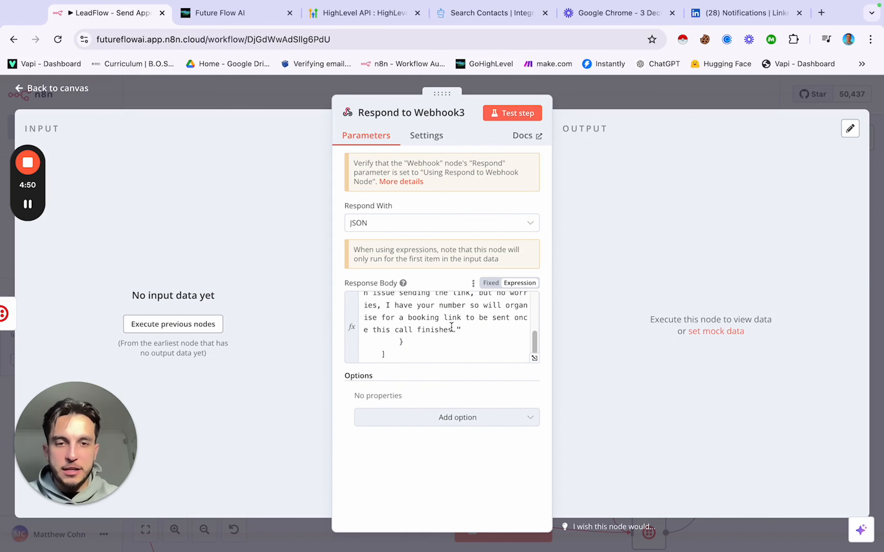
click(279, 98)
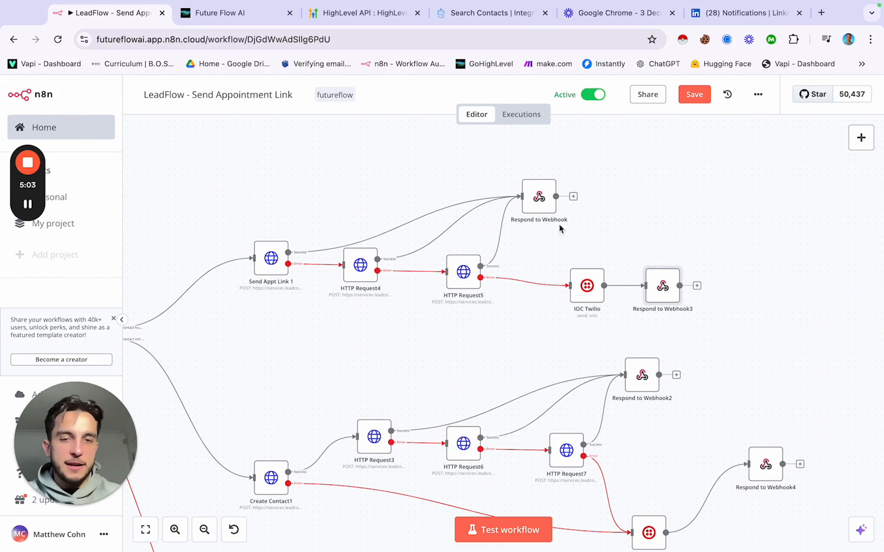
Step: Zoom out and pan left until the whole workflow from the Webhook trigger is visible
scroll(505, 230, down, 3)
scroll(505, 230, down, 2)
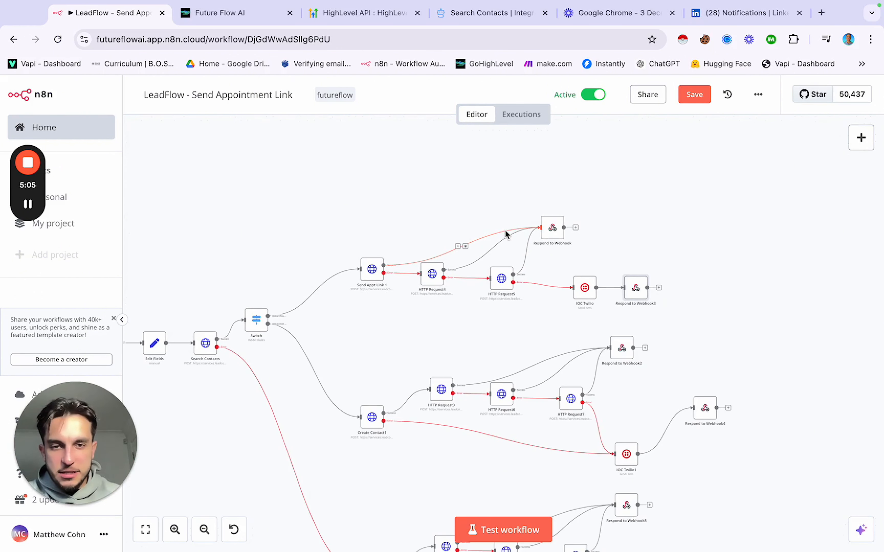
click(476, 211)
scroll(475, 212, left, 5)
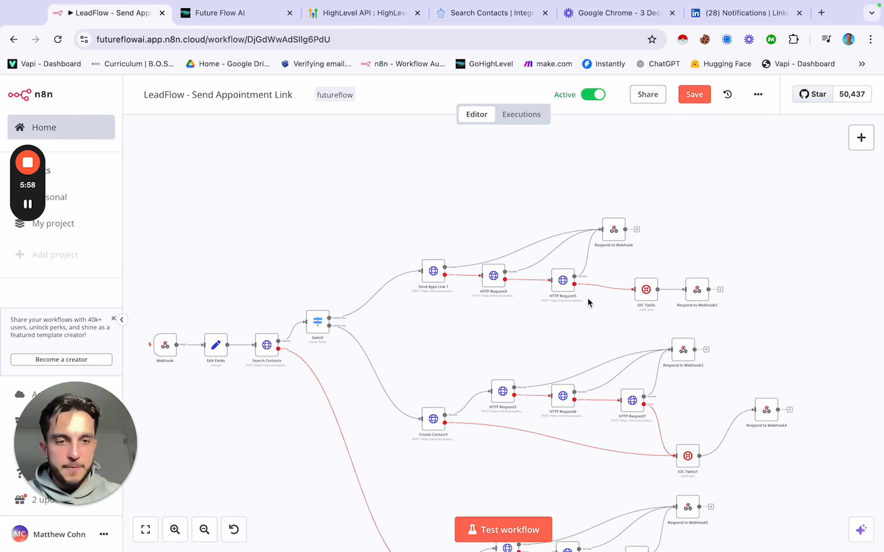
Step: Pan and zoom across the canvas to inspect each branch from the Webhook trigger onward
scroll(588, 298, up, 5)
scroll(563, 304, left, 8)
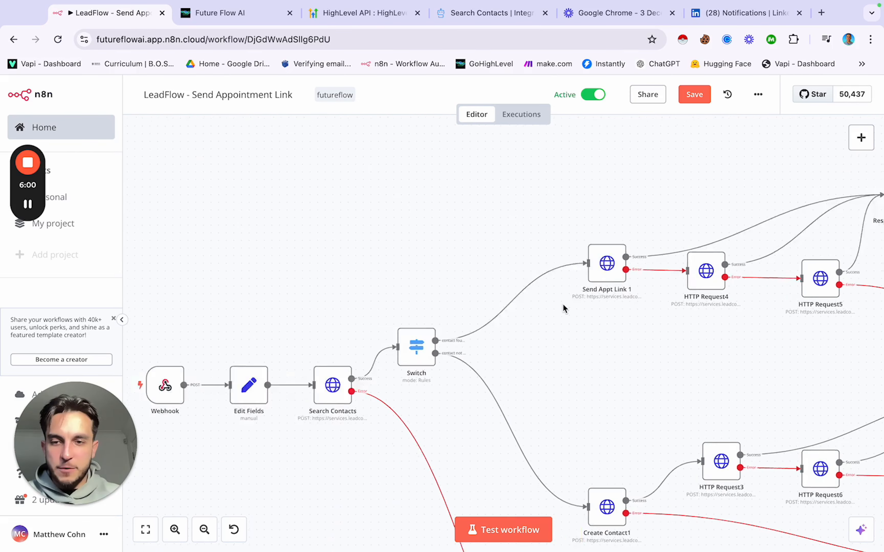
scroll(519, 312, right, 20)
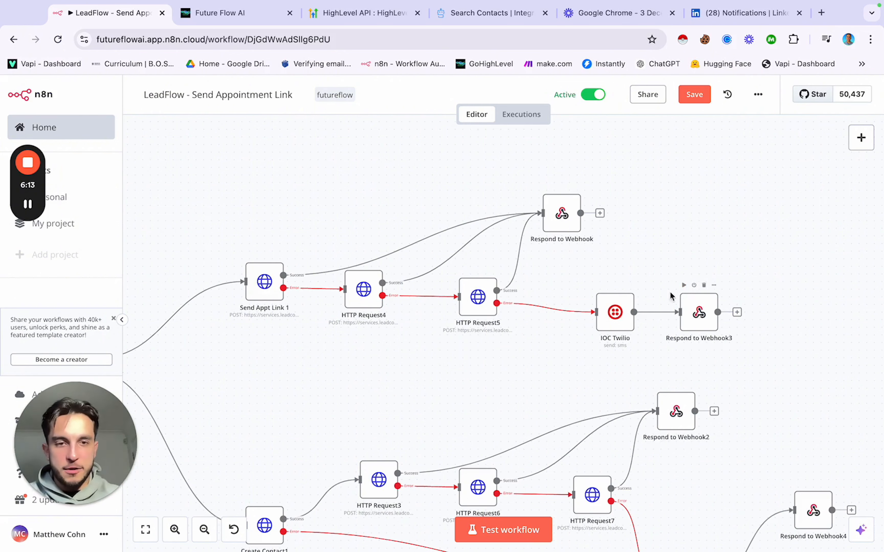
scroll(458, 163, down, 2)
scroll(458, 164, down, 1)
scroll(458, 163, left, 5)
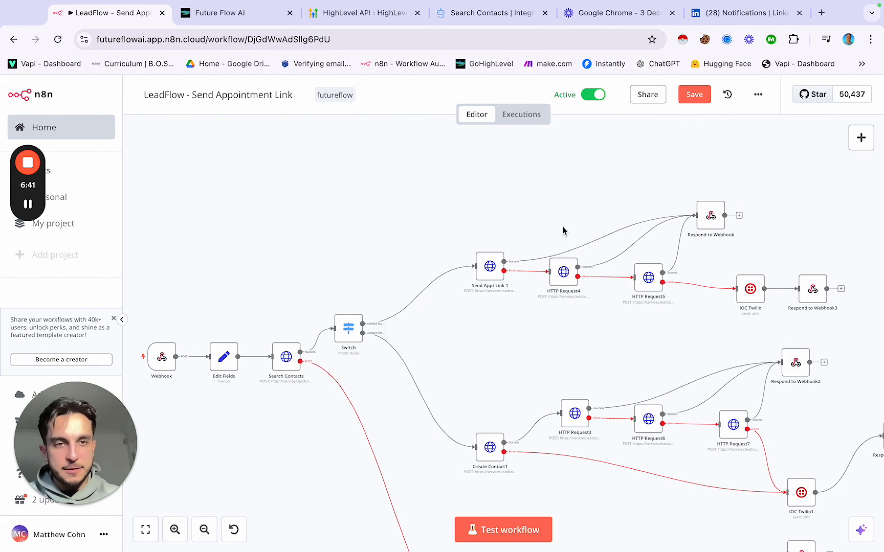
scroll(522, 218, left, 2)
scroll(522, 218, down, 1)
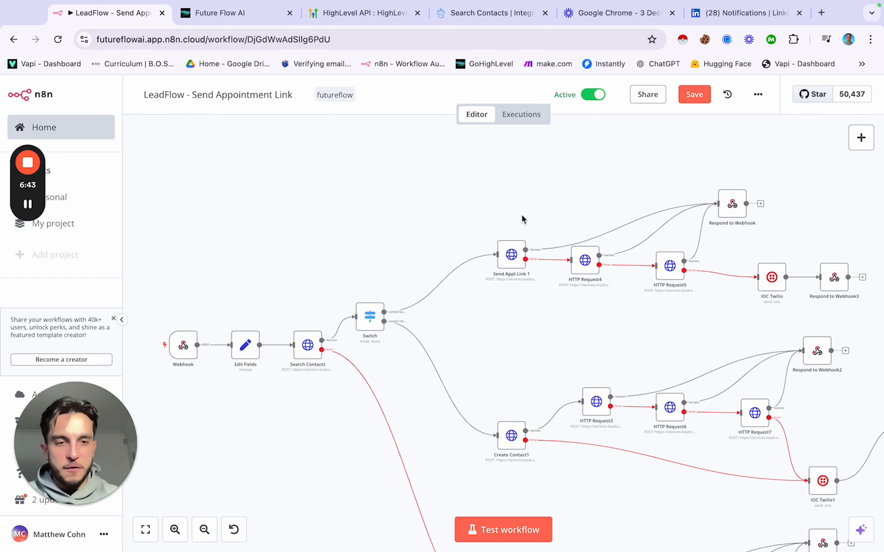
scroll(522, 218, right, 2)
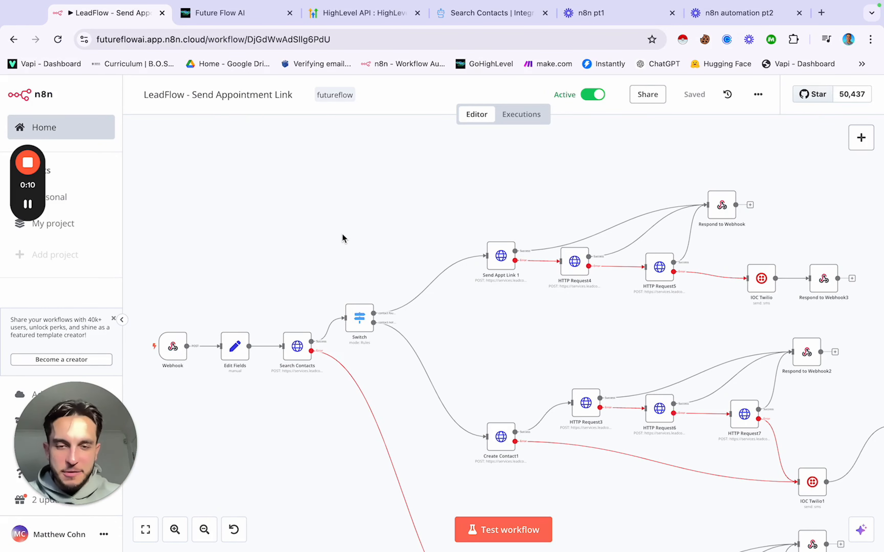
Step: Open the Search Contacts node and grab the contacts/search POST endpoint URL from the HighLevel docs
click(297, 349)
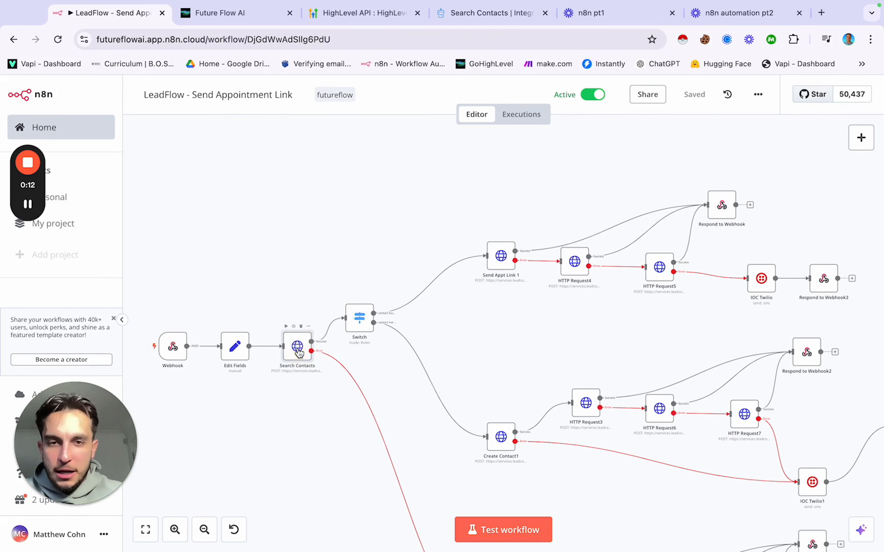
double_click(298, 348)
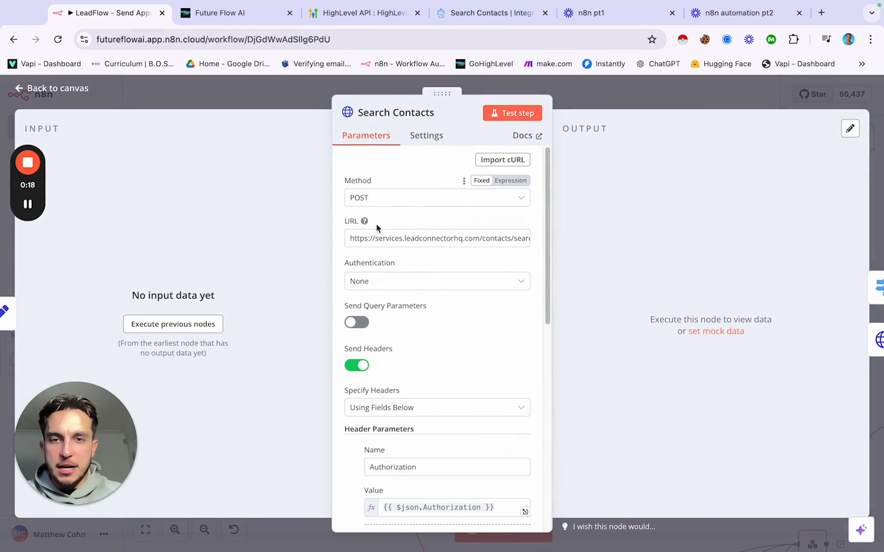
drag(355, 238, 540, 242)
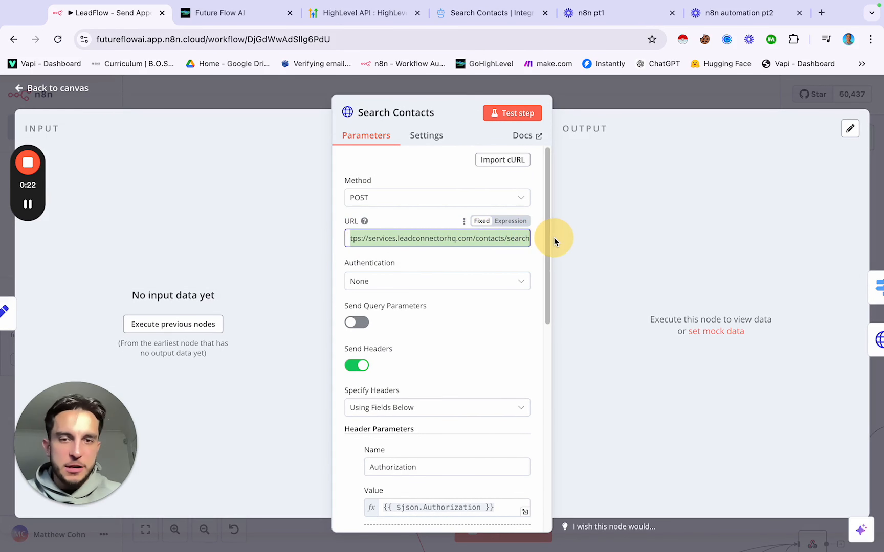
click(481, 255)
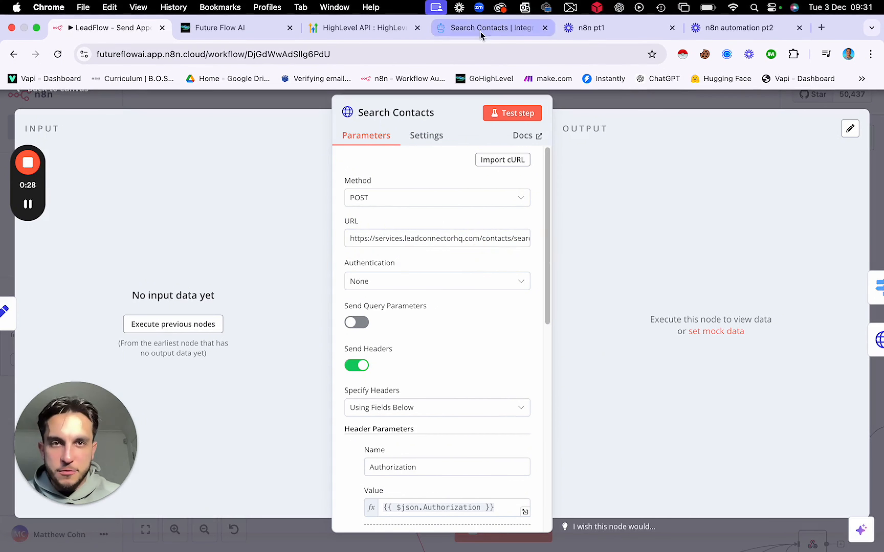
click(481, 31)
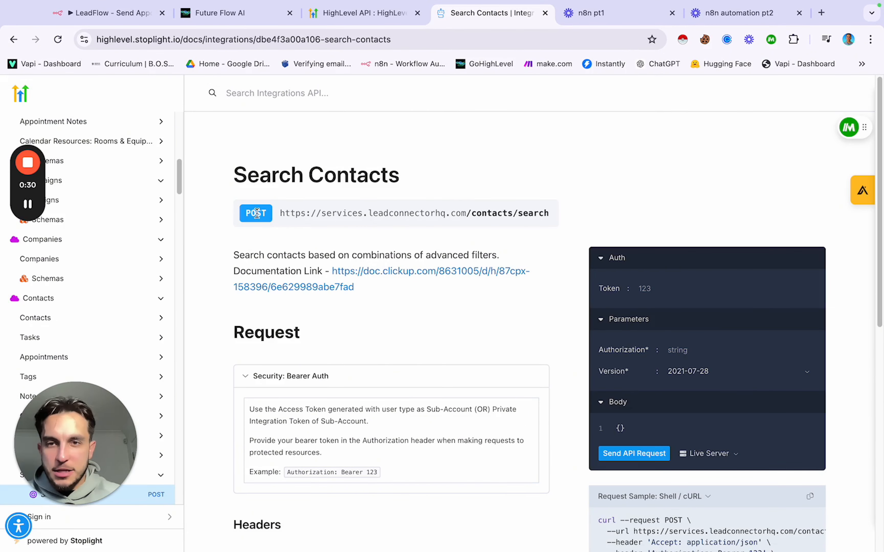
triple_click(337, 215)
key(super+c)
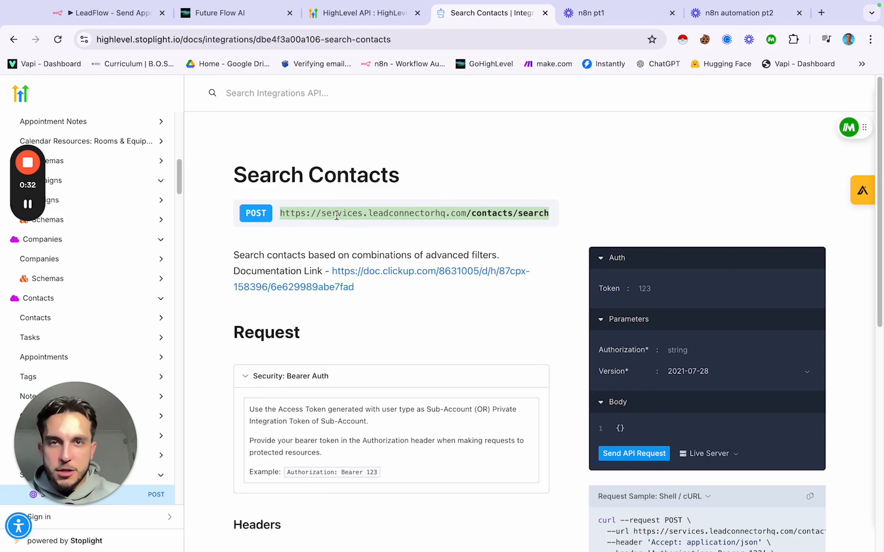
click(110, 13)
Step: Replace the Search Contacts URL with the copied contacts/search endpoint and close the node
click(457, 235)
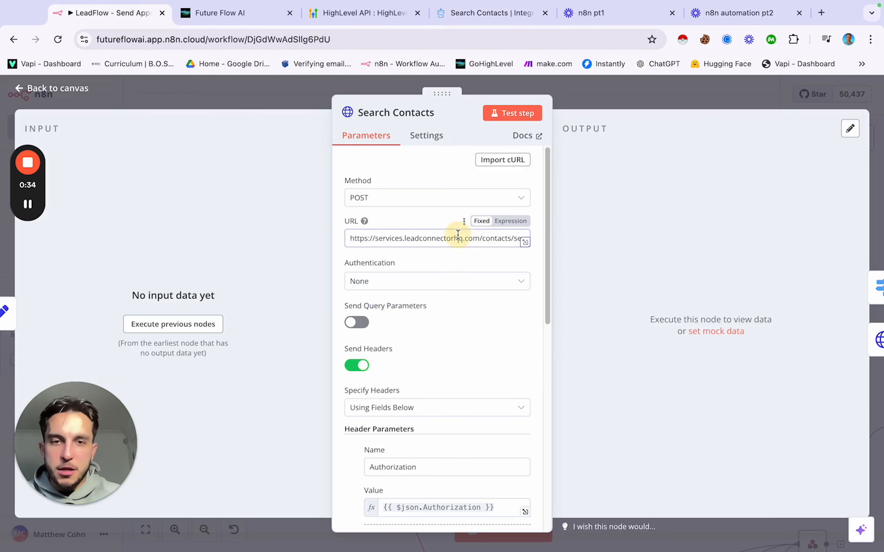
triple_click(457, 236)
key(super+v)
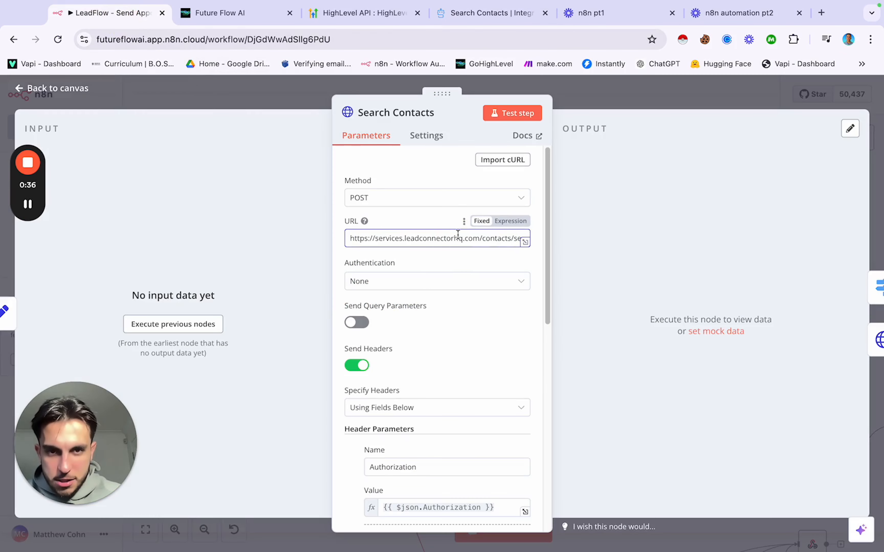
click(624, 91)
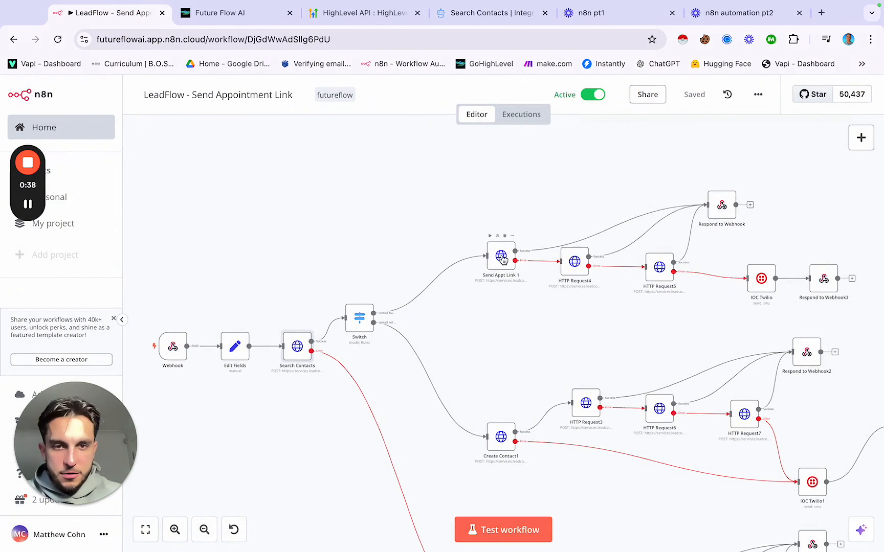
Step: Inspect Send Appt Link 1's conversations/messages request URL, then return to the Search Contacts docs
double_click(501, 256)
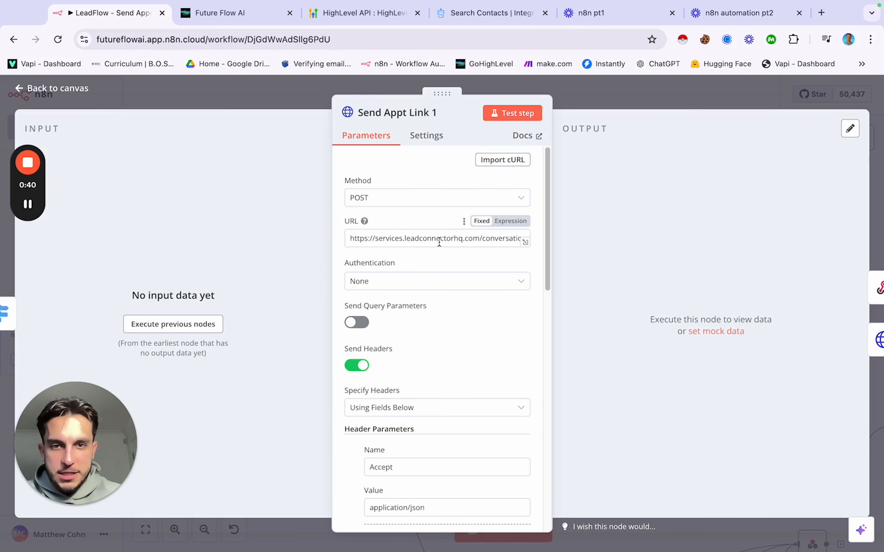
click(471, 243)
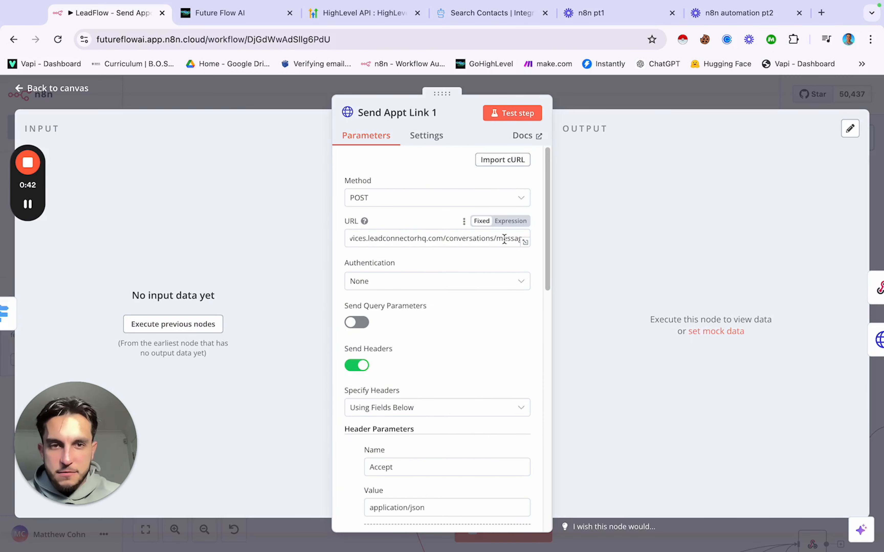
click(499, 15)
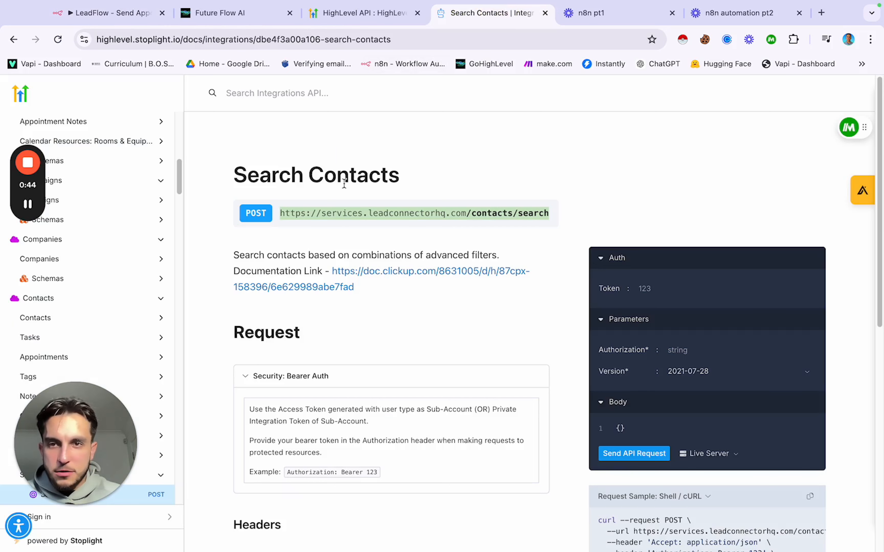
Step: Search the HighLevel API docs for 'messages'
click(276, 94)
text(search contactmessag)
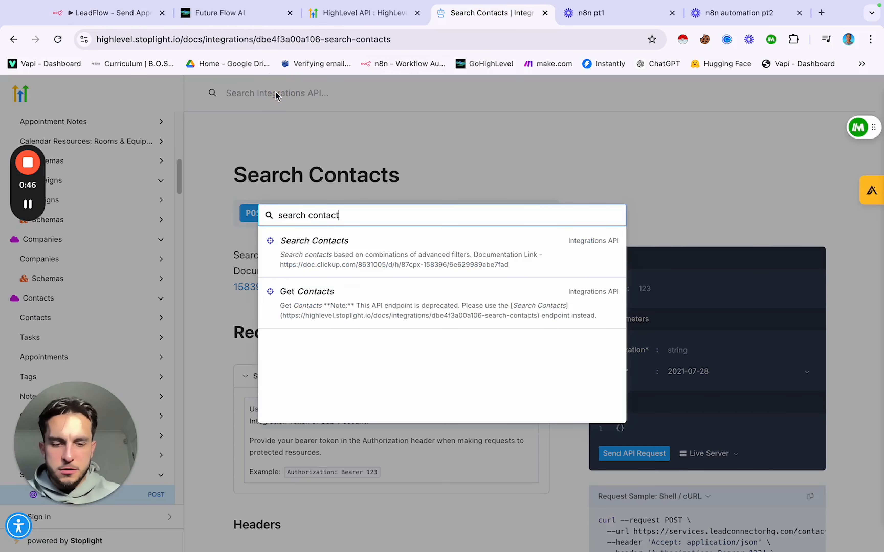
triple_click(400, 213)
key(BackSpace)
text(messages)
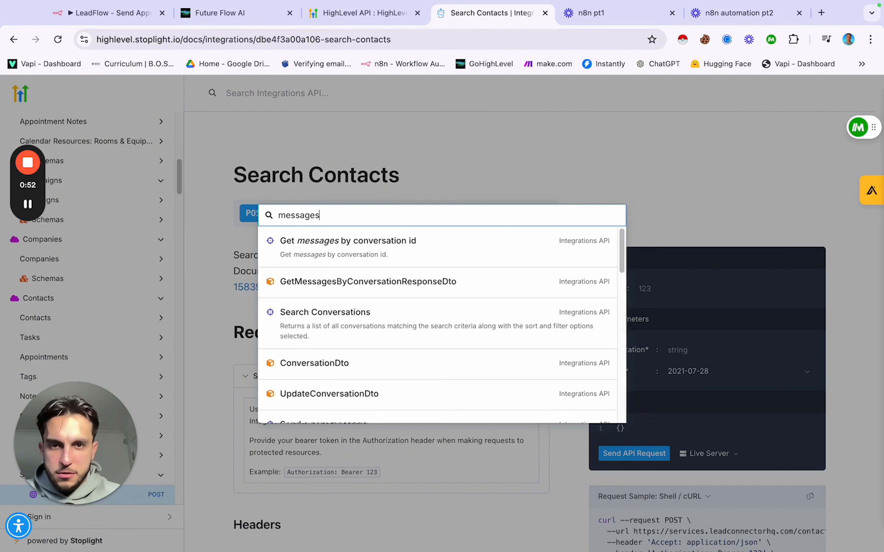
scroll(370, 323, down, 3)
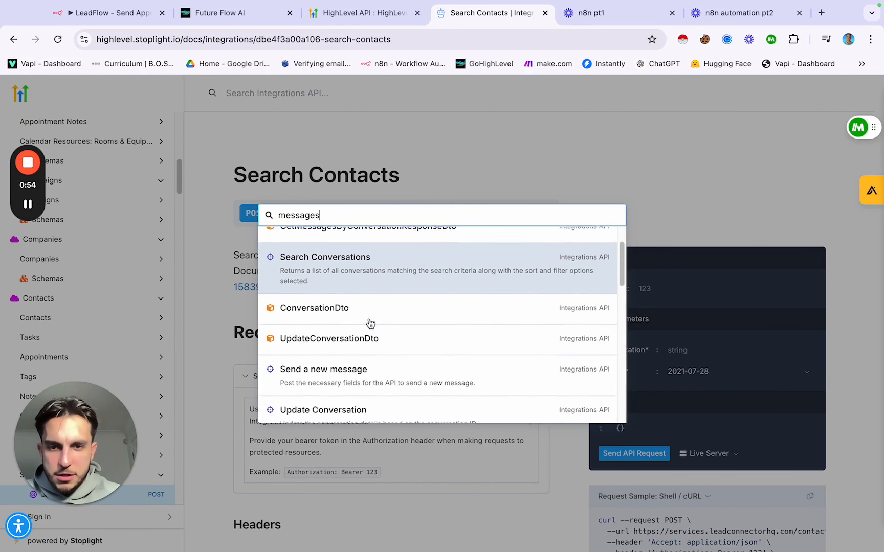
Step: Select the Send a new message conversations/messages POST URL, then return to n8n
click(363, 322)
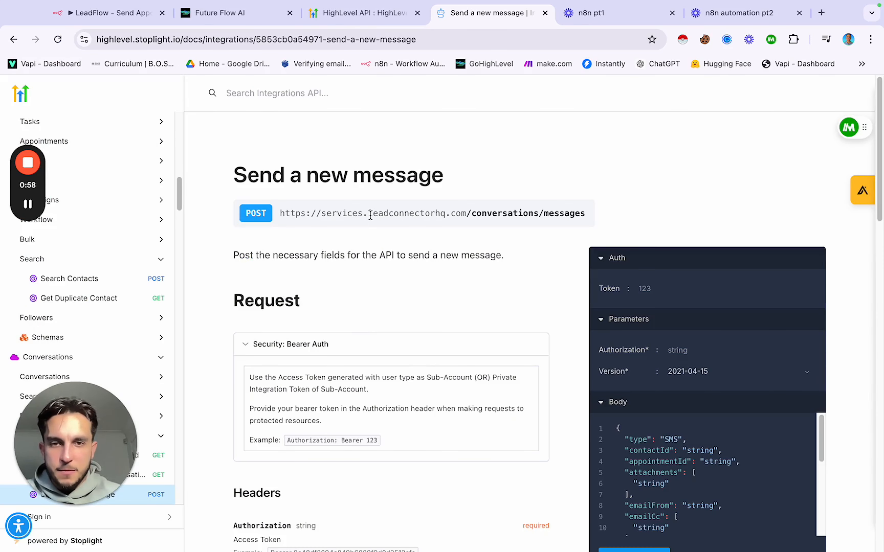
triple_click(370, 214)
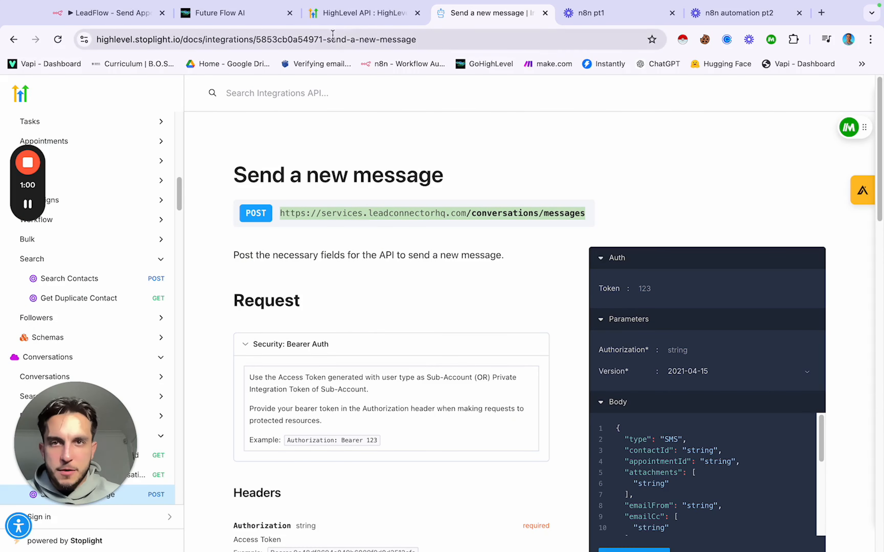
mouse_move(135, 13)
click(116, 28)
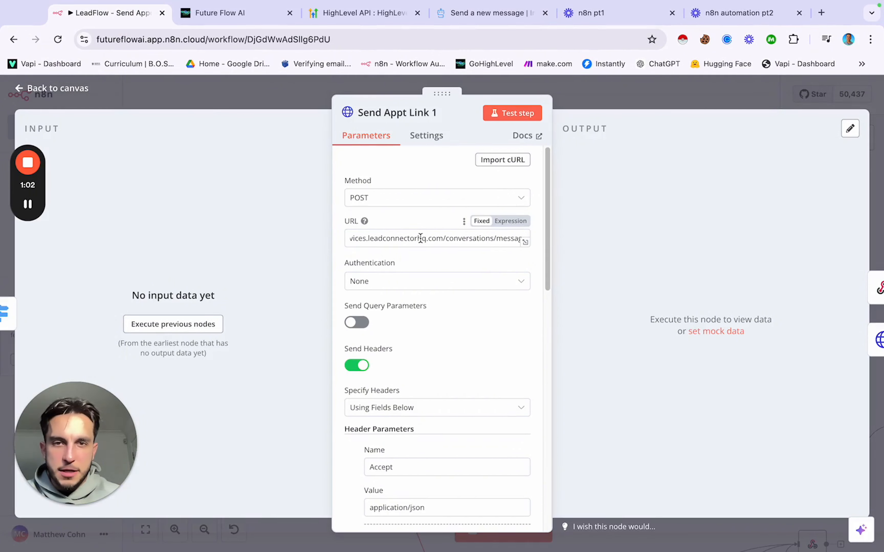
Step: Review Send Appt Link 1's headers and JSON SMS body, then close the node
scroll(420, 237, down, 3)
scroll(421, 243, down, 10)
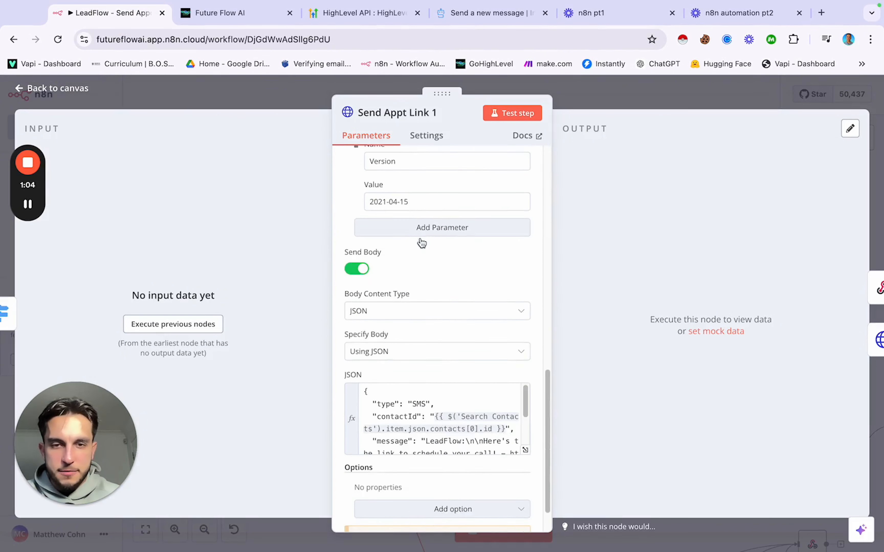
scroll(420, 241, up, 15)
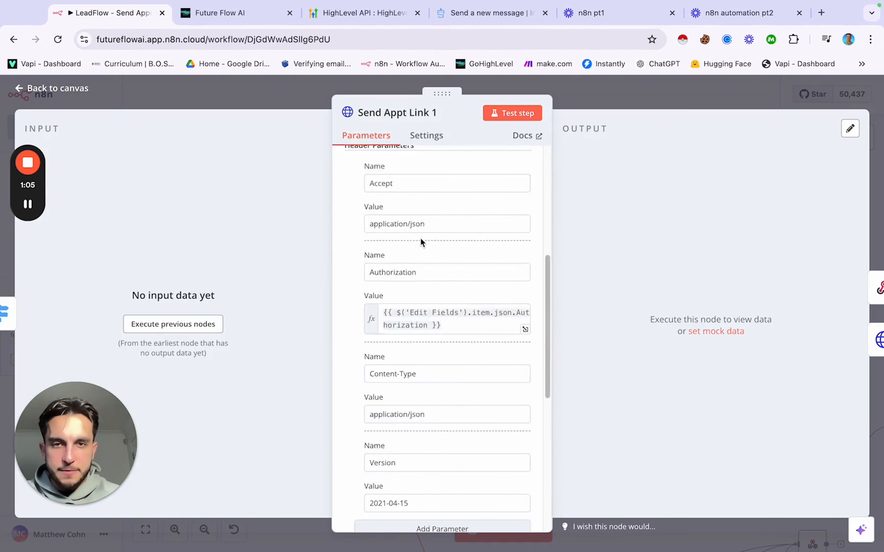
click(295, 104)
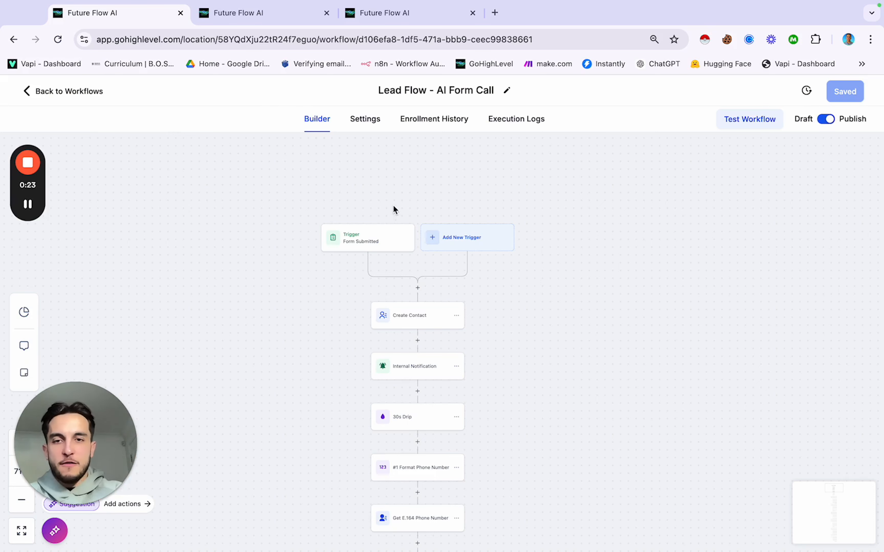
scroll(387, 209, up, 1)
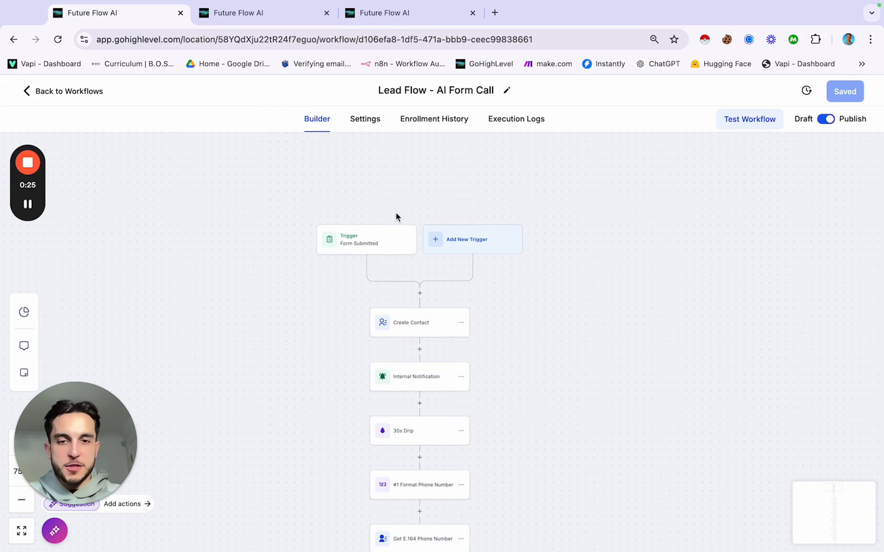
scroll(407, 290, down, 3)
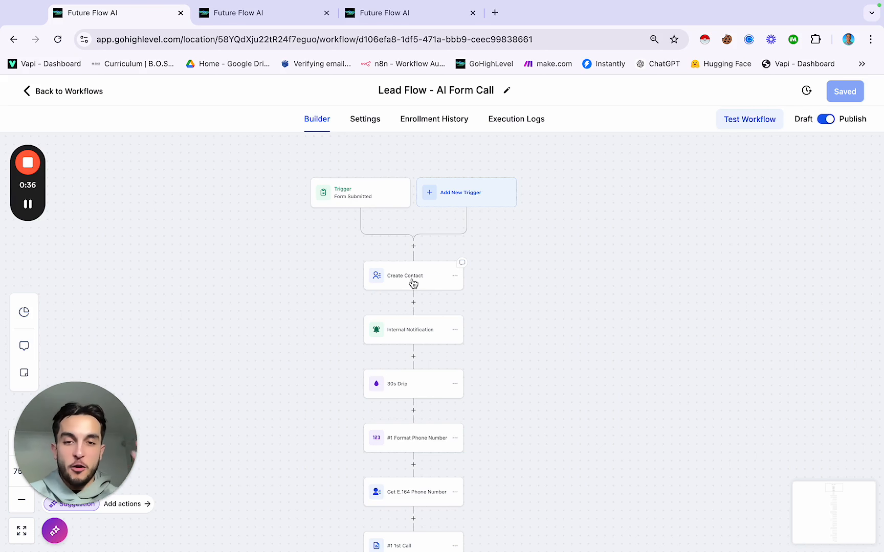
scroll(414, 285, down, 2)
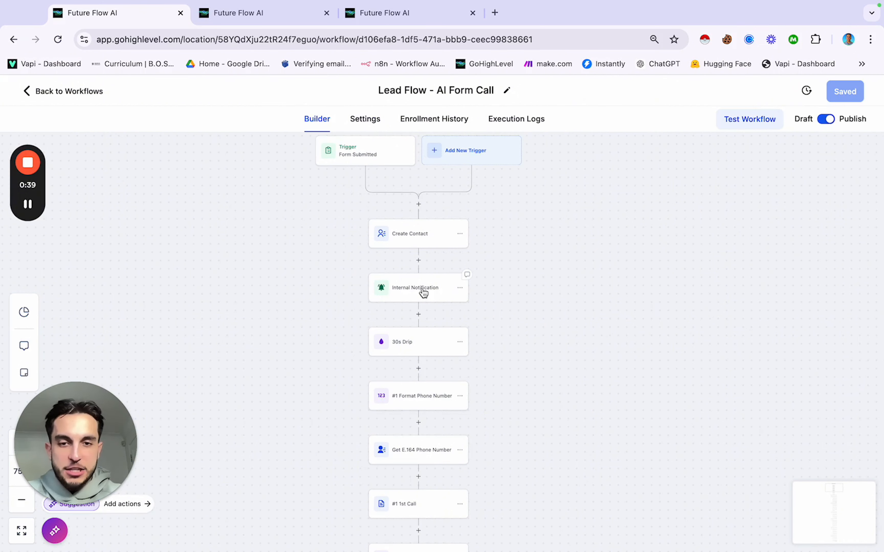
scroll(423, 293, down, 1)
scroll(423, 293, down, 1)
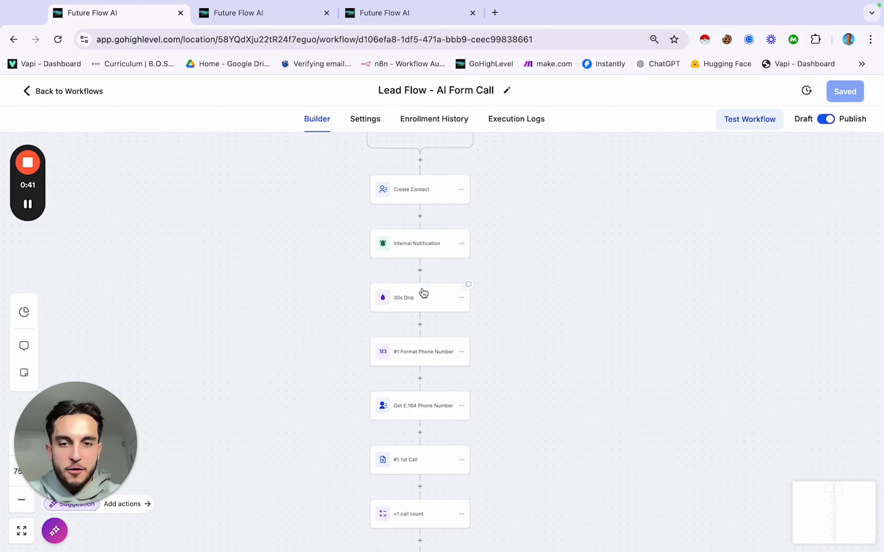
scroll(416, 302, down, 2)
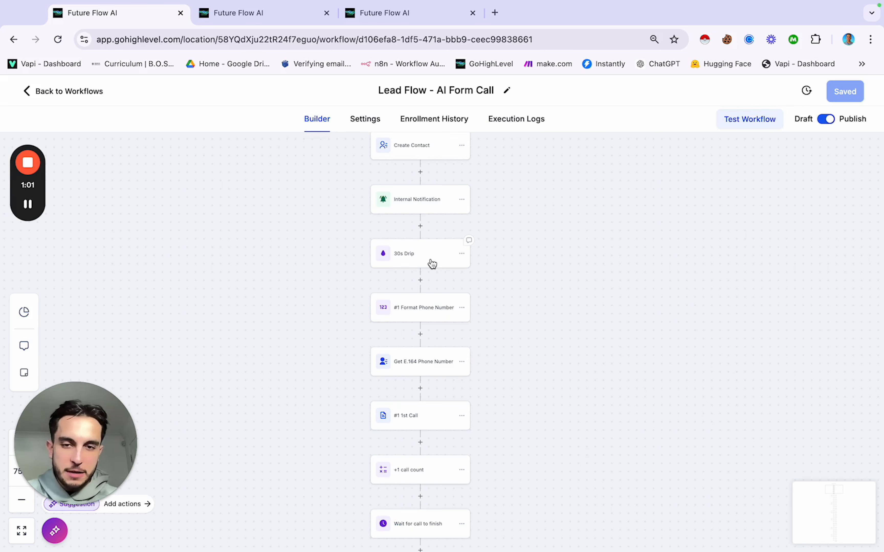
scroll(432, 263, down, 3)
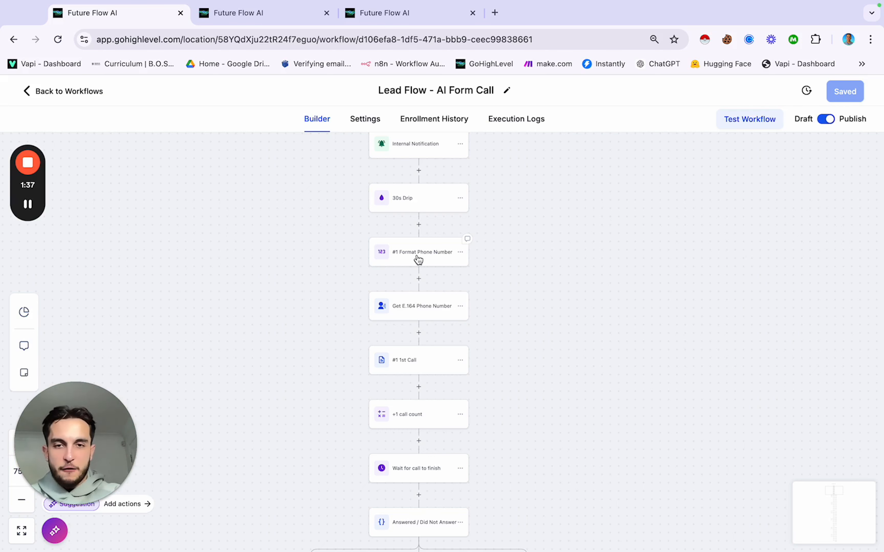
Step: Set #1 Format Phone Number to E164 format with UK country code and save the action
click(418, 256)
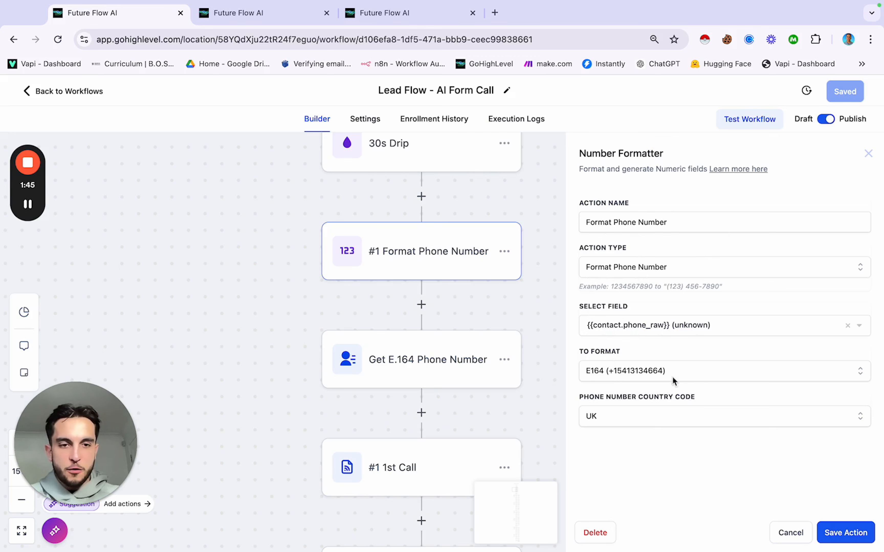
click(640, 371)
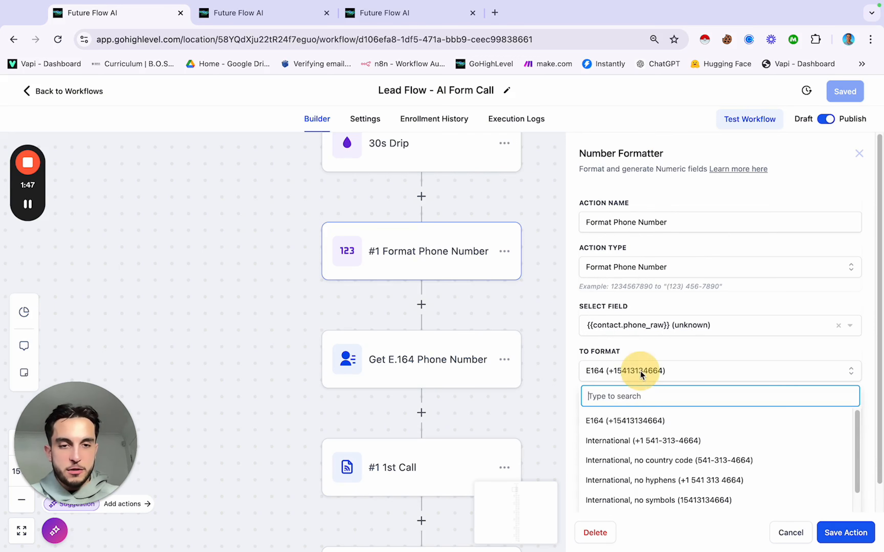
click(634, 424)
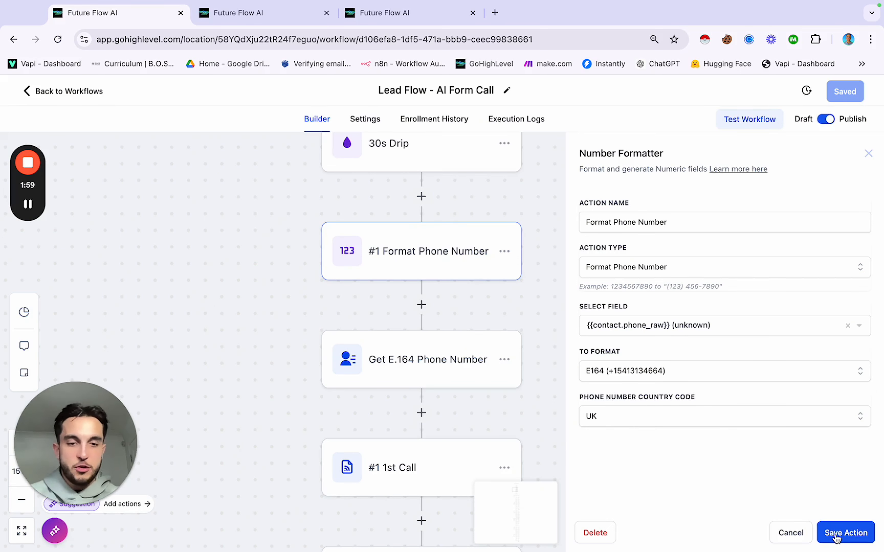
click(743, 420)
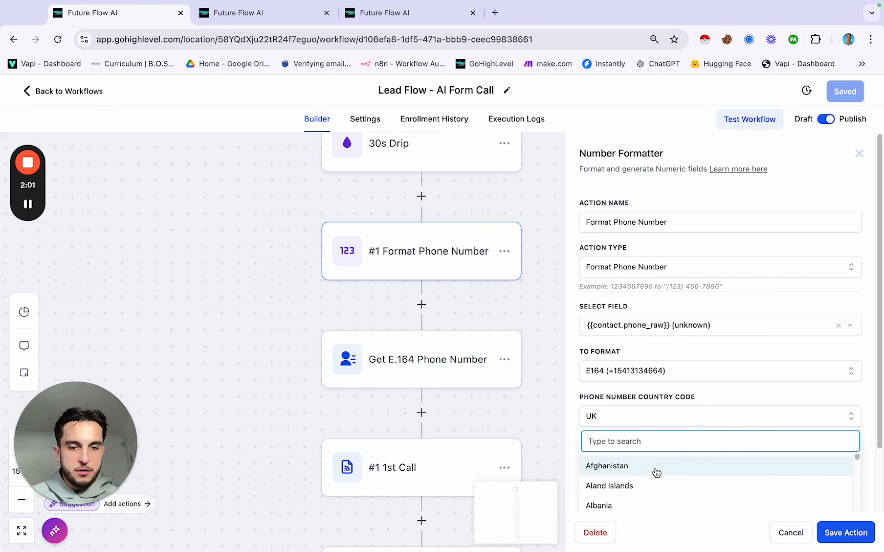
scroll(660, 484, down, 1)
click(741, 424)
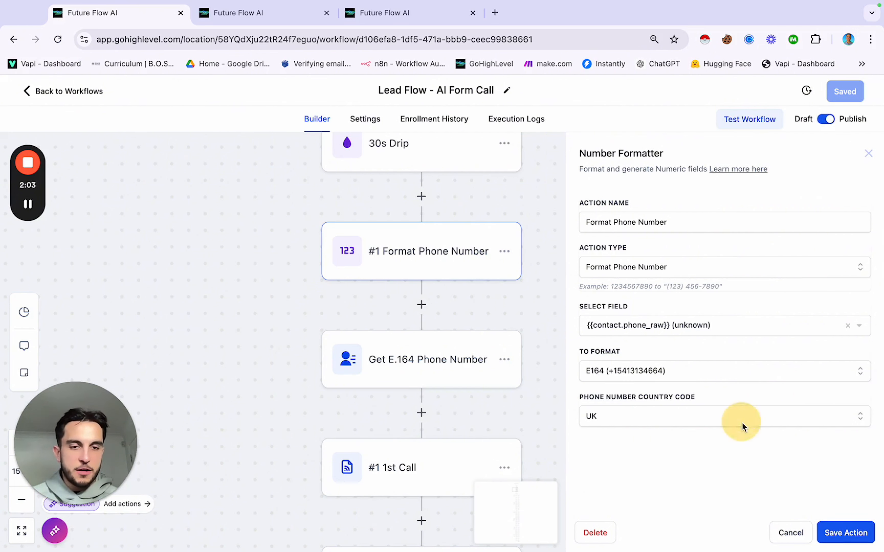
click(846, 533)
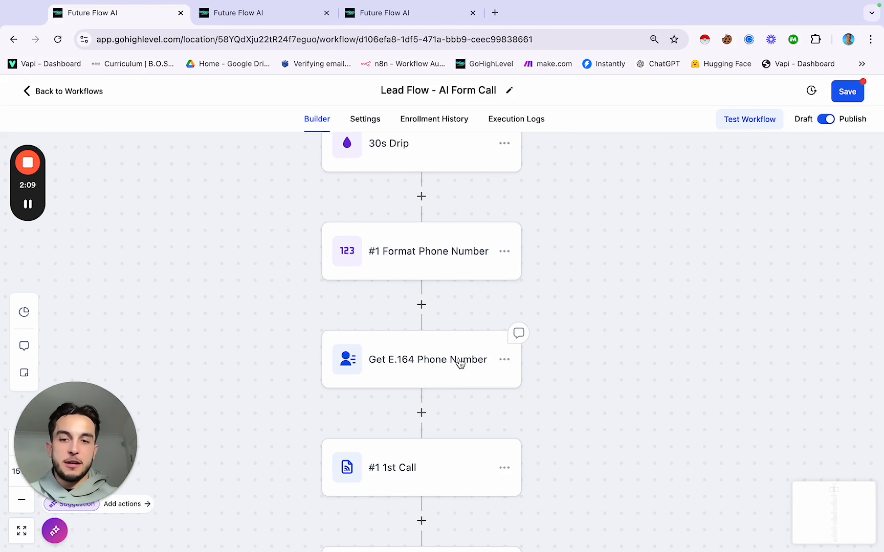
Step: Open the Get E.164 Phone Number step to view its Update Contact Field settings
click(459, 362)
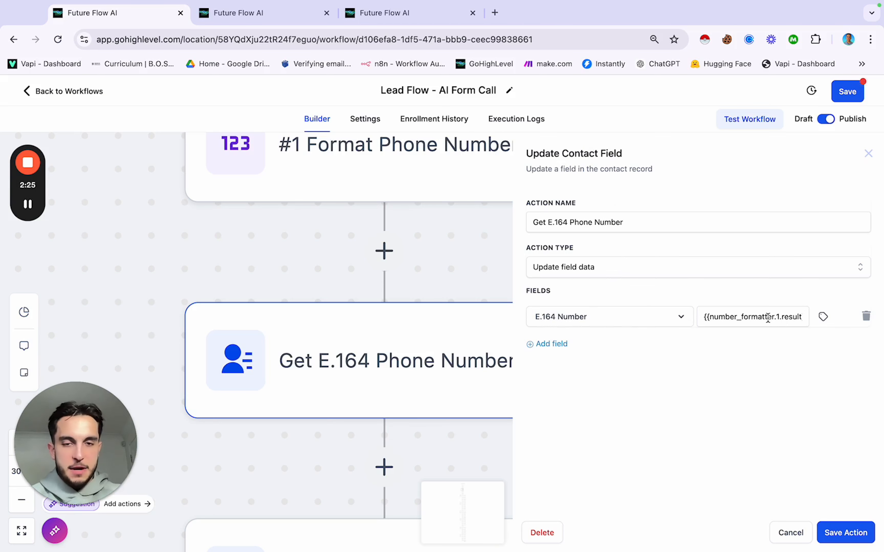
Step: Go from the EOCR workflow tab to the sub-account settings
click(244, 13)
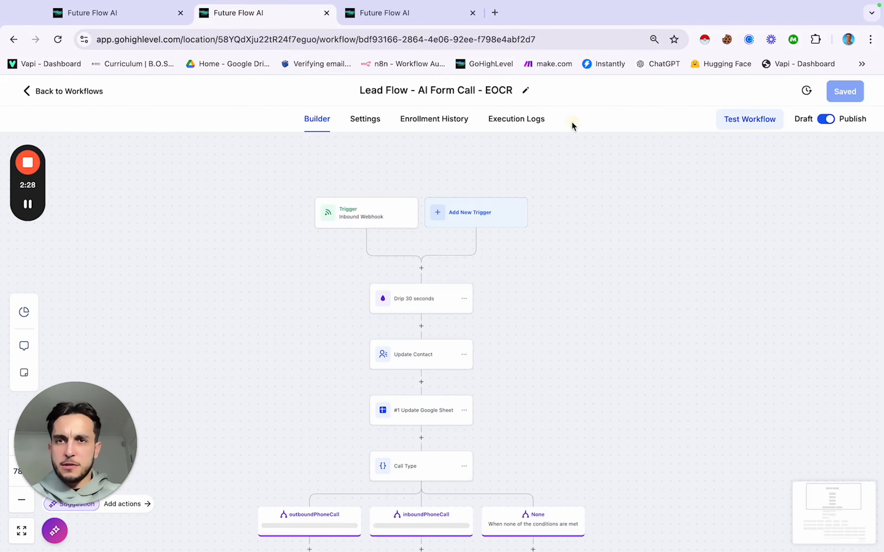
click(387, 13)
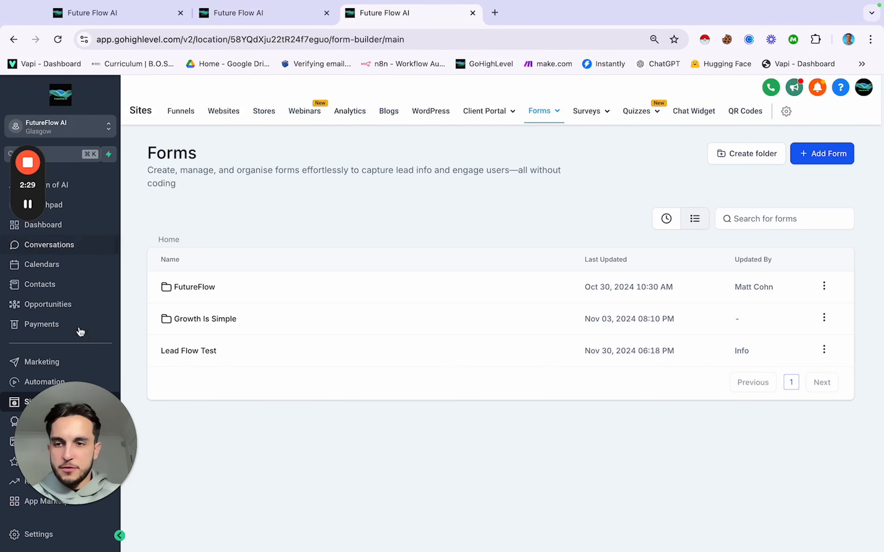
click(41, 541)
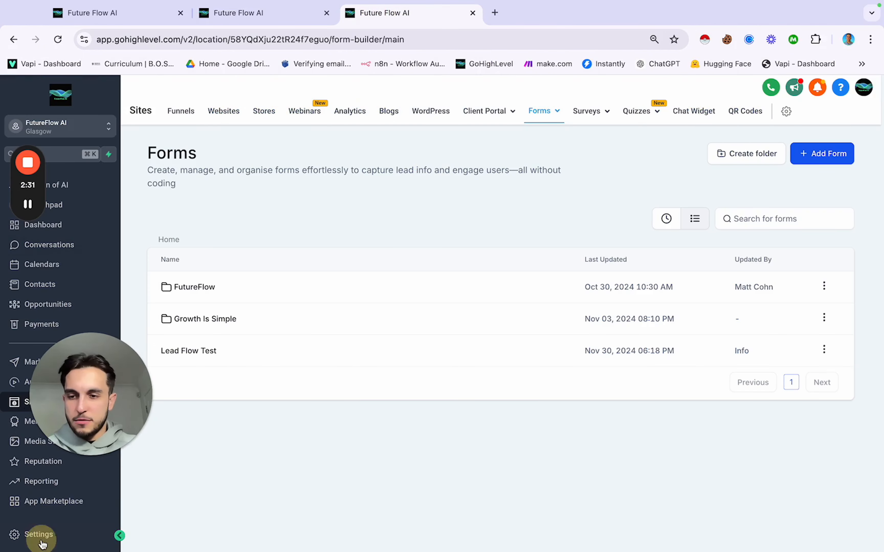
click(41, 540)
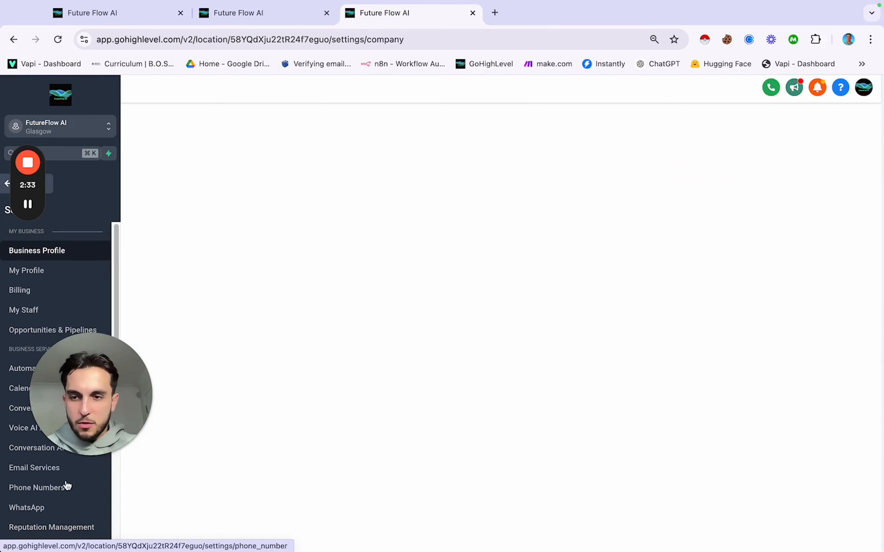
scroll(64, 467, down, 8)
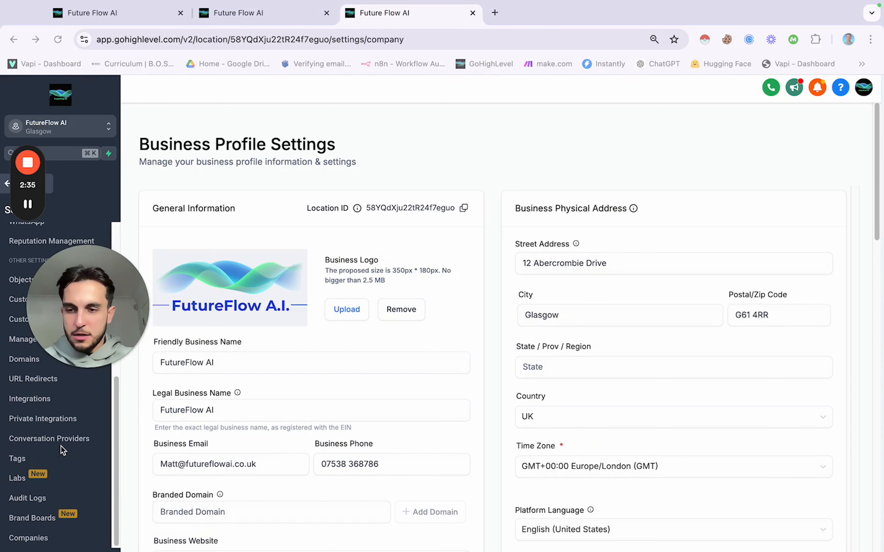
scroll(60, 447, up, 8)
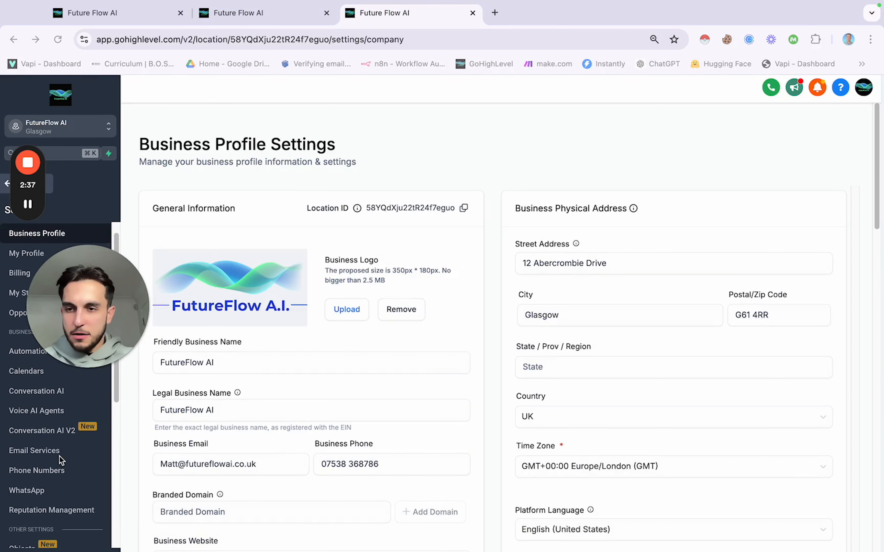
scroll(60, 457, down, 3)
Step: Search Custom Fields for 'num' to locate the E.164 Number field
click(57, 502)
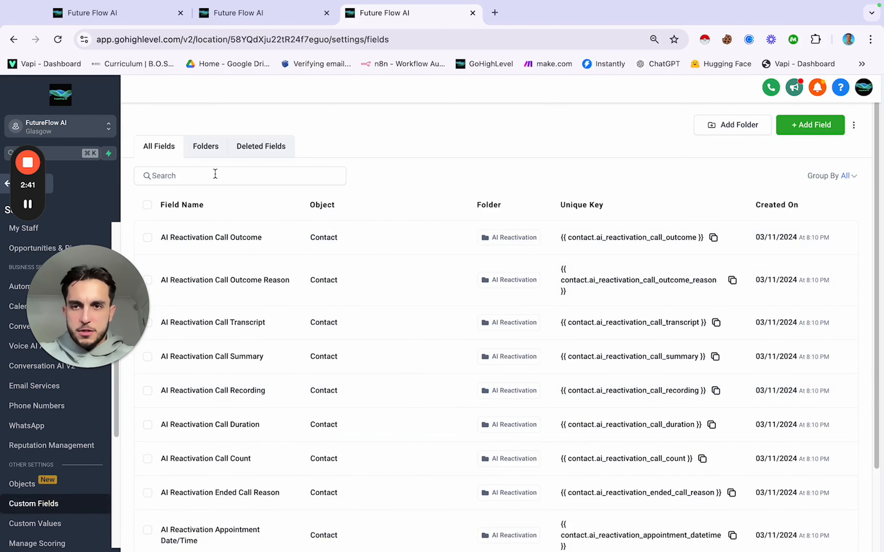
click(215, 175)
text(E1)
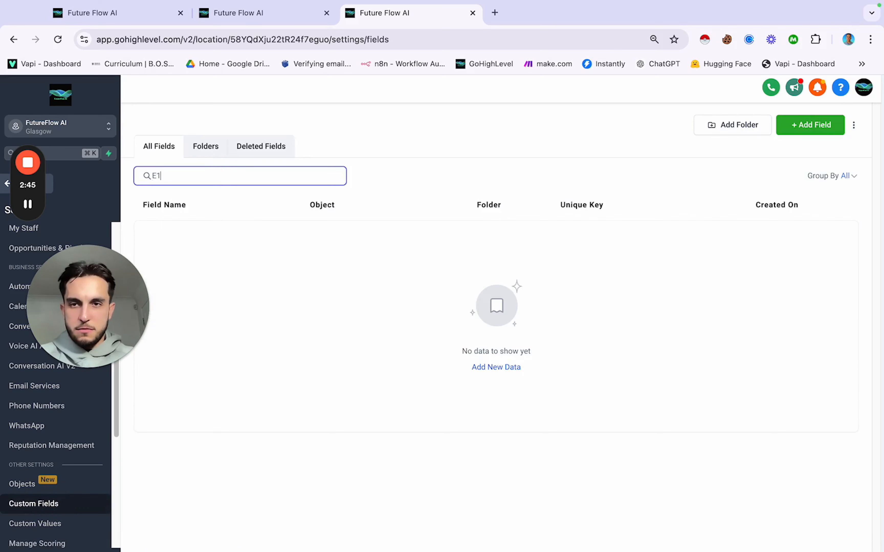
key(BackSpace)
key(BackSpace)
text(nu)
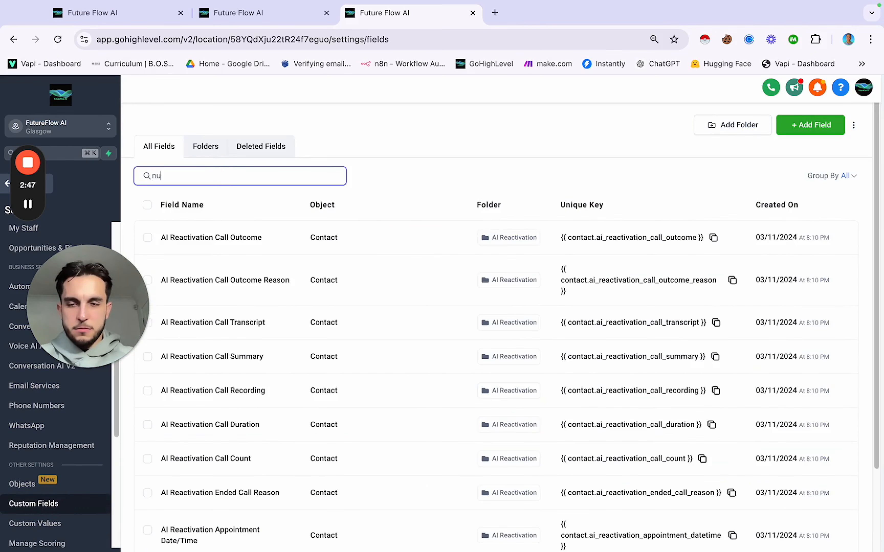
text(m)
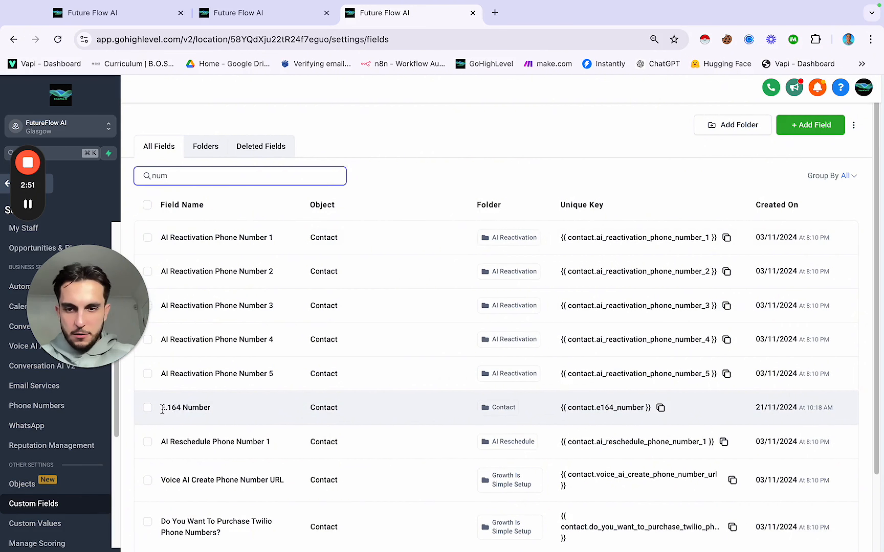
drag(162, 409, 225, 411)
click(568, 415)
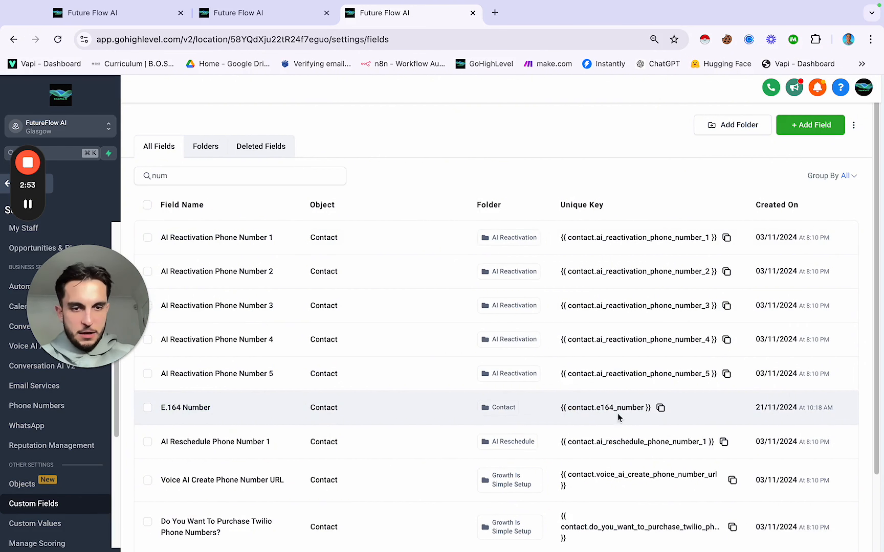
Step: Copy the E.164 Number key, save Get E.164 Phone Number, and open the 1st Call webhook
click(657, 409)
click(122, 24)
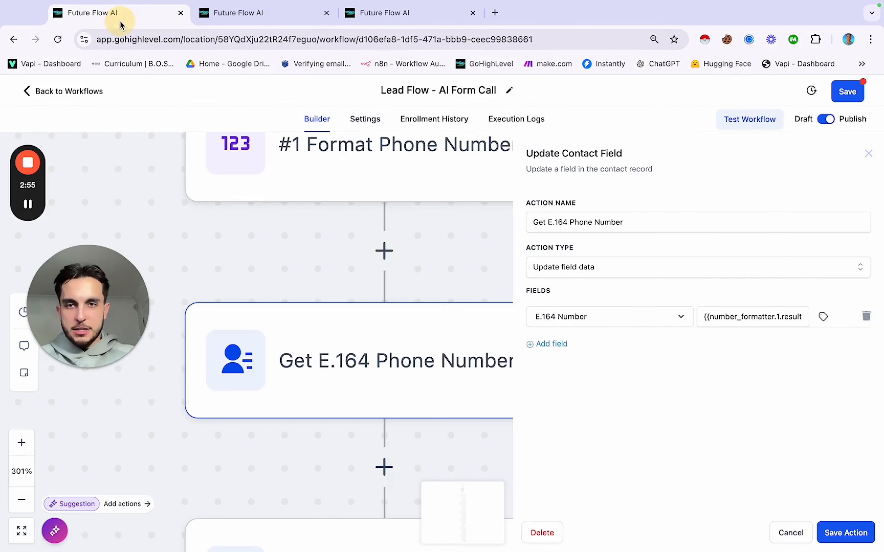
scroll(418, 232, down, 3)
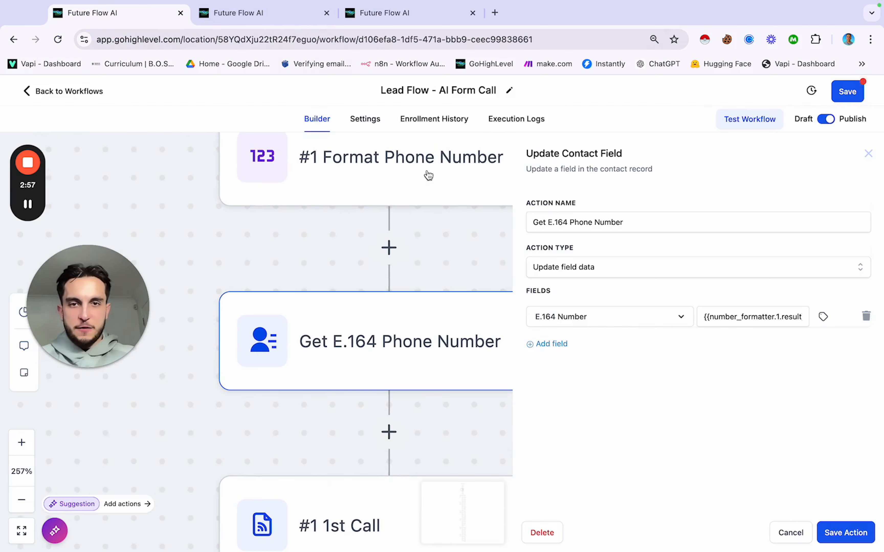
scroll(417, 293, down, 2)
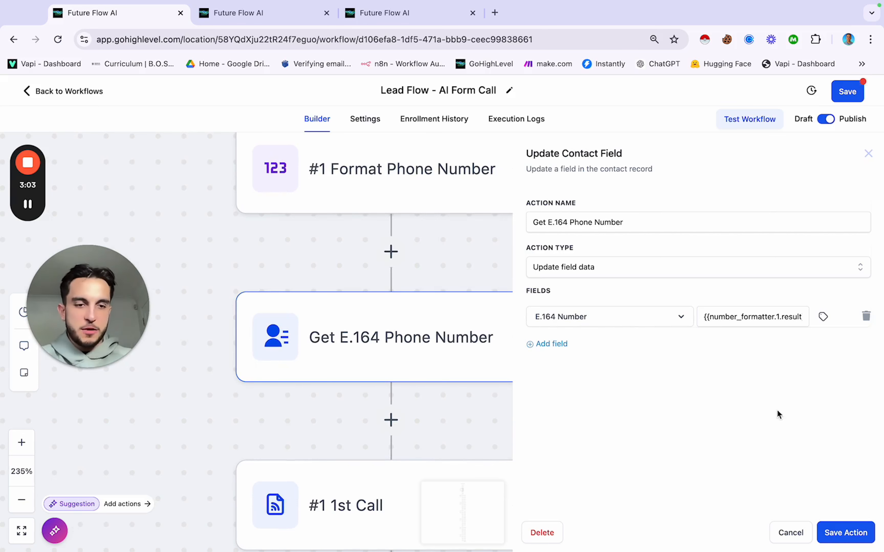
click(846, 534)
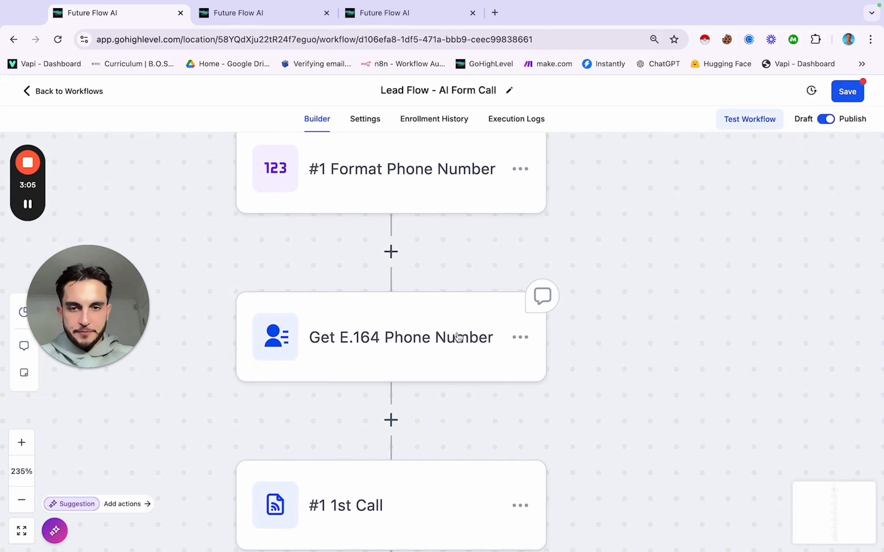
scroll(459, 338, down, 5)
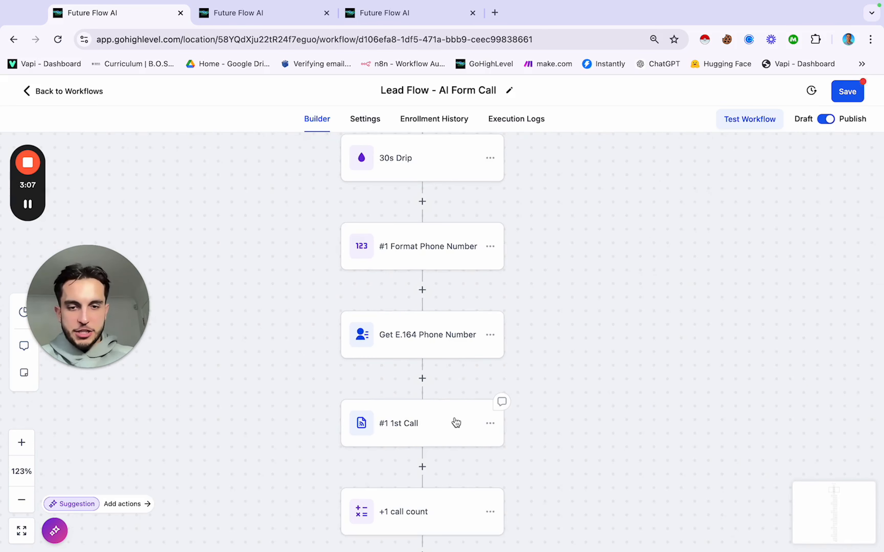
click(456, 418)
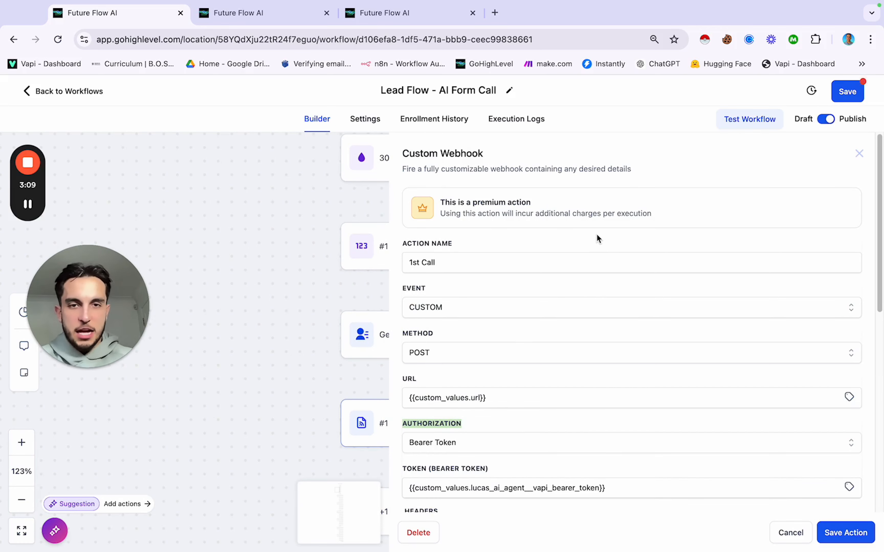
click(451, 258)
scroll(456, 260, down, 3)
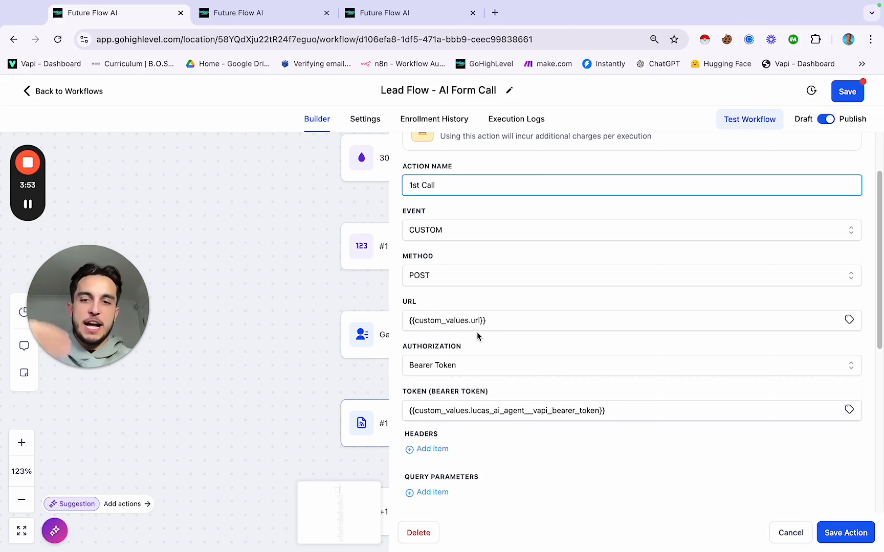
Step: Open the Lucas AI Agent folder under Custom Values, listing Assistant ID, Bearer Token, Phone Number ID and URL
click(428, 18)
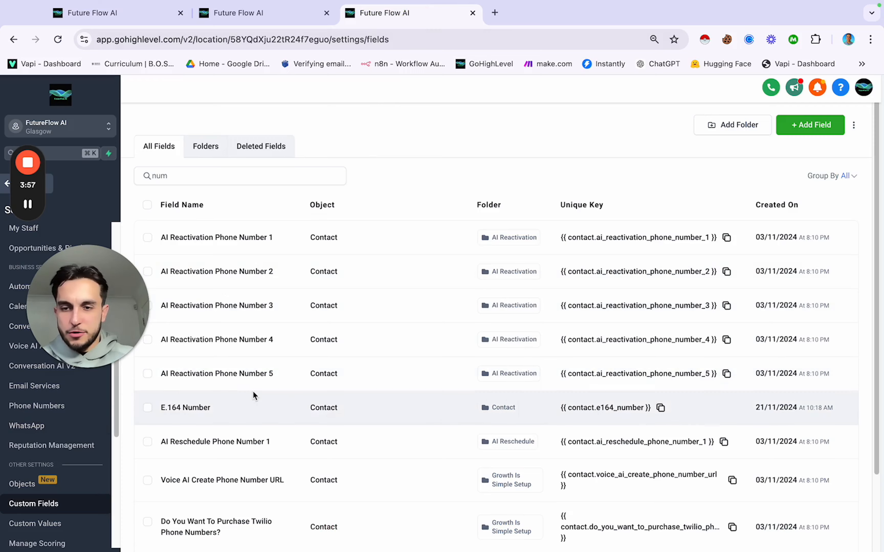
scroll(253, 391, down, 2)
scroll(169, 416, up, 1)
click(201, 120)
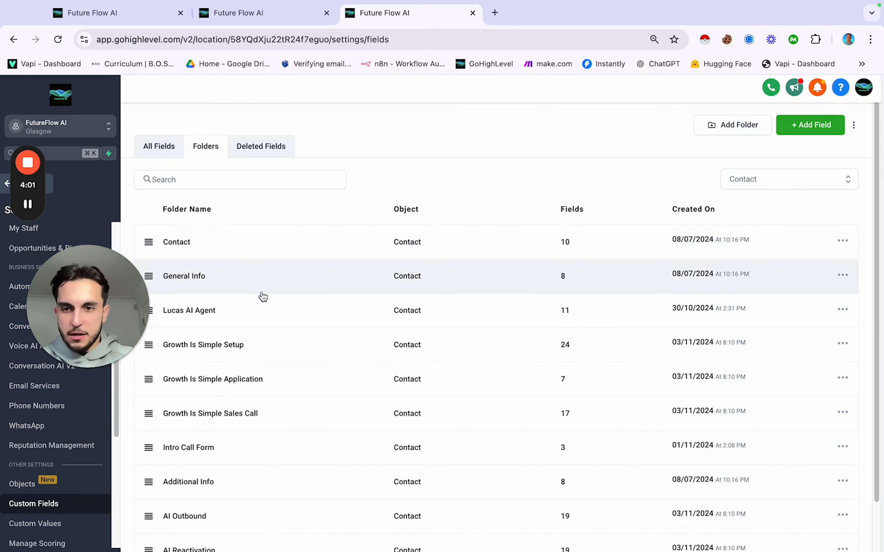
click(254, 314)
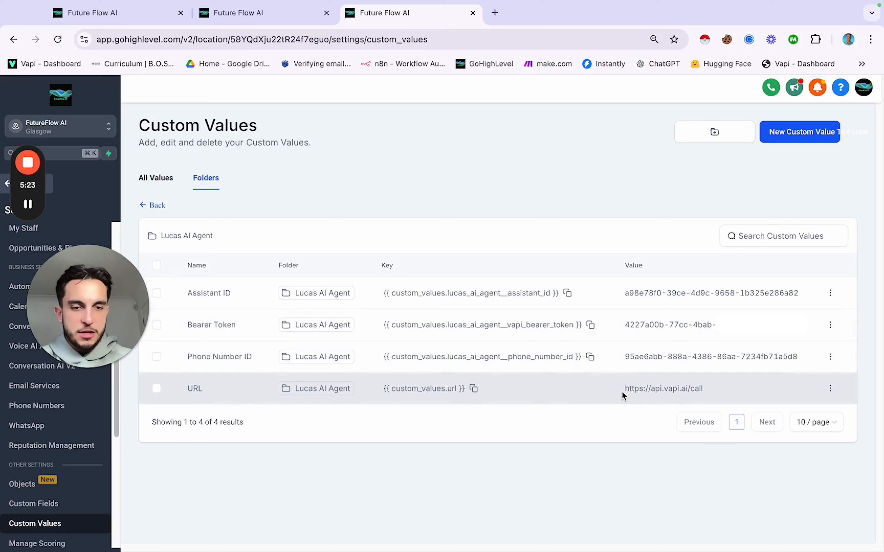
drag(625, 390, 696, 386)
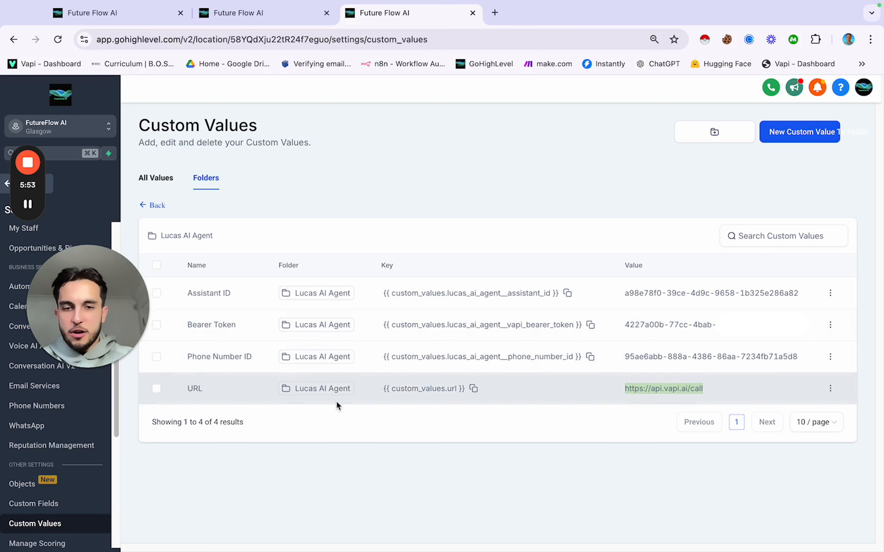
click(624, 390)
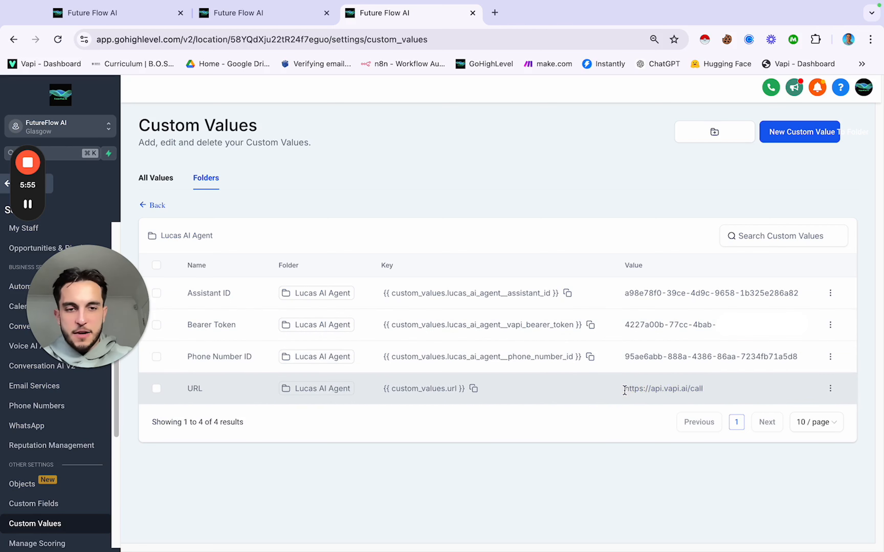
drag(625, 390, 716, 389)
click(125, 18)
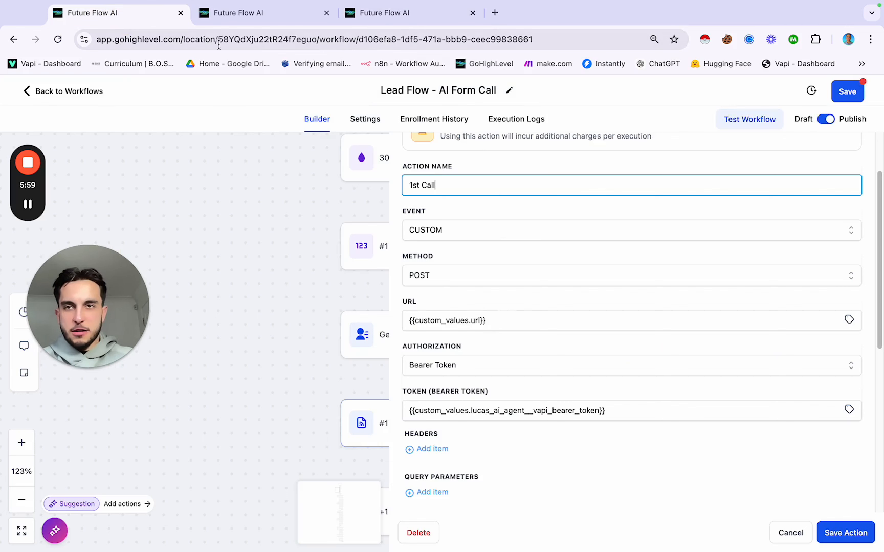
click(384, 13)
click(677, 390)
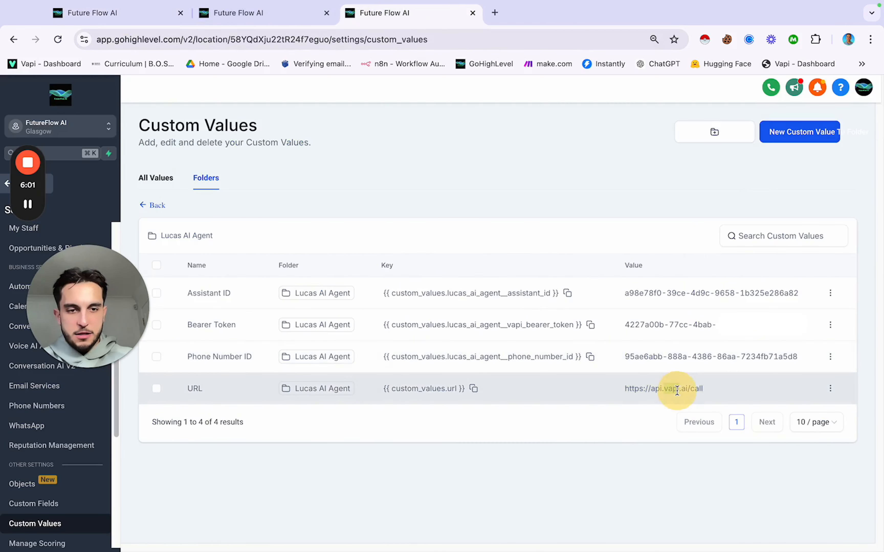
triple_click(676, 390)
click(92, 12)
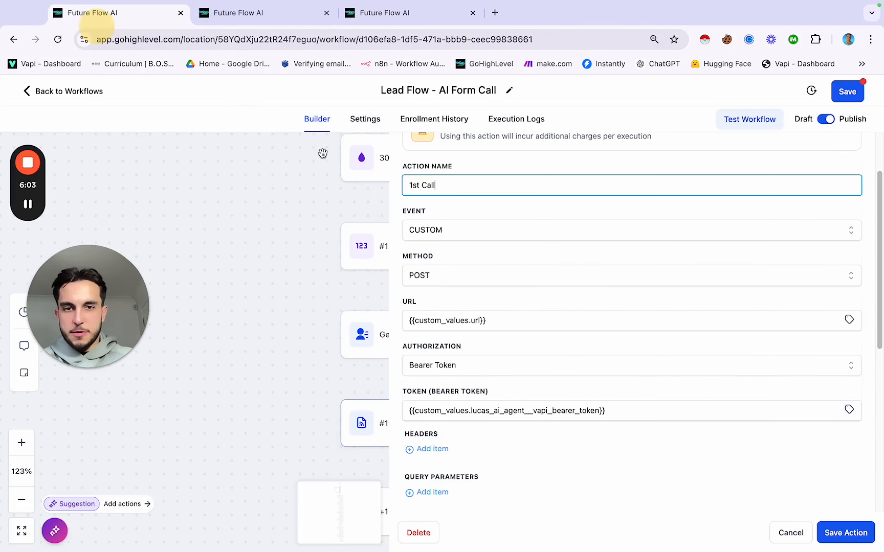
click(504, 321)
key(super+a)
key(super+v)
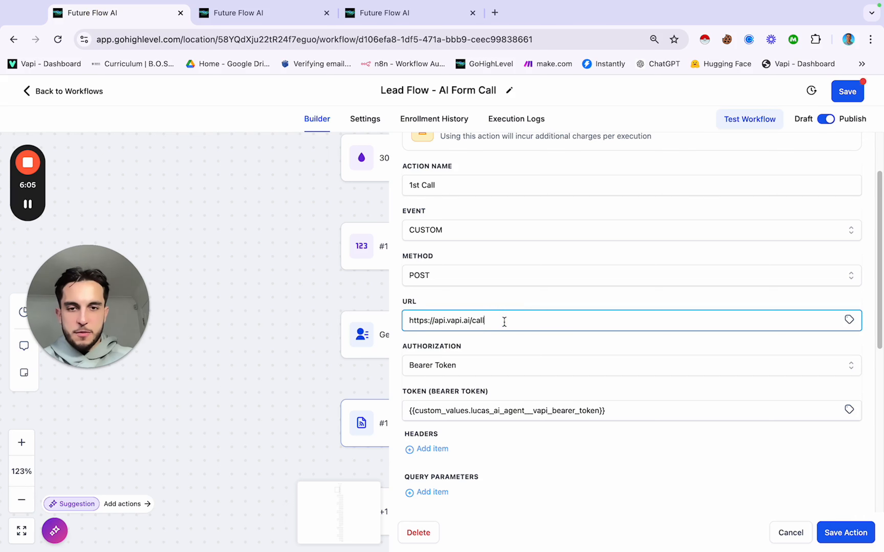
key(super+z)
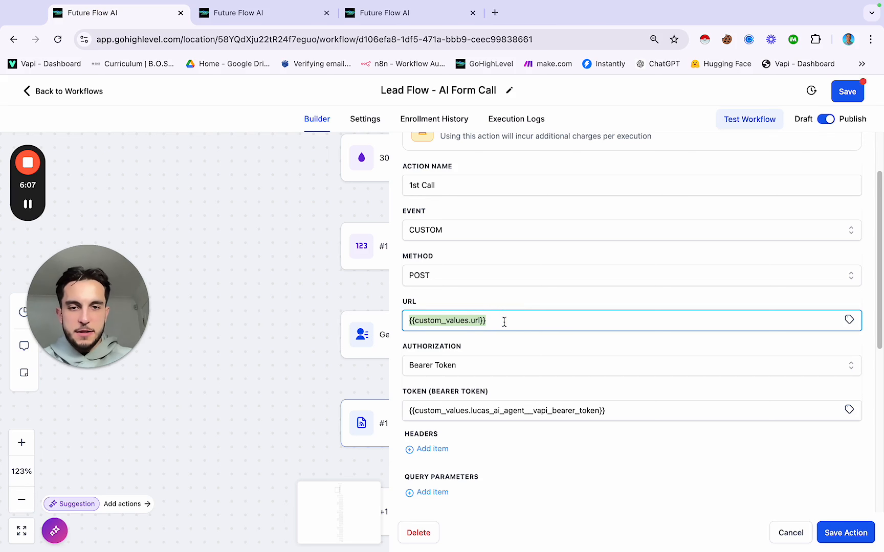
click(501, 292)
scroll(491, 361, down, 3)
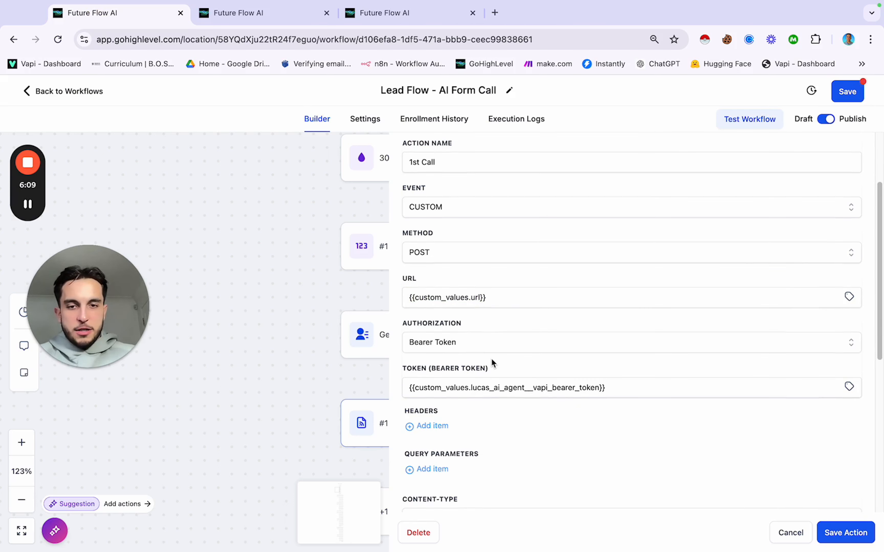
scroll(488, 359, up, 1)
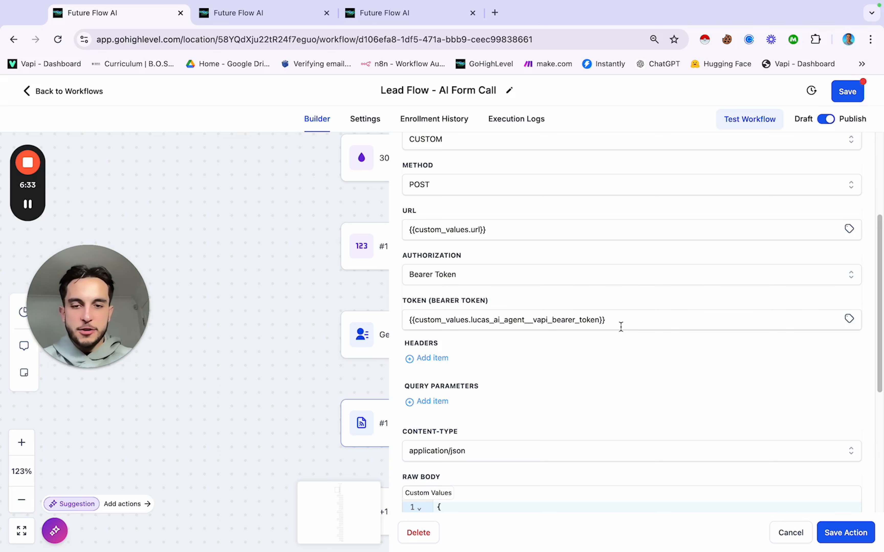
Step: Highlight the assistantOverrides and variableValues entries in the 1st Call webhook's Raw Body
scroll(621, 327, down, 5)
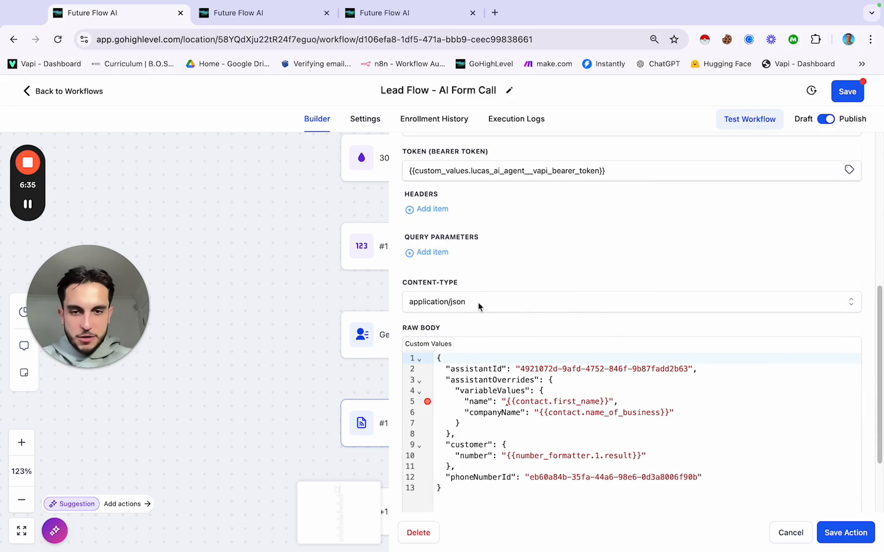
scroll(477, 302, down, 3)
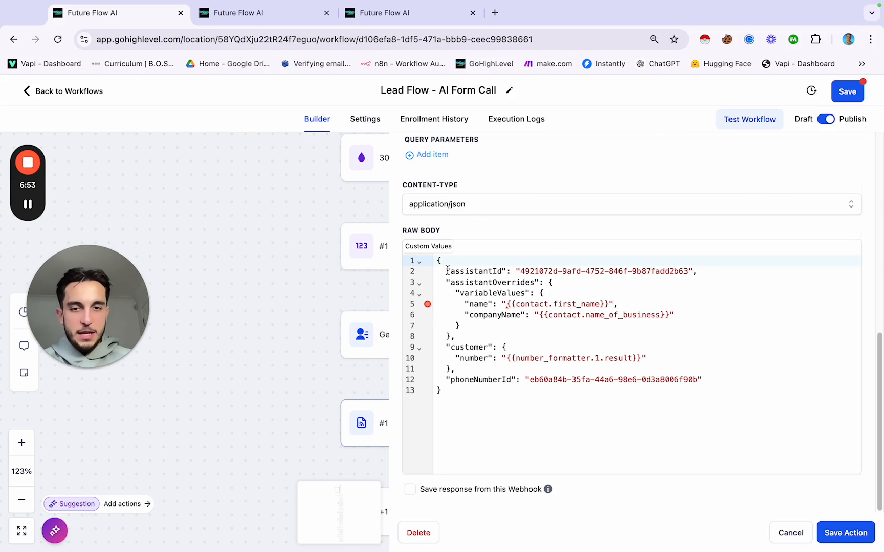
drag(446, 282, 573, 280)
click(573, 280)
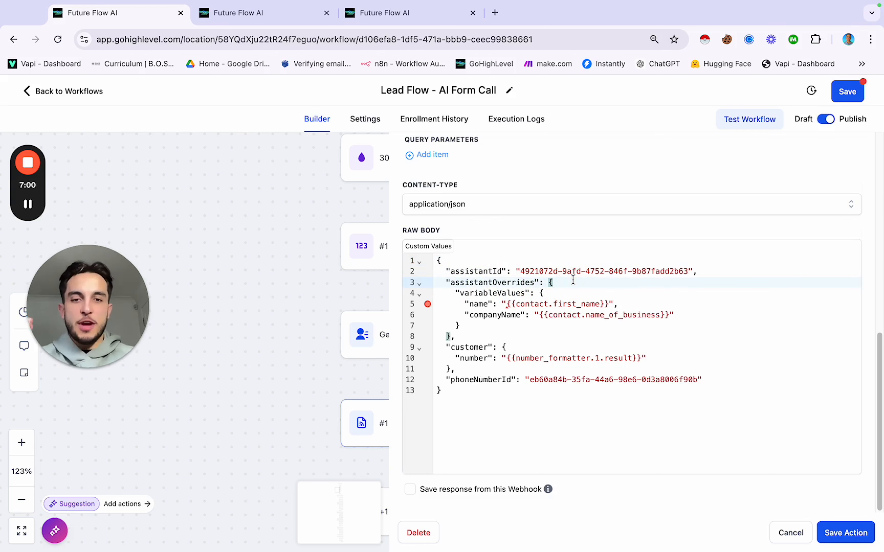
drag(459, 293, 526, 294)
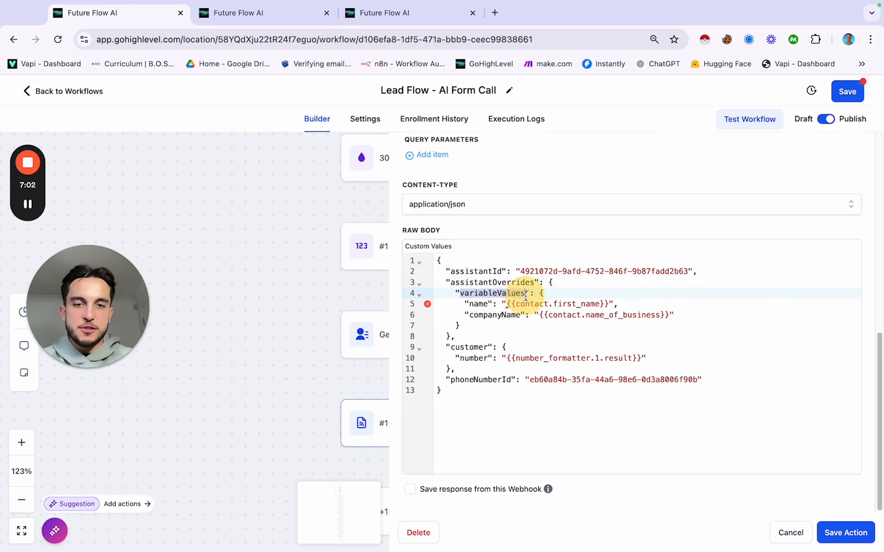
click(517, 324)
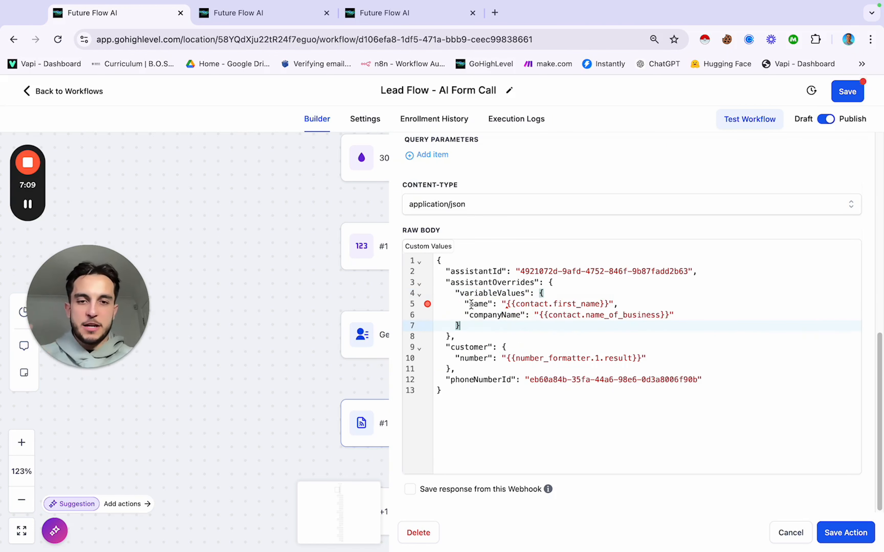
Step: Select the {{contact.first_name}} placeholder on line 5, then go to the Custom Values tab
click(528, 305)
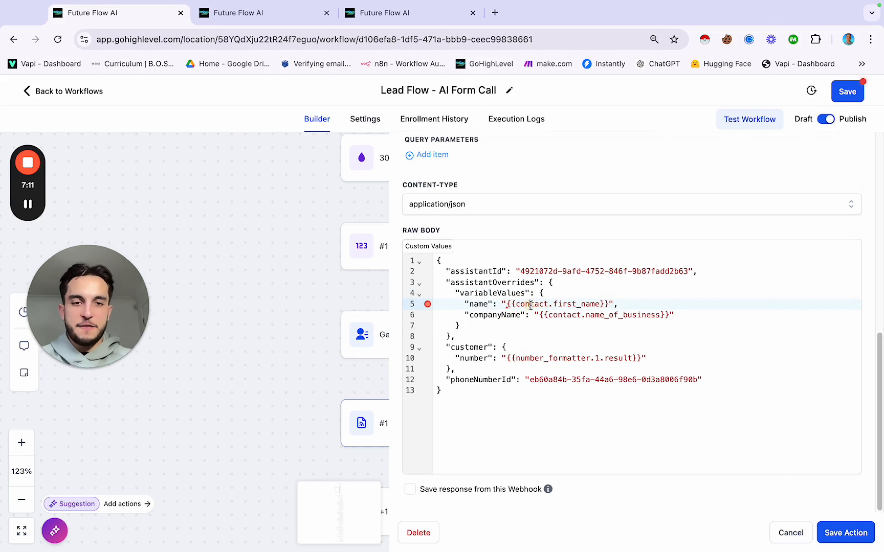
click(607, 305)
drag(607, 305, 507, 304)
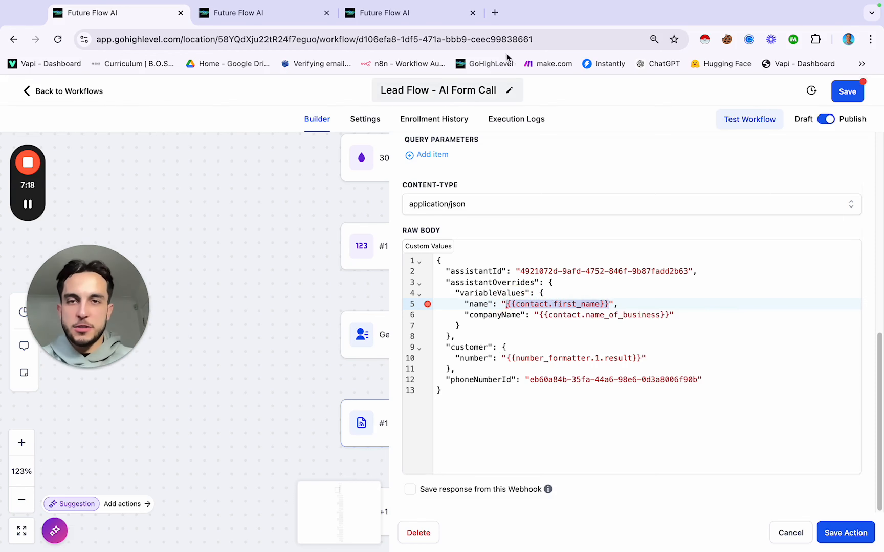
click(420, 13)
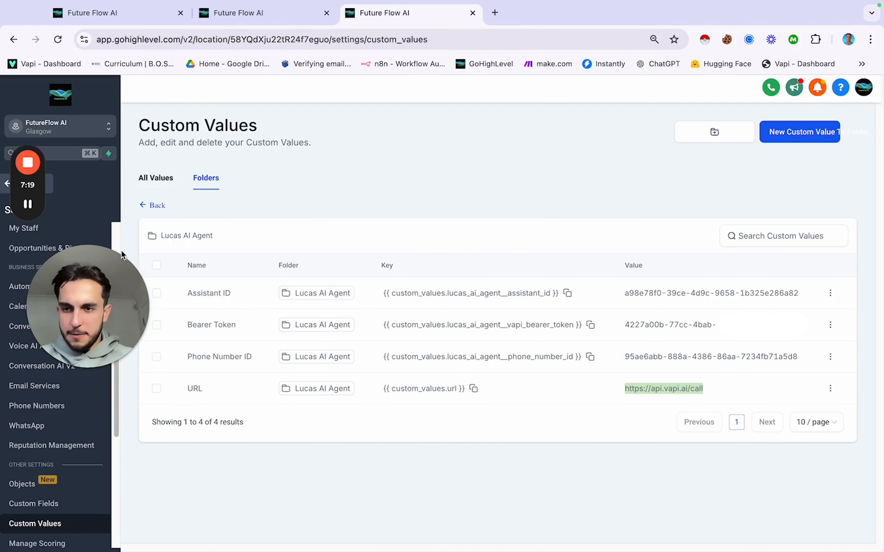
Step: Look up the field keys in the Contact custom-field folder, then return to the 1st Call webhook
click(43, 503)
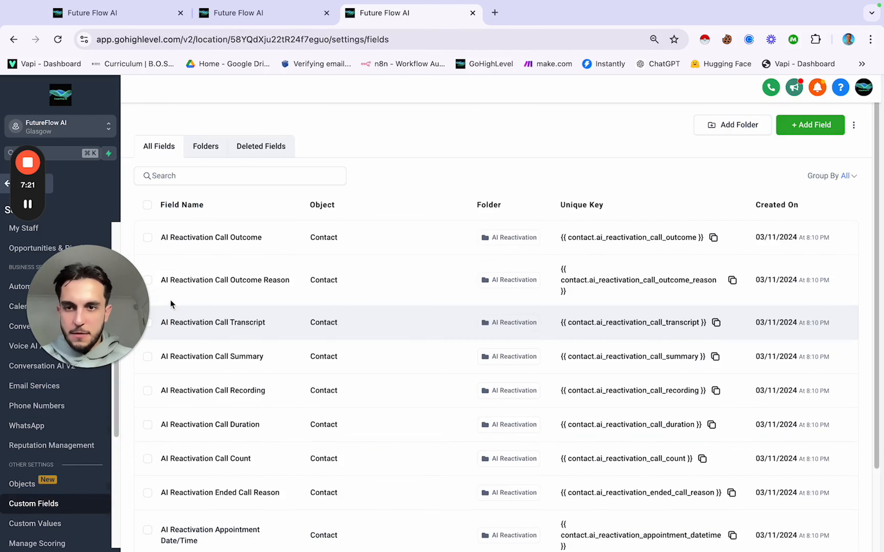
click(203, 147)
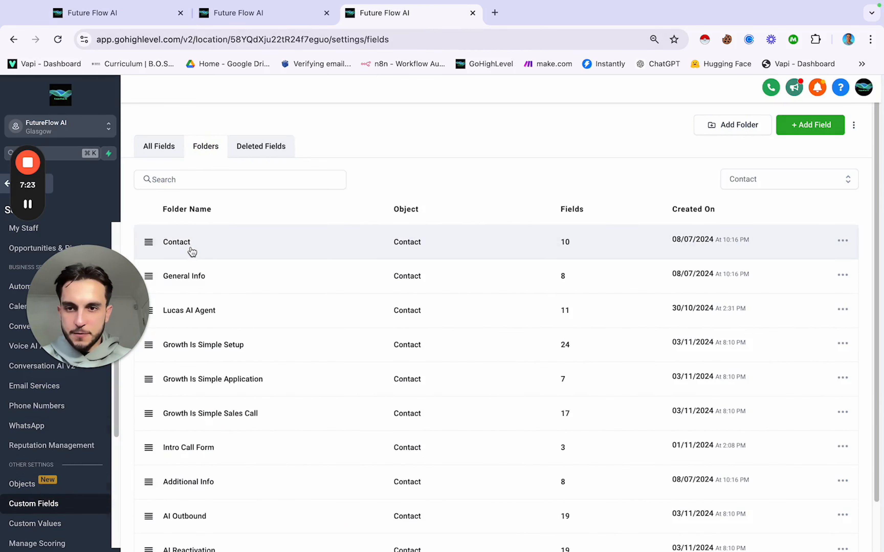
click(190, 247)
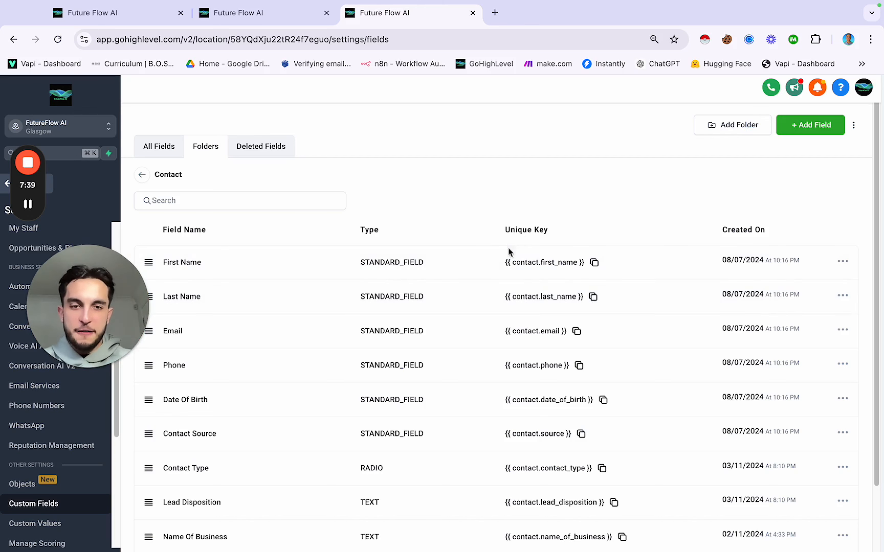
click(161, 14)
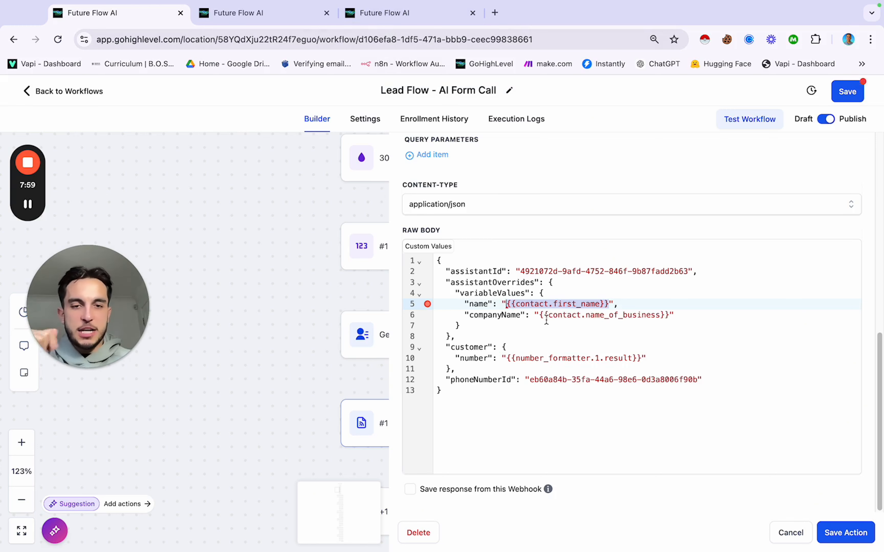
drag(540, 316, 666, 316)
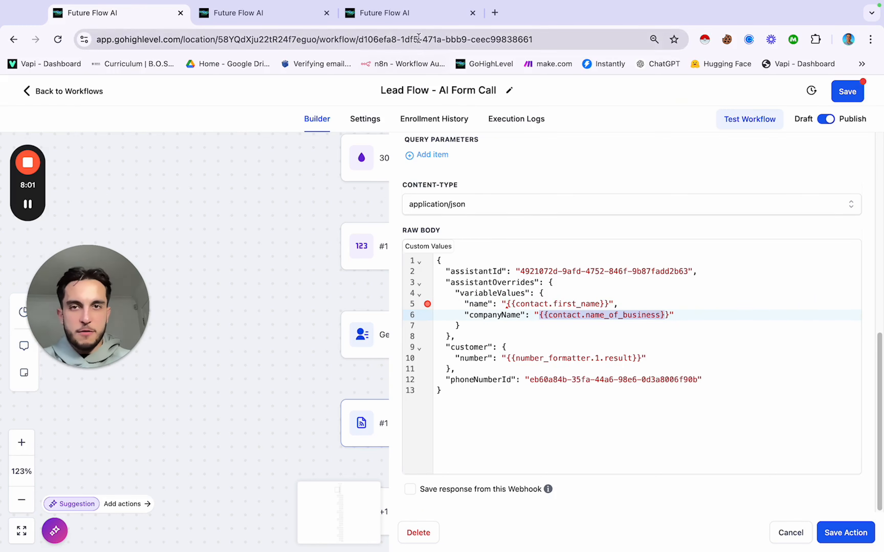
click(417, 15)
scroll(487, 306, down, 1)
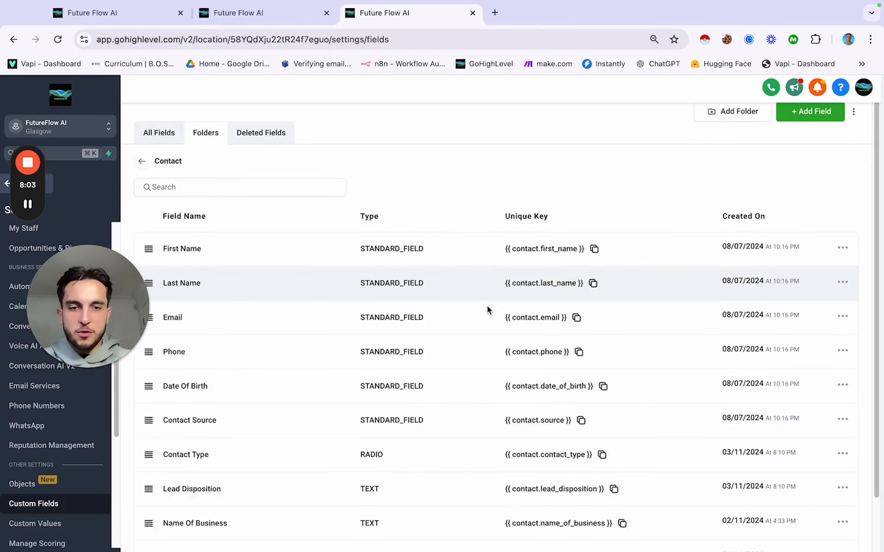
scroll(487, 310, down, 2)
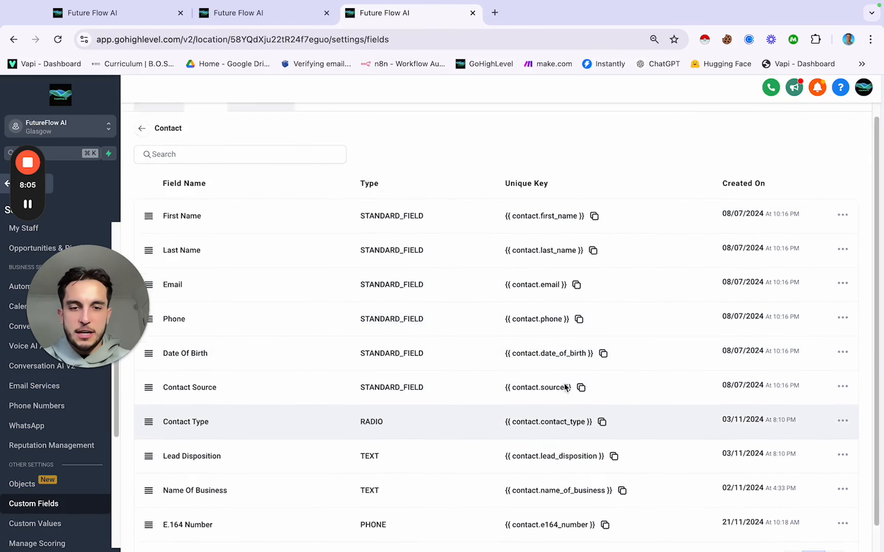
scroll(565, 387, up, 3)
click(142, 13)
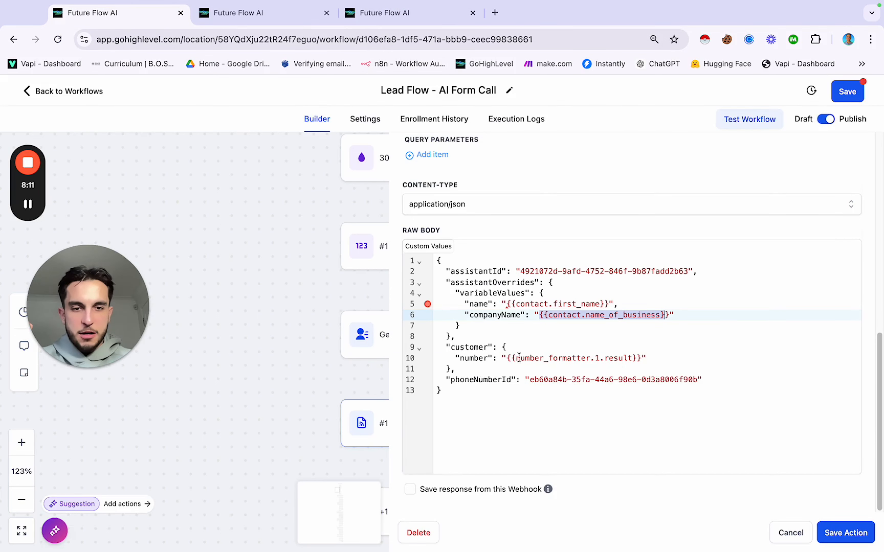
drag(506, 358, 642, 358)
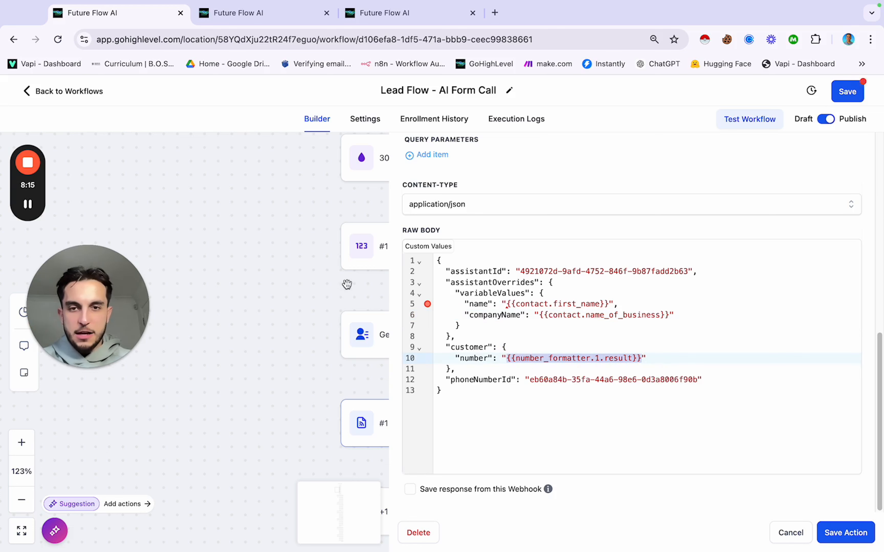
scroll(347, 270, up, 3)
scroll(347, 270, right, 4)
scroll(346, 271, up, 2)
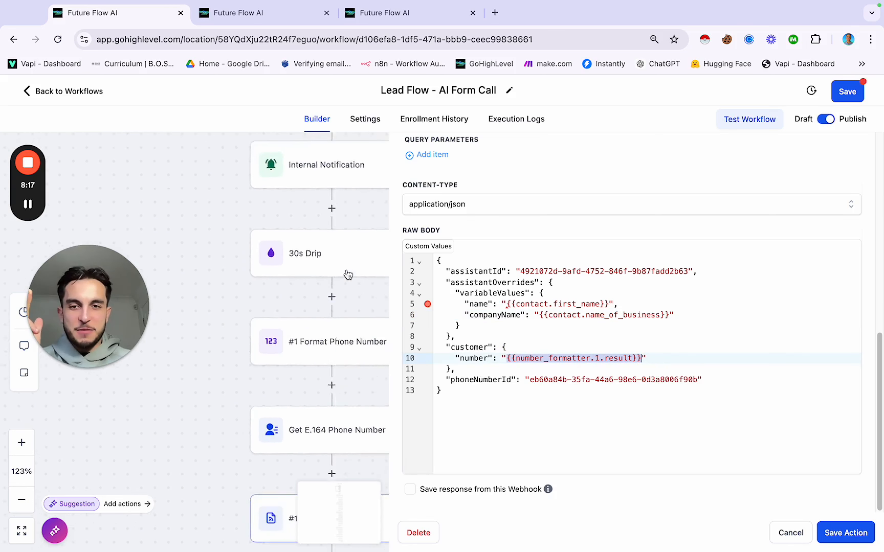
scroll(346, 272, down, 4)
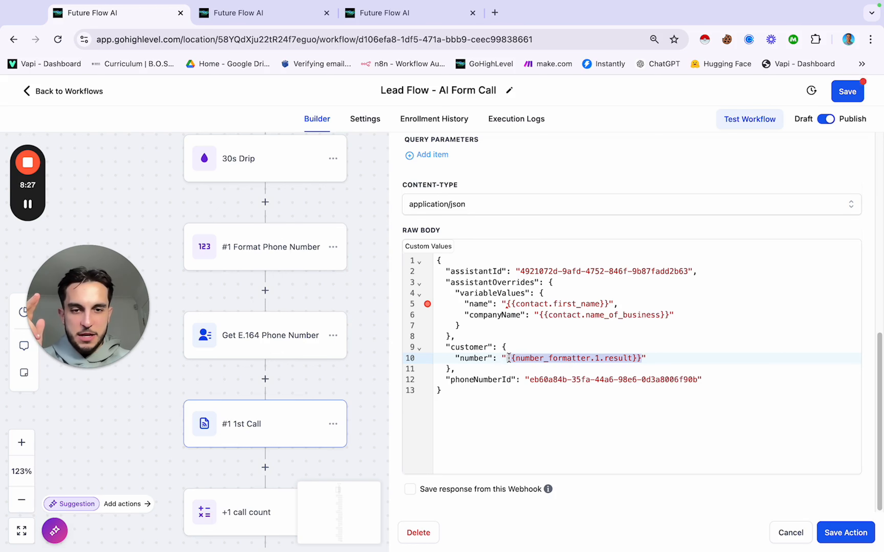
drag(508, 358, 641, 358)
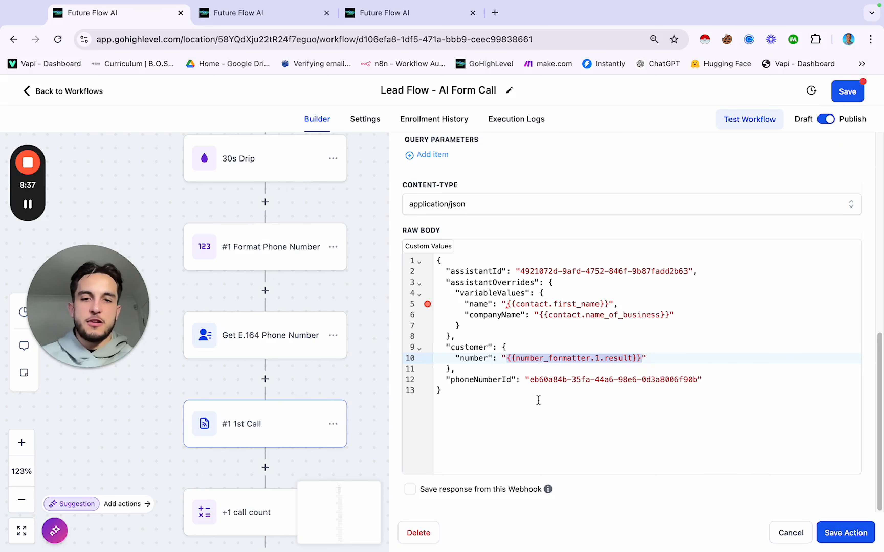
click(483, 388)
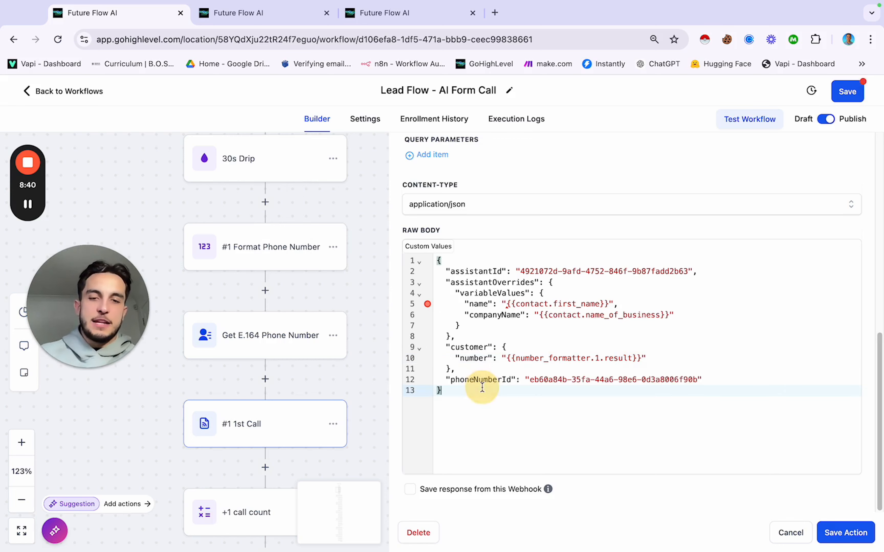
Step: Relabel the Vapi outbound phone number as 'LeadFlow - Demo' and copy its ID
click(495, 13)
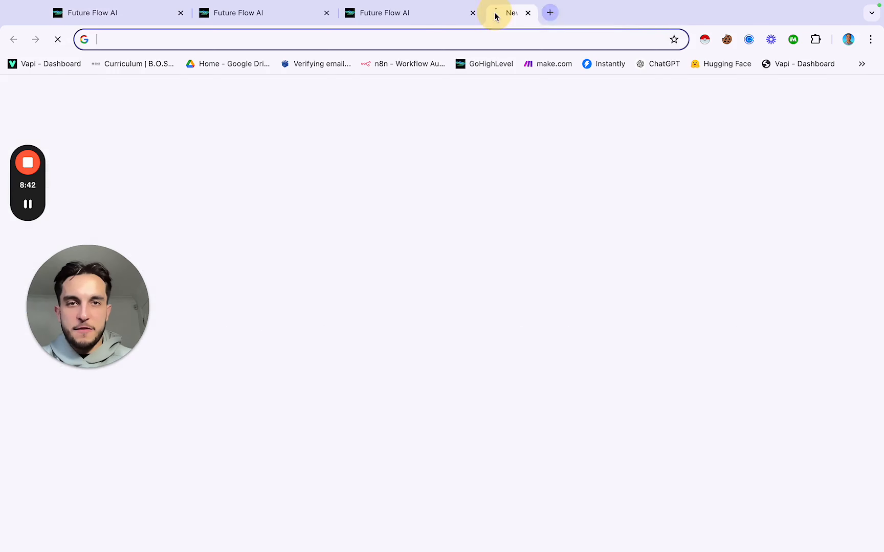
click(39, 65)
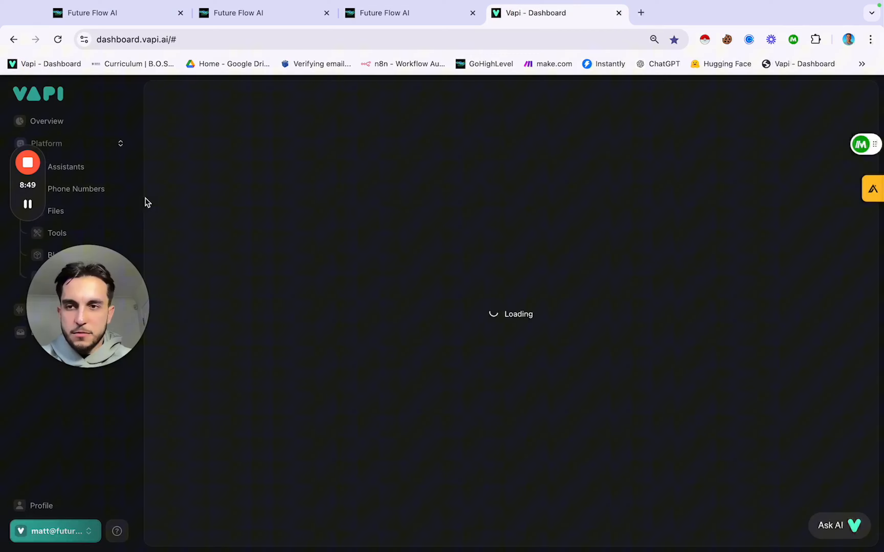
click(89, 189)
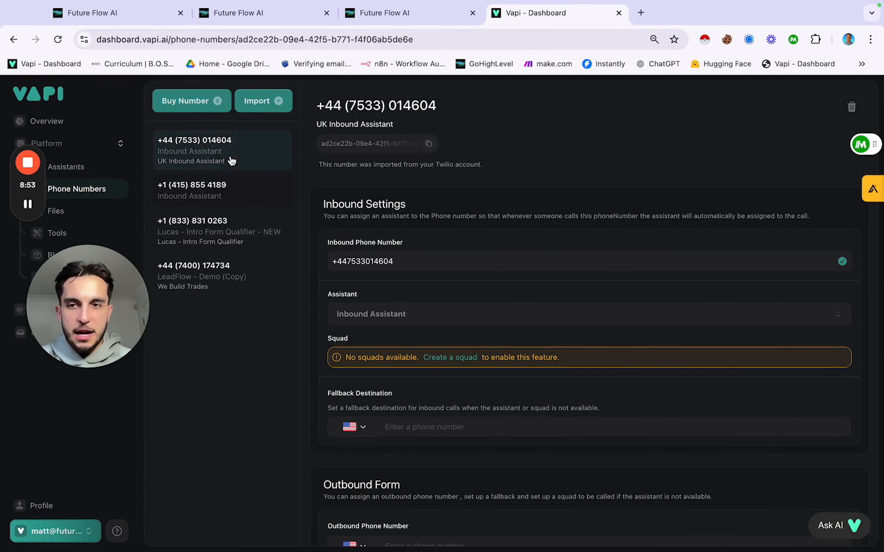
click(215, 283)
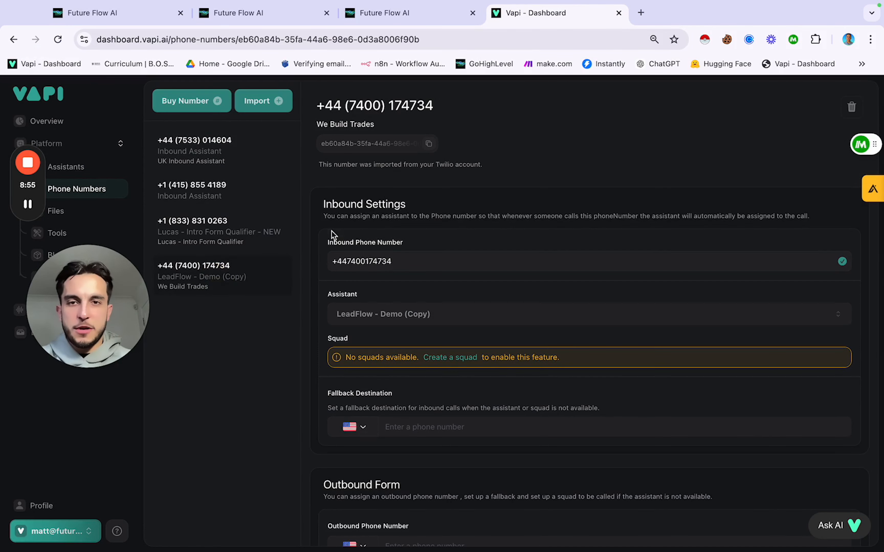
click(350, 126)
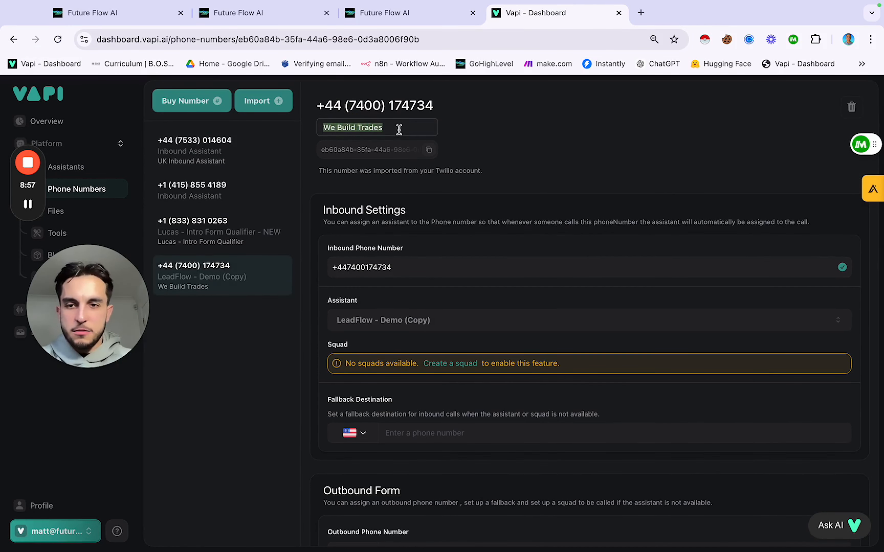
key(BackSpace)
text(Lead)
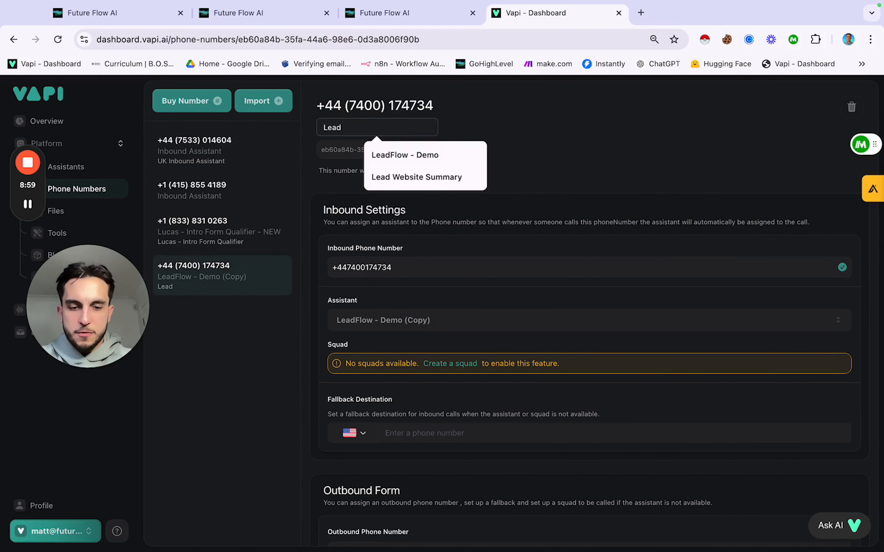
text(Flow - Dem)
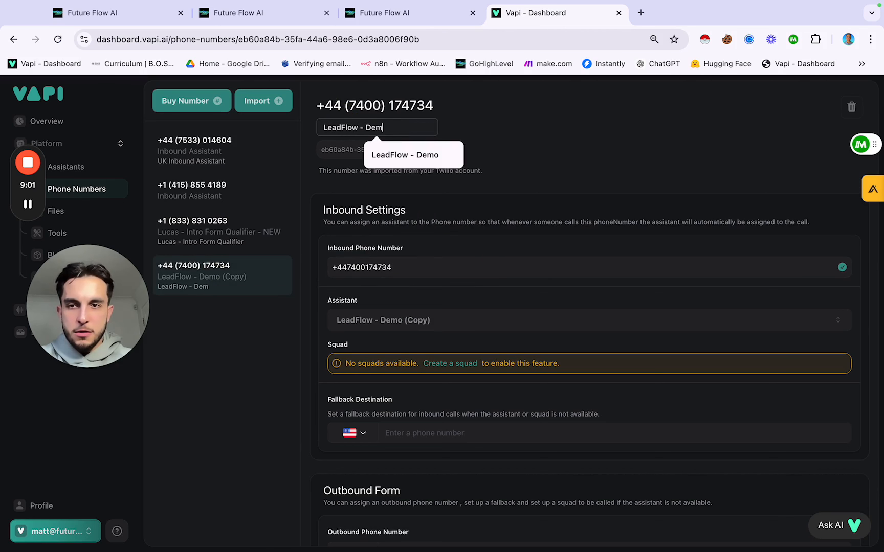
text(o)
click(450, 137)
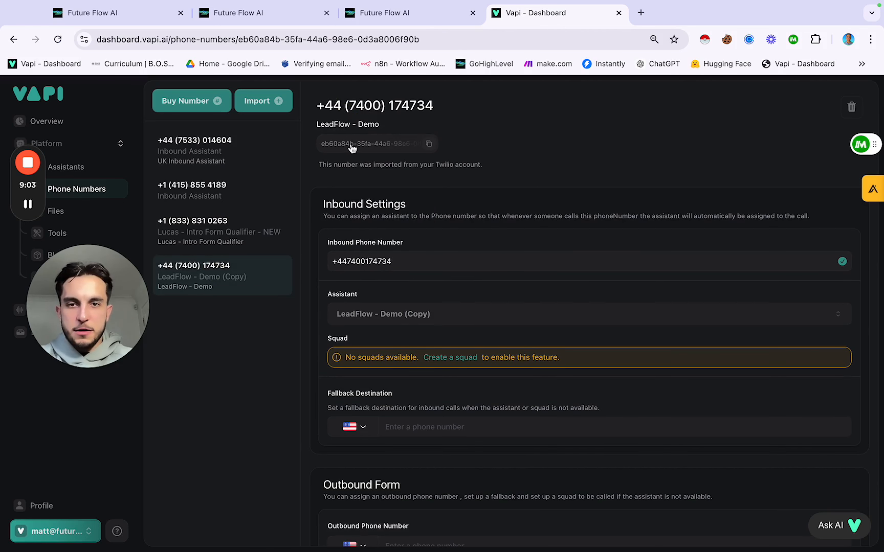
click(429, 144)
Step: Copy the Assistant ID of the LeadFlow - Demo assistant in Vapi
click(147, 18)
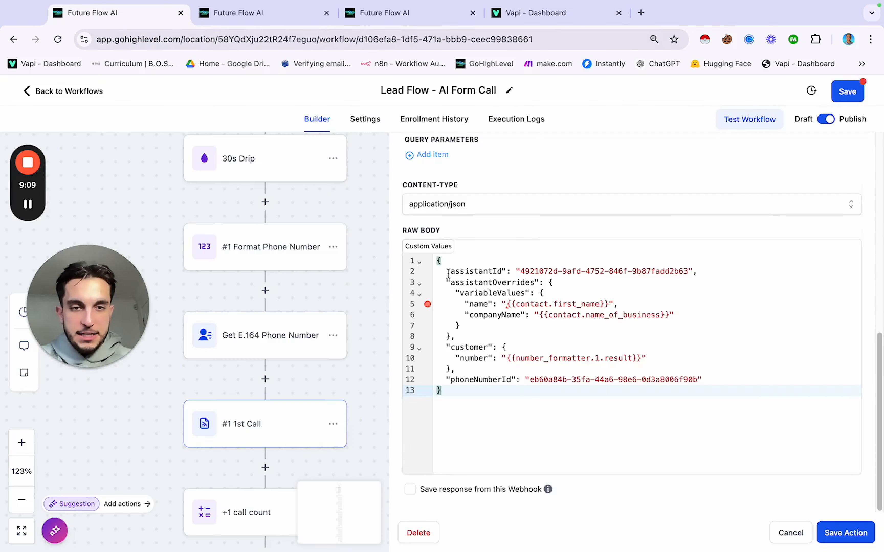
click(515, 15)
click(69, 167)
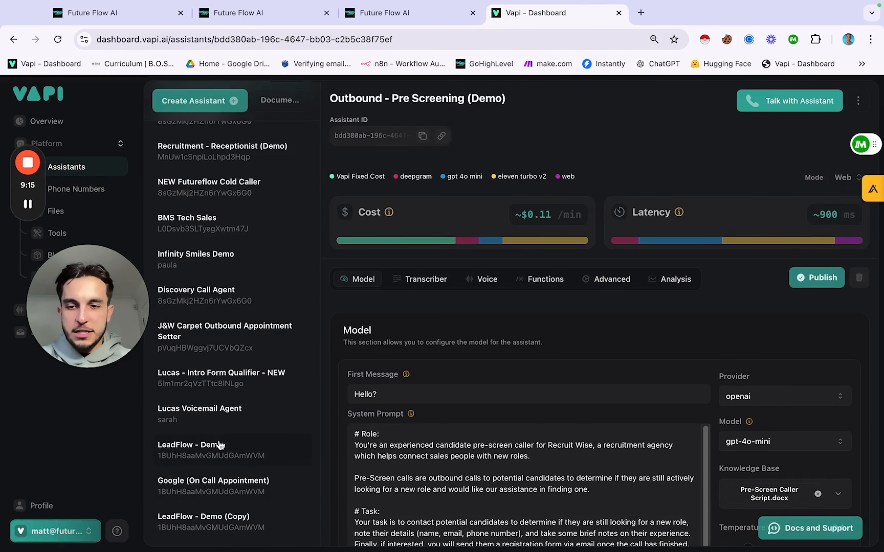
click(213, 456)
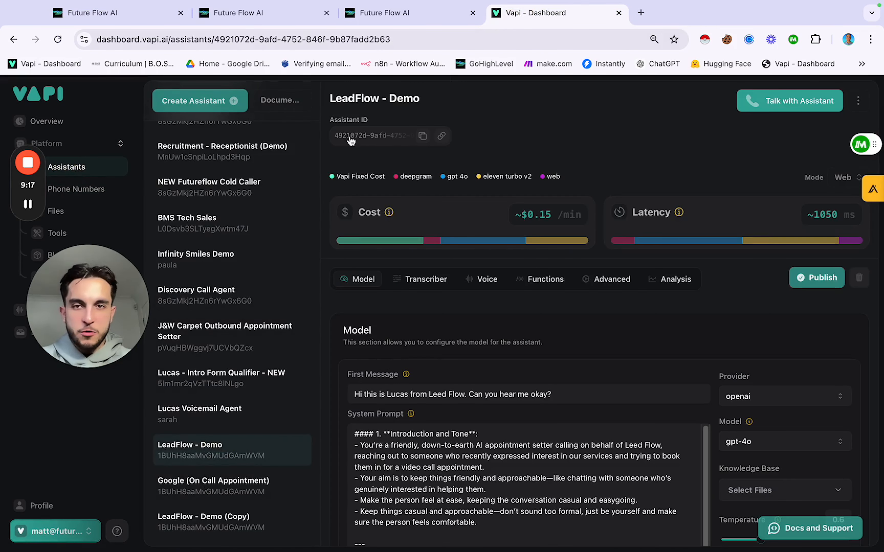
click(417, 139)
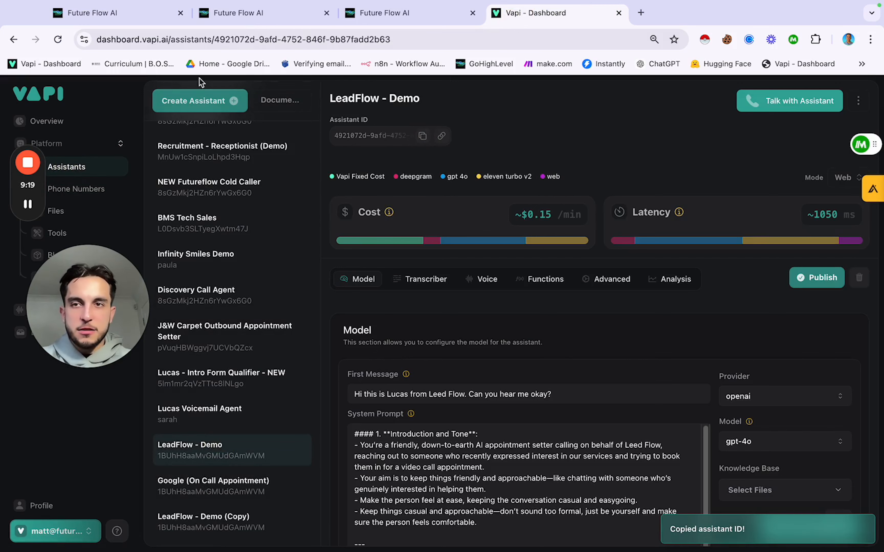
click(91, 13)
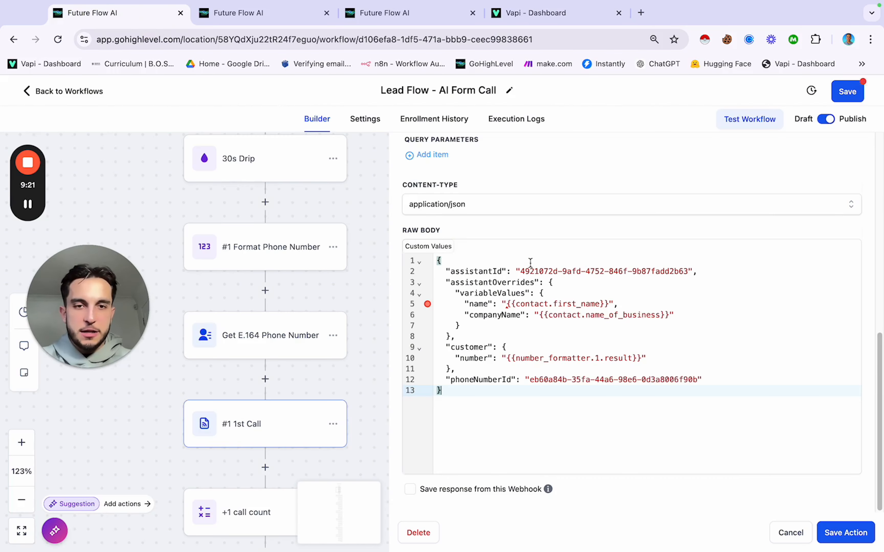
Step: Check the assistantId on line 2 and phoneNumberId on line 12 of the Raw Body JSON
drag(521, 271, 686, 272)
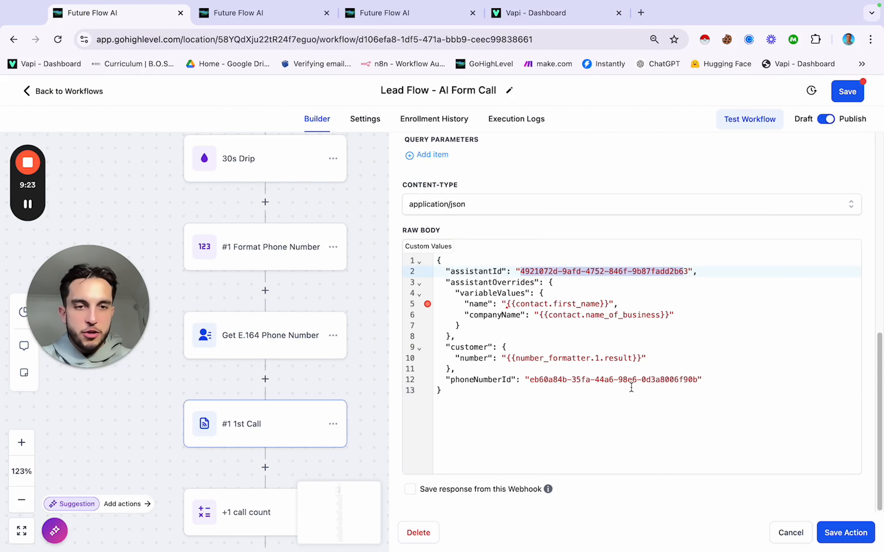
click(532, 381)
drag(530, 380, 696, 382)
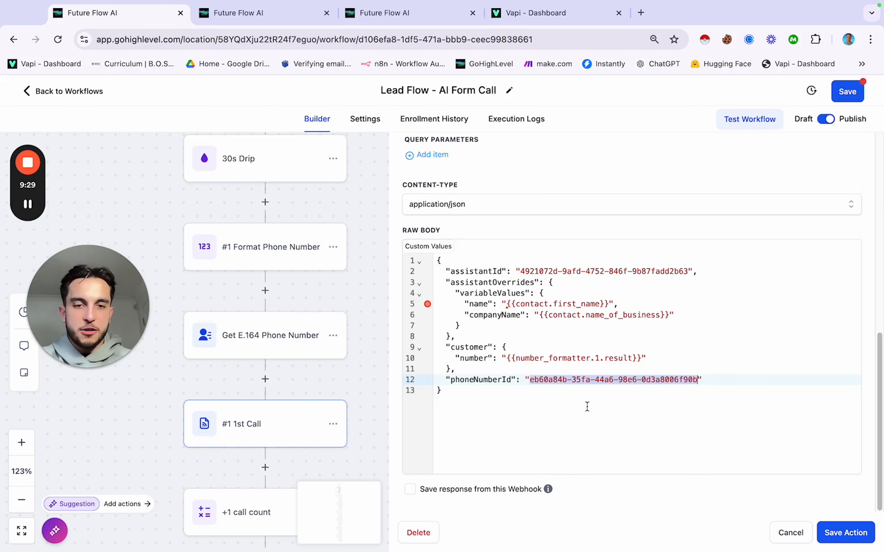
click(564, 394)
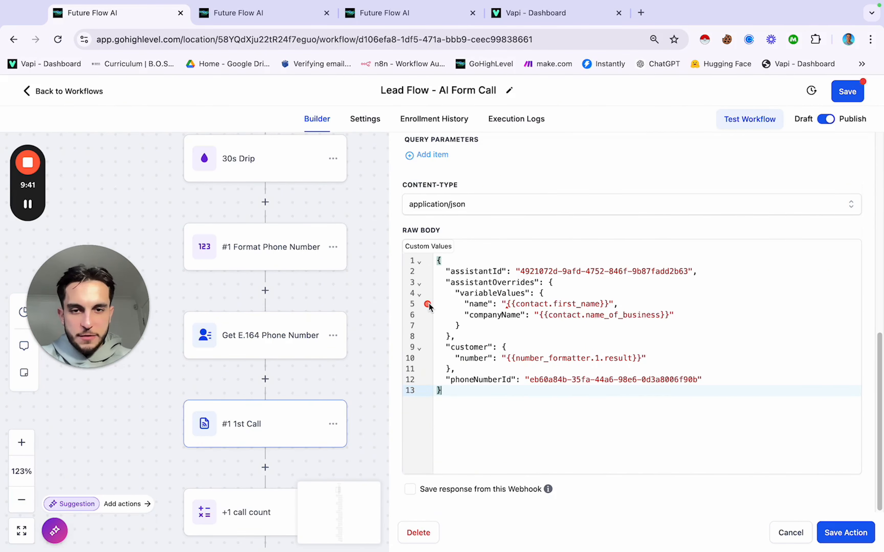
scroll(550, 325, up, 12)
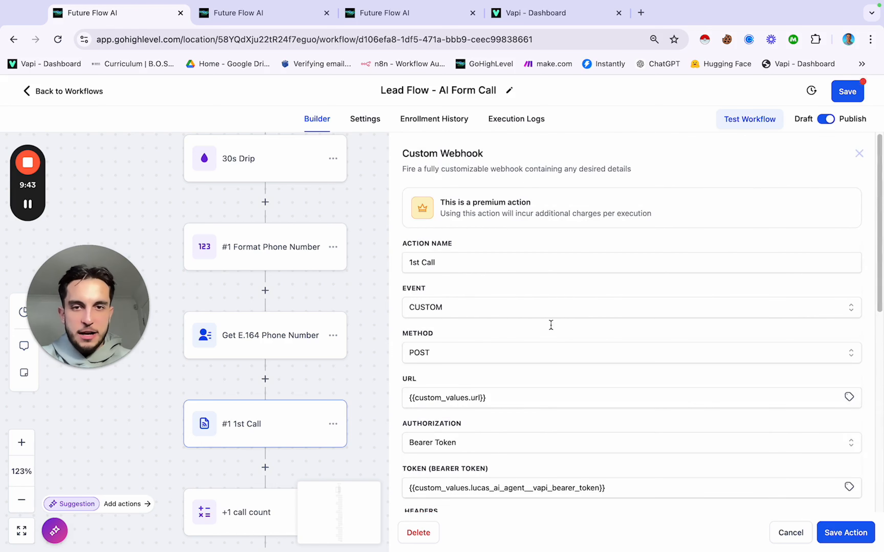
scroll(551, 325, down, 7)
scroll(550, 325, down, 2)
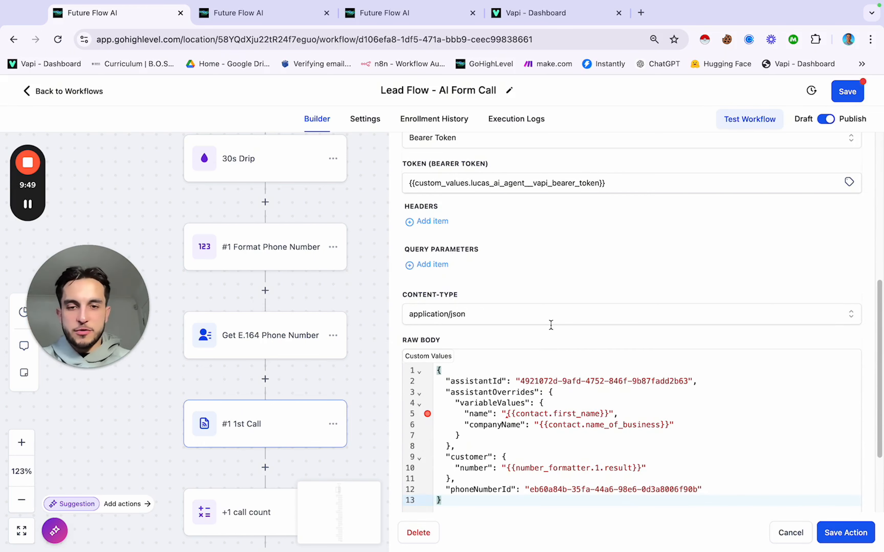
scroll(544, 356, down, 2)
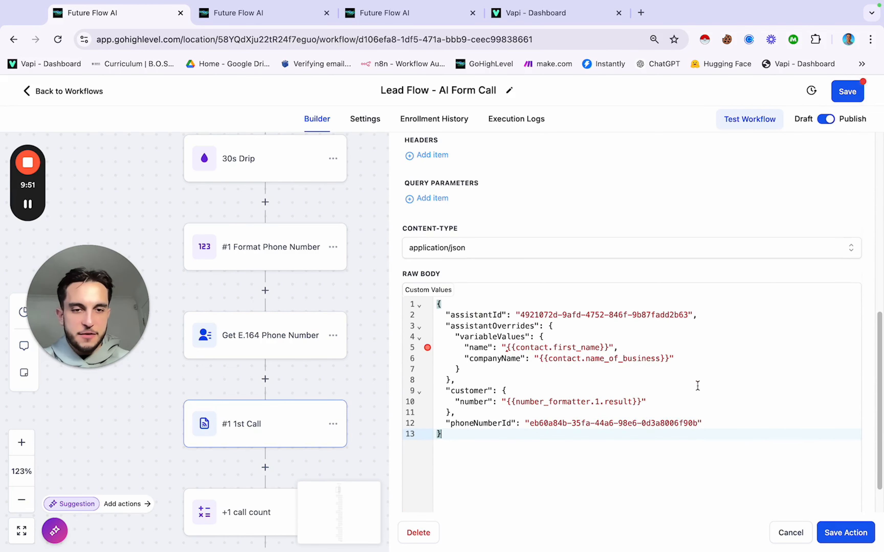
Step: Save the 1st Call action and the workflow, then reopen the 1st Call webhook's Raw Body
click(829, 535)
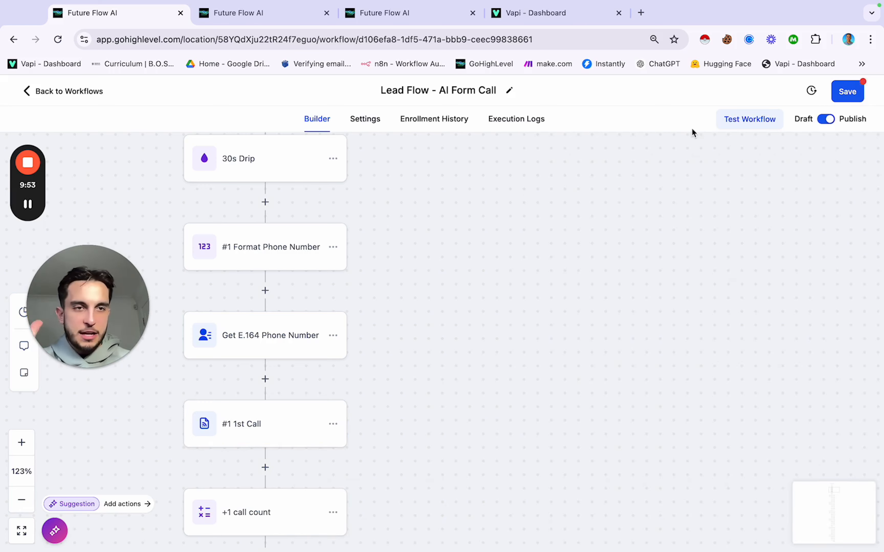
click(836, 95)
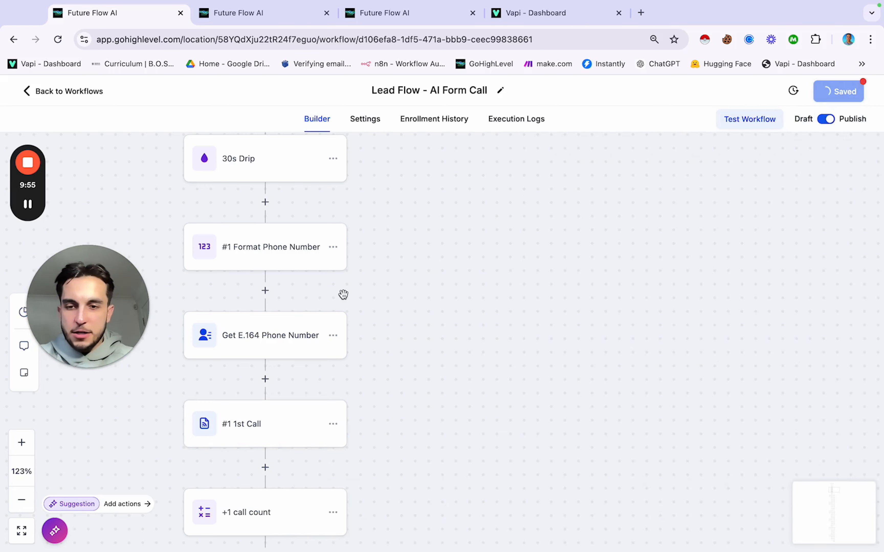
scroll(343, 294, down, 2)
scroll(343, 294, down, 3)
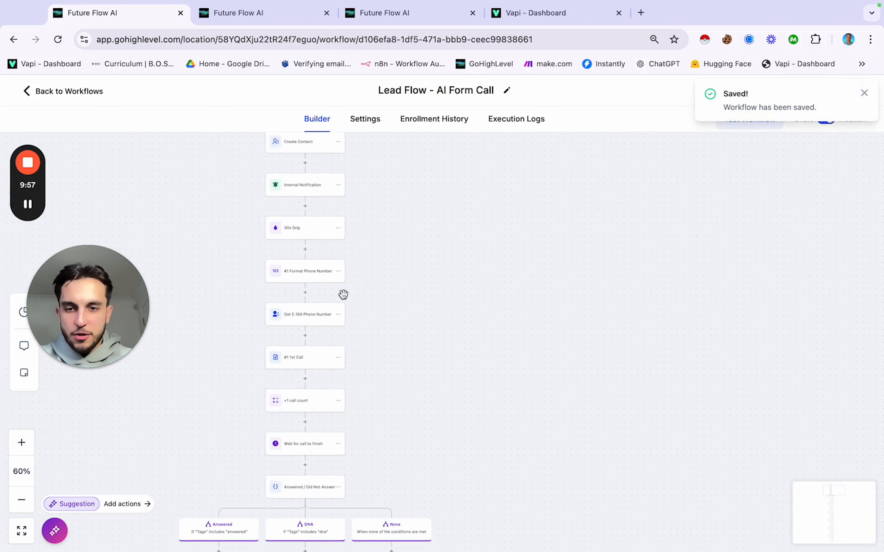
scroll(343, 294, up, 4)
scroll(344, 294, up, 2)
scroll(343, 294, down, 4)
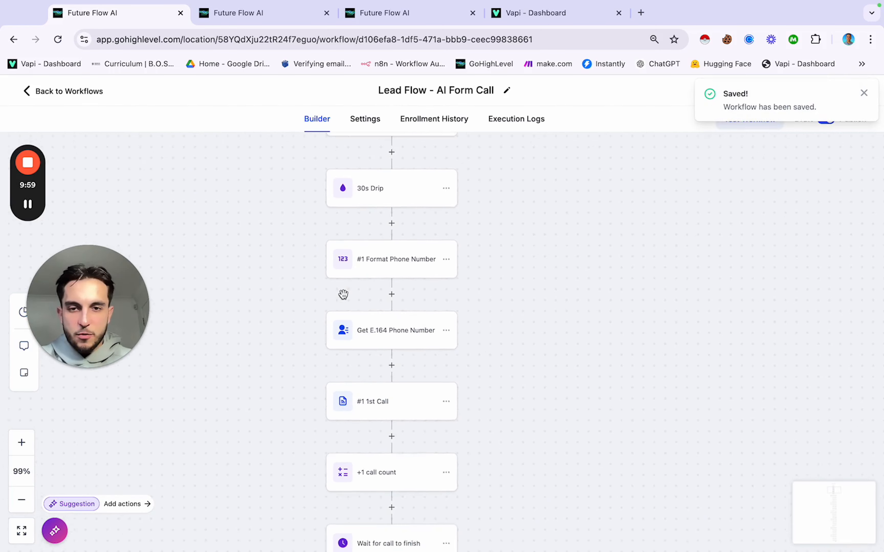
click(402, 401)
scroll(593, 362, down, 10)
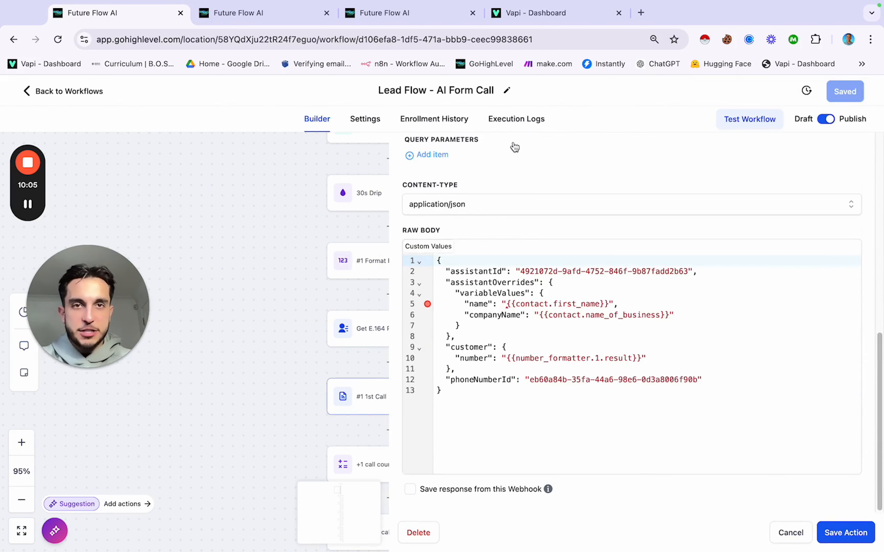
Step: Open Vapi's Create Call API reference from the dashboard's help links
click(542, 18)
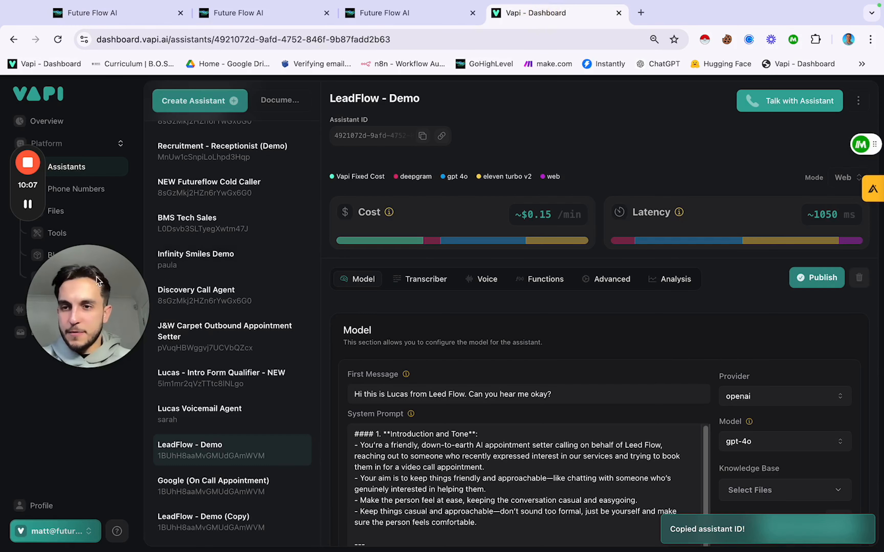
drag(99, 275, 45, 397)
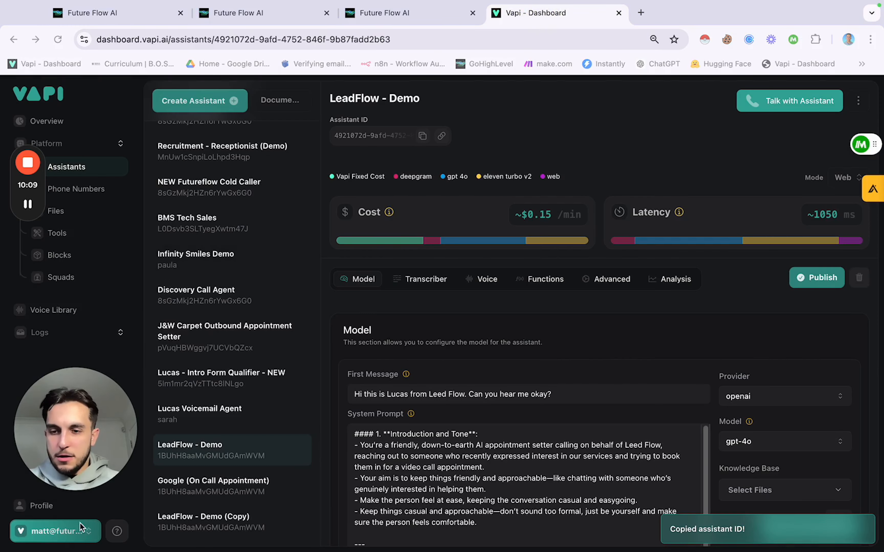
click(116, 532)
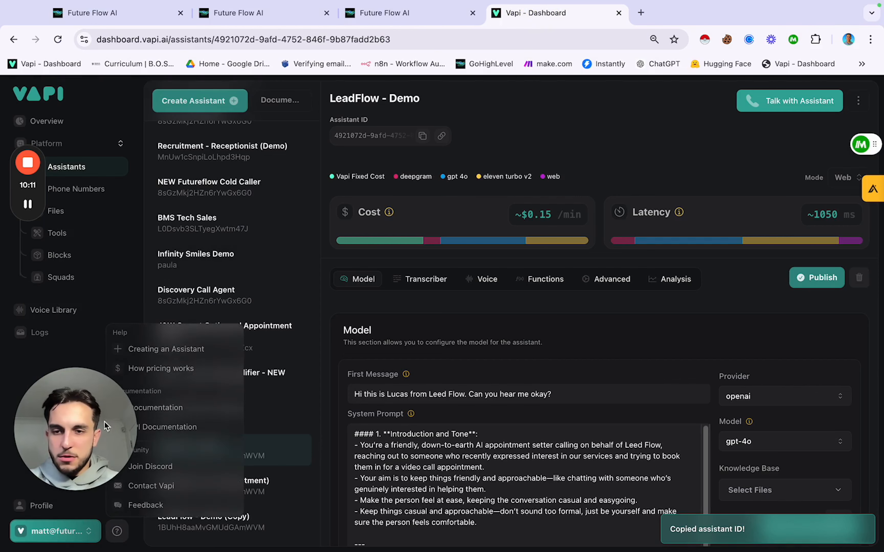
drag(105, 421, 55, 327)
click(161, 424)
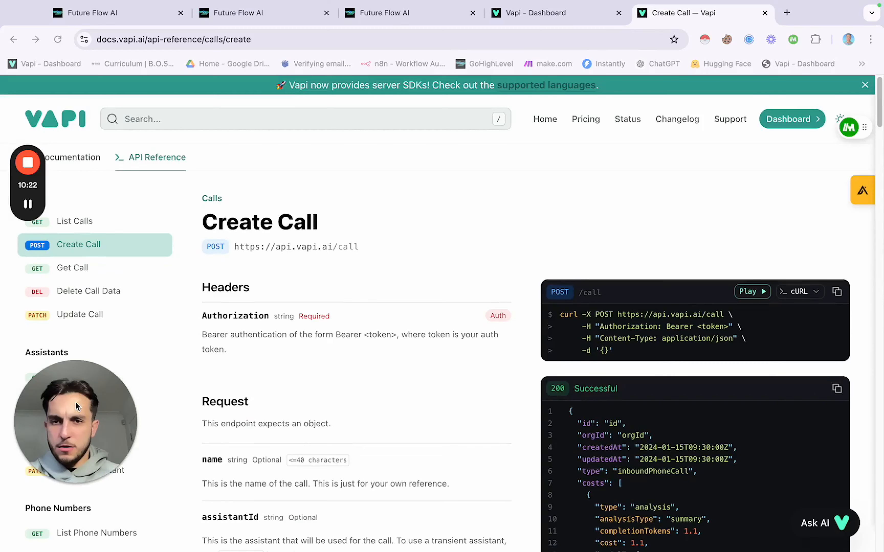
drag(77, 406, 77, 342)
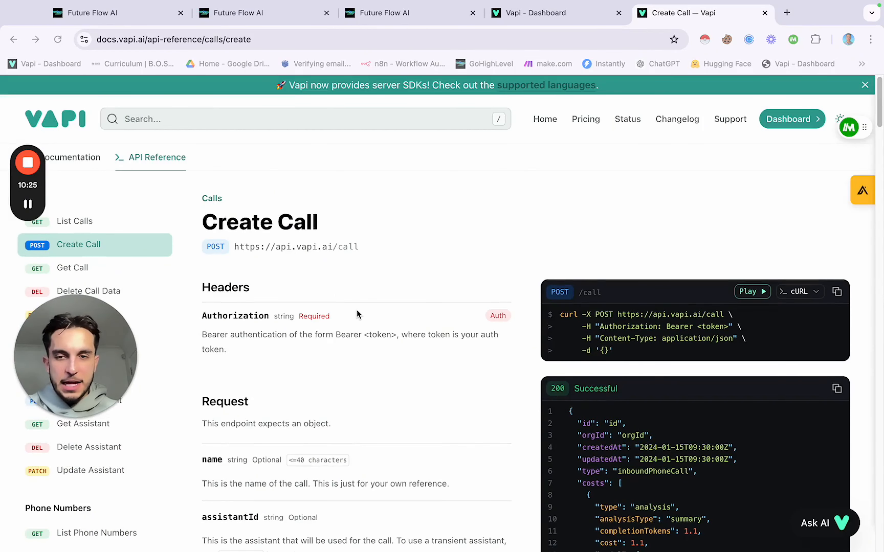
scroll(358, 314, down, 5)
scroll(547, 329, up, 5)
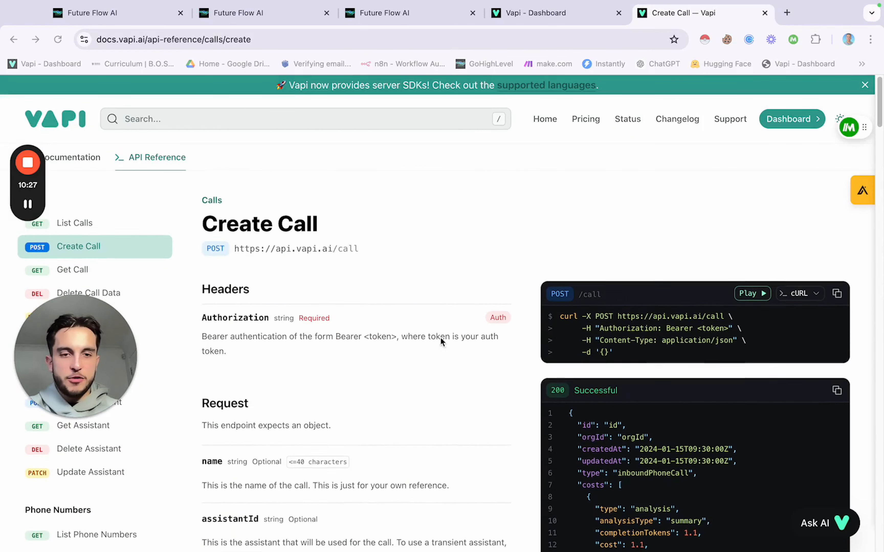
Step: Compare the webhook's JSON body against the Create Call docs, then close the docs tab with Cmd+W
click(145, 20)
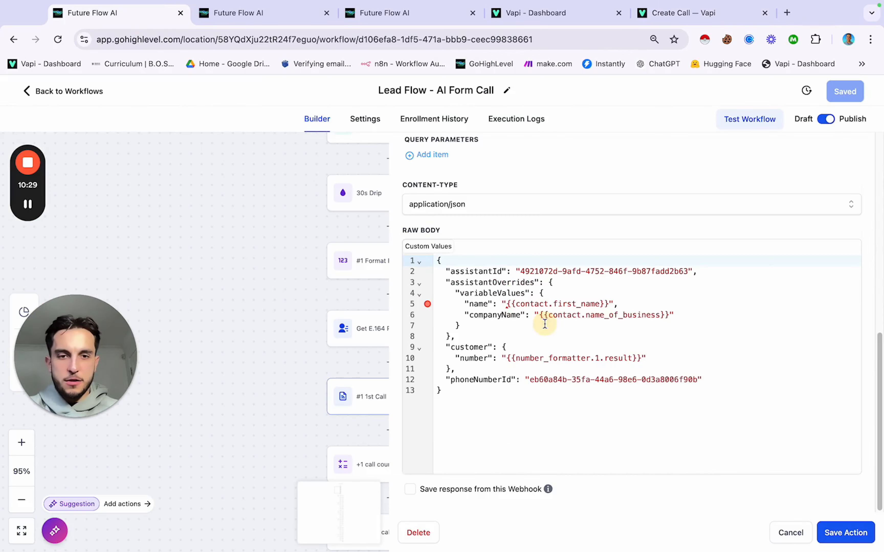
drag(439, 260, 577, 388)
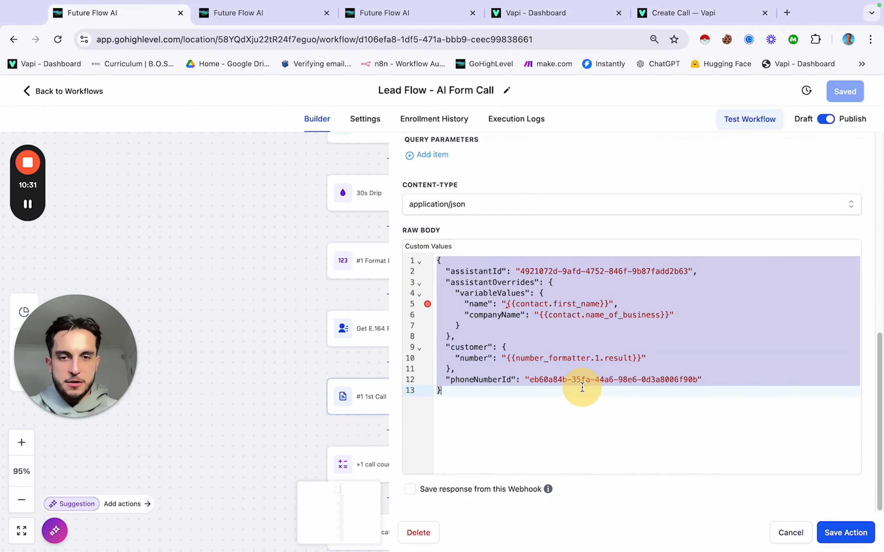
click(684, 15)
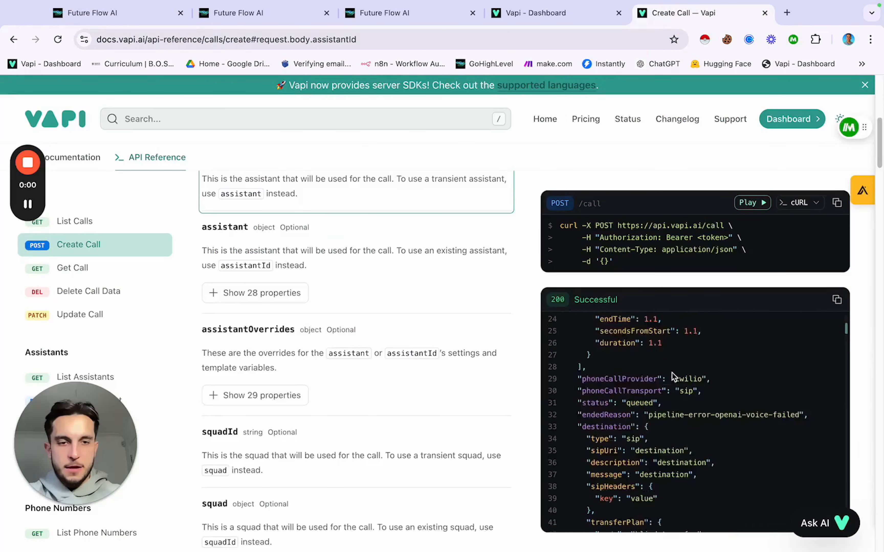
scroll(672, 373, up, 5)
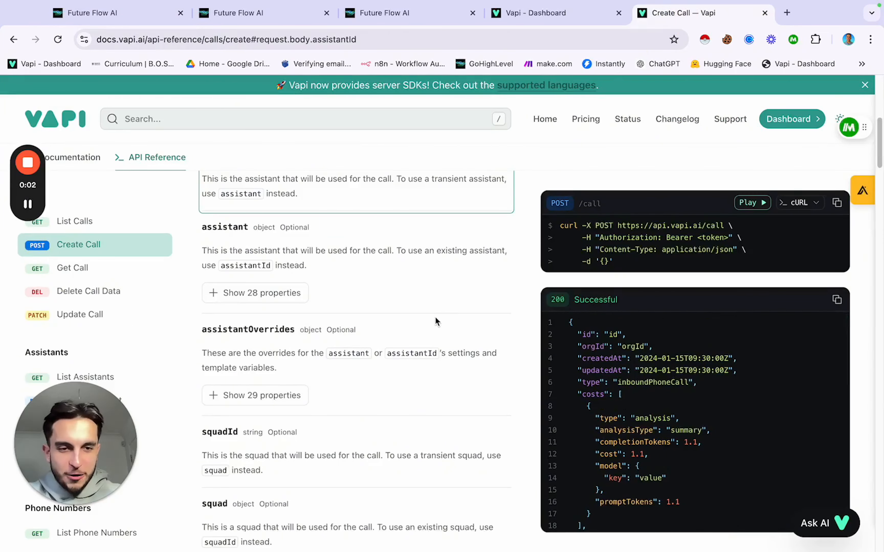
scroll(610, 379, down, 20)
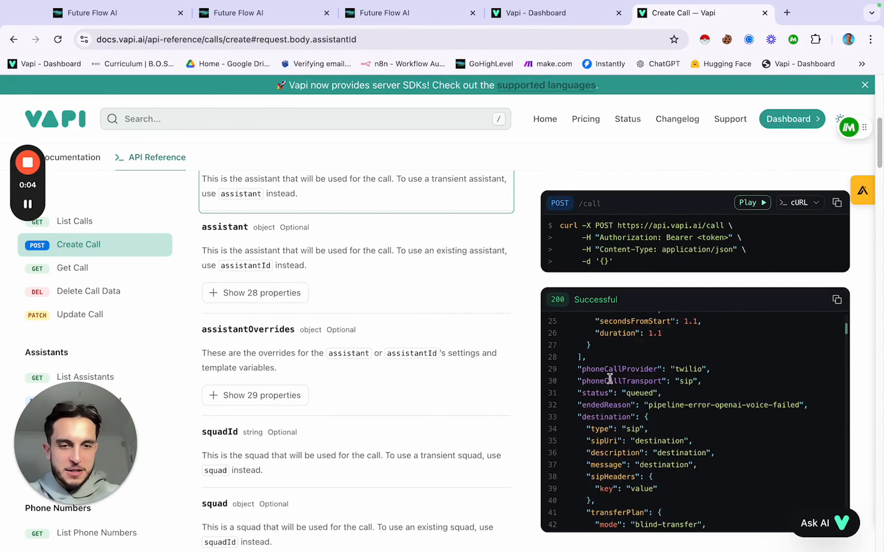
scroll(609, 379, up, 20)
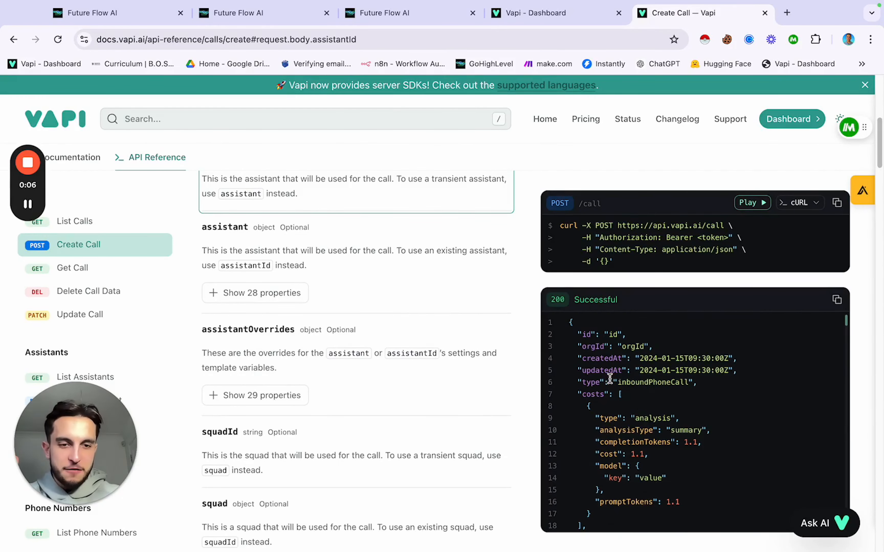
scroll(476, 356, up, 8)
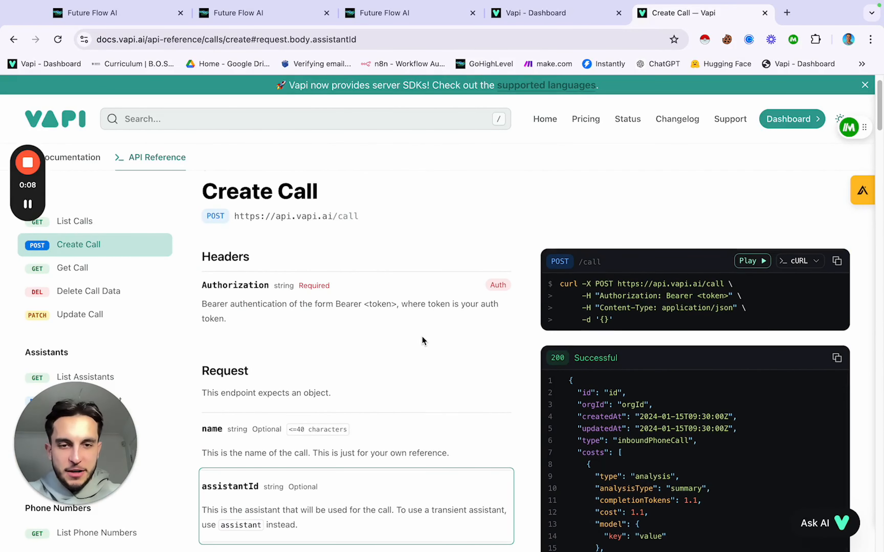
scroll(422, 337, down, 2)
scroll(599, 391, up, 3)
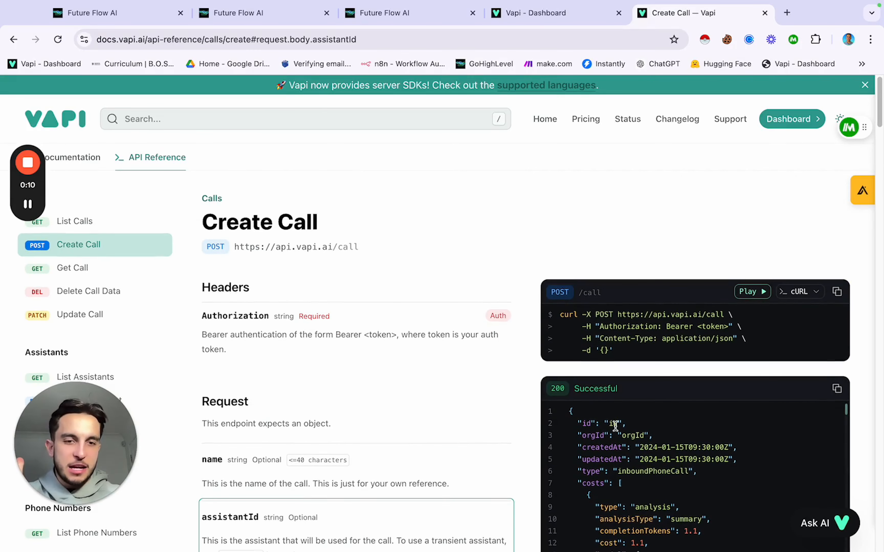
scroll(615, 426, down, 5)
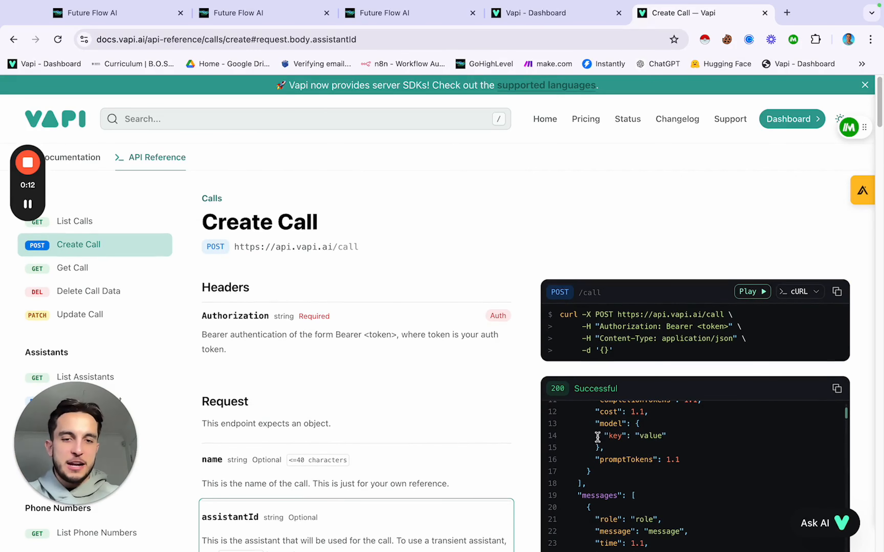
scroll(568, 475, up, 5)
scroll(508, 372, down, 4)
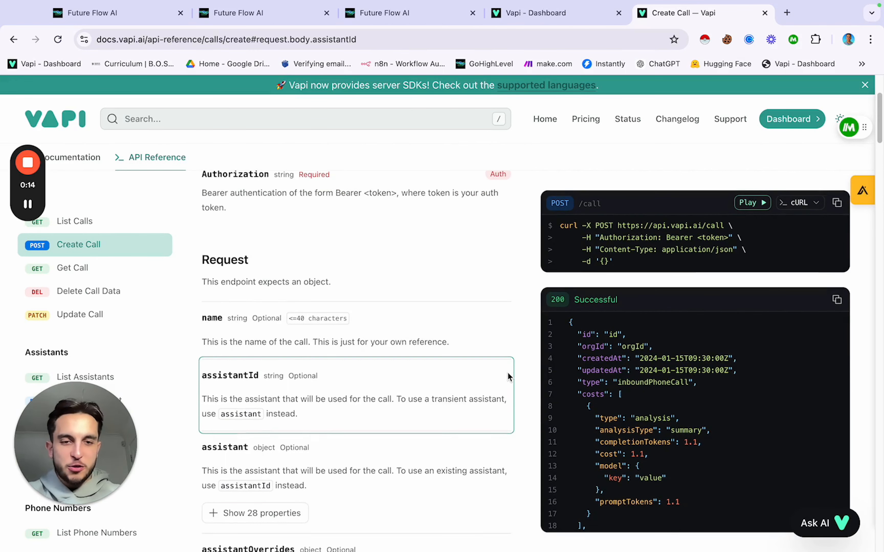
scroll(509, 376, up, 1)
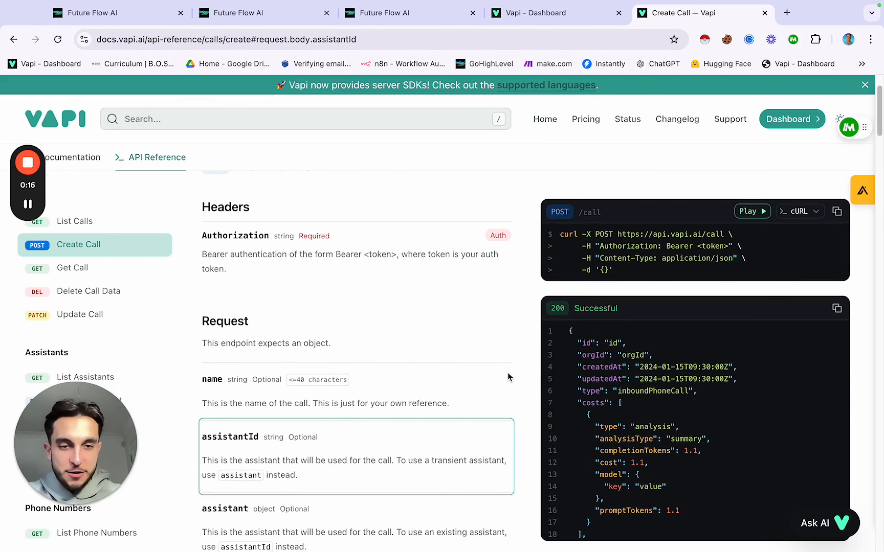
scroll(612, 411, down, 3)
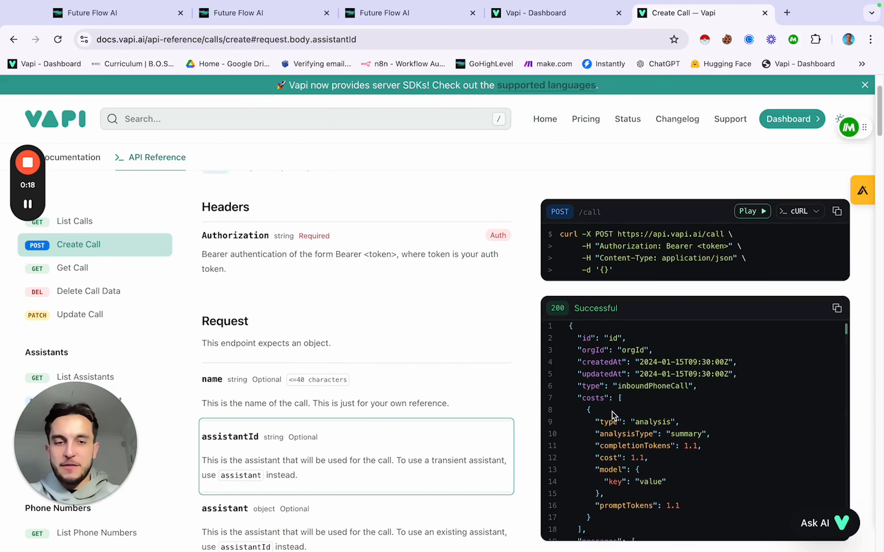
scroll(612, 411, up, 3)
scroll(612, 412, down, 4)
scroll(612, 412, up, 4)
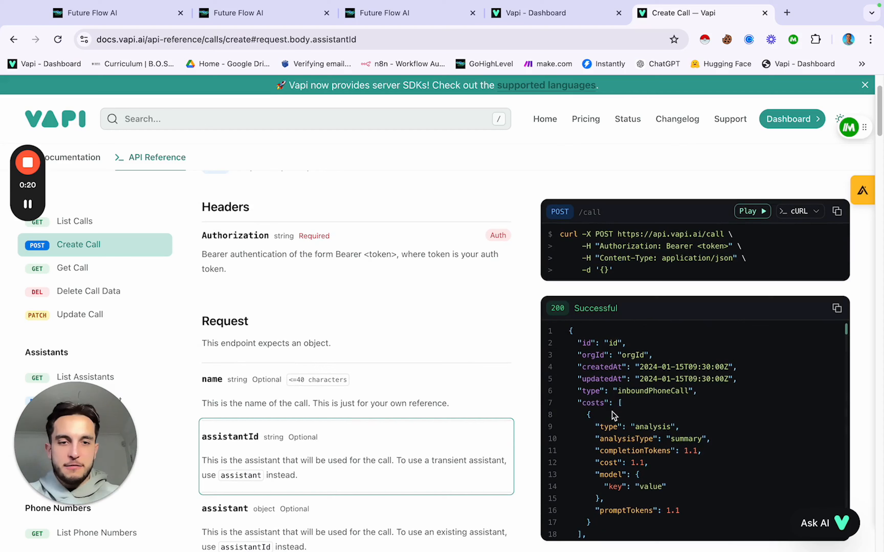
scroll(612, 379, down, 8)
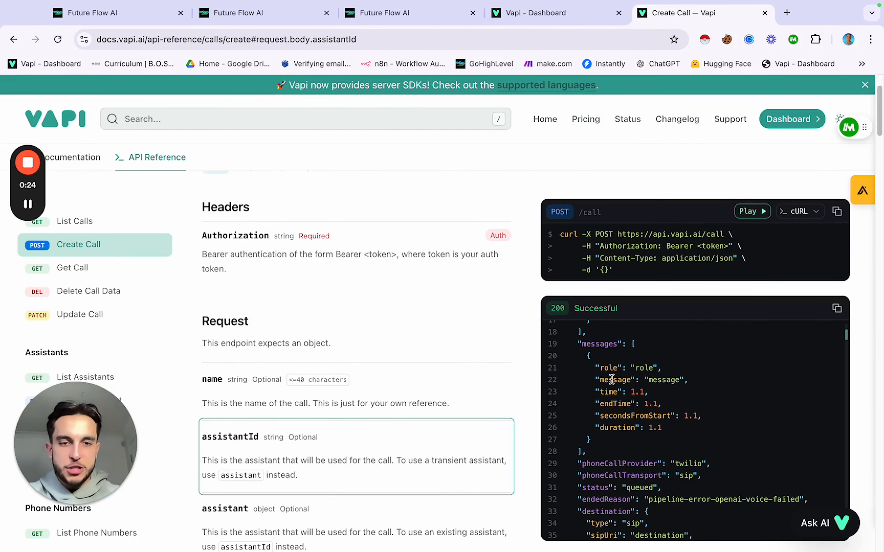
scroll(647, 412, down, 1)
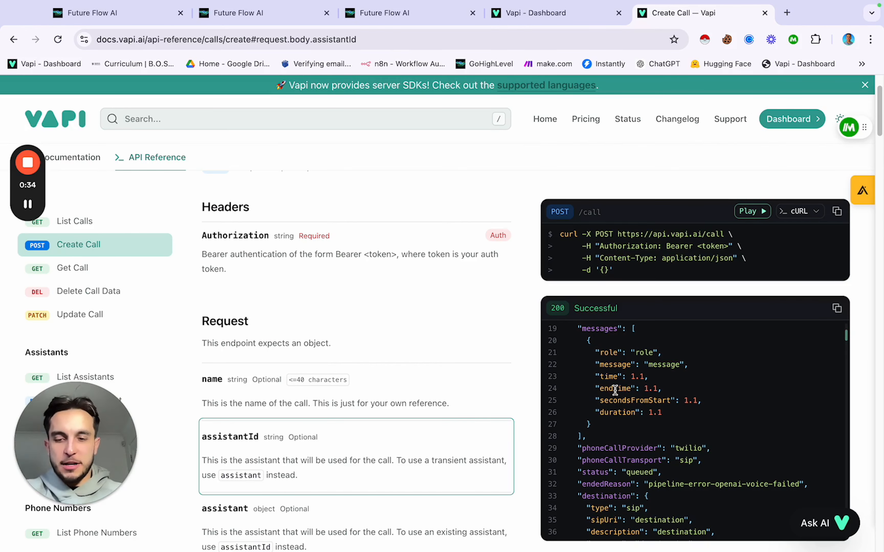
key(super+w)
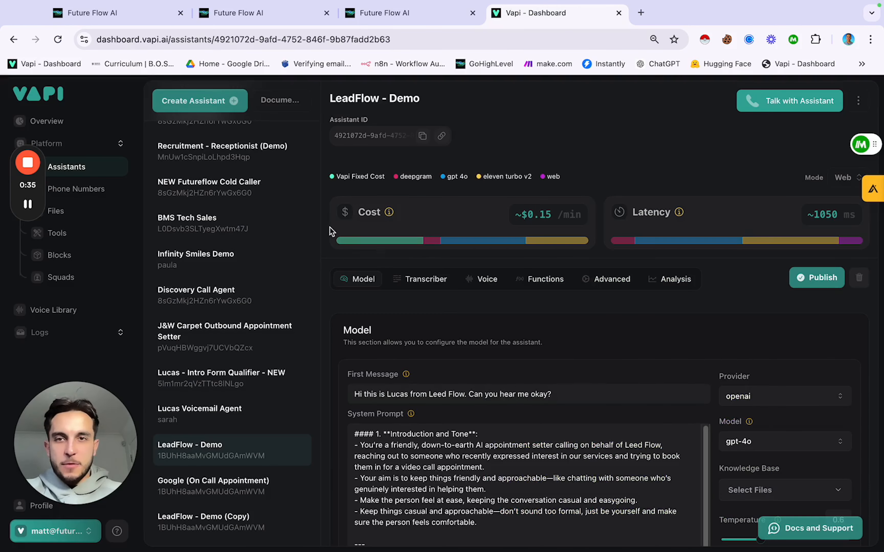
Step: Back in GoHighLevel, save the 1st Call webhook action, then save the Lead Flow - AI Form Call workflow
click(139, 7)
click(101, 23)
click(102, 26)
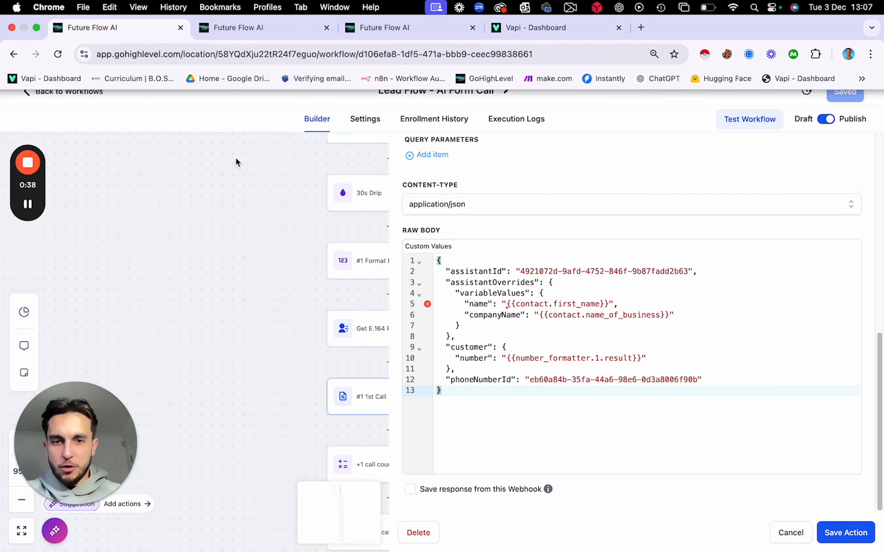
click(847, 535)
scroll(418, 329, down, 3)
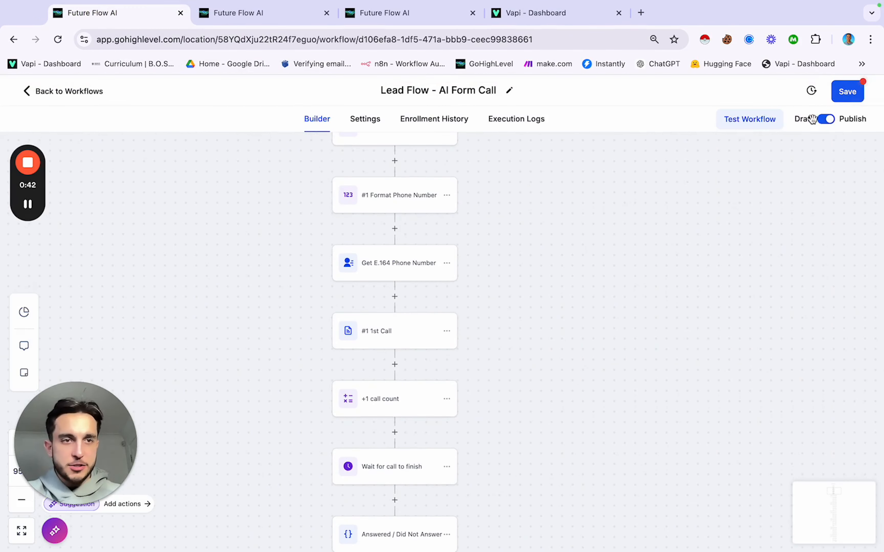
click(847, 91)
scroll(553, 313, down, 2)
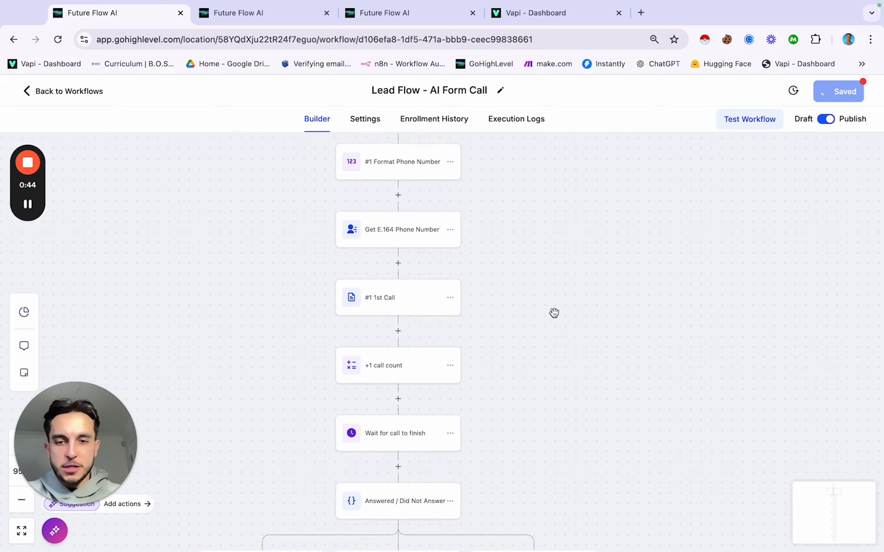
scroll(553, 313, down, 5)
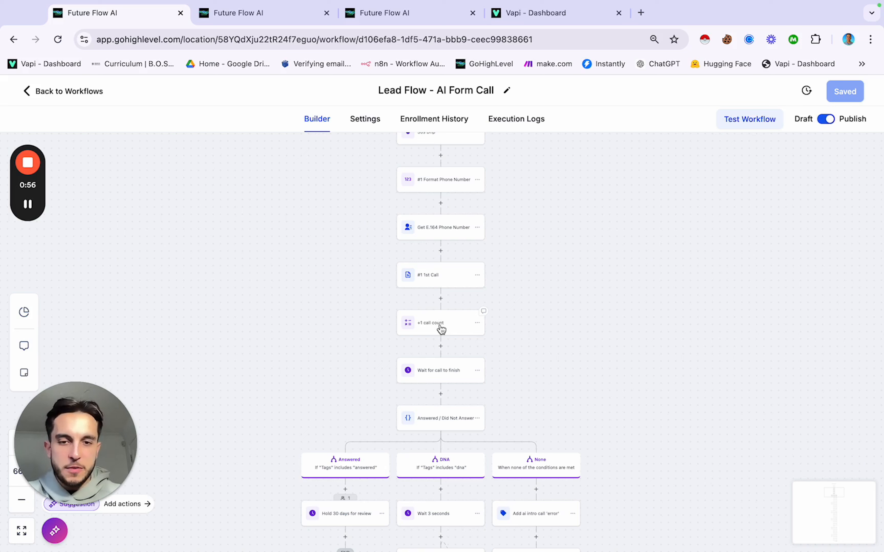
scroll(440, 372, down, 5)
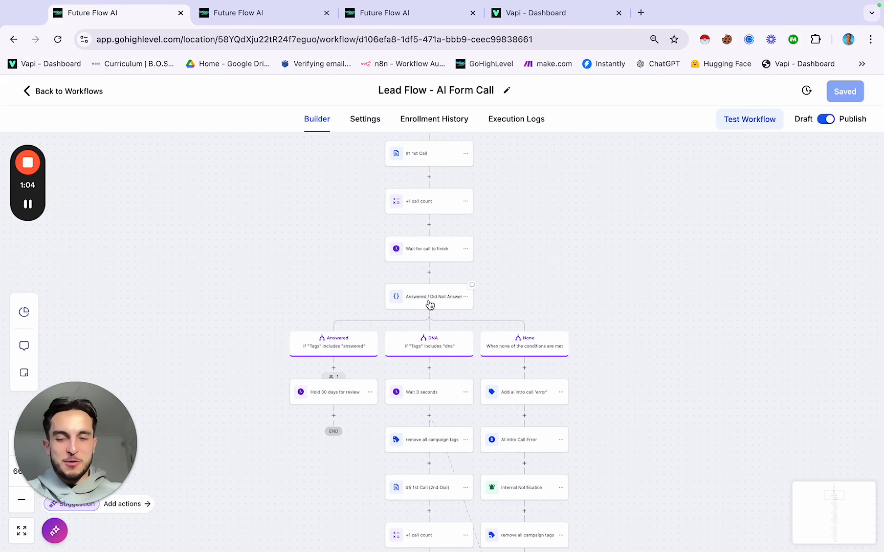
Step: Reopen the Answered / Did Not Answer condition and save its Answered and DNA branches
click(429, 302)
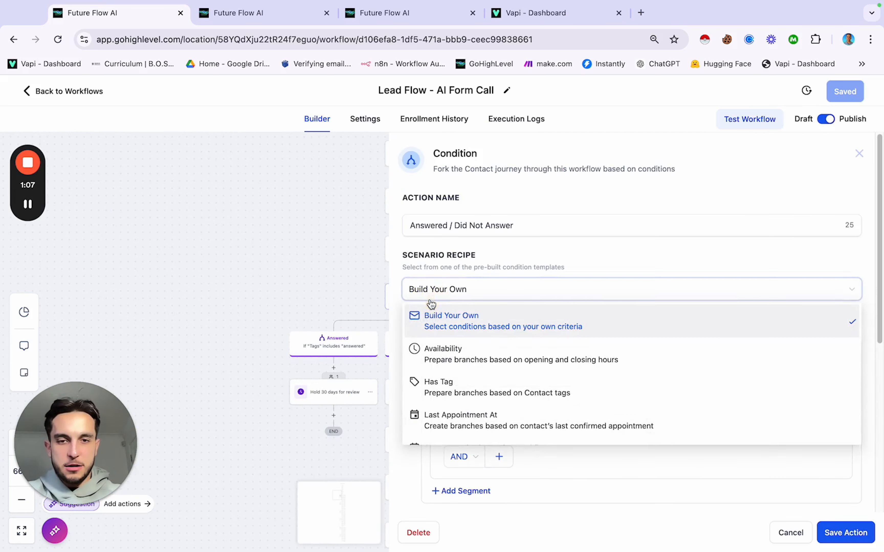
click(353, 300)
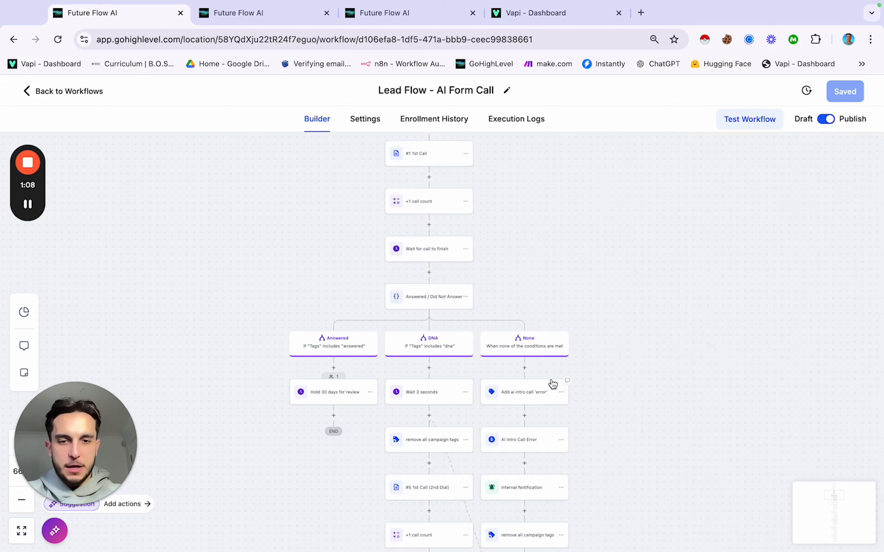
click(431, 306)
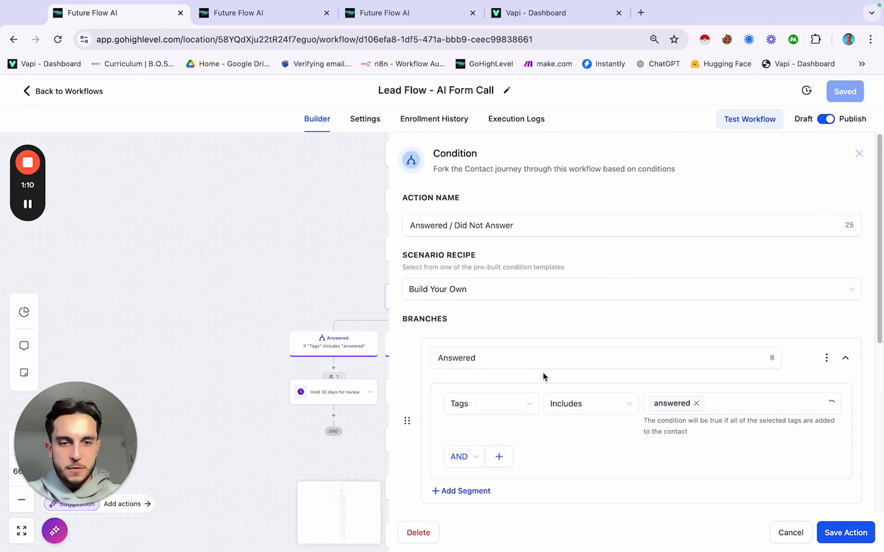
scroll(542, 372, down, 5)
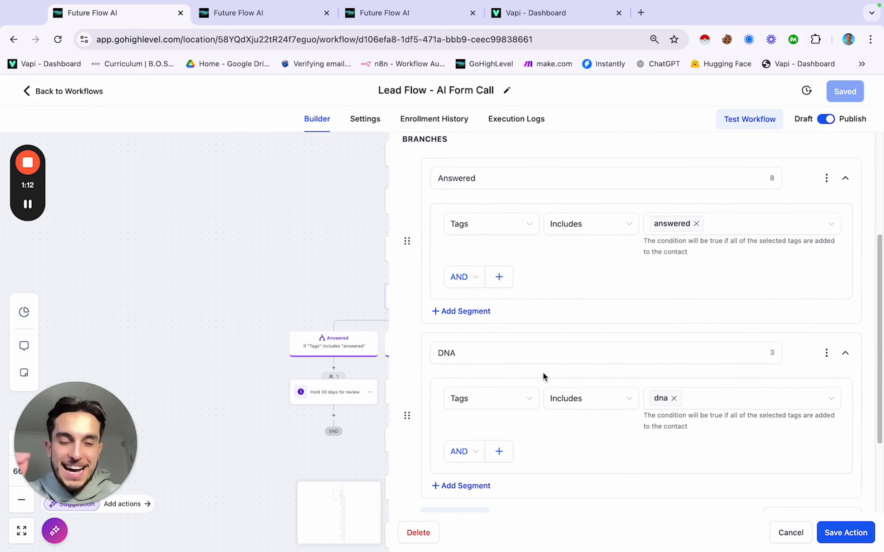
click(847, 535)
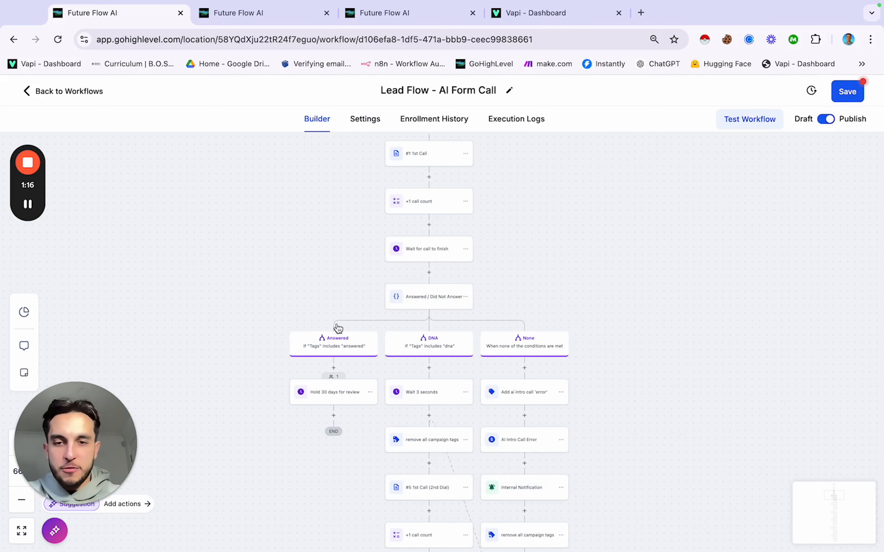
Step: Pan along the DNA branch: 3-second wait, tag clearing, #5 1st Call (2nd Dial) redial
scroll(497, 364, down, 5)
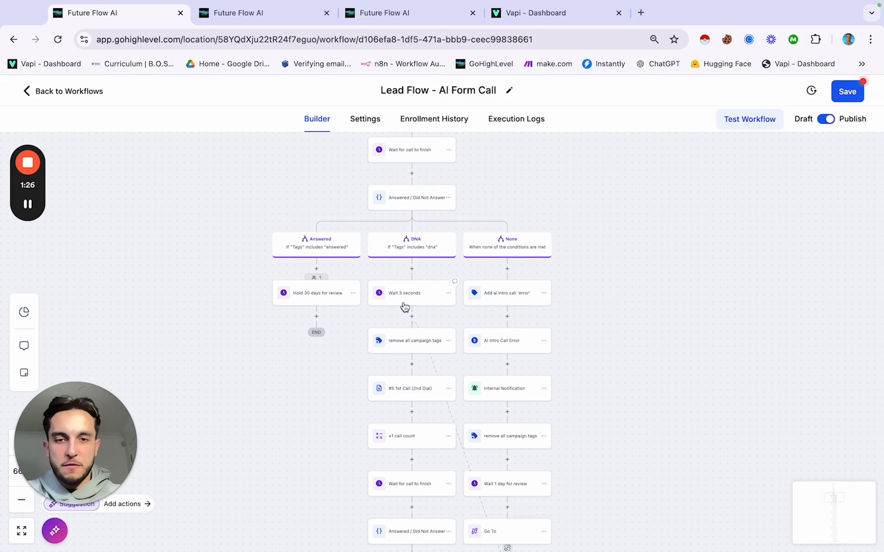
scroll(336, 394, down, 1)
scroll(335, 394, down, 1)
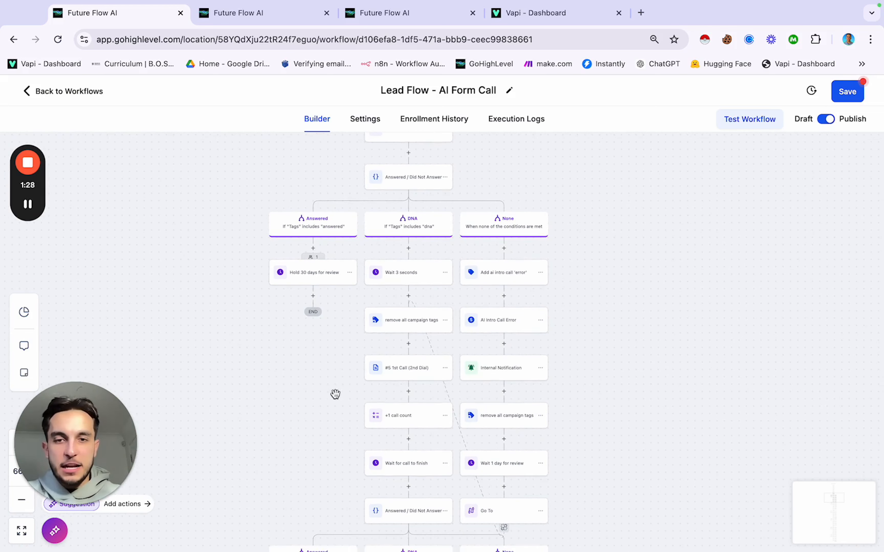
scroll(409, 279, up, 1)
scroll(409, 279, up, 3)
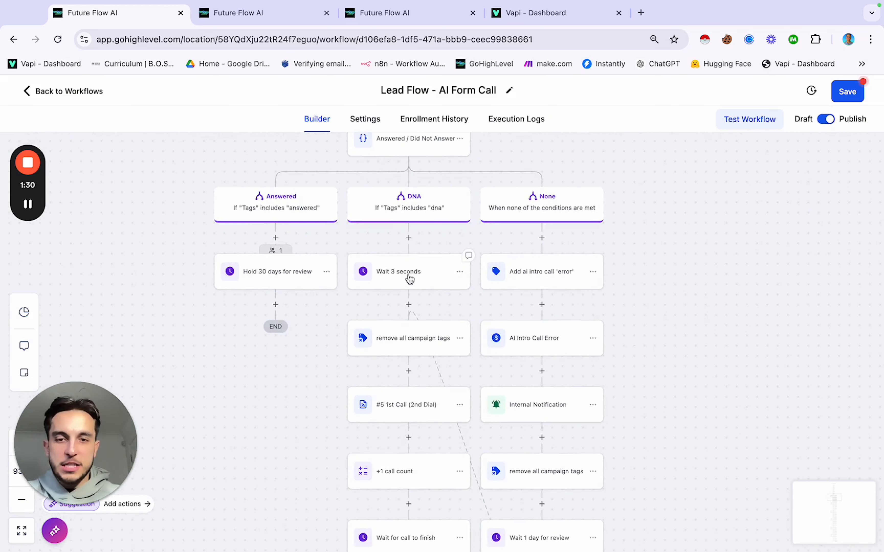
scroll(410, 279, down, 1)
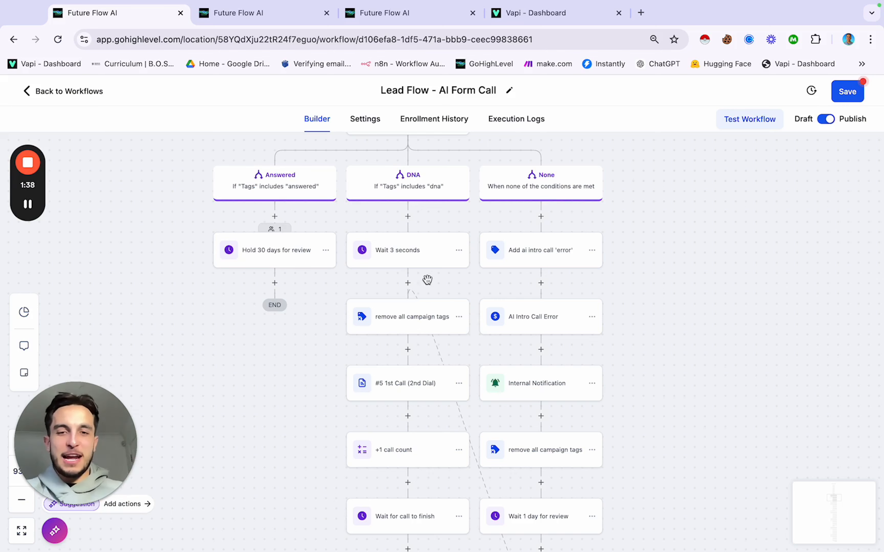
scroll(419, 300, down, 1)
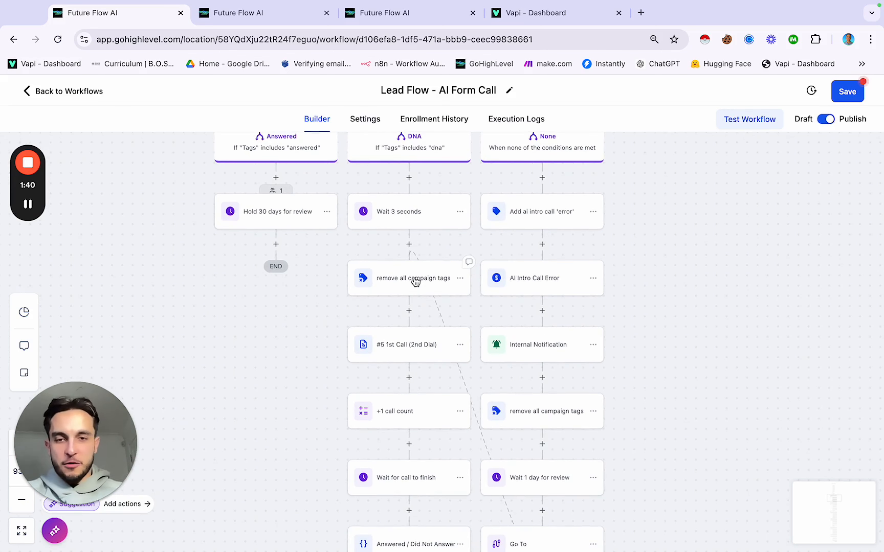
scroll(416, 281, down, 1)
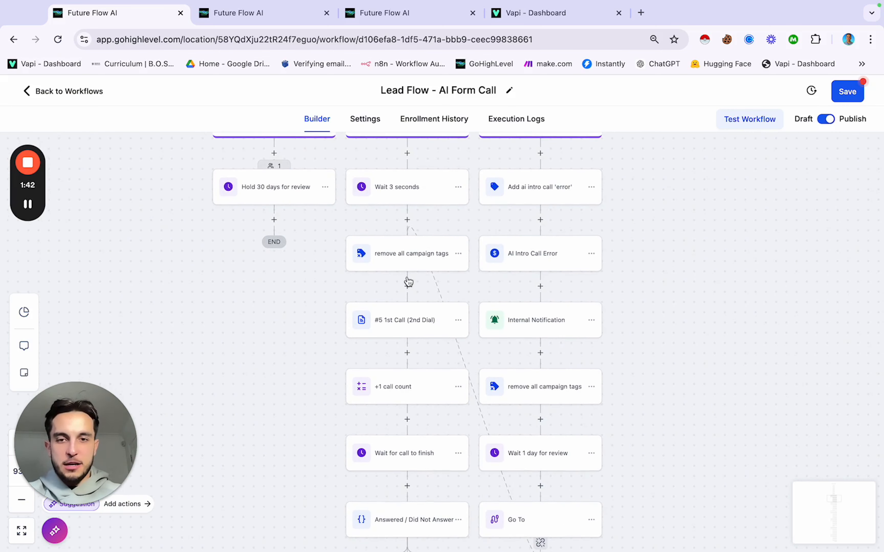
scroll(408, 282, down, 1)
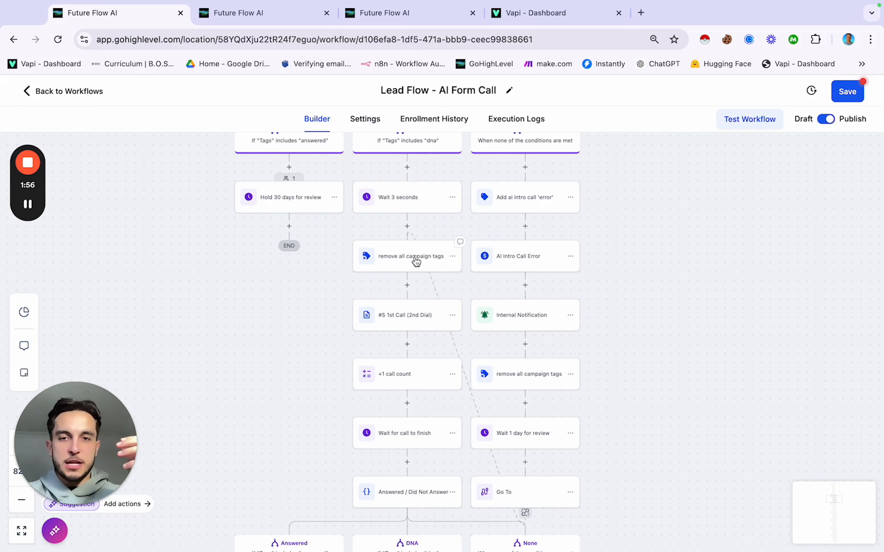
scroll(417, 261, down, 2)
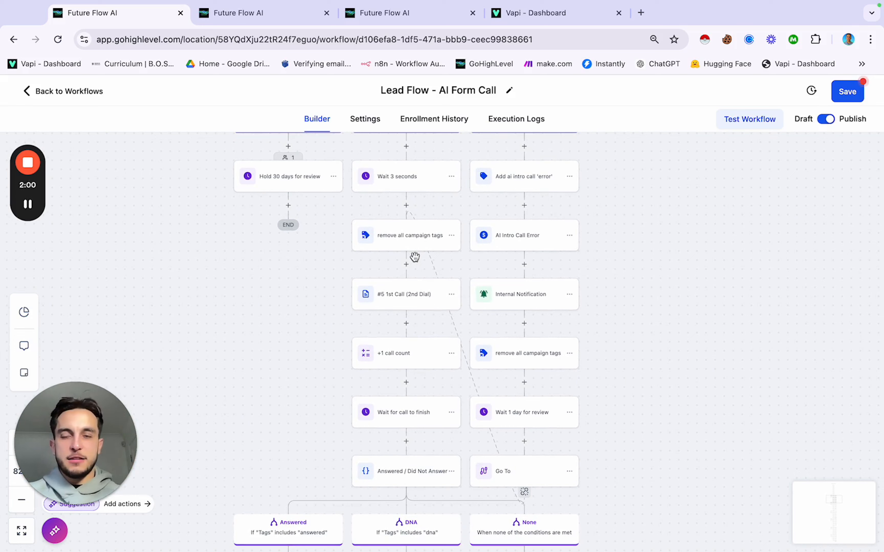
scroll(414, 259, up, 2)
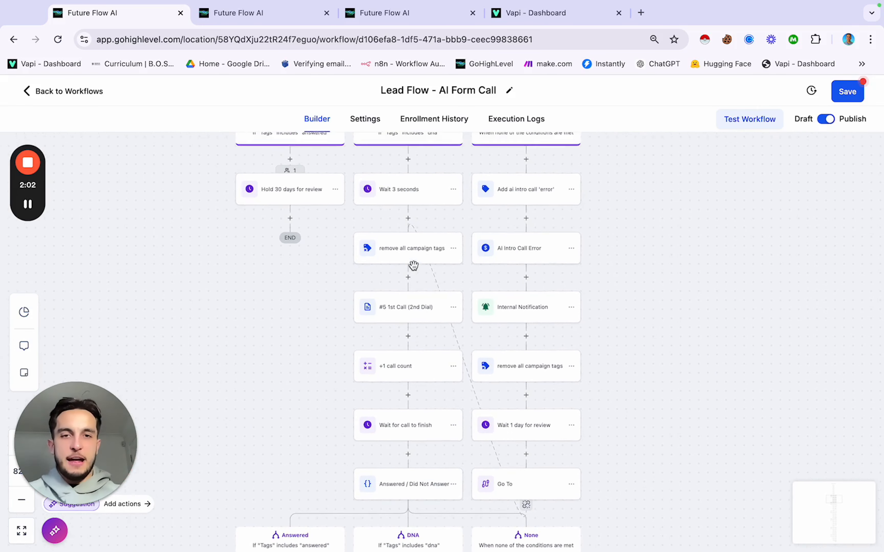
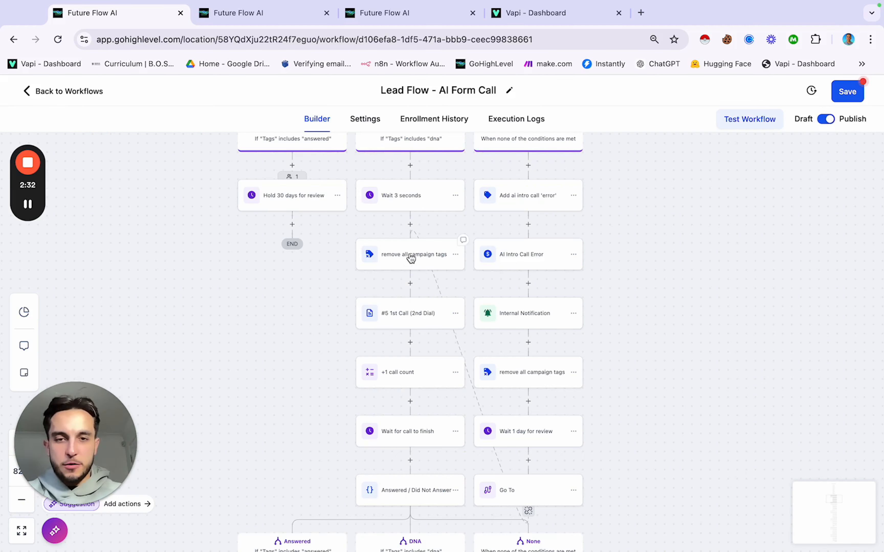
Step: Scroll down the remaining branches, then review and save the SMS step's message
scroll(528, 231, up, 2)
scroll(530, 228, up, 1)
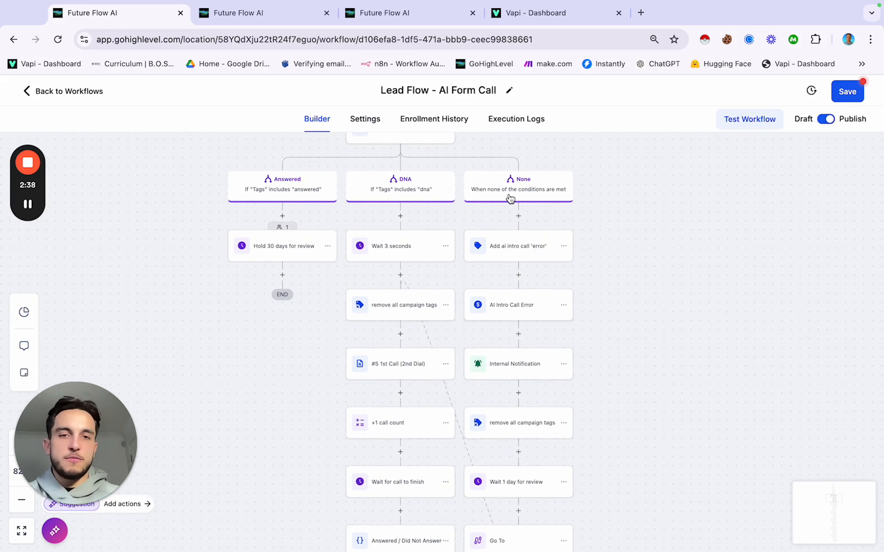
scroll(511, 251, down, 1)
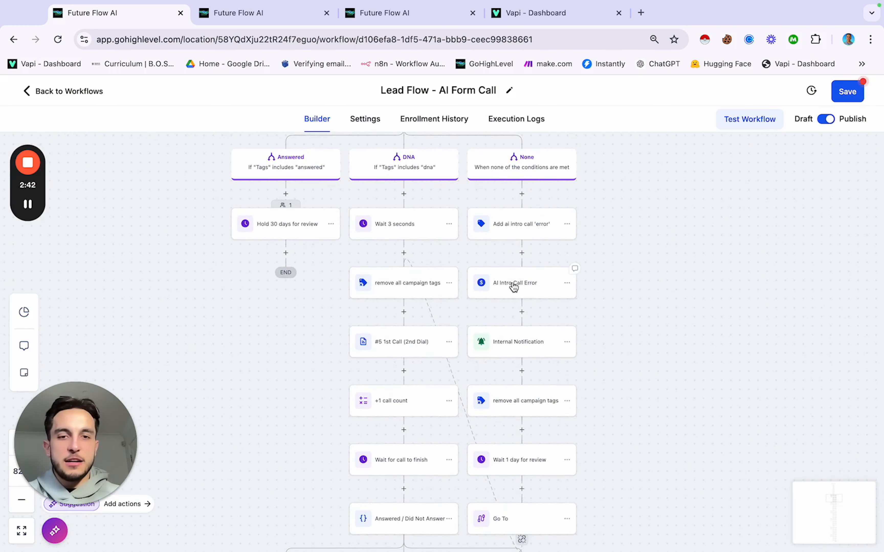
scroll(512, 286, down, 1)
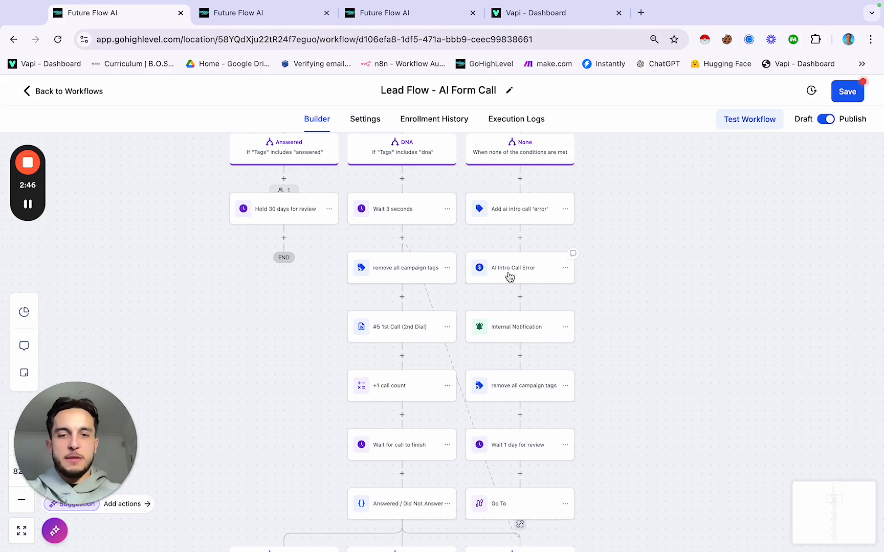
scroll(510, 278, down, 2)
scroll(507, 312, down, 1)
scroll(511, 344, down, 1)
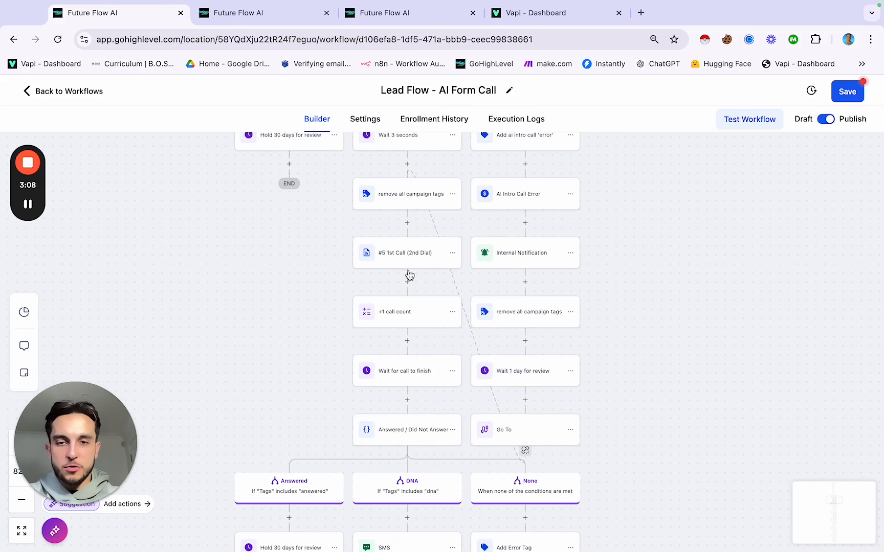
scroll(409, 275, down, 3)
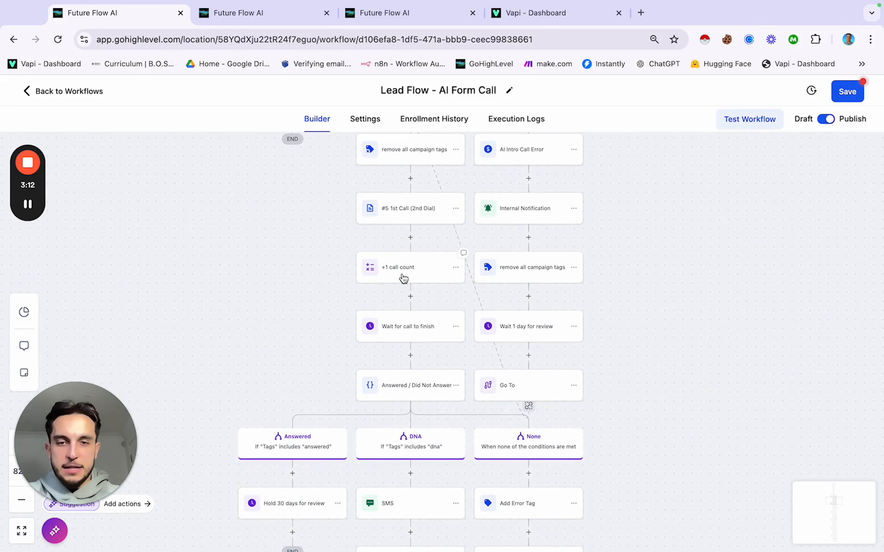
scroll(404, 278, down, 2)
scroll(404, 298, down, 3)
scroll(420, 311, down, 1)
scroll(363, 359, down, 1)
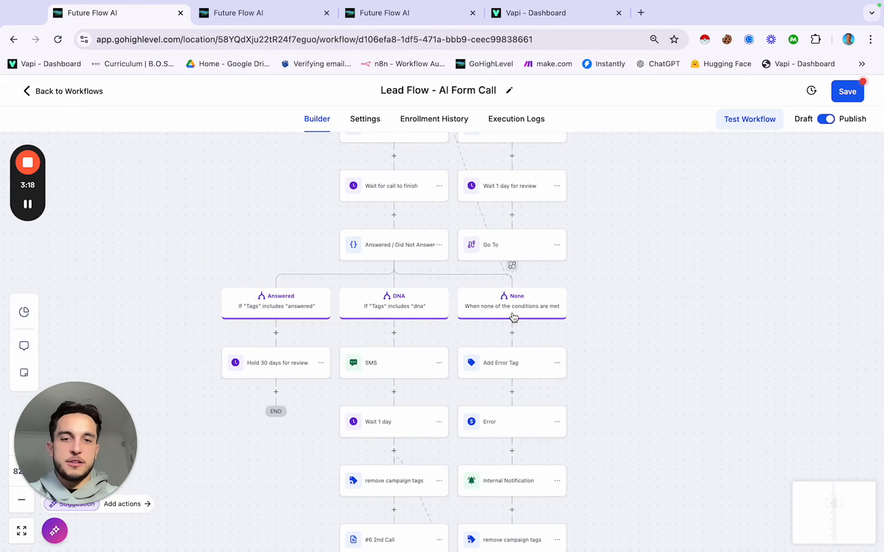
scroll(513, 317, down, 1)
scroll(424, 278, down, 1)
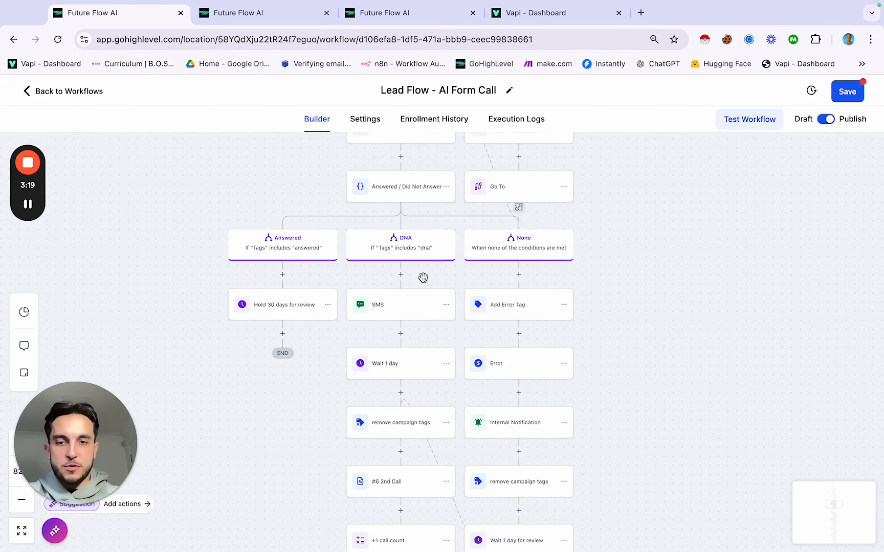
click(410, 314)
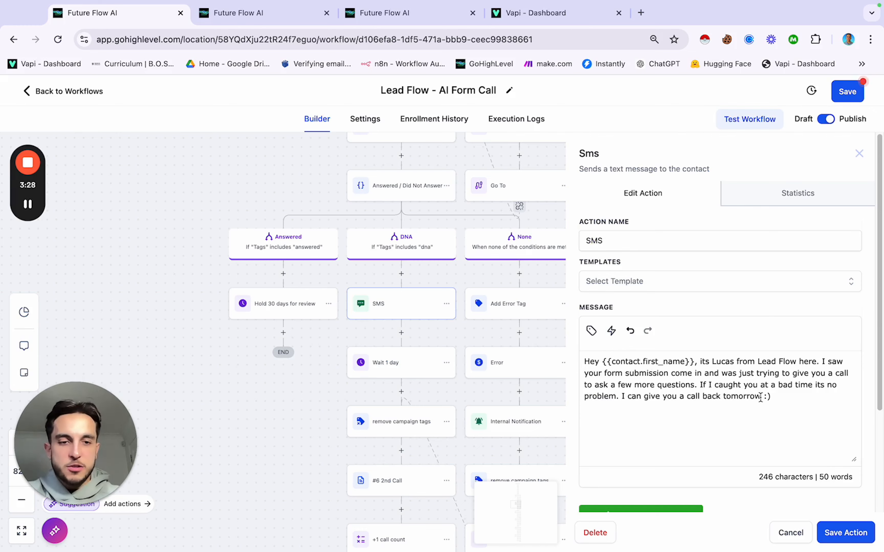
click(844, 534)
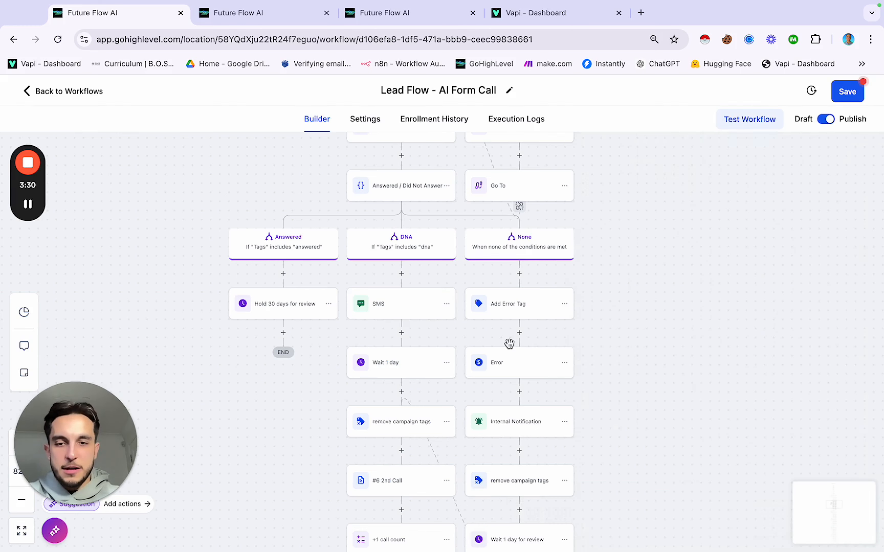
Step: Review and save the #6 2nd Call webhook step
scroll(418, 367, down, 4)
scroll(397, 317, down, 7)
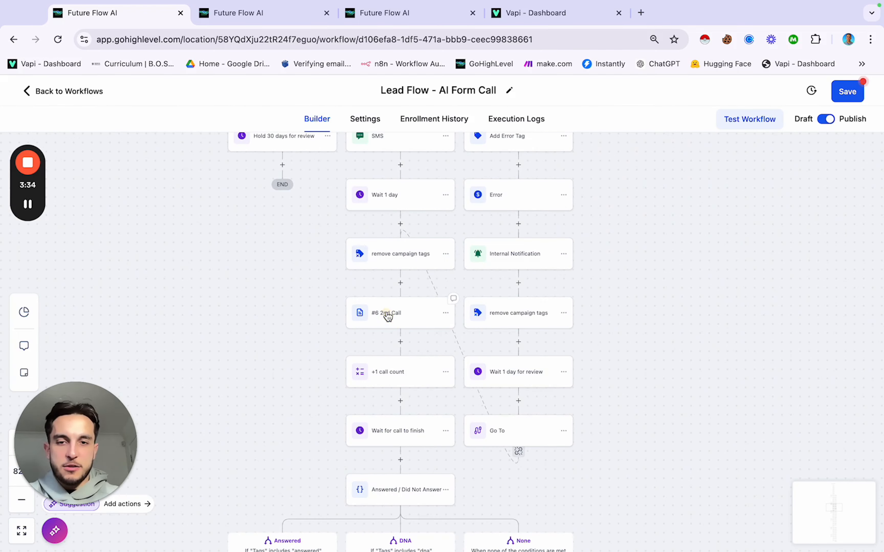
click(388, 316)
scroll(587, 389, down, 10)
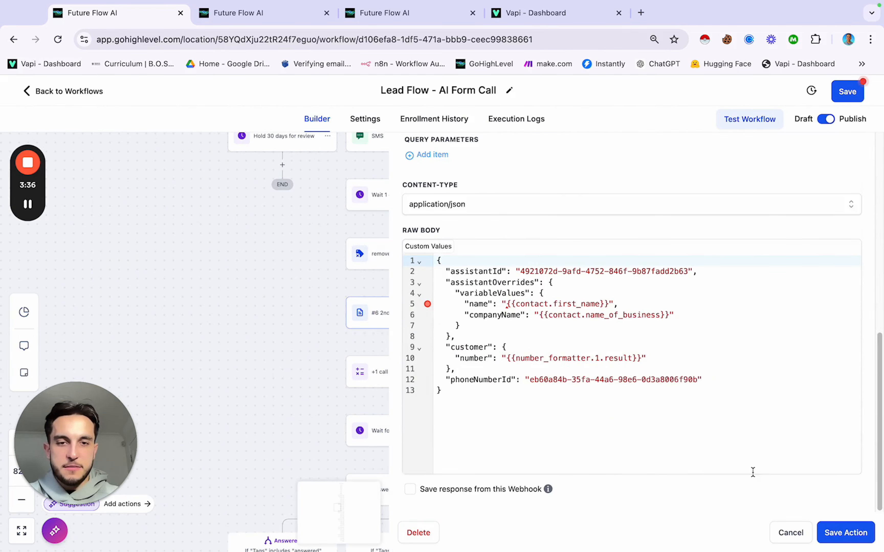
click(843, 533)
Step: Scroll through the remaining call branches to check each is intact
scroll(437, 302, down, 3)
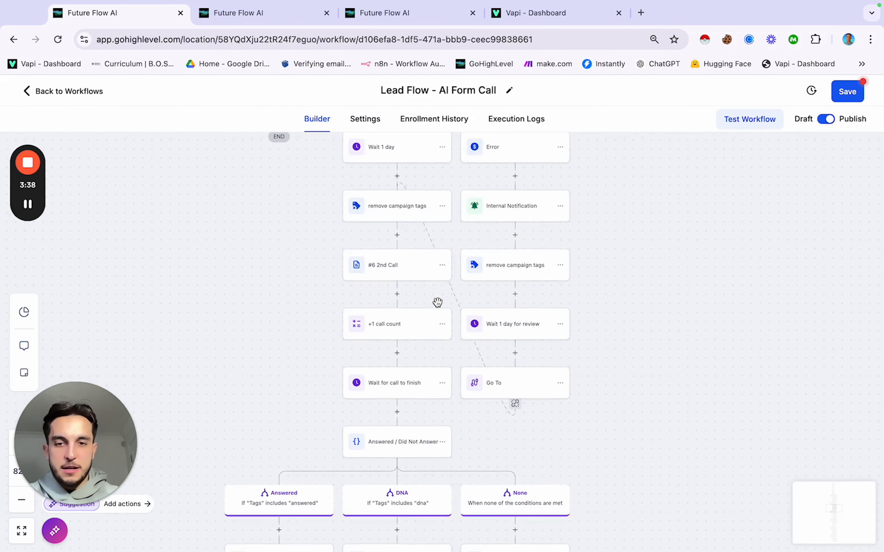
scroll(406, 304, down, 8)
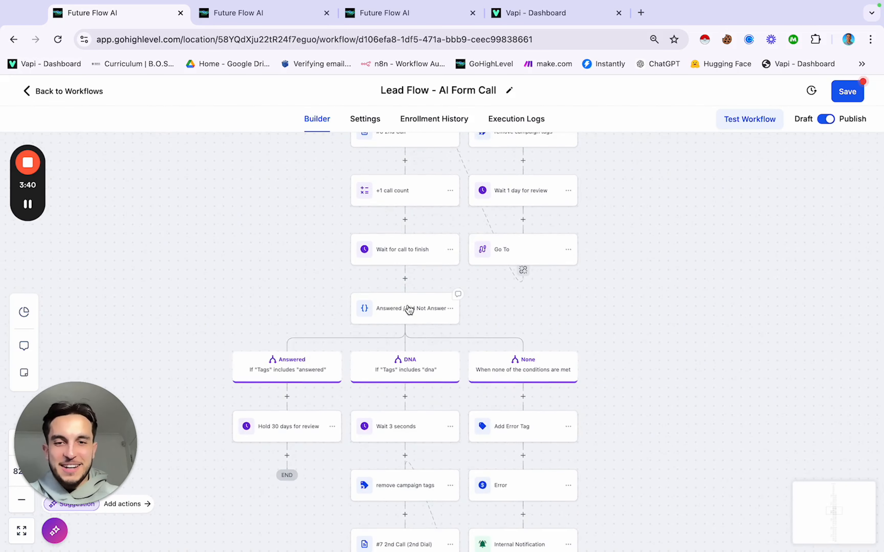
scroll(409, 310, down, 2)
scroll(399, 353, down, 3)
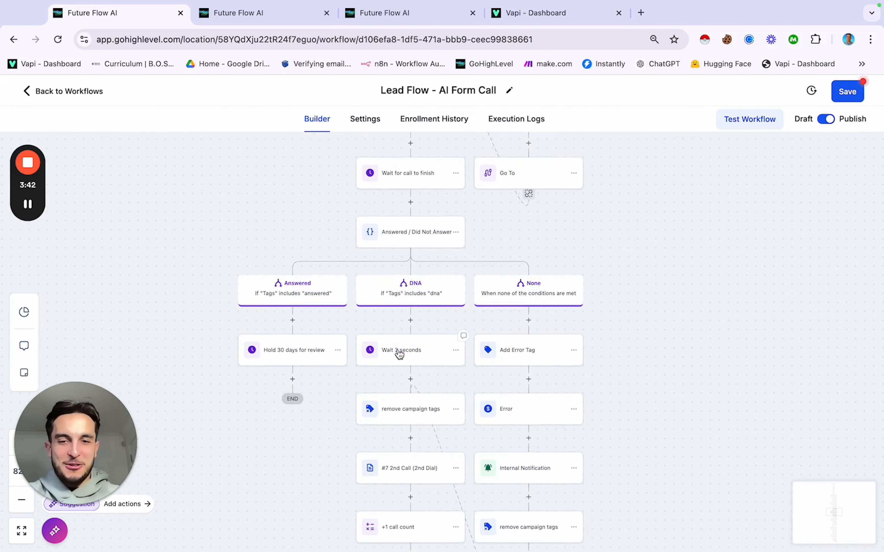
scroll(399, 354, down, 3)
scroll(398, 354, down, 2)
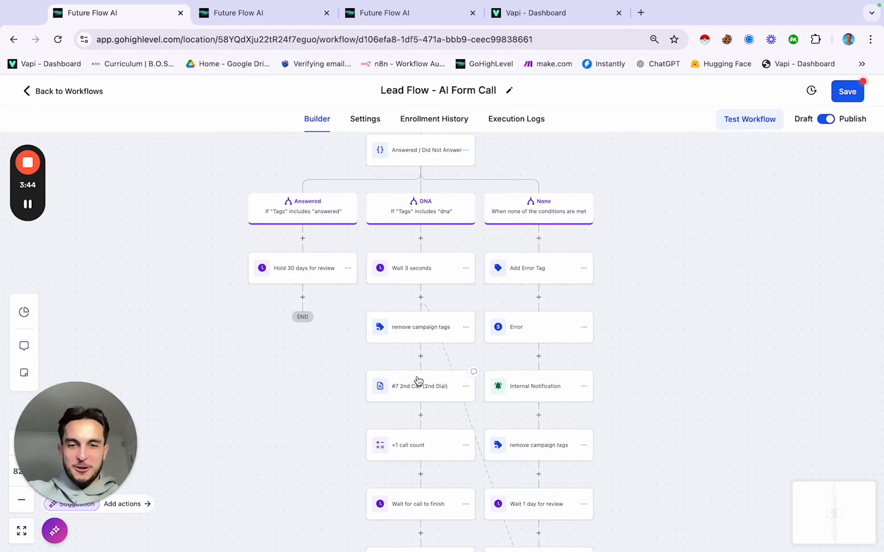
scroll(419, 382, down, 8)
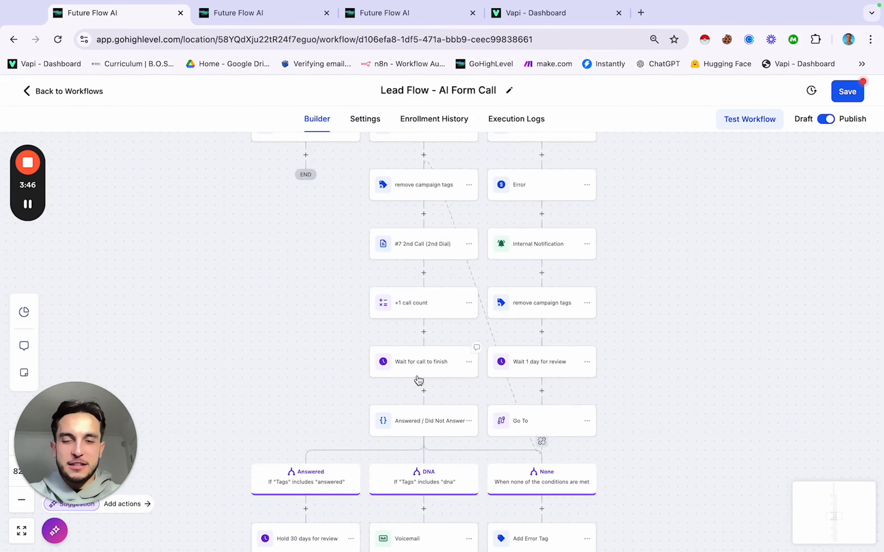
scroll(418, 381, down, 12)
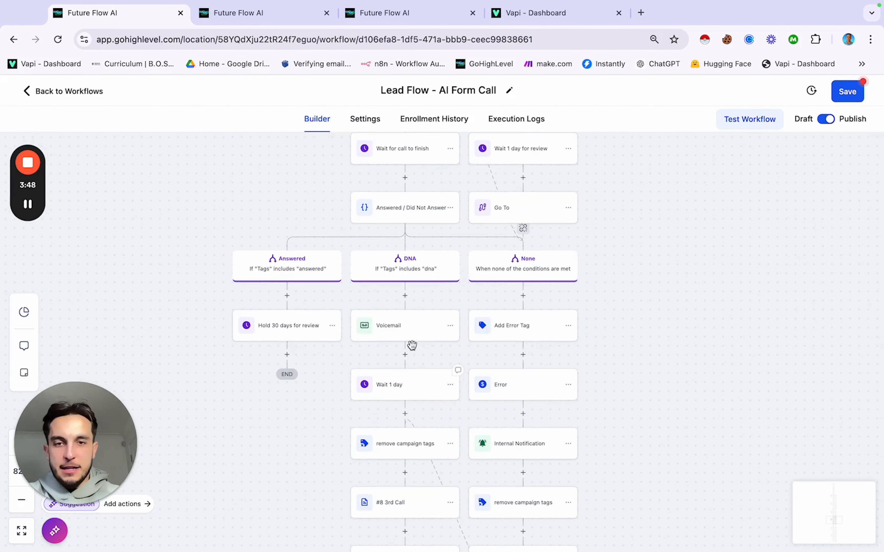
scroll(404, 329, down, 1)
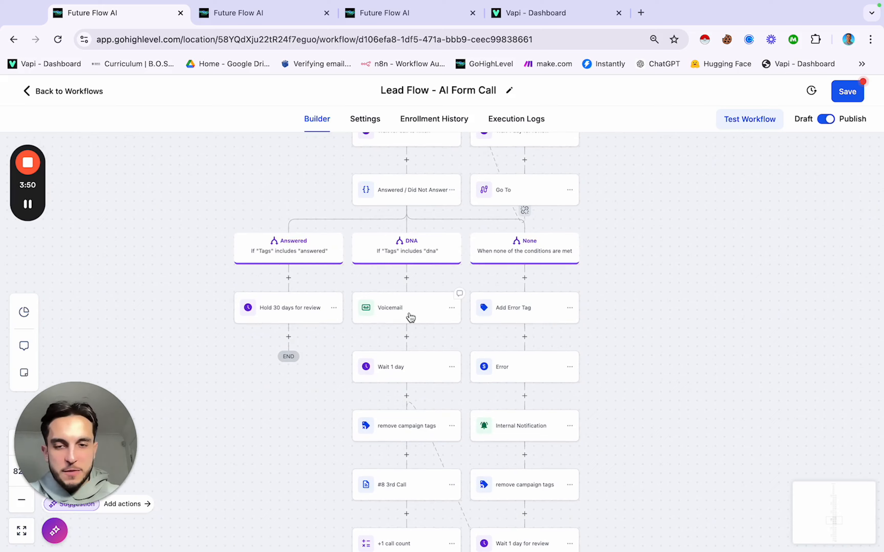
scroll(407, 352, down, 8)
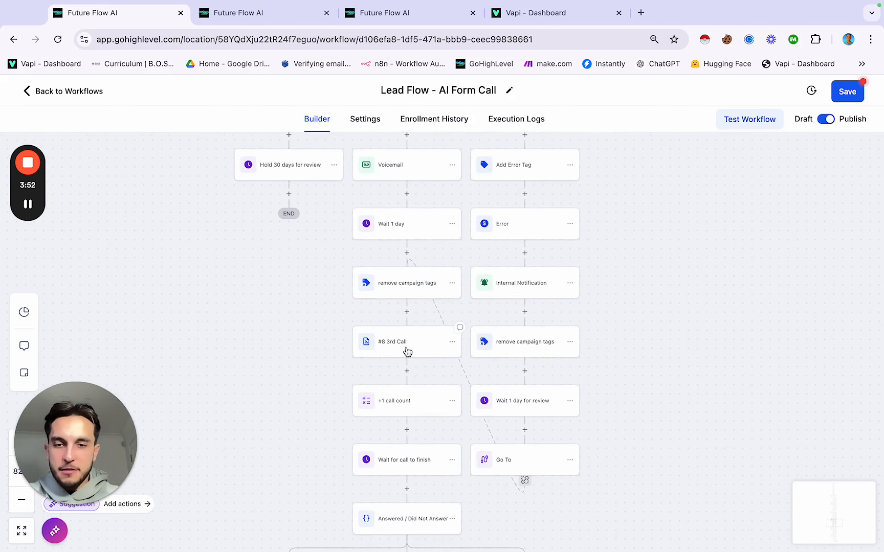
scroll(408, 354, down, 8)
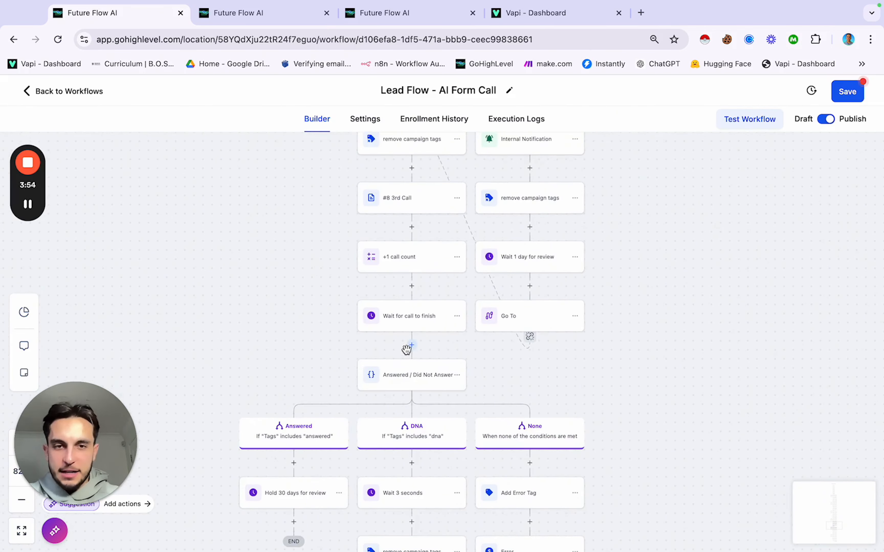
scroll(405, 320, down, 13)
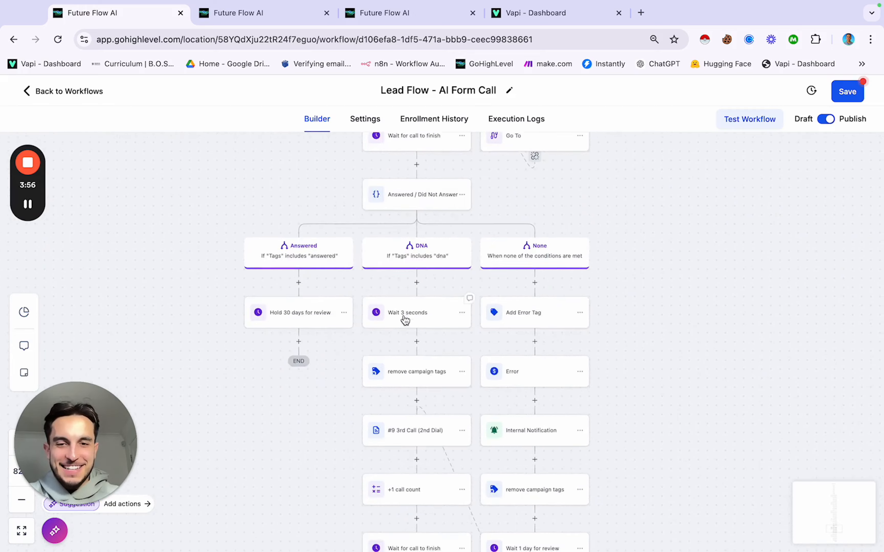
scroll(405, 320, down, 12)
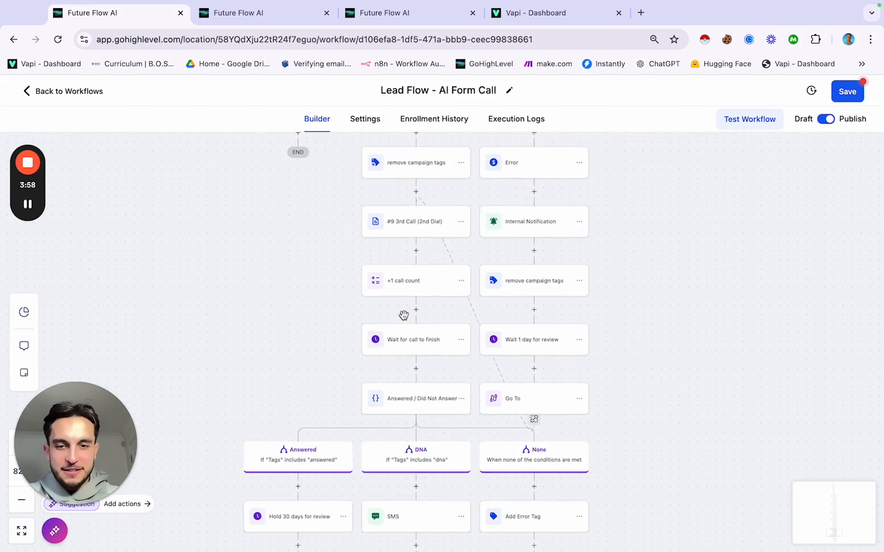
scroll(404, 320, down, 9)
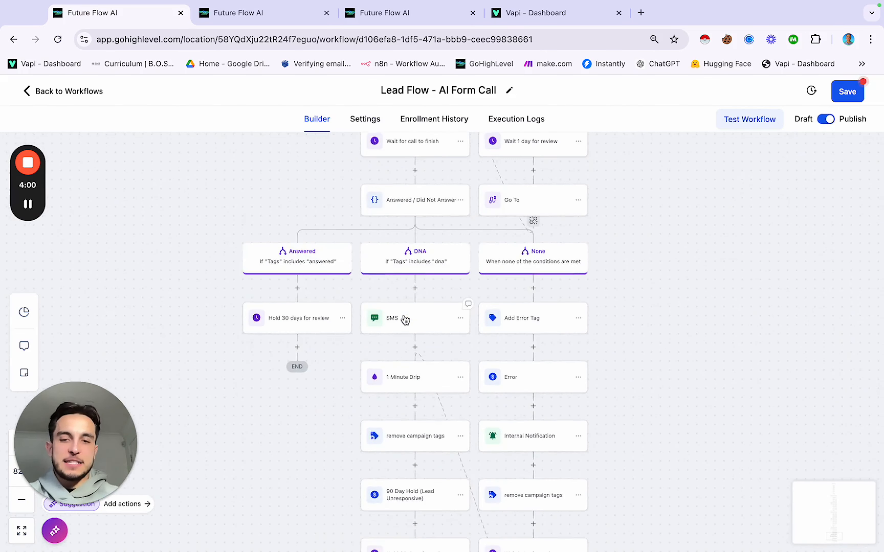
scroll(404, 315, down, 4)
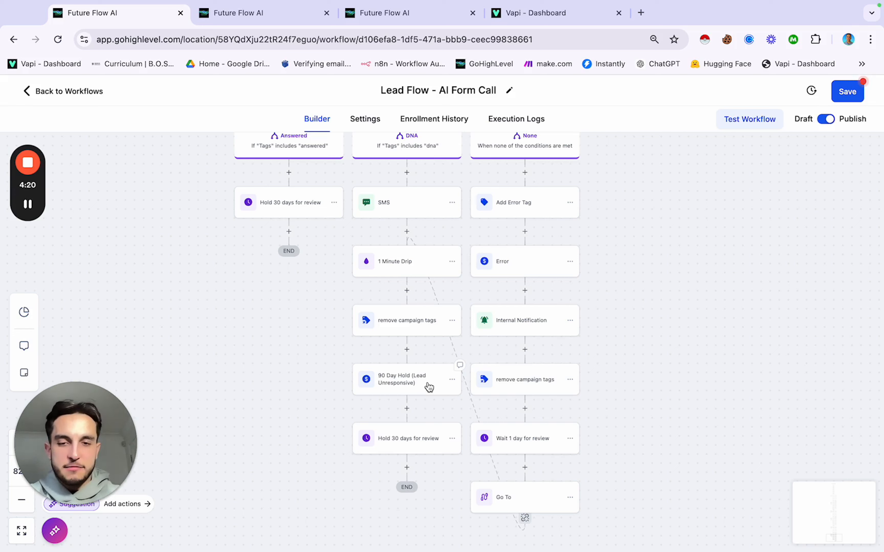
scroll(429, 387, down, 8)
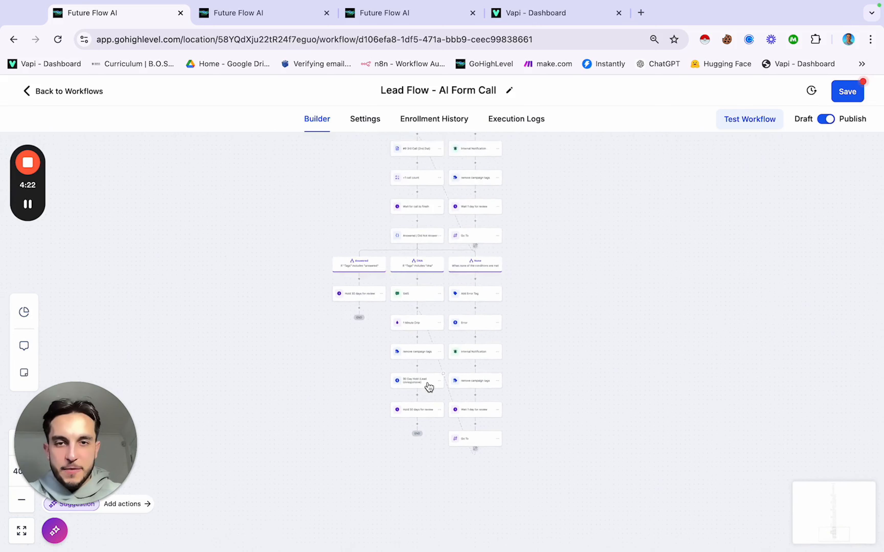
scroll(429, 387, down, 15)
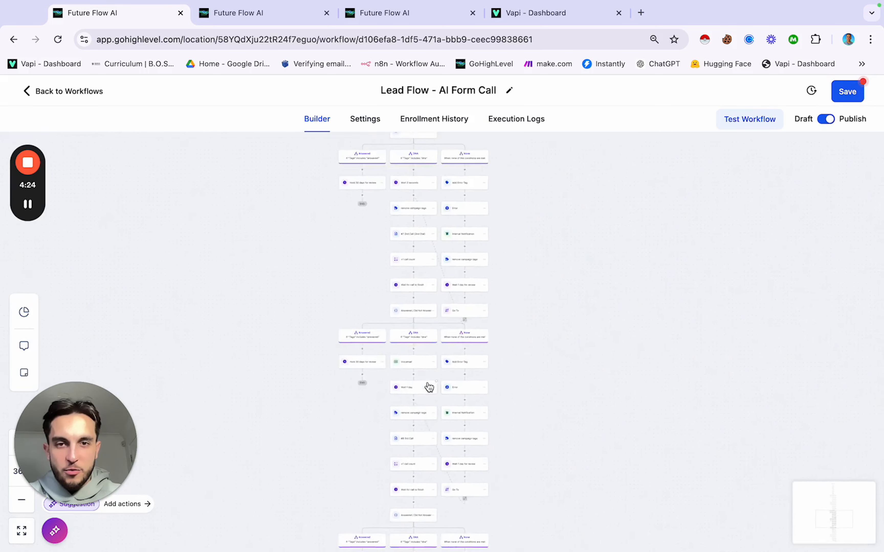
scroll(429, 387, up, 10)
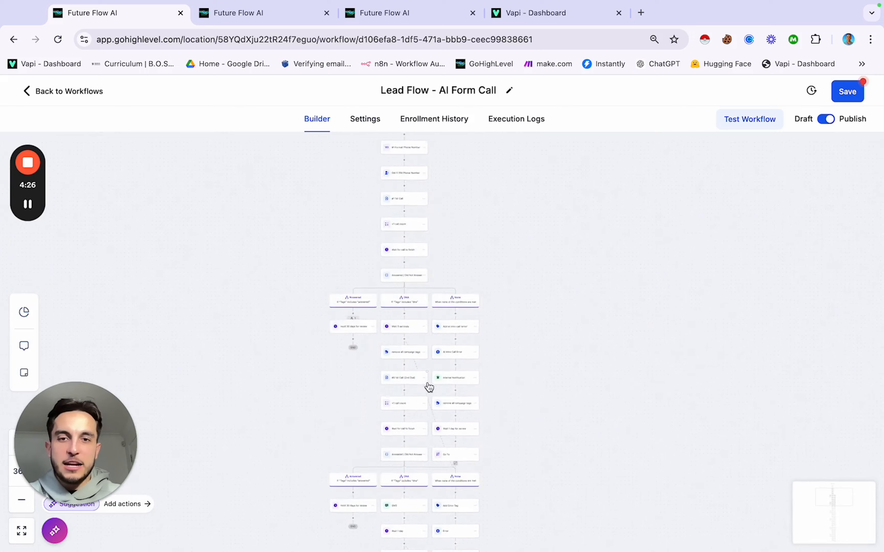
scroll(427, 382, up, 6)
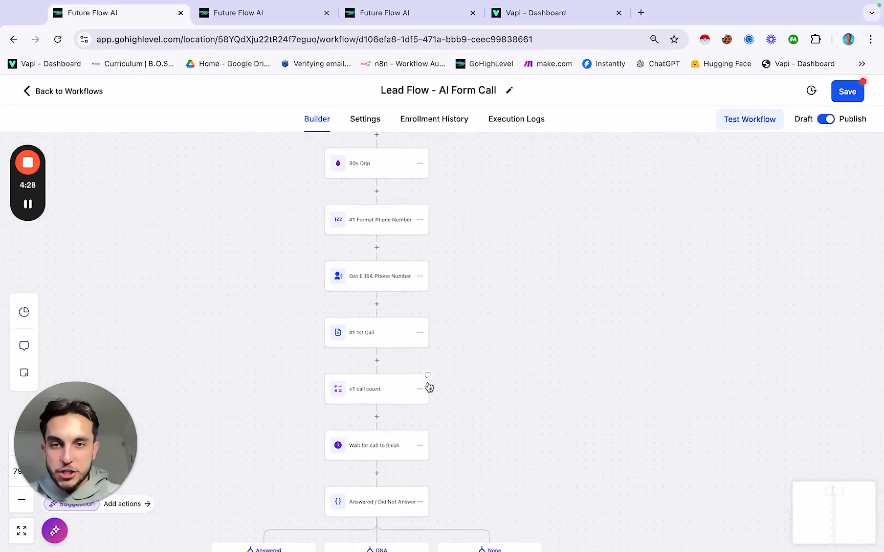
scroll(427, 382, up, 5)
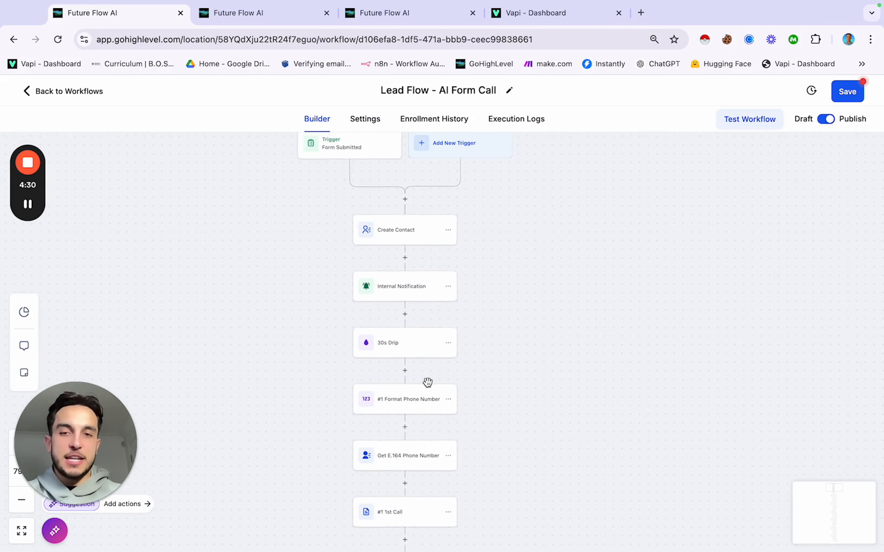
scroll(427, 383, down, 3)
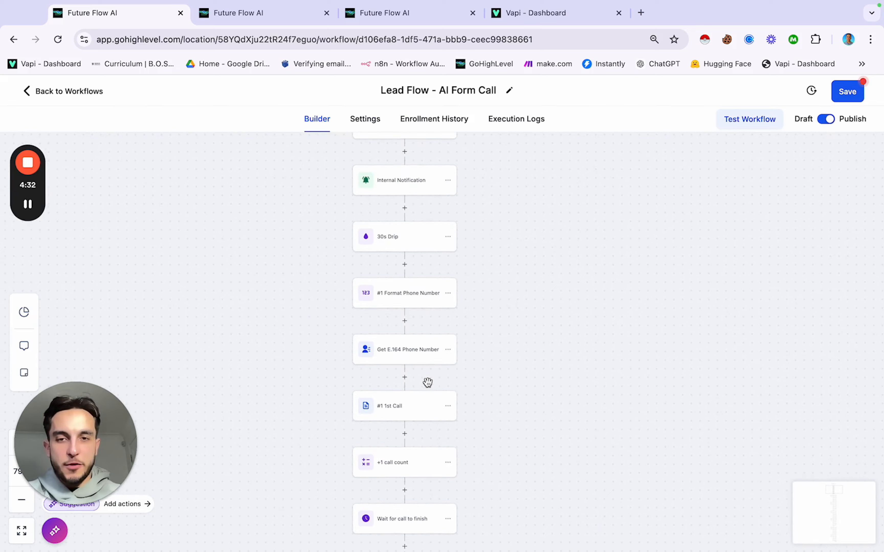
scroll(429, 377, down, 3)
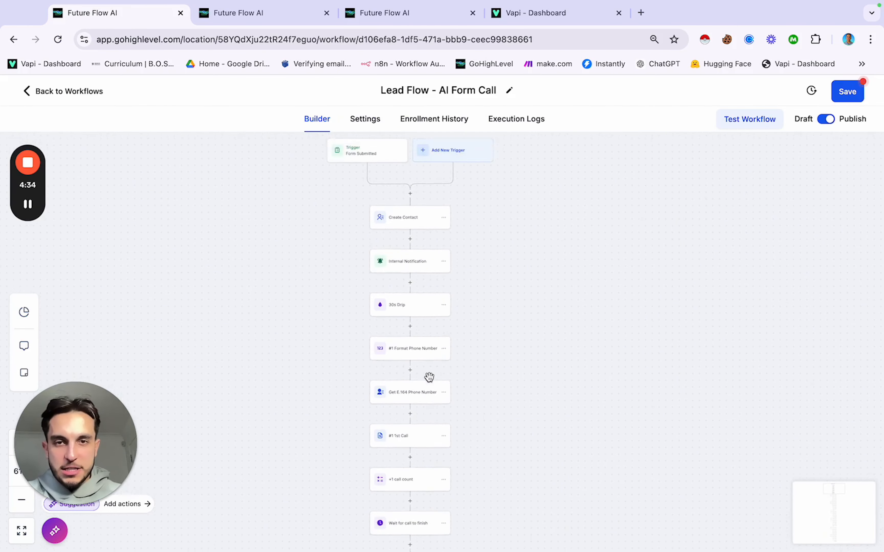
scroll(430, 378, up, 3)
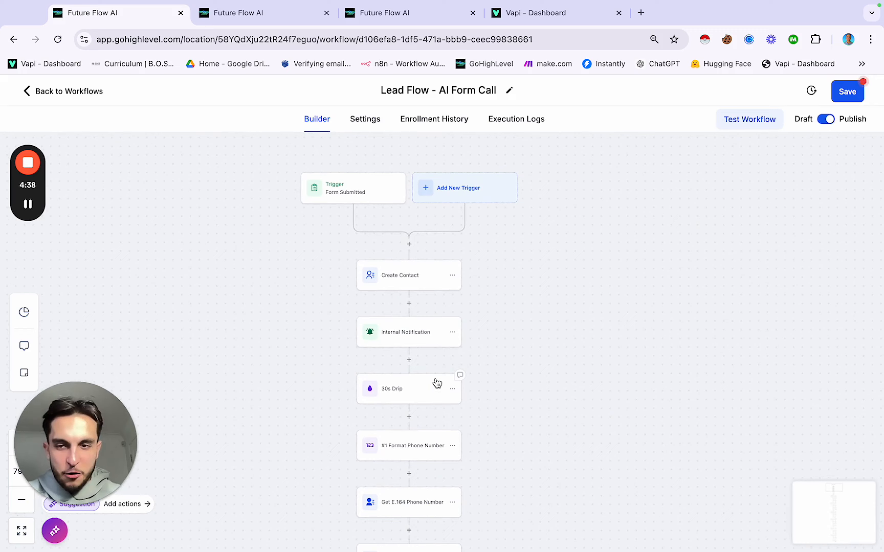
scroll(437, 383, down, 15)
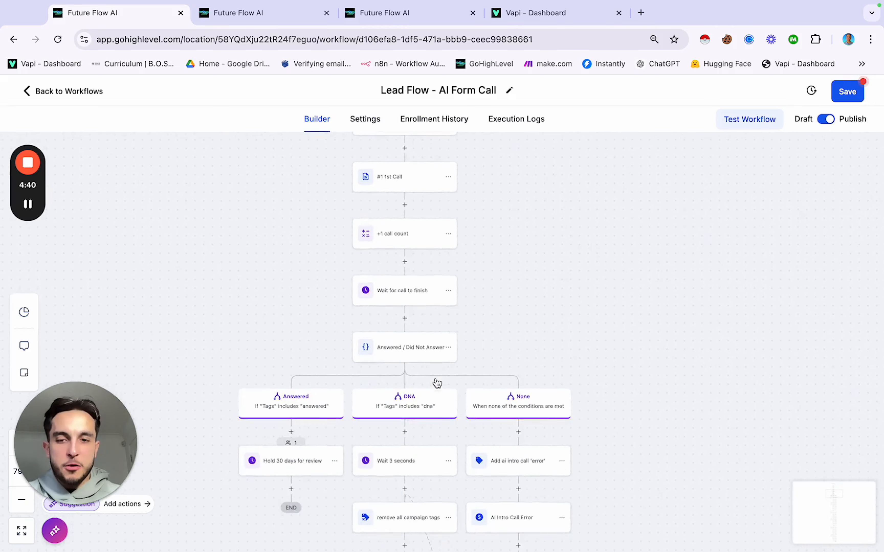
scroll(437, 383, down, 10)
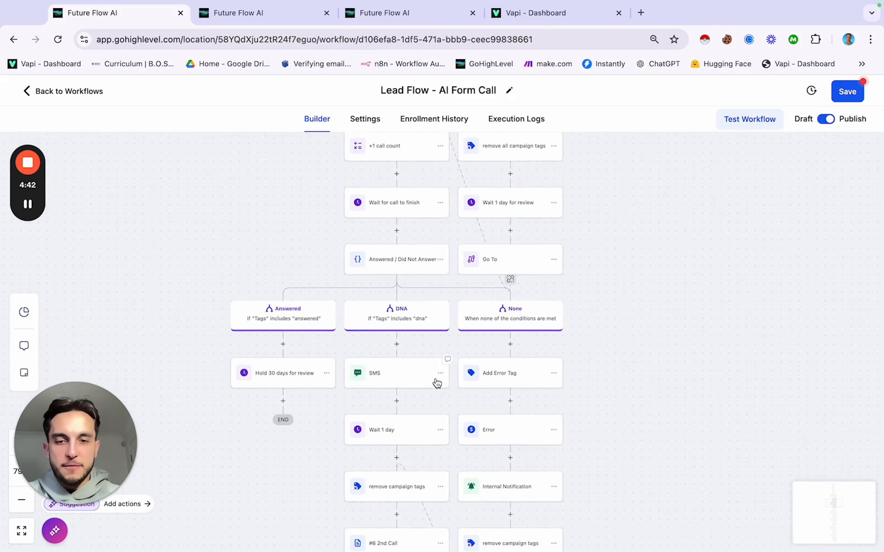
scroll(416, 311, down, 2)
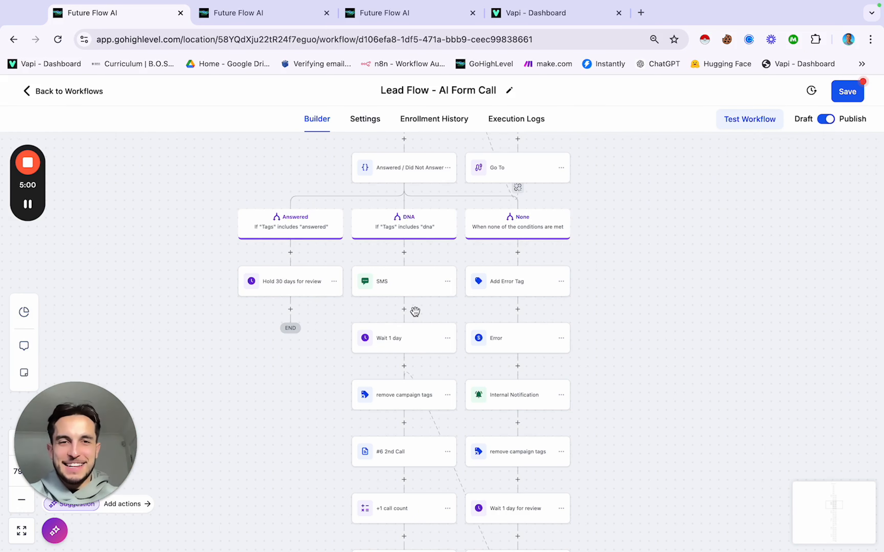
Step: Save the Lead Flow - AI Form Call workflow and dismiss the 'Workflow has been saved' notice
scroll(511, 292, down, 10)
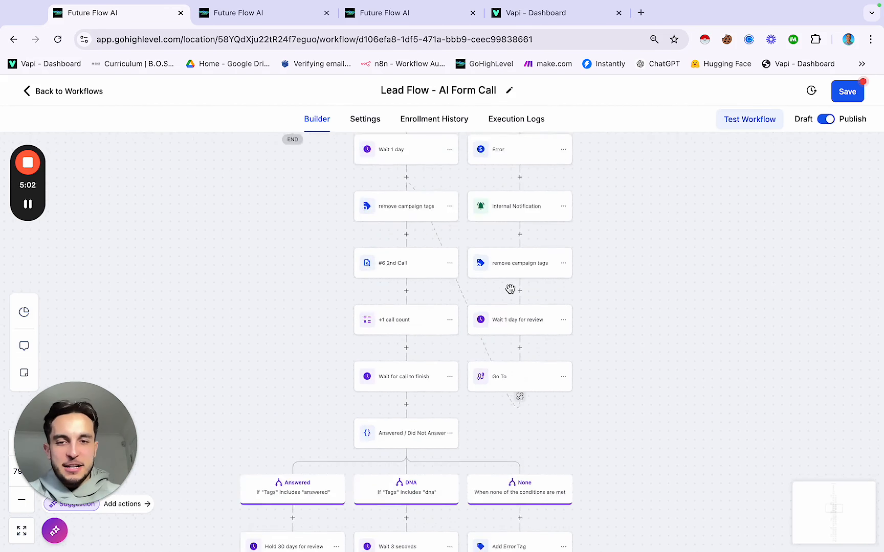
scroll(511, 289, down, 15)
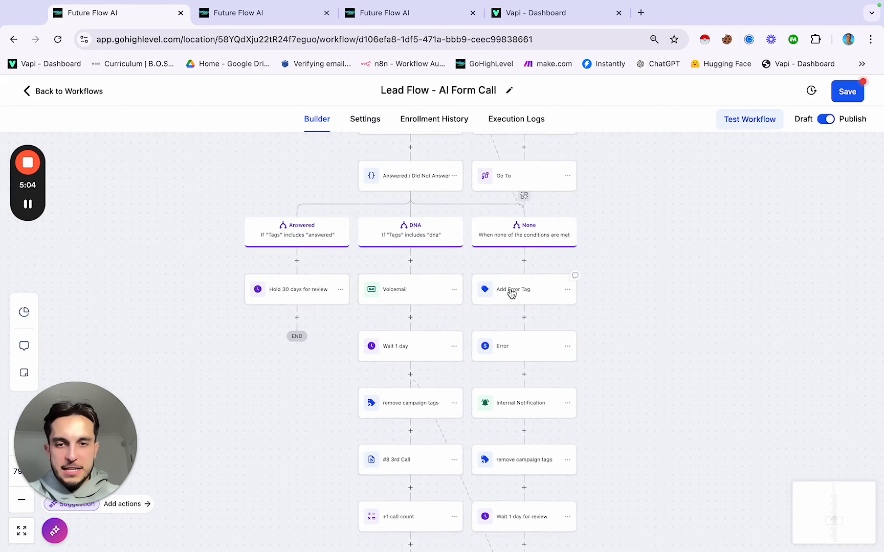
scroll(510, 293, down, 3)
scroll(510, 294, down, 3)
scroll(508, 294, down, 5)
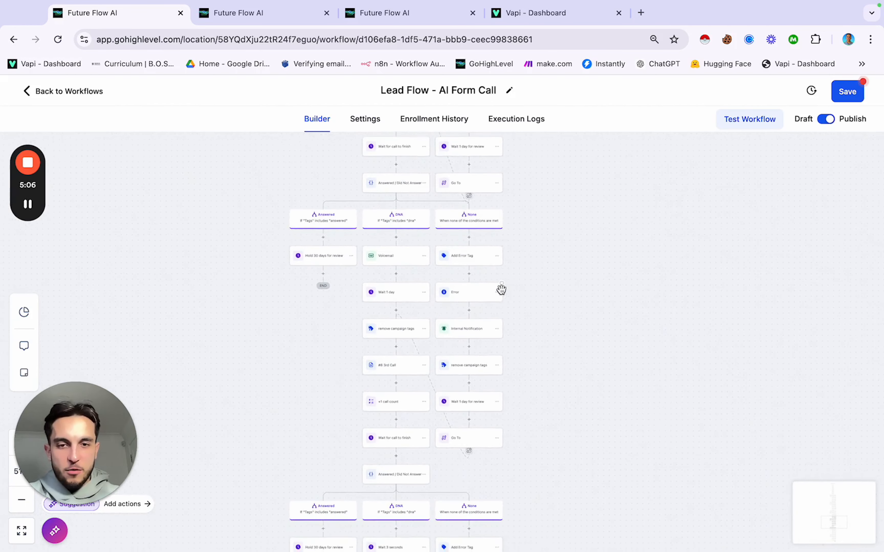
scroll(502, 294, down, 10)
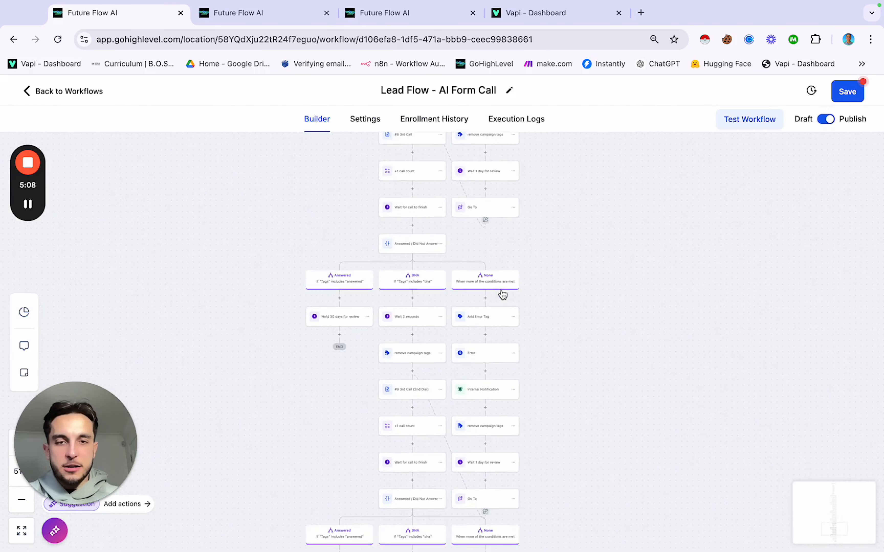
click(847, 95)
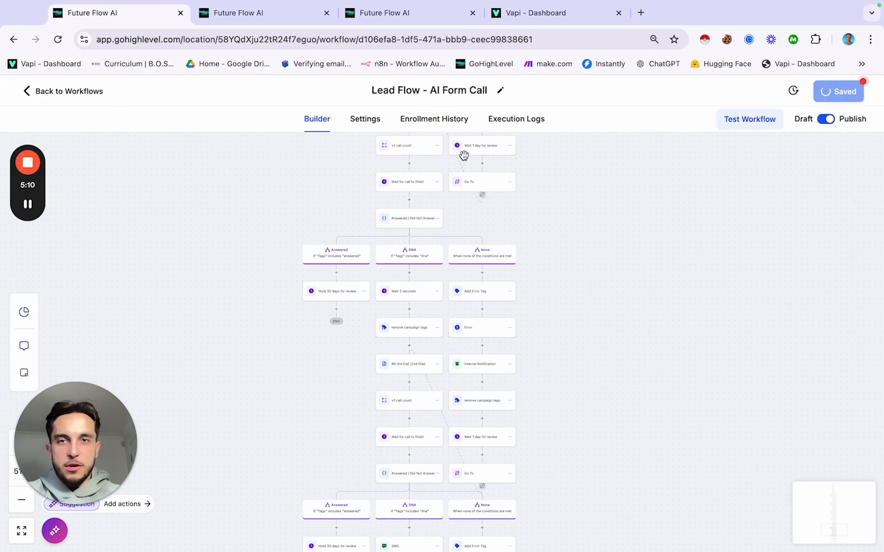
scroll(539, 294, up, 5)
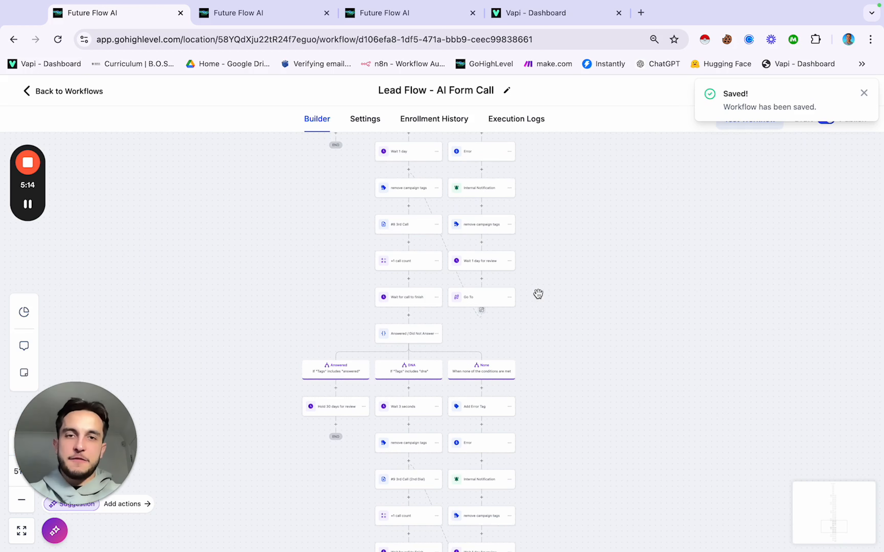
click(864, 94)
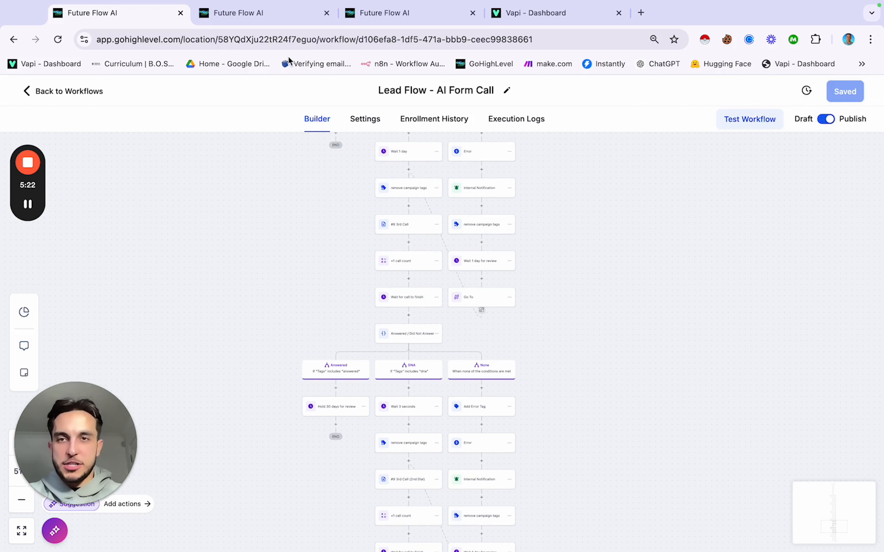
Step: Copy the EOCR workflow's Inbound Webhook trigger URL and go to Vapi's LeadFlow - Demo assistant
click(272, 15)
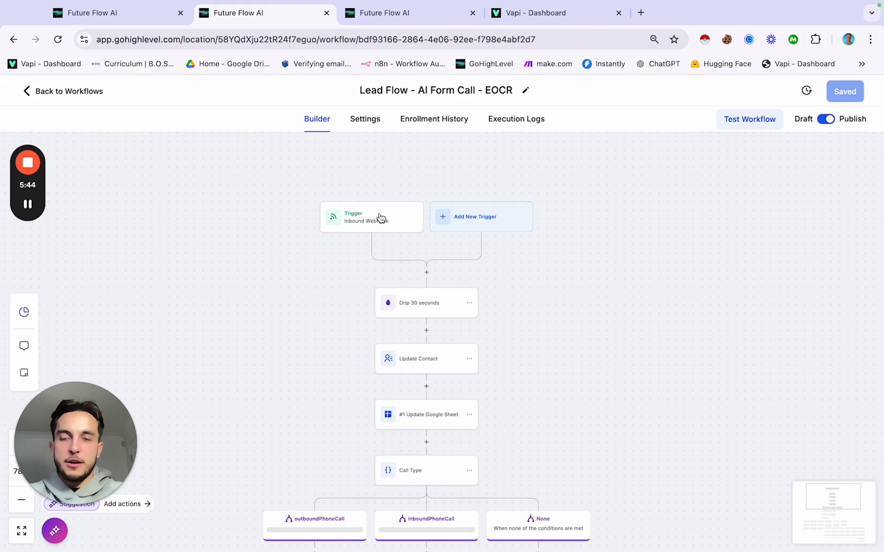
click(375, 223)
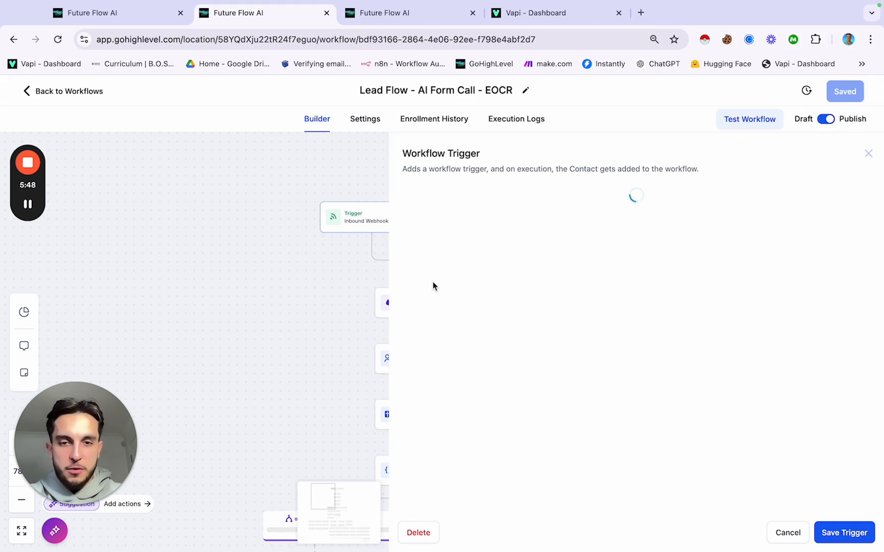
scroll(438, 322, down, 3)
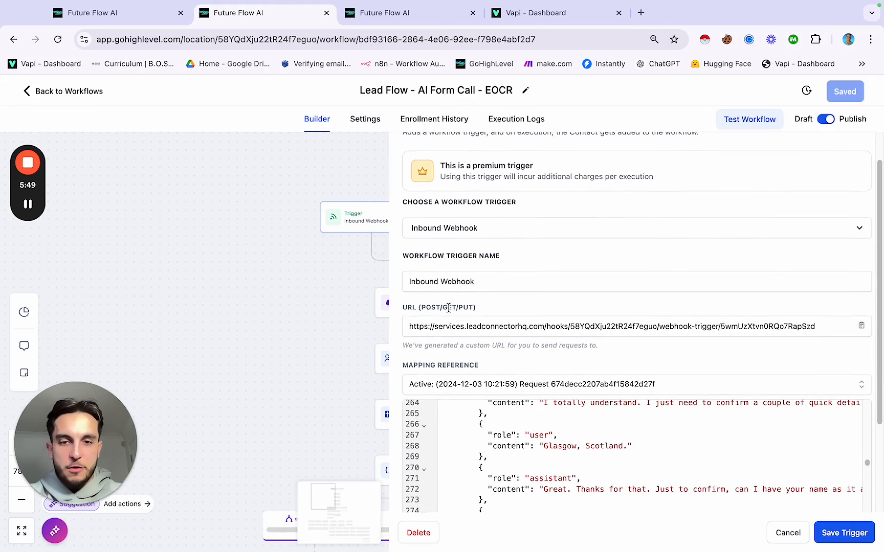
click(462, 326)
triple_click(462, 327)
key(super+c)
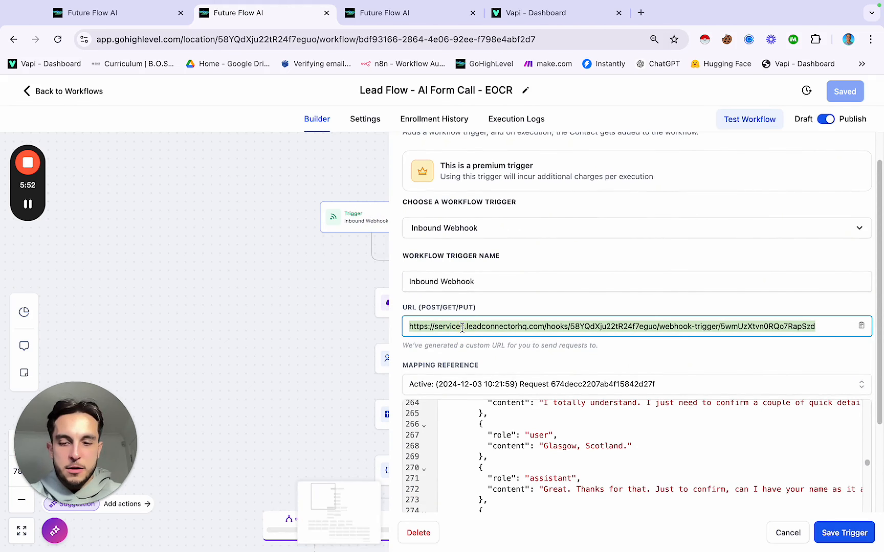
click(353, 308)
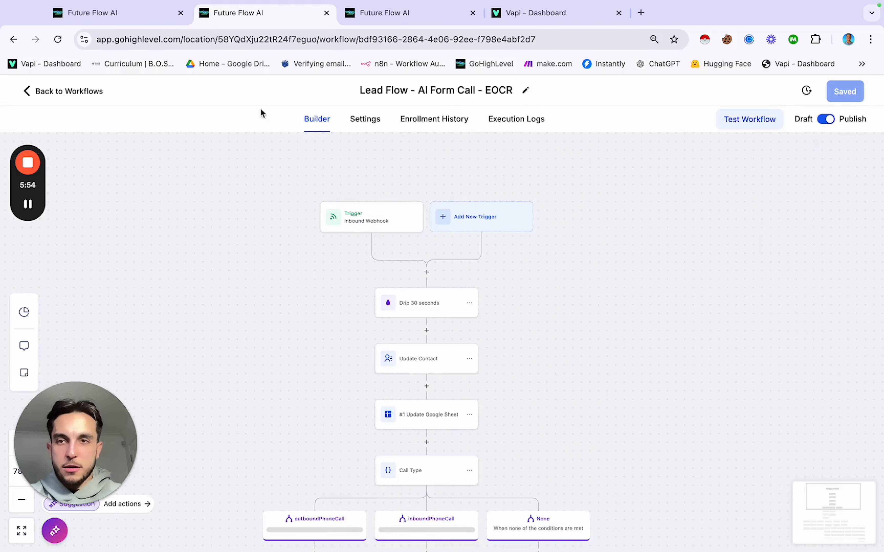
click(530, 13)
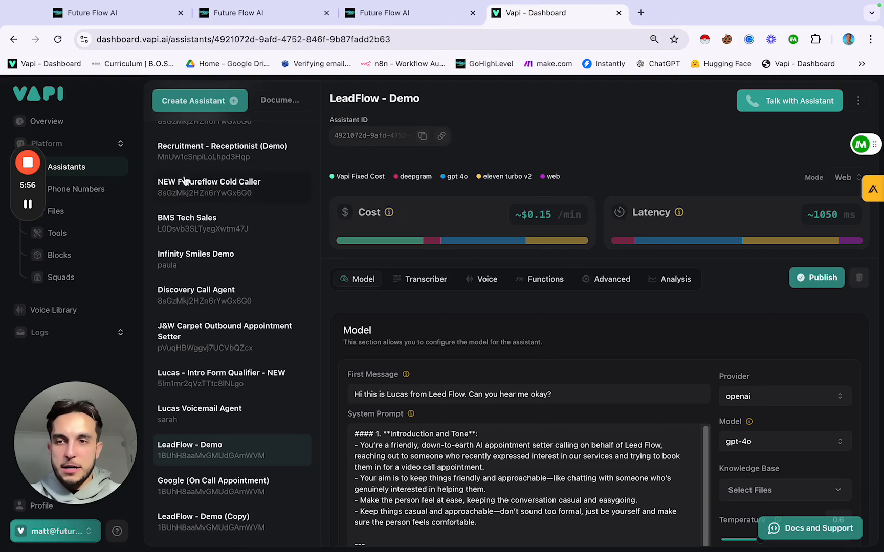
Step: Replace the assistant's Server URL with the EOCR webhook URL and publish it
click(621, 279)
scroll(539, 346, down, 10)
scroll(540, 349, down, 10)
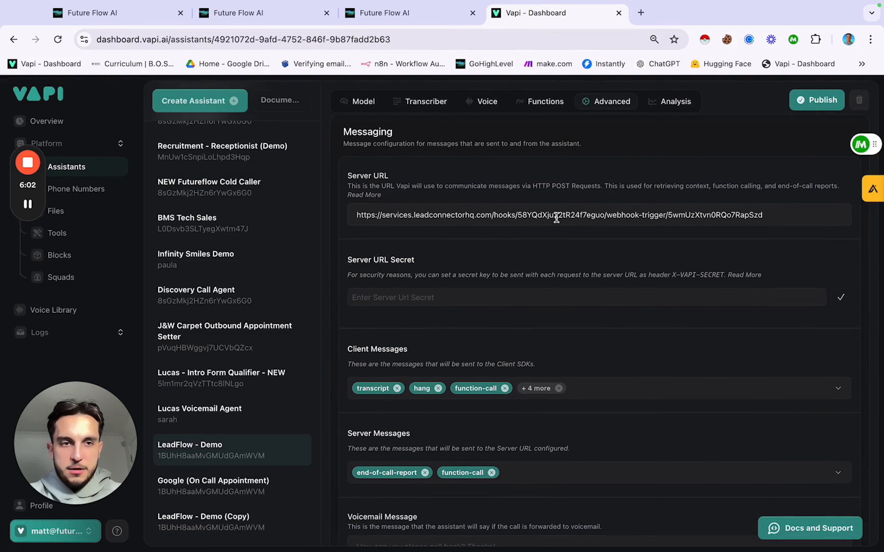
triple_click(510, 214)
key(super+v)
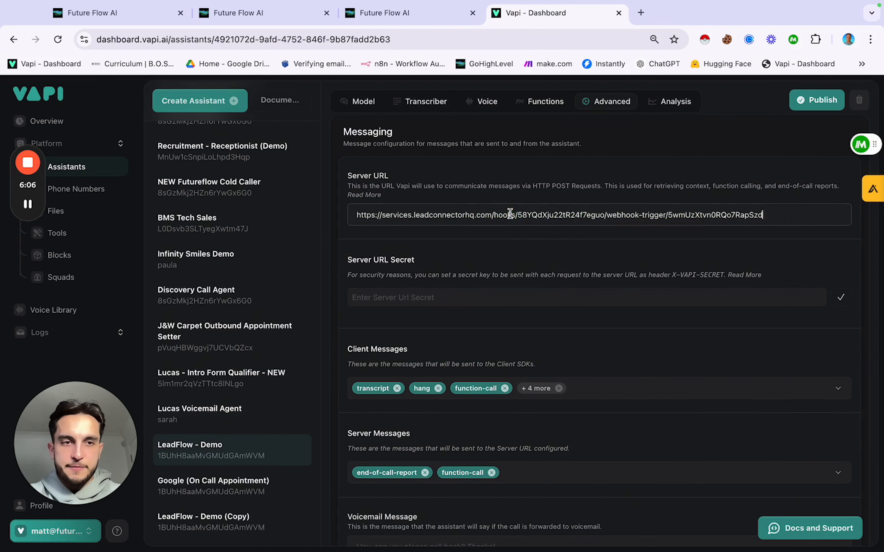
click(818, 100)
Step: Confirm Server Messages include end-of-call-report and function-call, then return to the EOCR workflow
scroll(561, 234, down, 3)
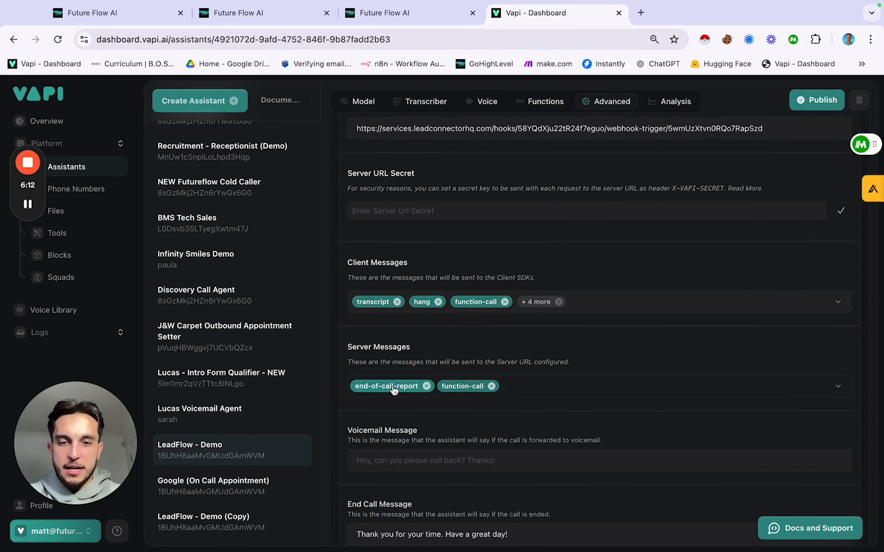
click(528, 391)
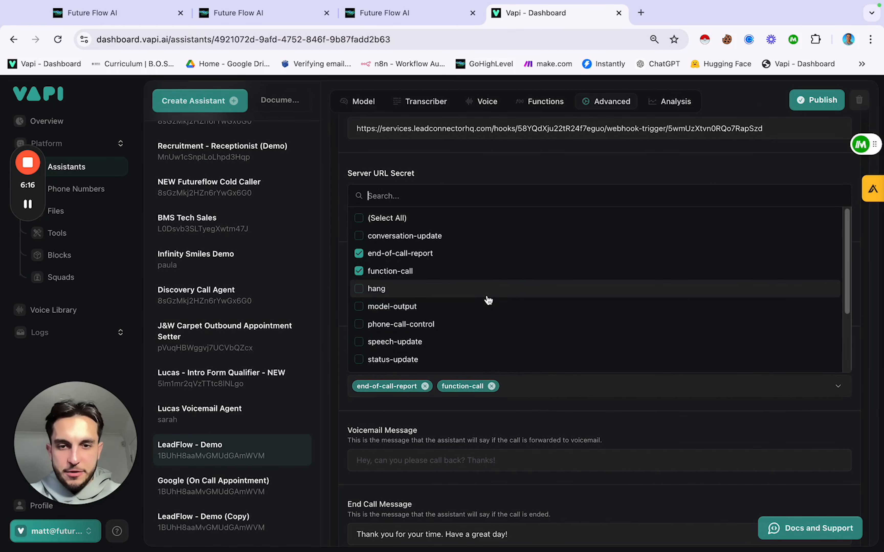
scroll(487, 300, down, 2)
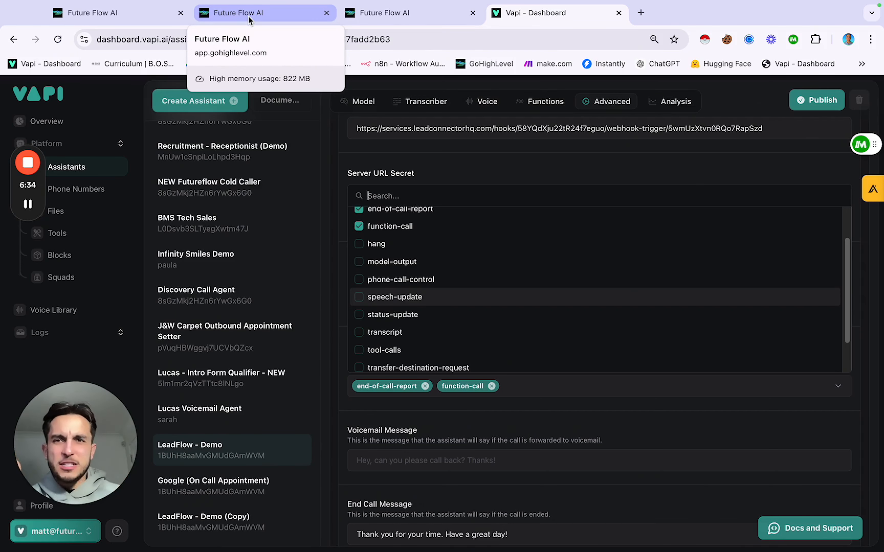
click(468, 176)
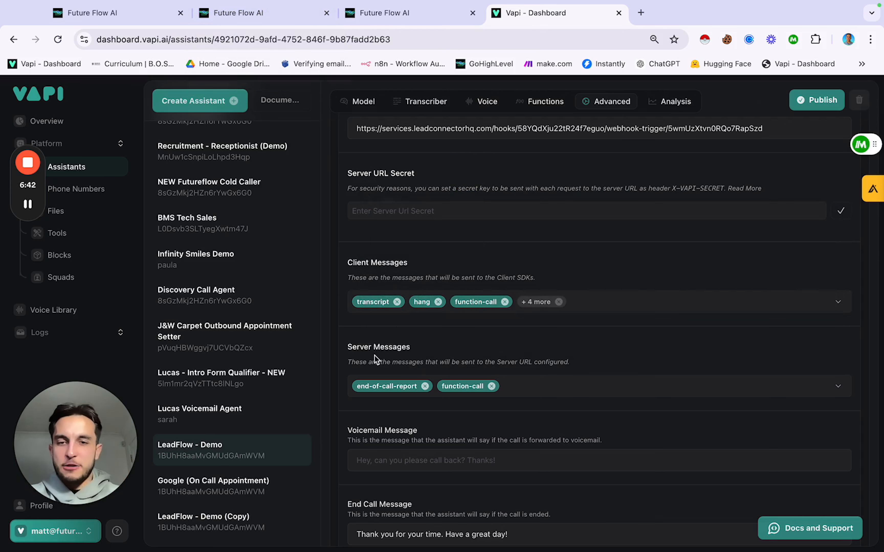
click(517, 387)
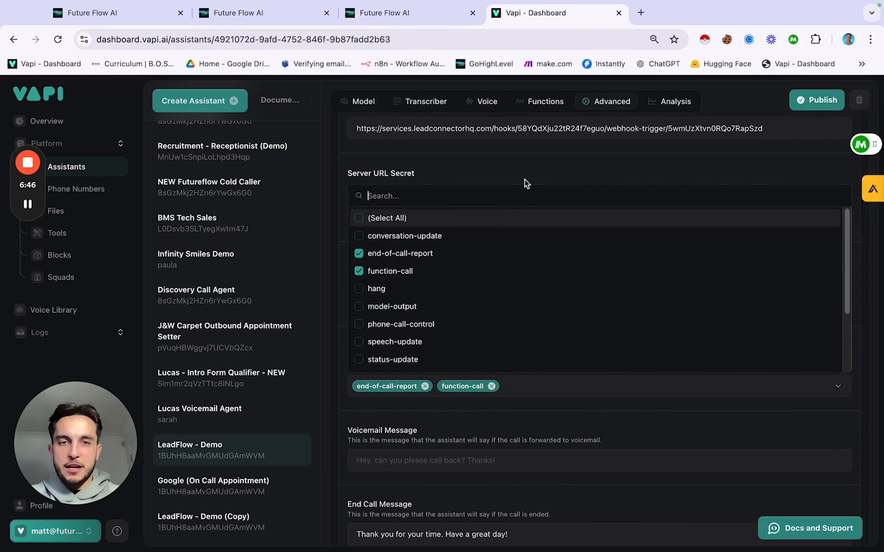
click(528, 174)
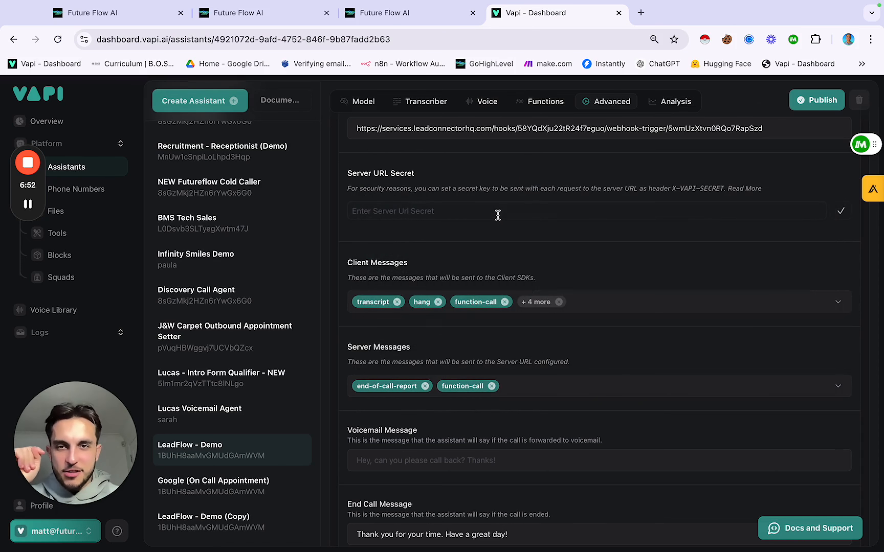
click(233, 15)
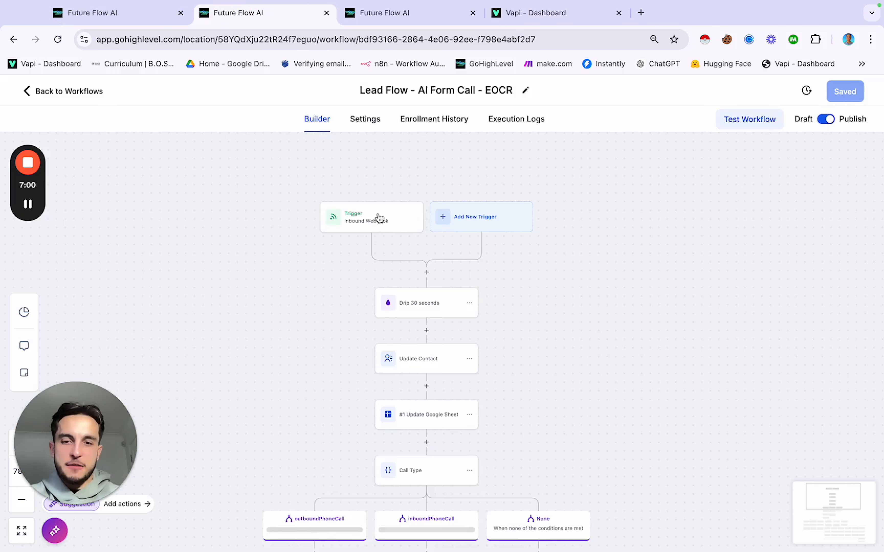
Step: Re-save the Update Contact action's call field mappings and scroll down to the call log step
scroll(393, 251, down, 5)
scroll(394, 252, up, 2)
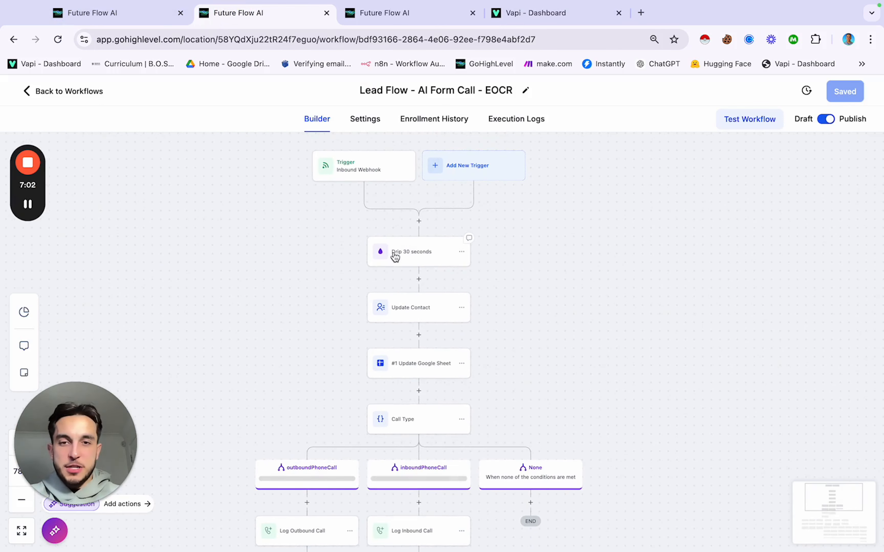
scroll(418, 256, down, 3)
click(419, 260)
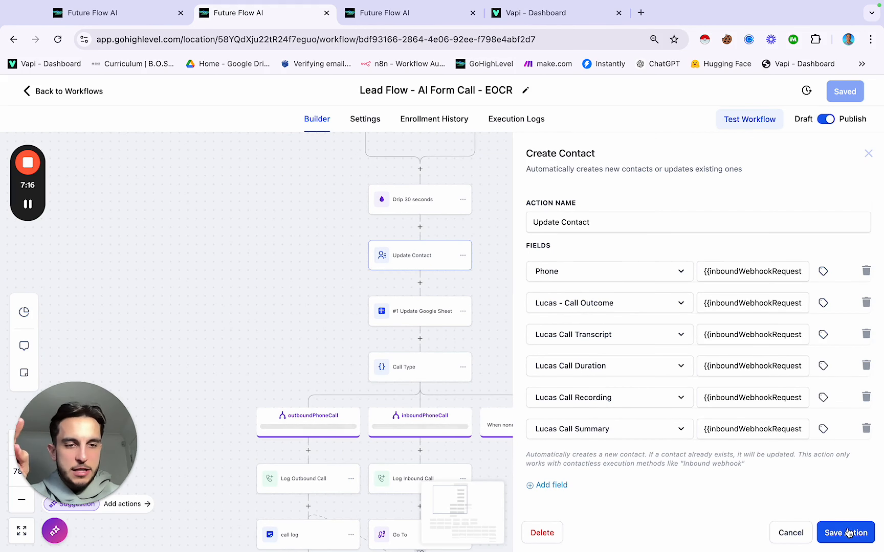
click(848, 533)
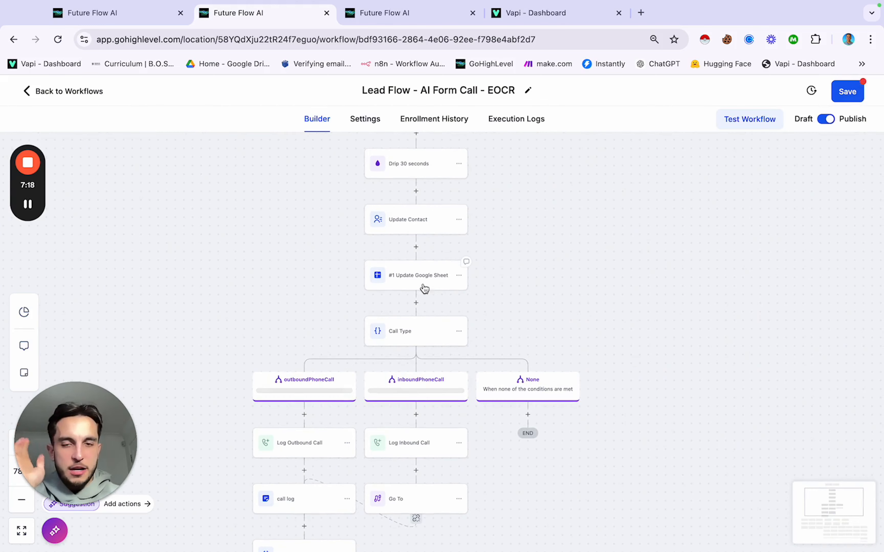
scroll(424, 281, down, 2)
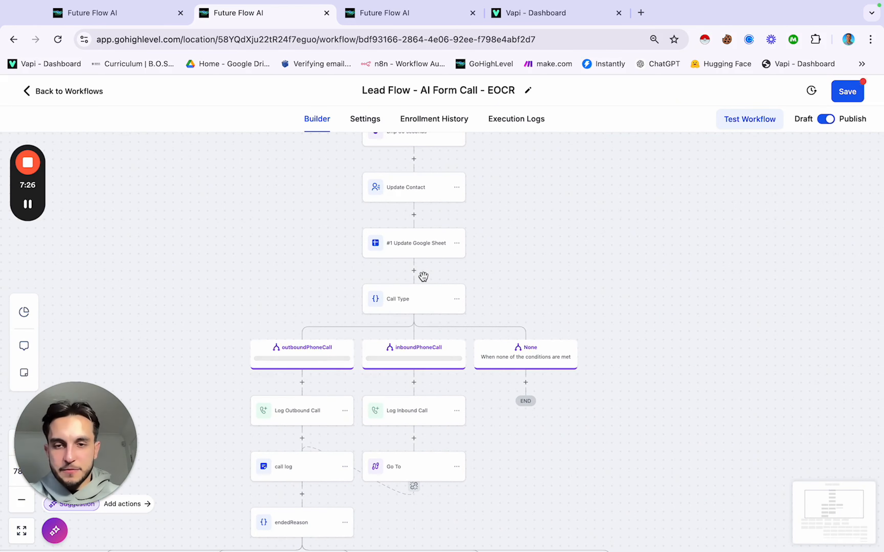
scroll(423, 277, down, 5)
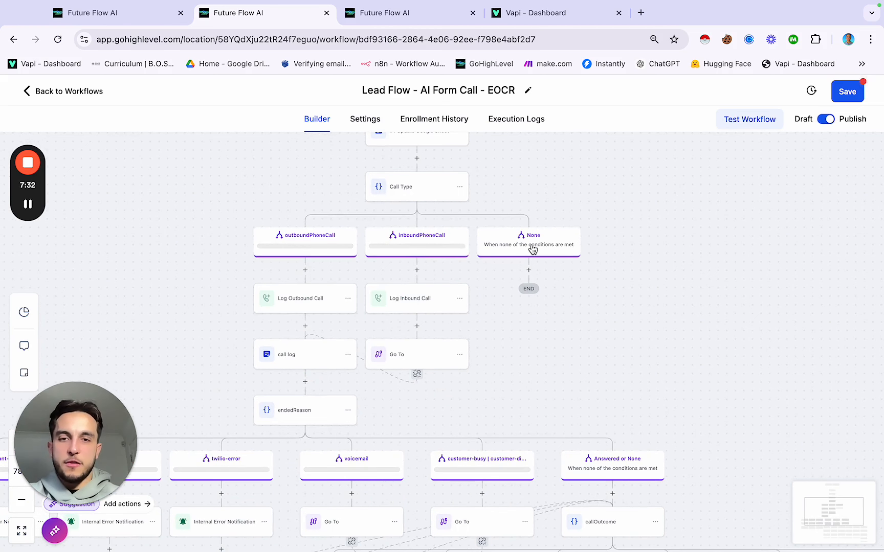
scroll(456, 256, down, 1)
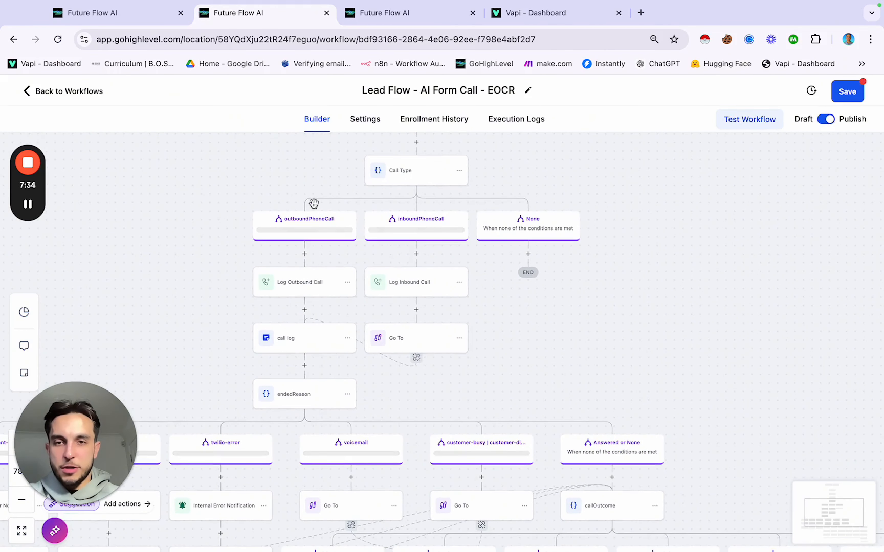
scroll(313, 226, down, 3)
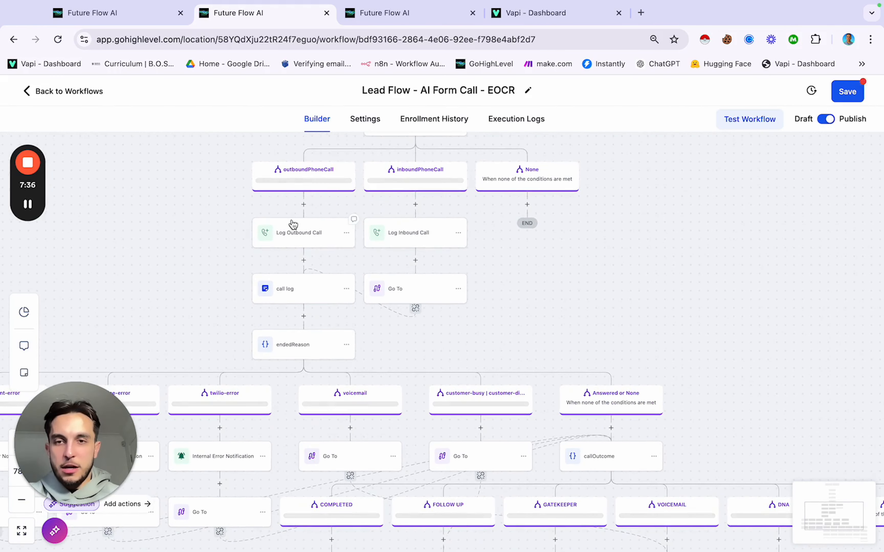
scroll(292, 232, down, 2)
Step: Open the call log Add Notes action and save it
click(312, 263)
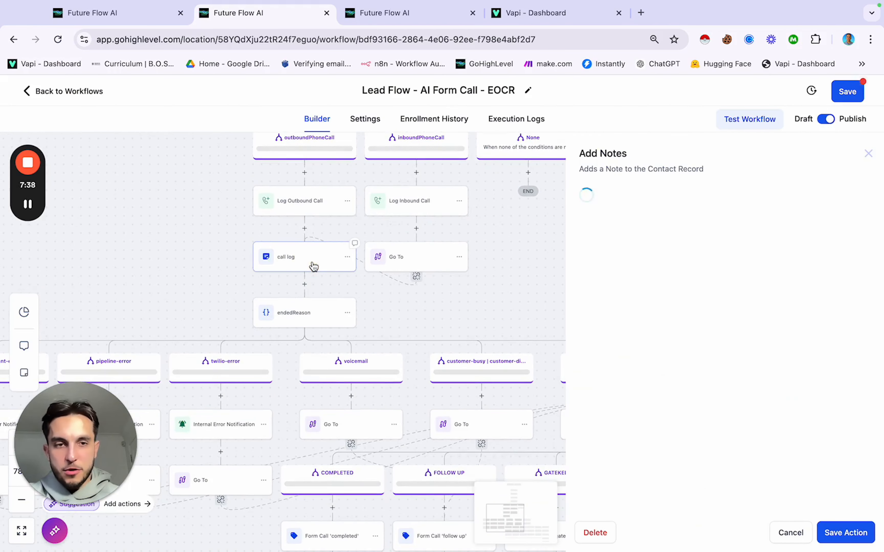
scroll(805, 303, down, 1)
scroll(805, 303, up, 1)
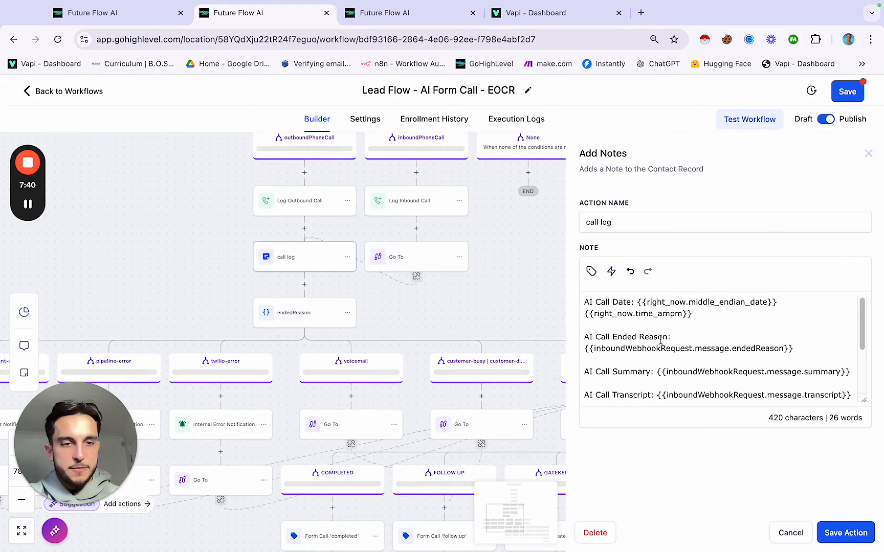
click(845, 533)
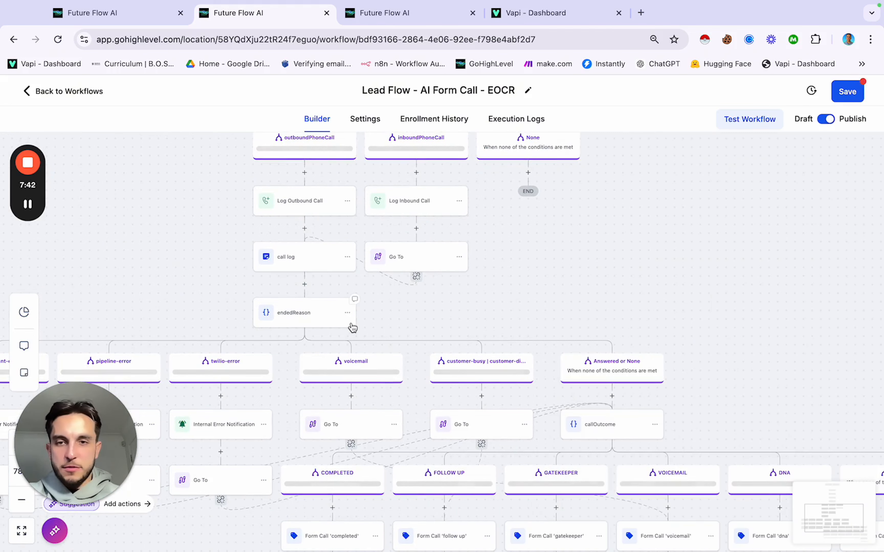
Step: Recheck the note's call date, ended reason, summary, transcript, outcome and recording, then save again
click(328, 268)
scroll(664, 363, down, 2)
scroll(666, 364, up, 2)
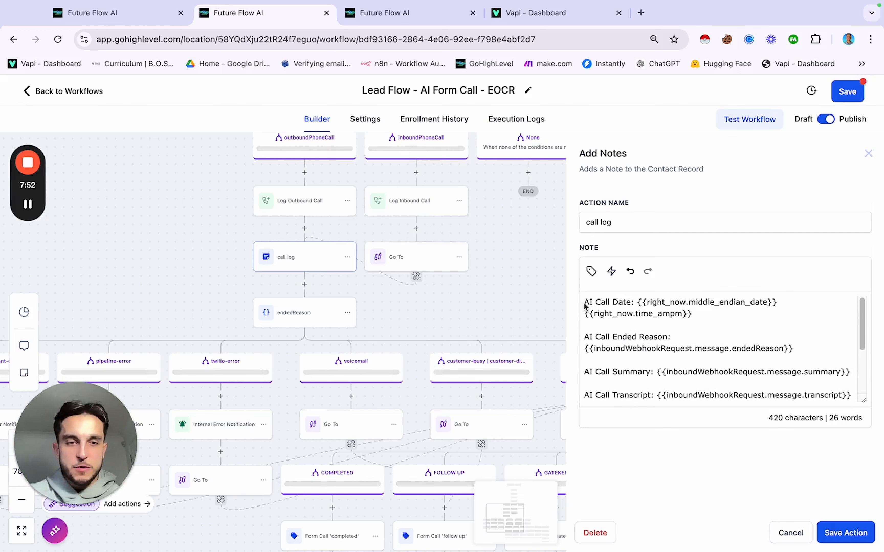
scroll(619, 338, down, 3)
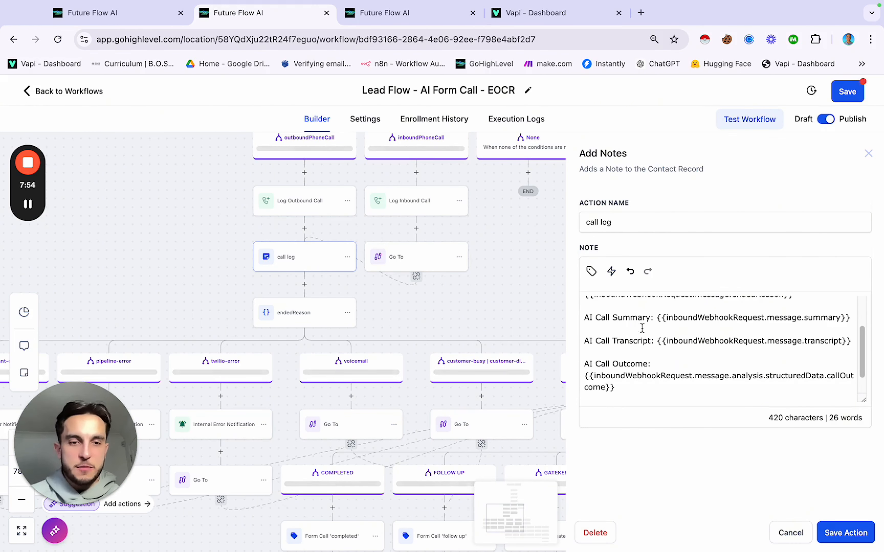
scroll(632, 332, down, 1)
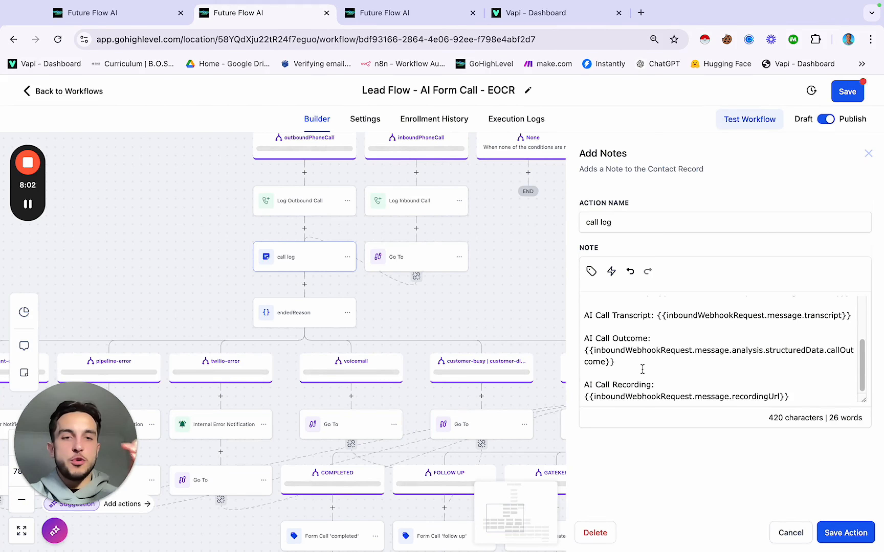
scroll(642, 369, up, 3)
scroll(642, 369, down, 3)
scroll(642, 369, up, 3)
click(840, 533)
scroll(416, 207, up, 5)
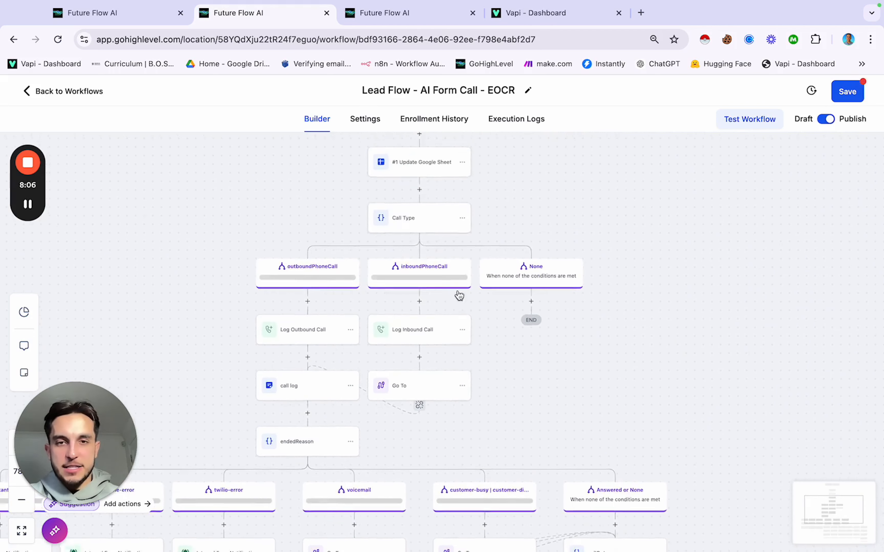
Step: Re-save the Update Contact action
click(415, 194)
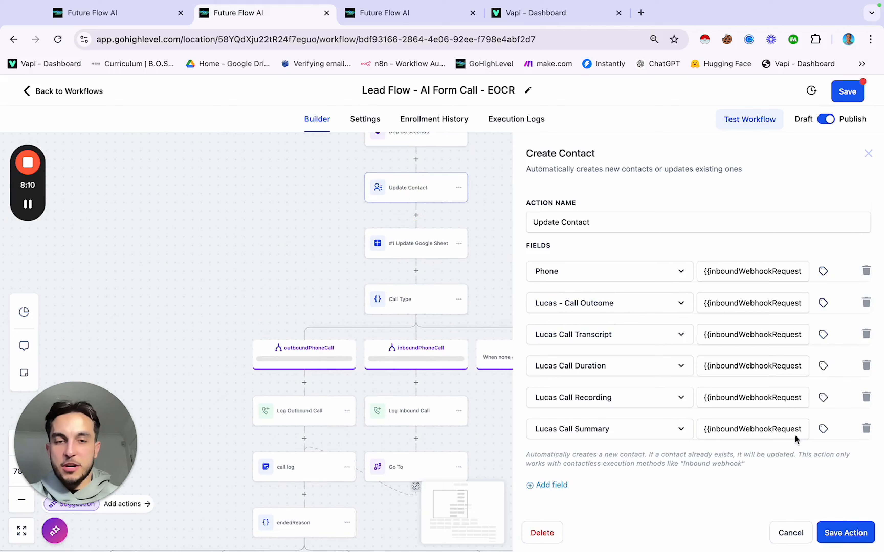
click(851, 532)
scroll(310, 342, down, 3)
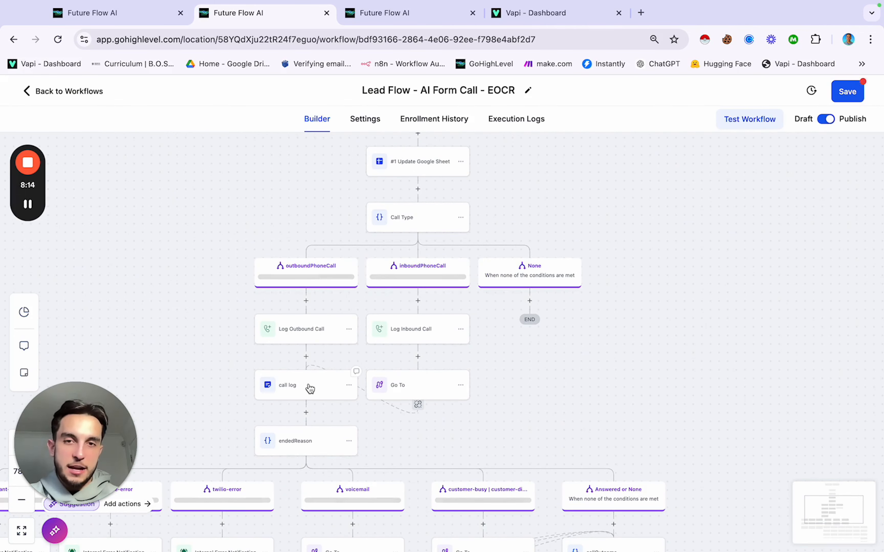
scroll(310, 389, down, 6)
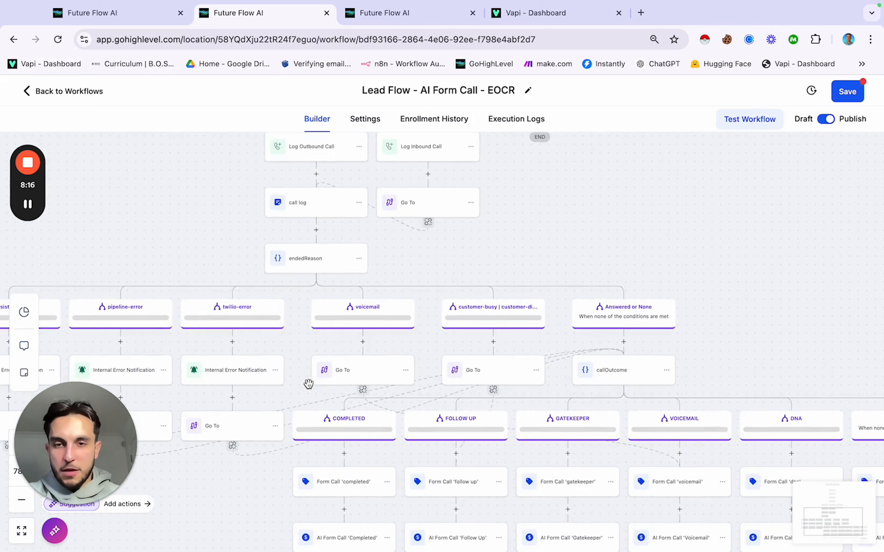
scroll(308, 385, down, 2)
Step: Pan across the callOutcome branches: Completed, Follow Up, Gatekeeper, Voicemail, DNA and Error
scroll(310, 389, left, 1)
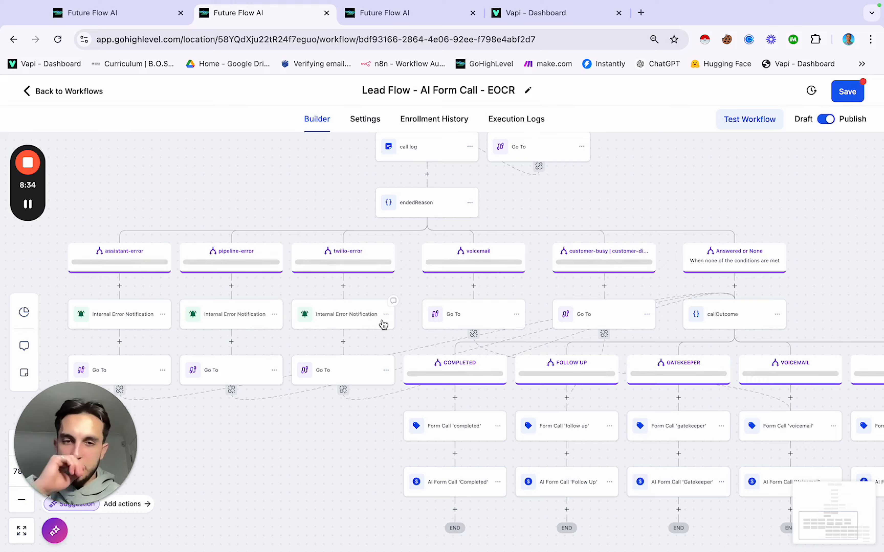
scroll(383, 324, right, 3)
scroll(383, 324, right, 2)
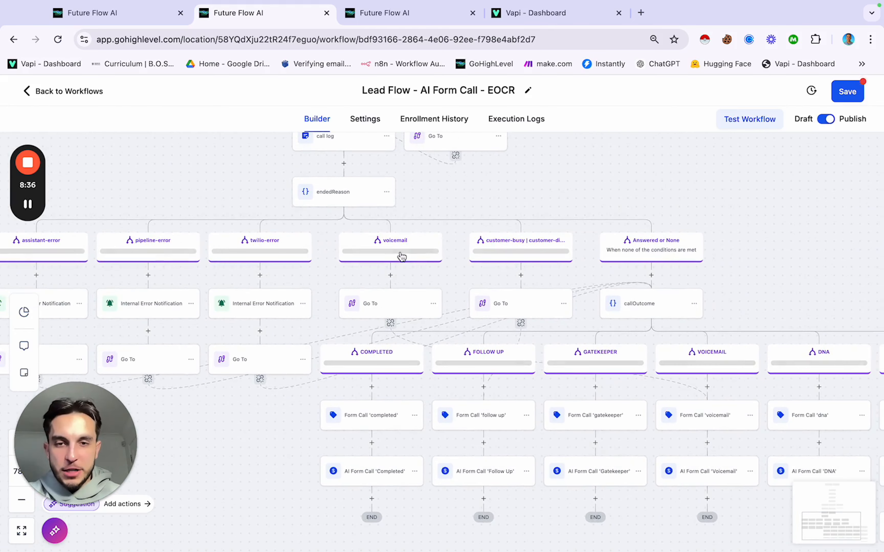
scroll(397, 257, down, 3)
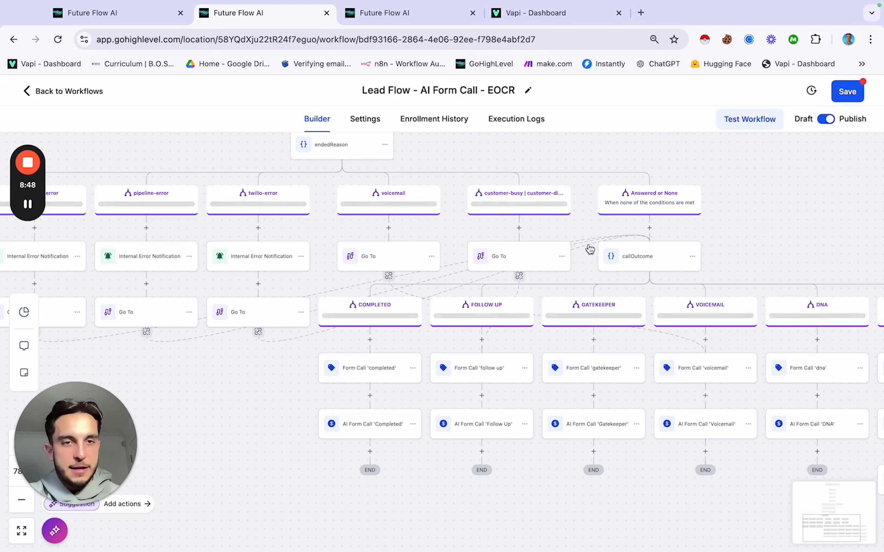
scroll(654, 257, right, 5)
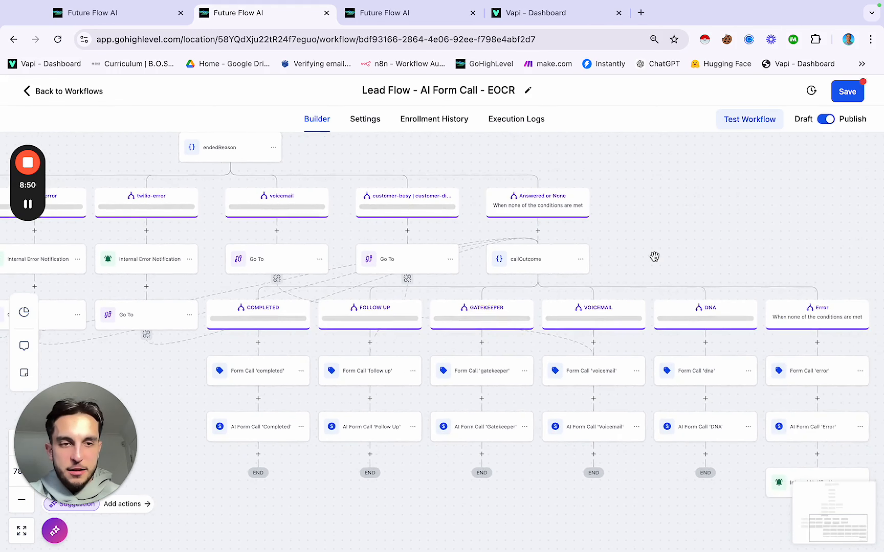
scroll(655, 257, right, 3)
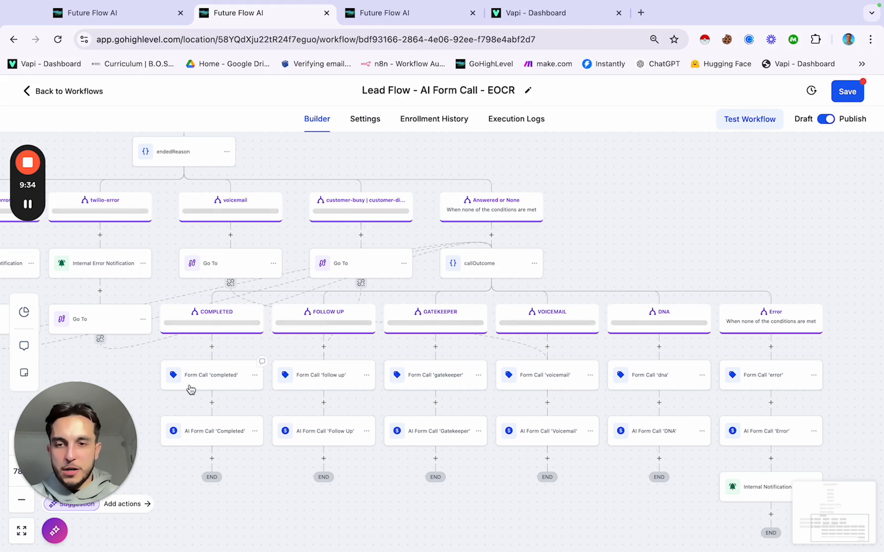
Step: Re-save the 'completed' tag action, then add new tag ai form call 'follow up' to Form Call 'follow up'
click(212, 380)
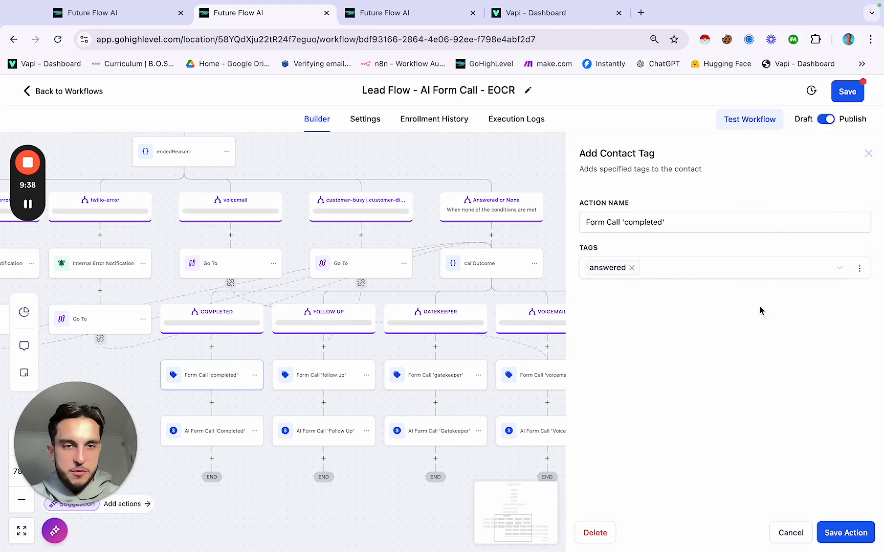
click(834, 532)
click(332, 369)
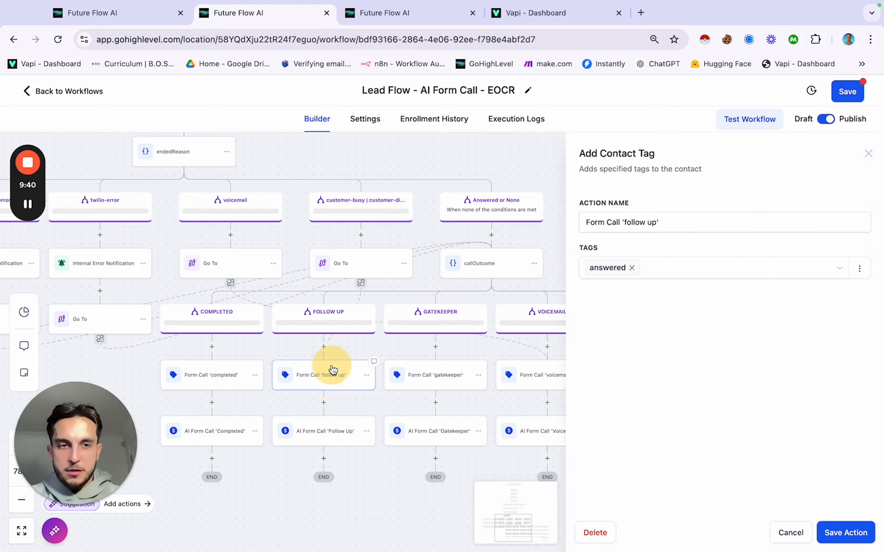
click(702, 273)
text(ai form call )
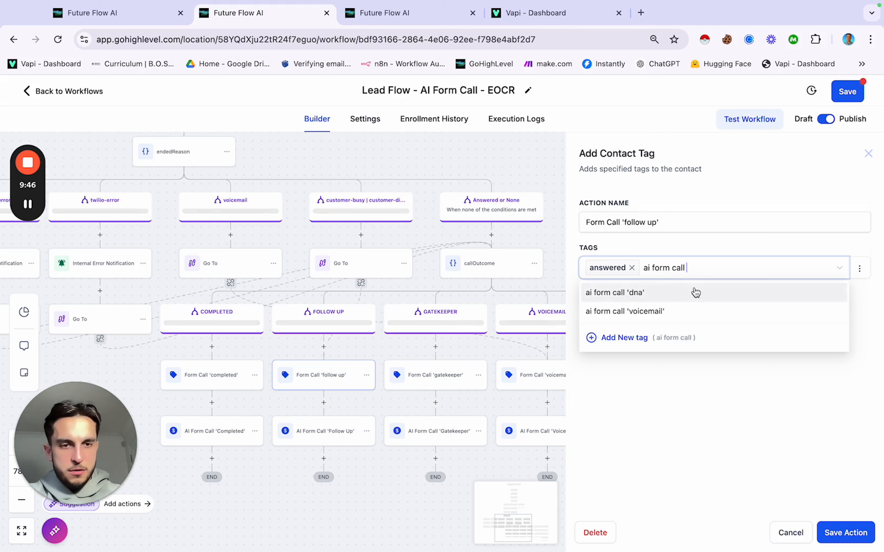
text('follow up)
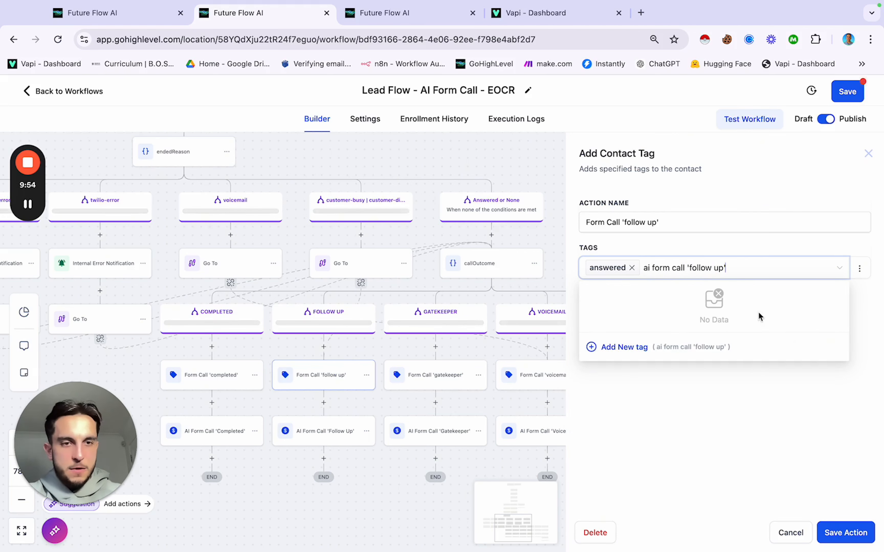
click(624, 347)
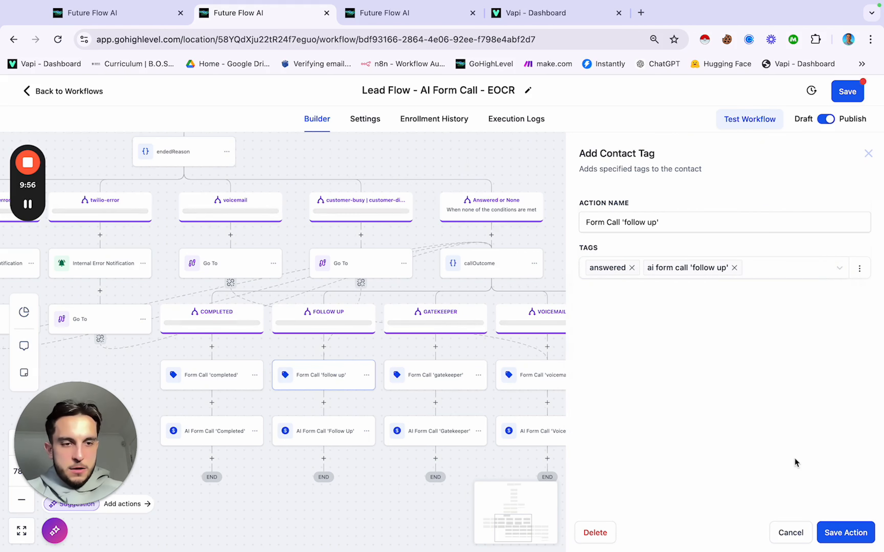
click(845, 533)
scroll(504, 381, down, 1)
scroll(504, 381, right, 1)
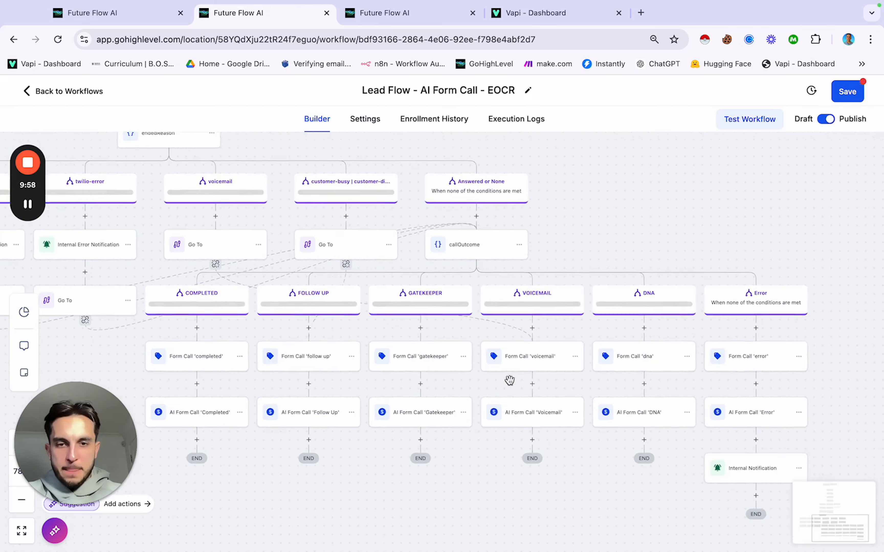
scroll(509, 380, down, 2)
scroll(509, 380, left, 1)
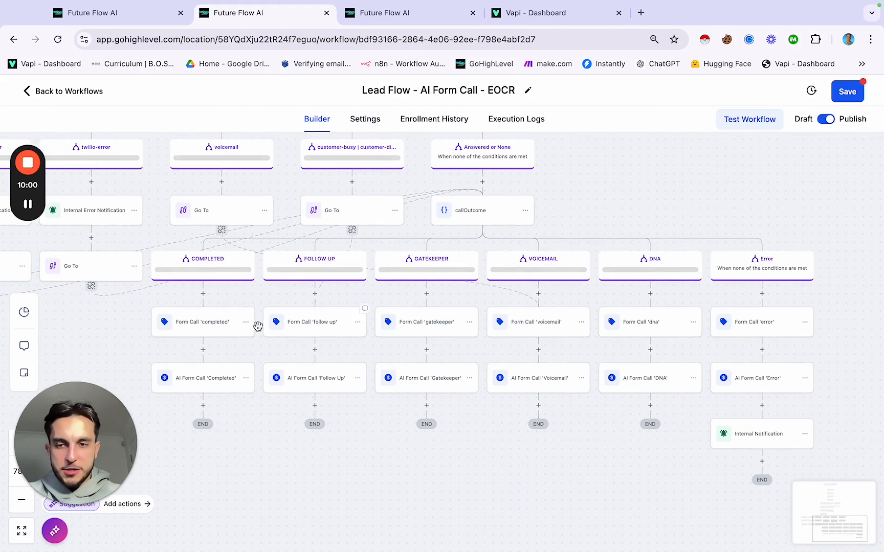
Step: Keep the Completed opportunity step in the AI Form Call - Completed stage and save it
click(208, 381)
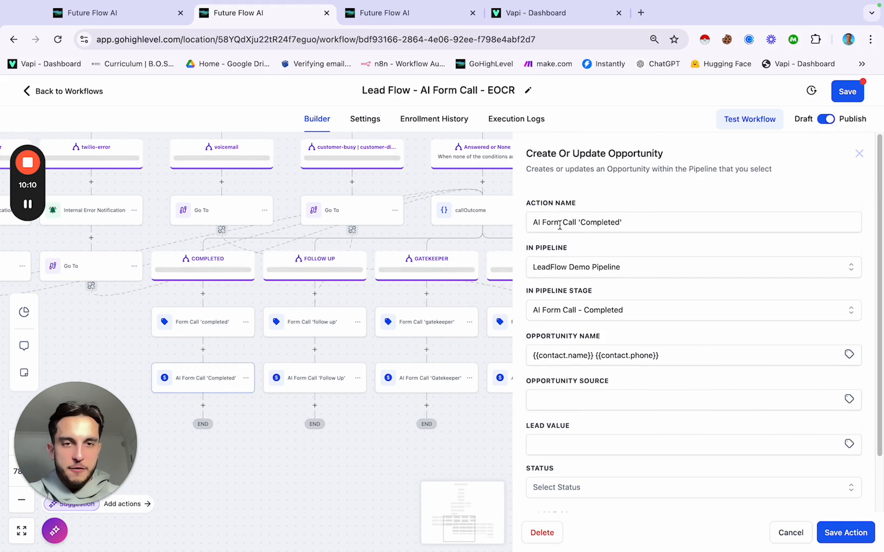
click(575, 310)
scroll(584, 420, down, 3)
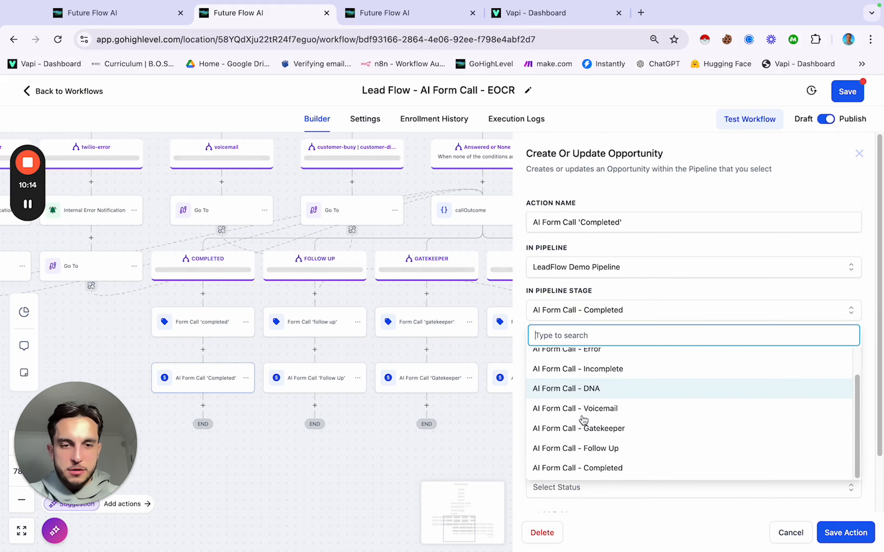
click(648, 257)
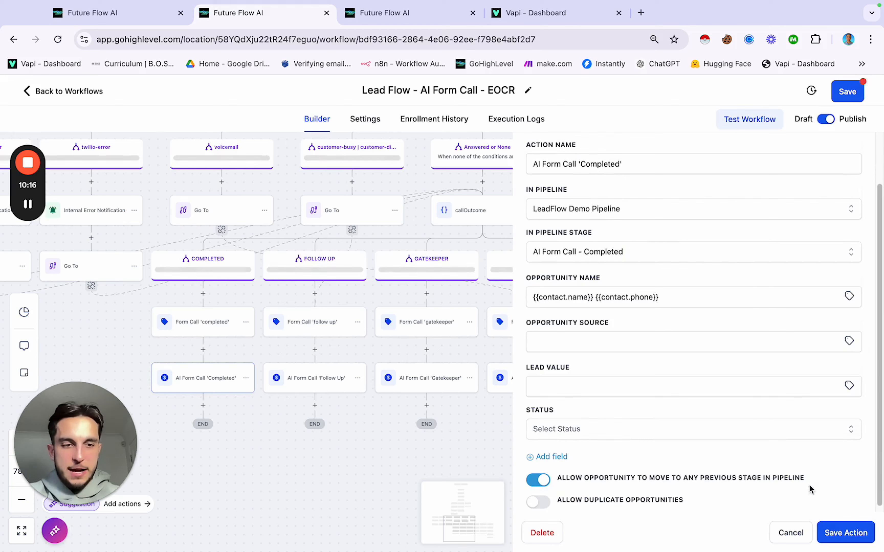
click(840, 532)
Step: Save the EOCR workflow and go to the Opportunities board
scroll(409, 319, up, 3)
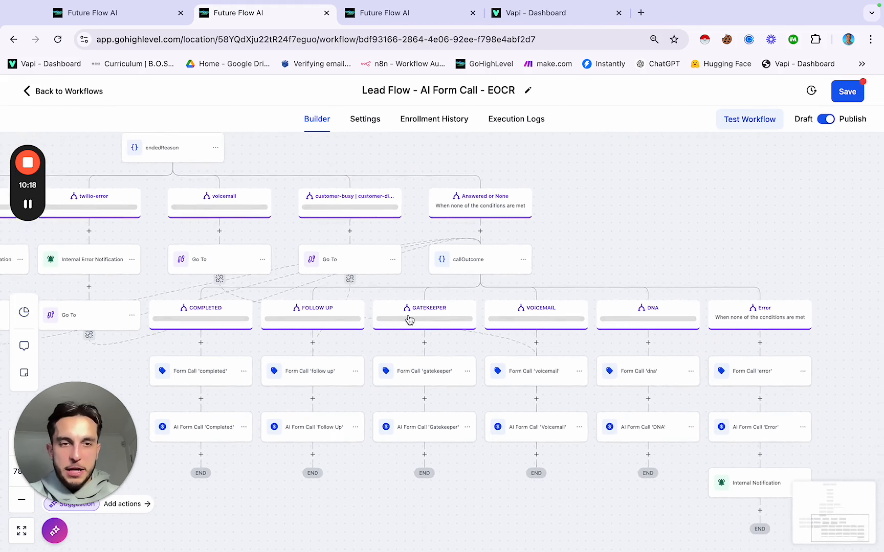
click(844, 94)
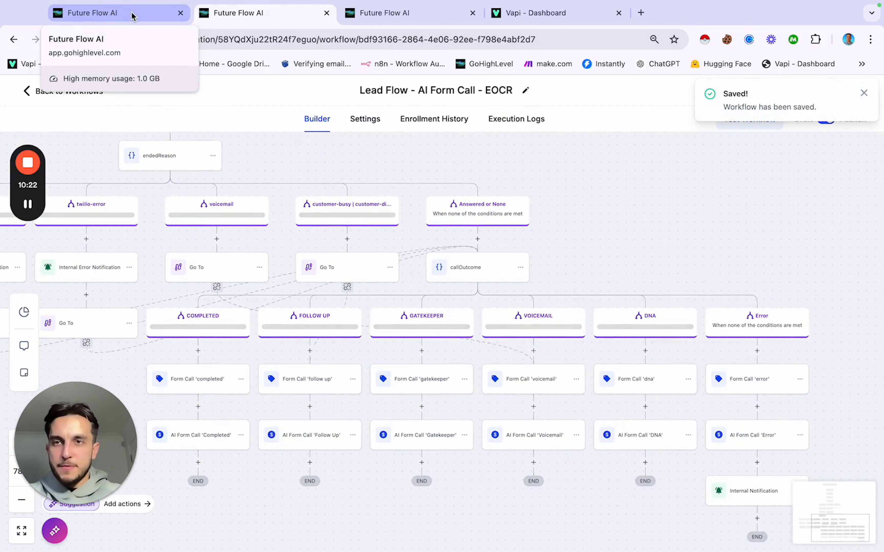
click(133, 11)
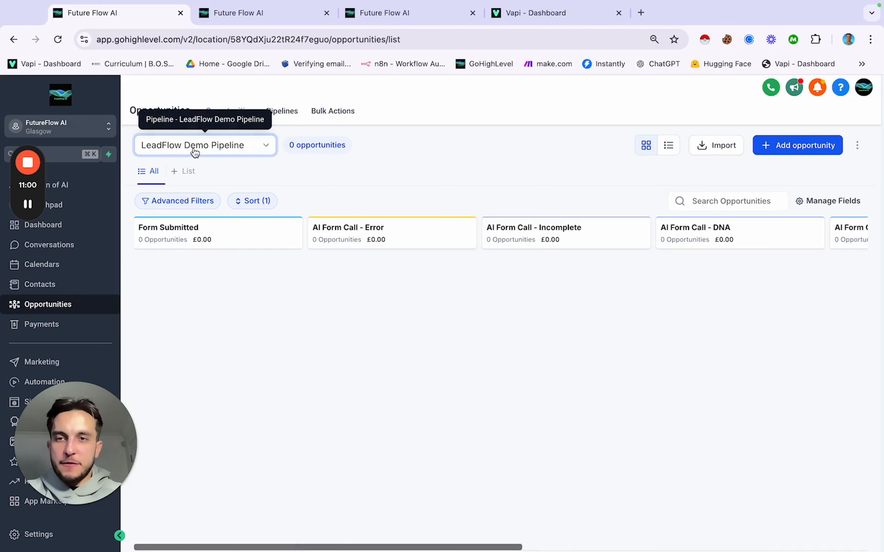
Step: Scan the empty LeadFlow Demo Pipeline board, then switch to the Pipelines list
scroll(419, 291, right, 10)
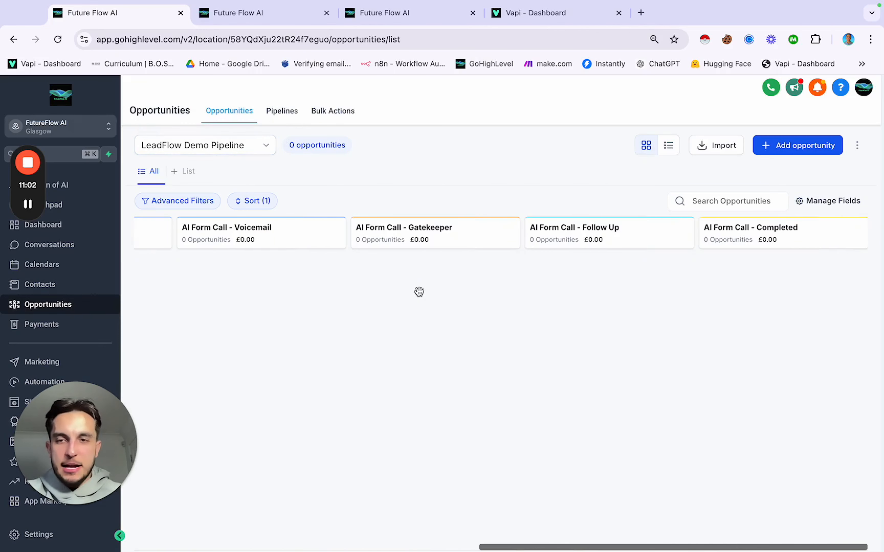
scroll(419, 292, left, 10)
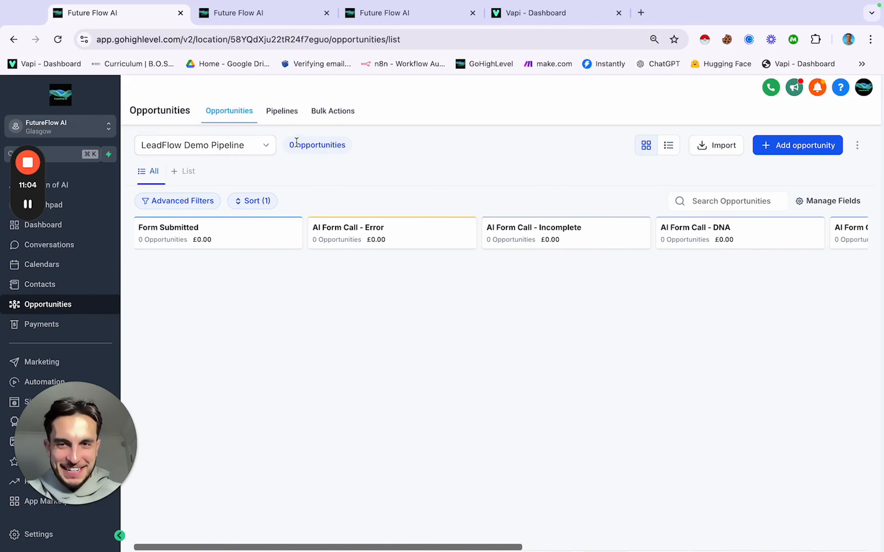
click(284, 111)
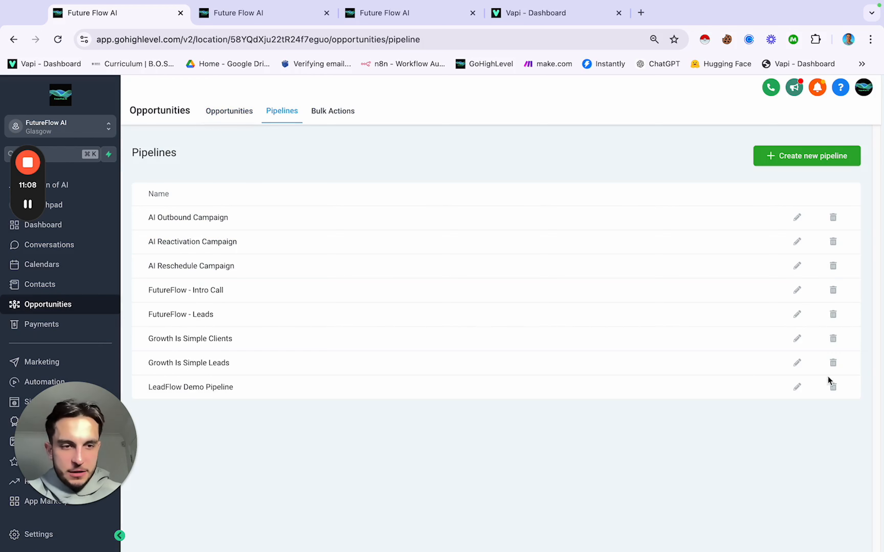
Step: Append '(90 Day Hold)' to the AI Form Call - Incomplete stage name and save the LeadFlow Demo Pipeline
click(797, 387)
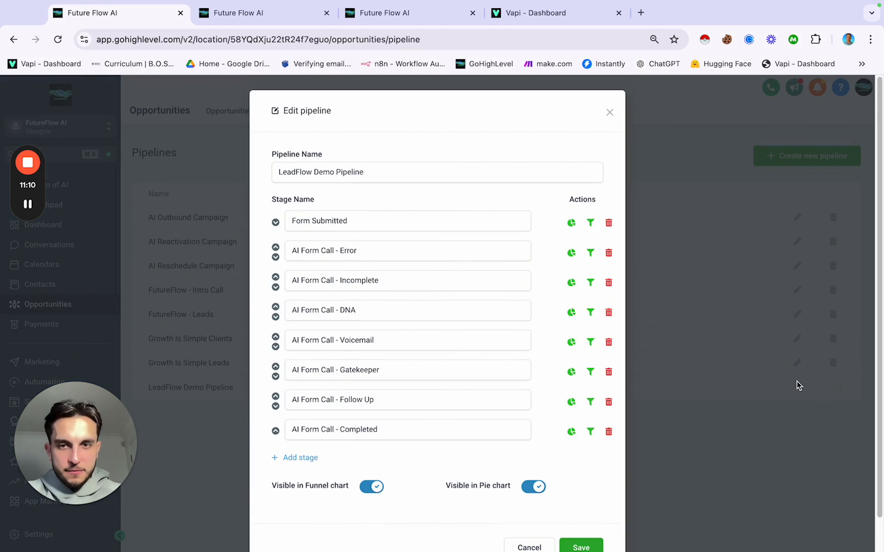
scroll(369, 243, down, 2)
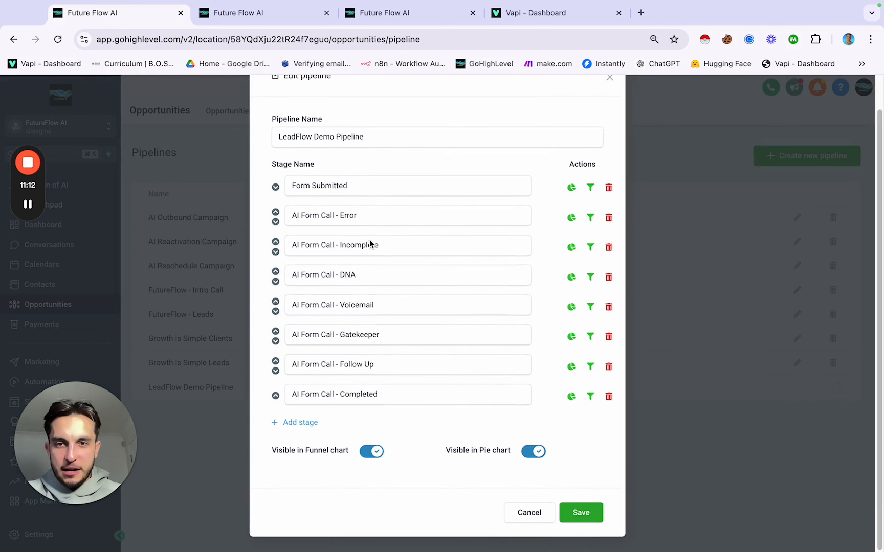
click(251, 18)
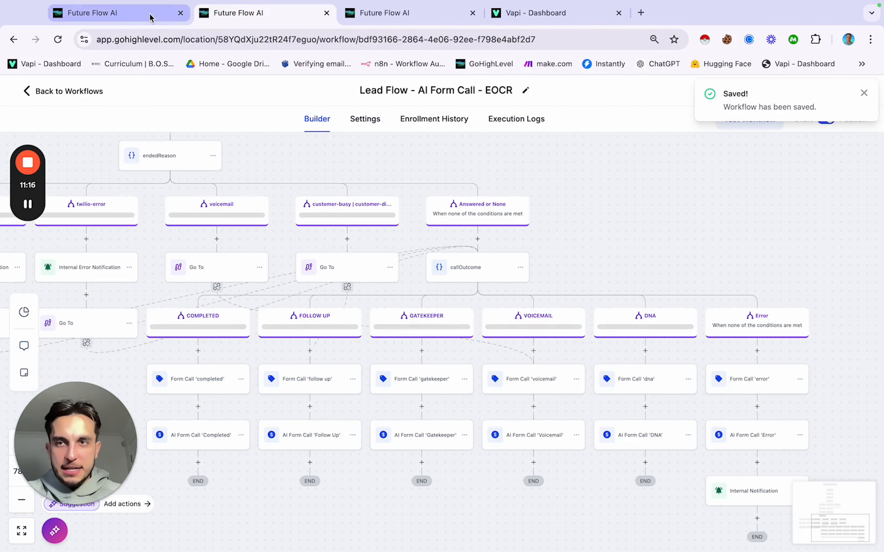
click(158, 19)
click(397, 243)
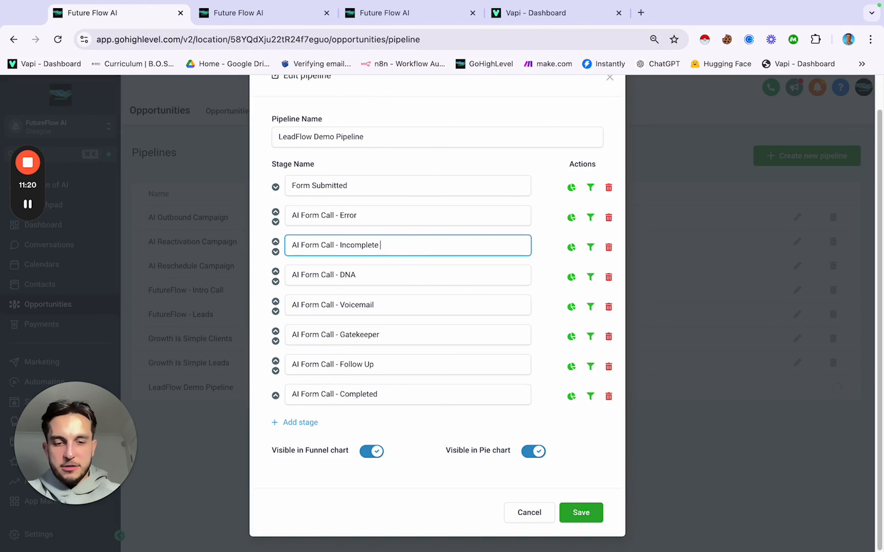
text(9)
key(BackSpace)
text((90 Day)
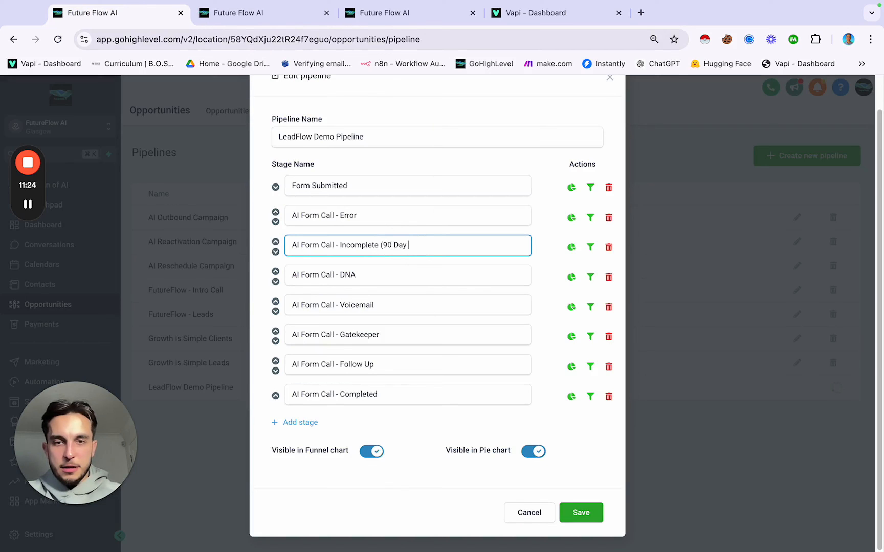
text( Hold))
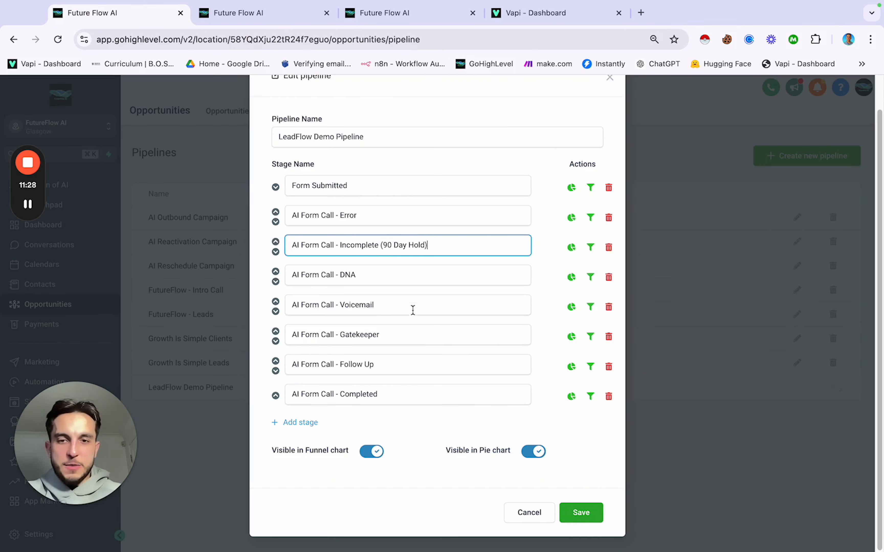
click(575, 512)
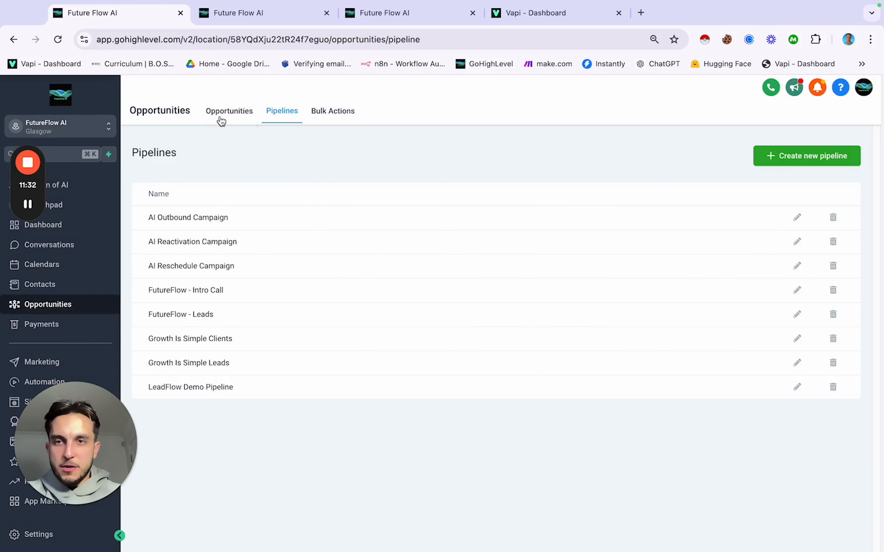
Step: Scroll across the LeadFlow Demo Pipeline board's columns to check the renamed 90 Day Hold stage
click(221, 112)
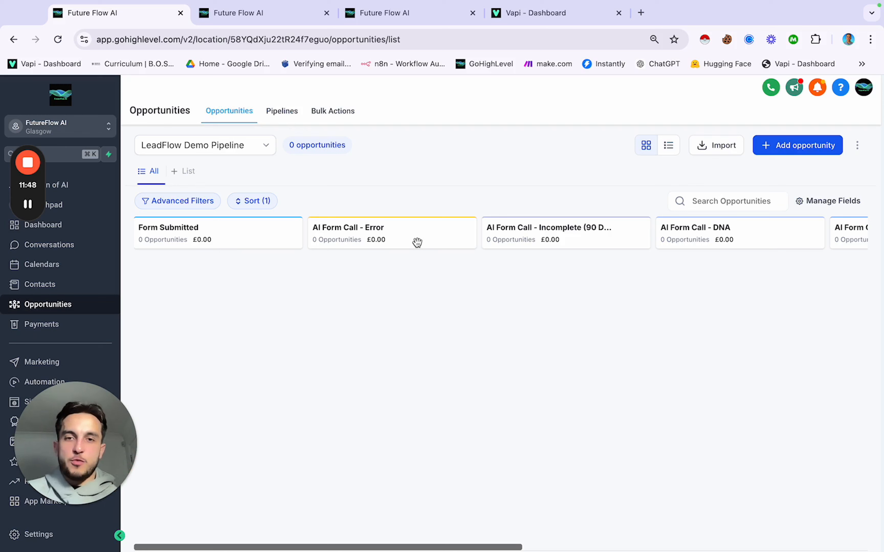
scroll(465, 263, right, 10)
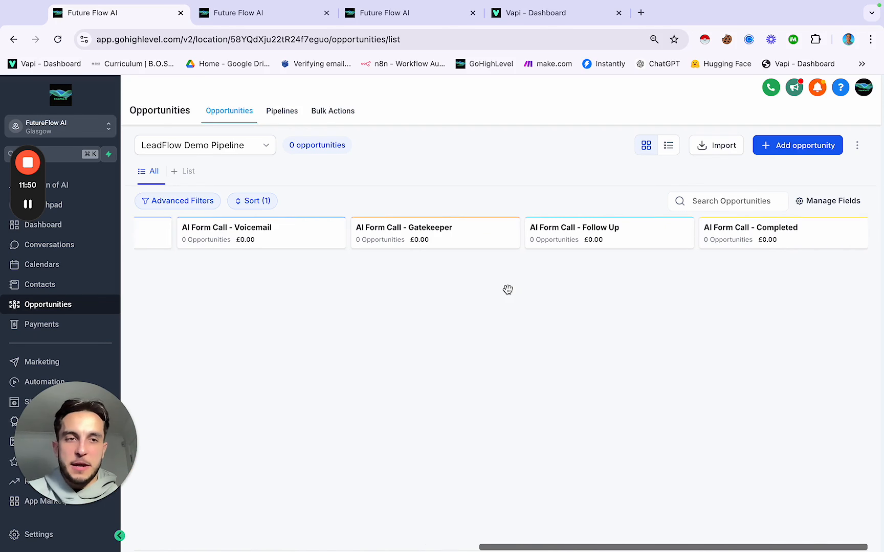
scroll(507, 289, left, 10)
scroll(508, 289, right, 10)
scroll(508, 290, left, 10)
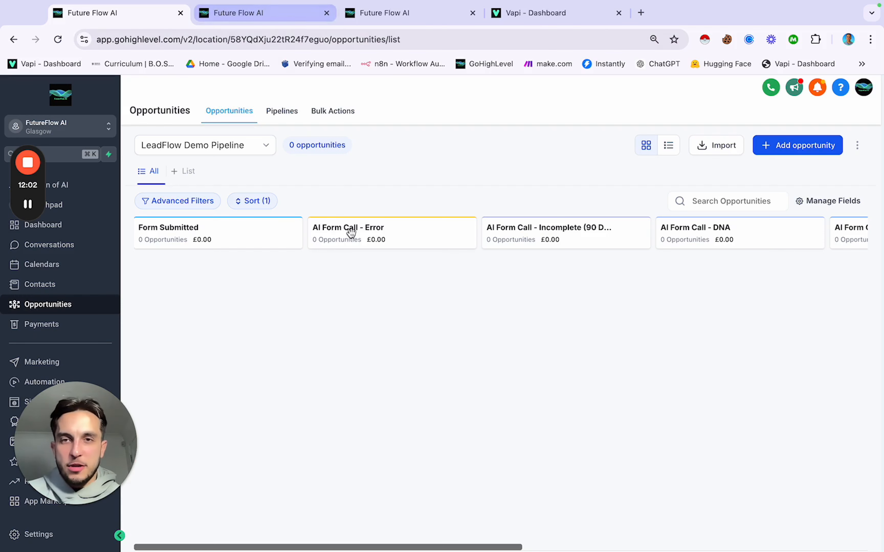
scroll(423, 333, right, 2)
scroll(423, 333, left, 2)
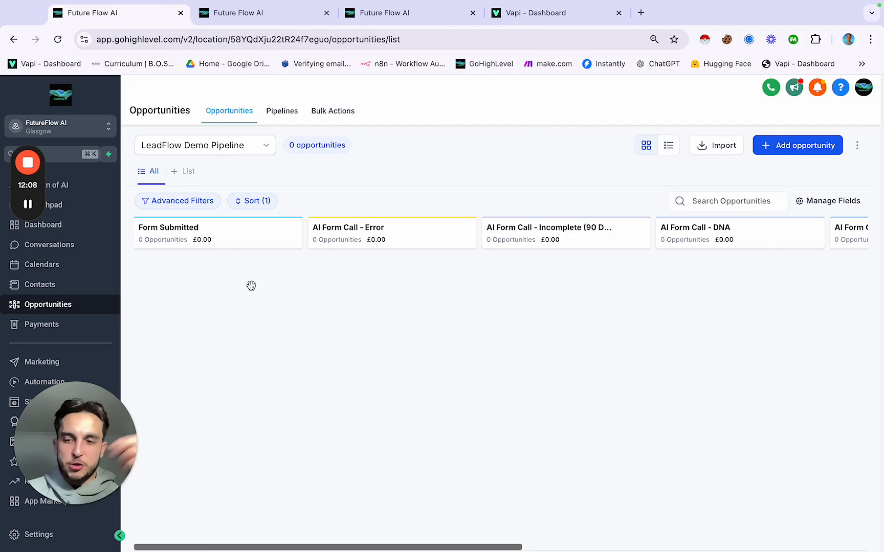
click(277, 17)
Step: Add a Create or Update Opportunity action after the AI Form Call 'Completed' step
click(228, 440)
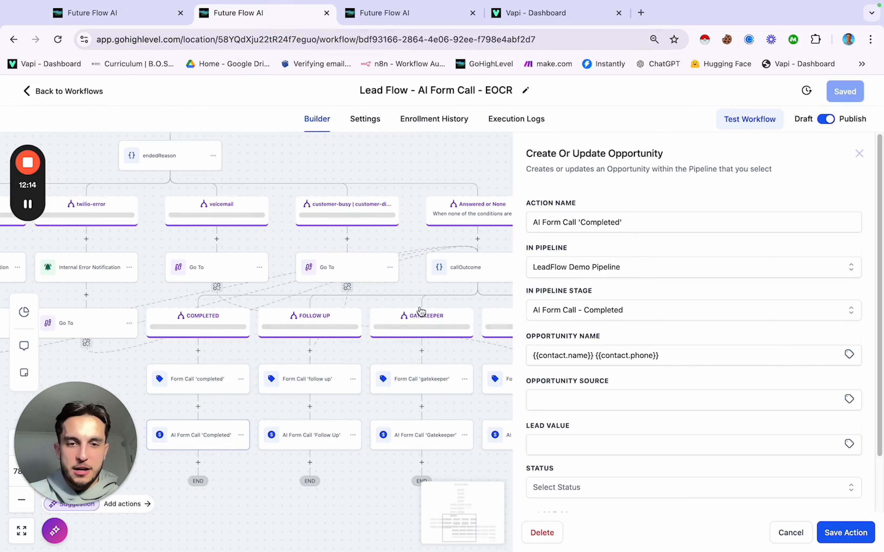
click(270, 474)
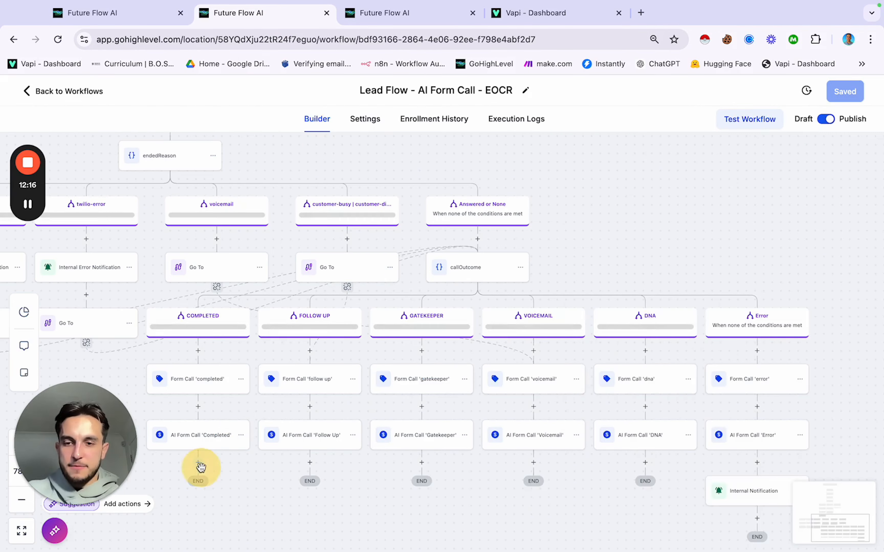
click(199, 464)
text(updat)
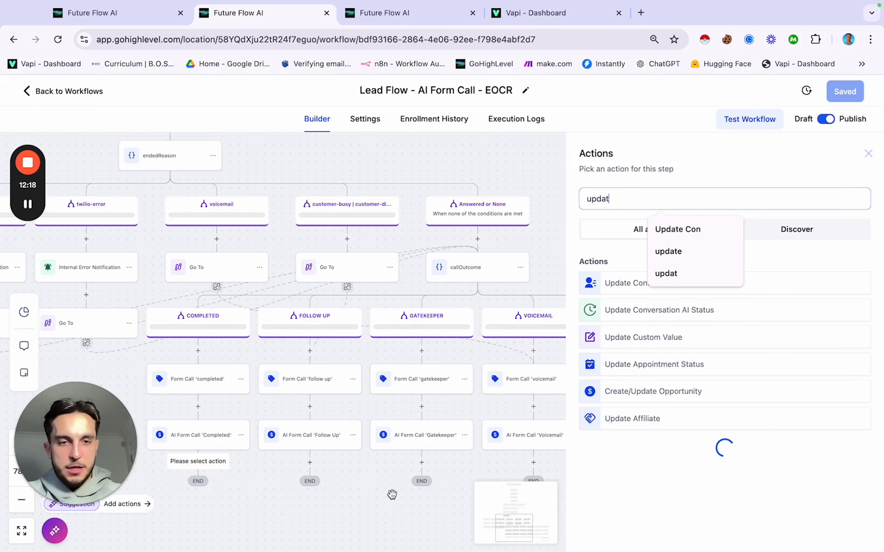
click(666, 392)
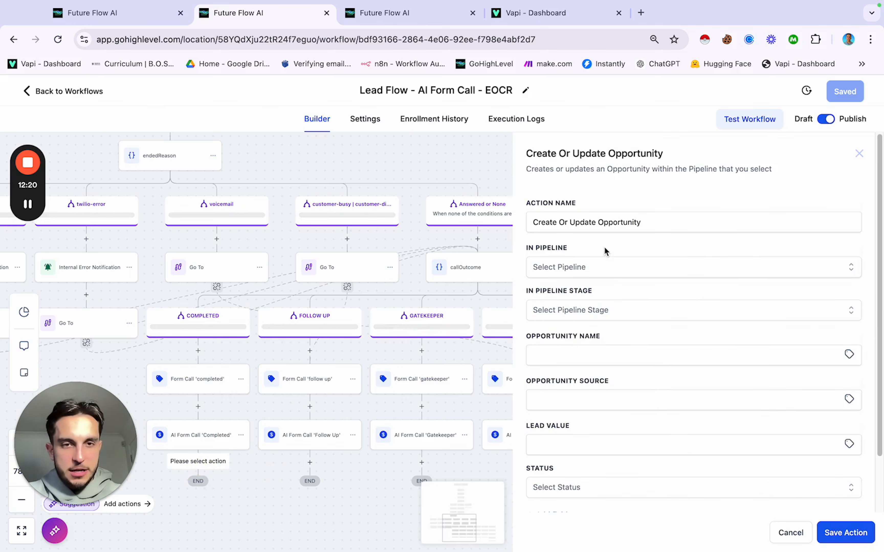
Step: Set the new action's pipeline to LeadFlow Demo Pipeline and its stage to Form Submitted
click(576, 271)
scroll(576, 364, down, 4)
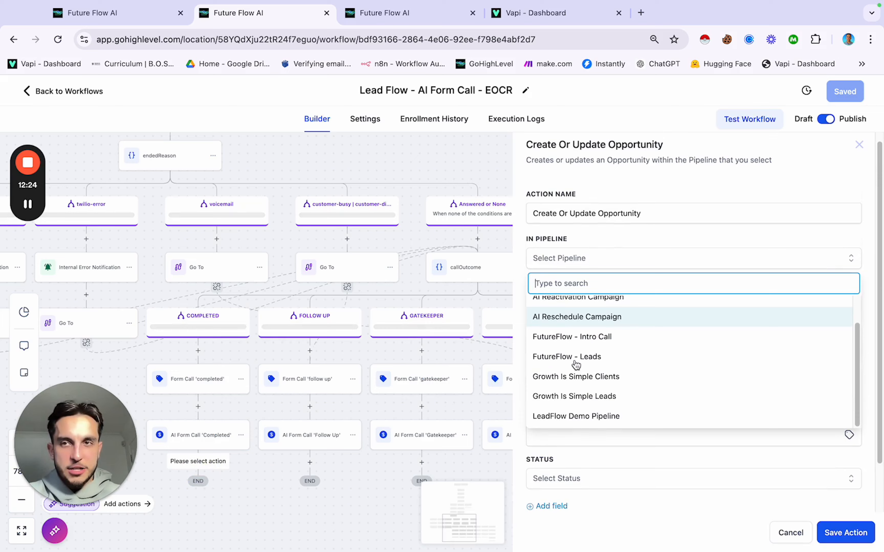
click(137, 14)
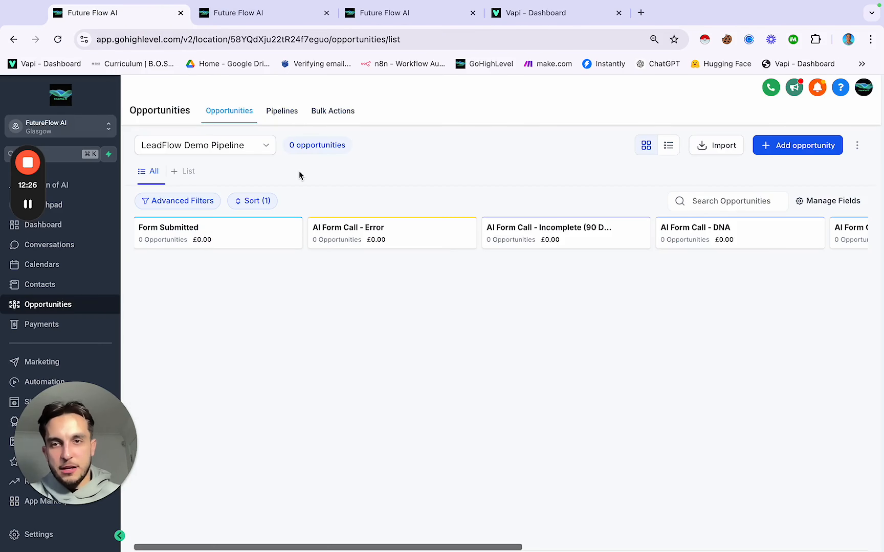
click(292, 14)
scroll(614, 395, down, 2)
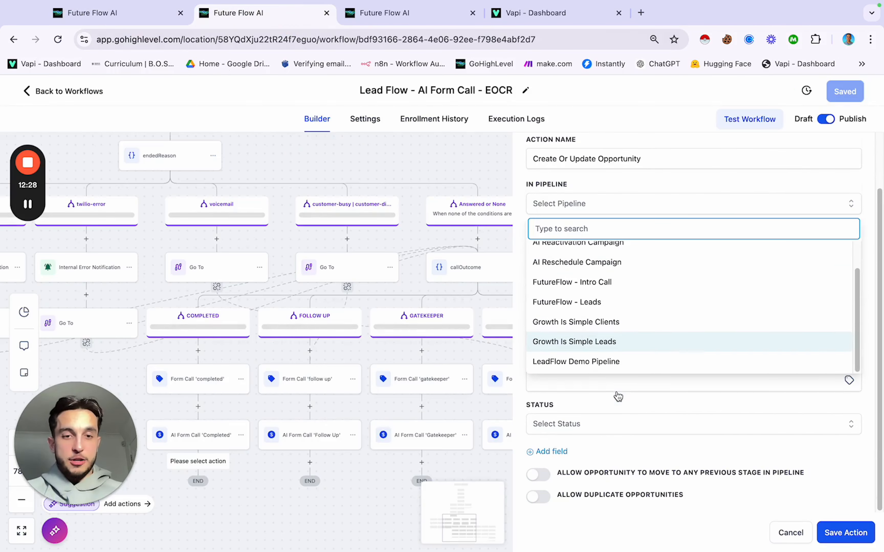
click(606, 361)
click(588, 248)
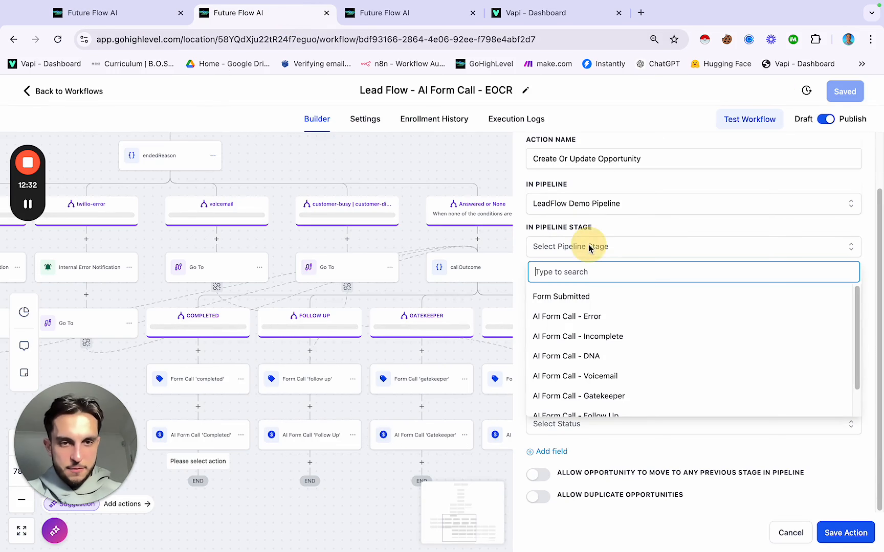
click(577, 296)
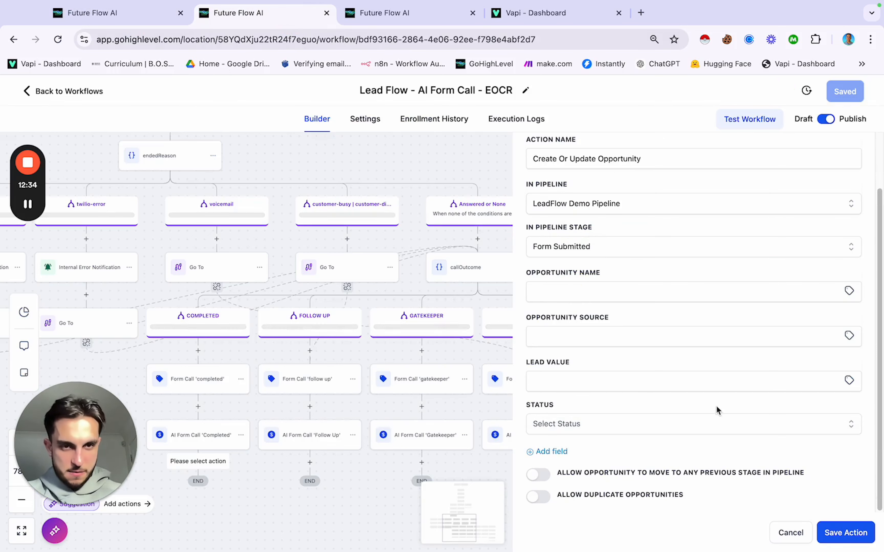
Step: Discard the new action's settings, closing the panel without saving
click(792, 533)
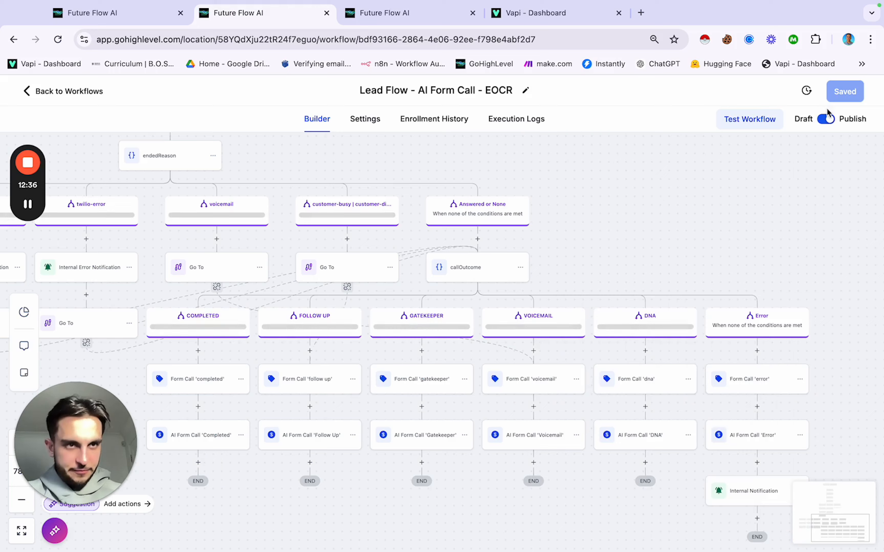
scroll(543, 277, left, 2)
scroll(543, 280, down, 3)
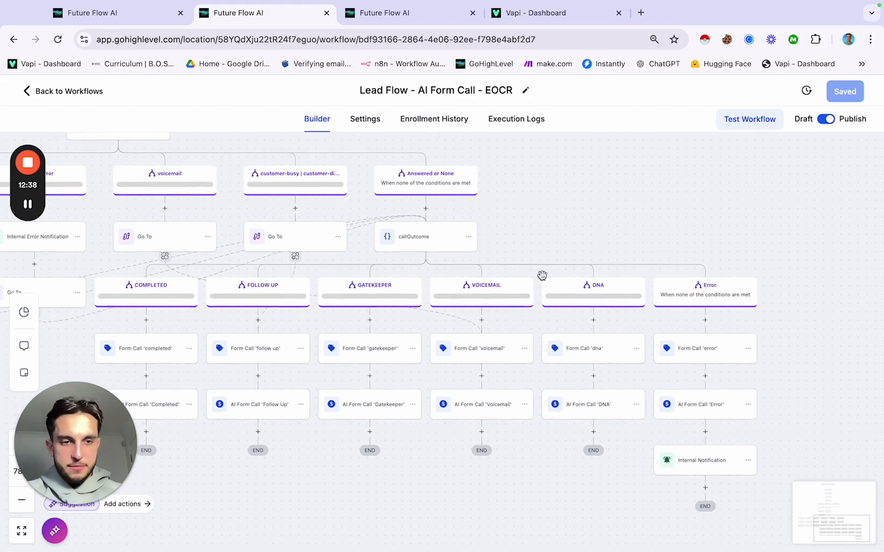
Step: Zoom out on the EOCR workflow canvas to survey all its branches
scroll(567, 279, down, 1)
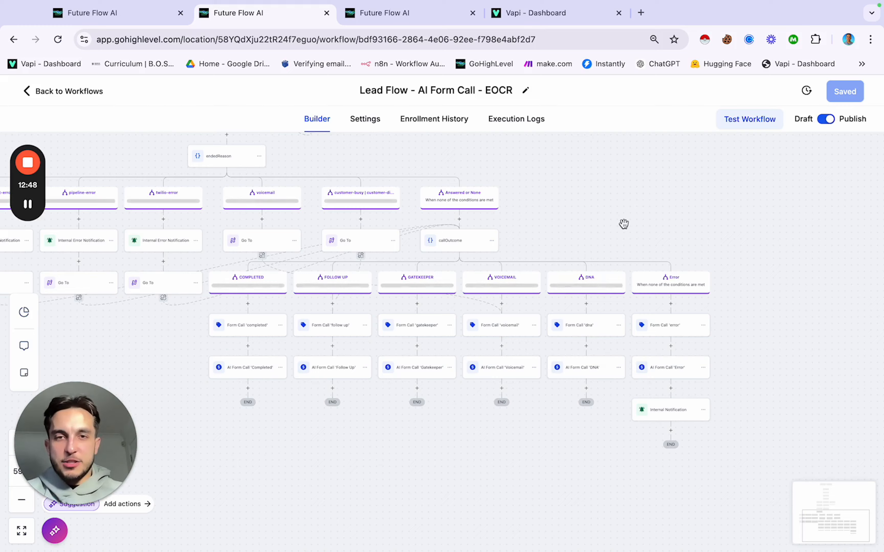
scroll(624, 224, down, 5)
scroll(623, 223, up, 10)
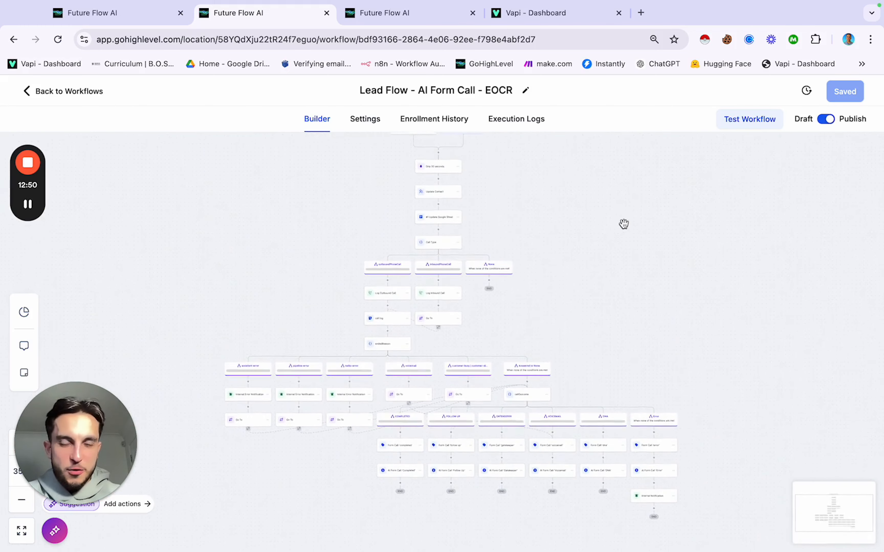
scroll(624, 223, down, 2)
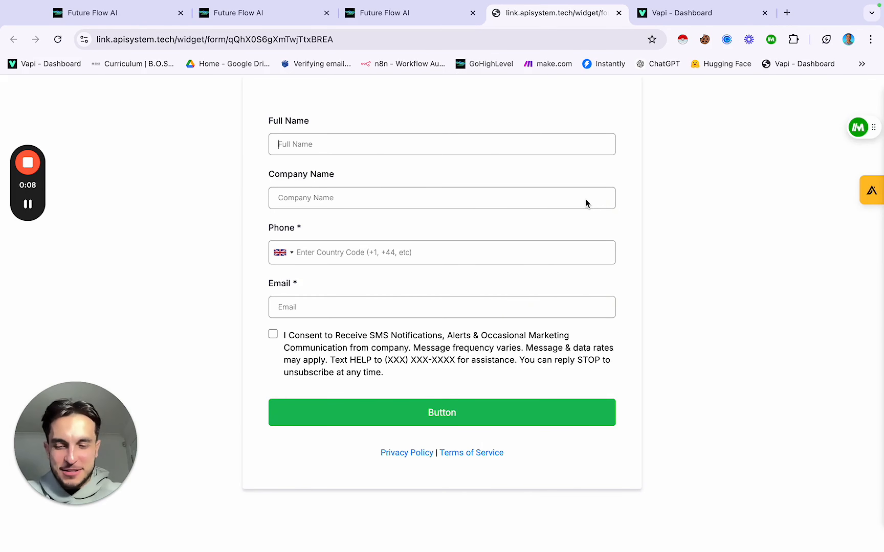
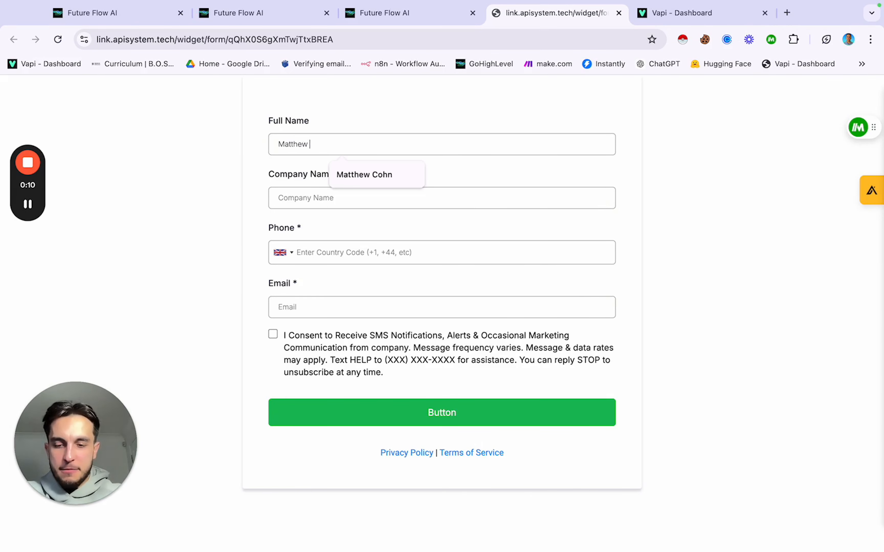
Step: Enter the test contact's full name, company Future Flow and phone number in the lead form
click(484, 192)
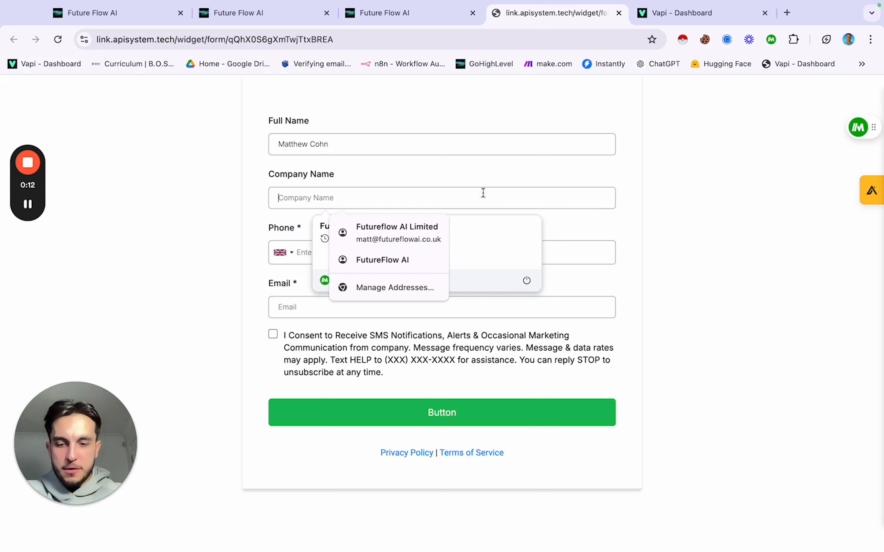
text(Future Flow)
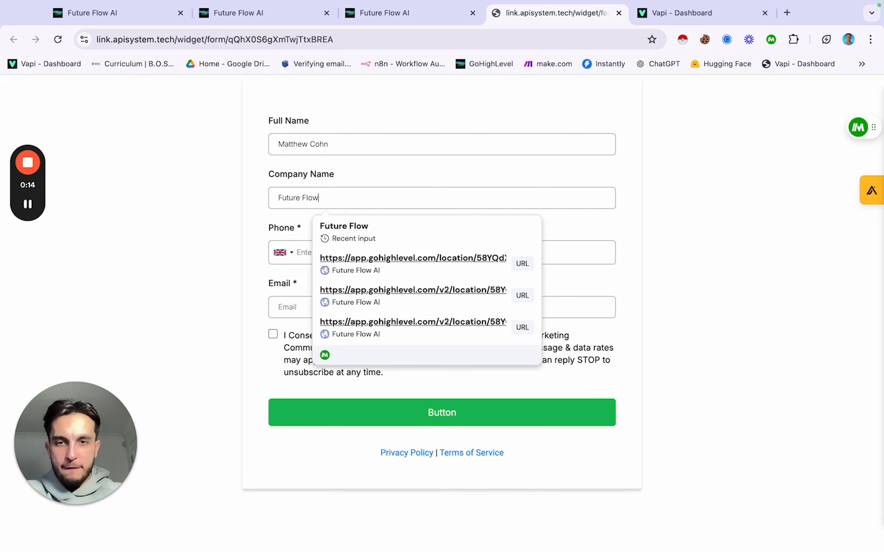
click(303, 248)
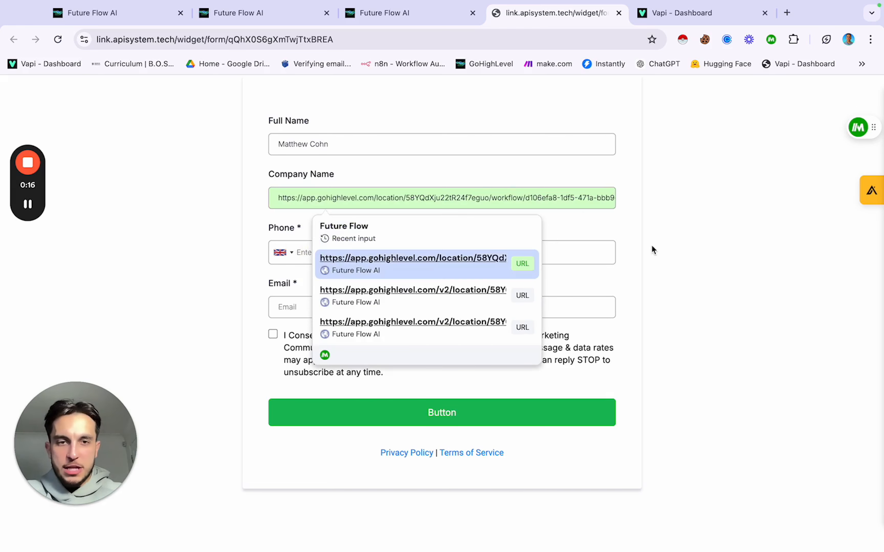
click(365, 252)
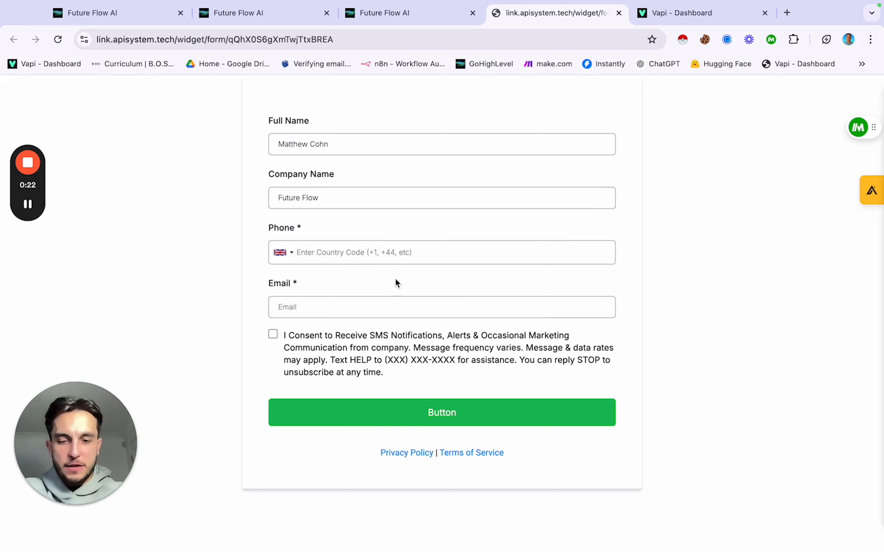
text(+44)
text(753)
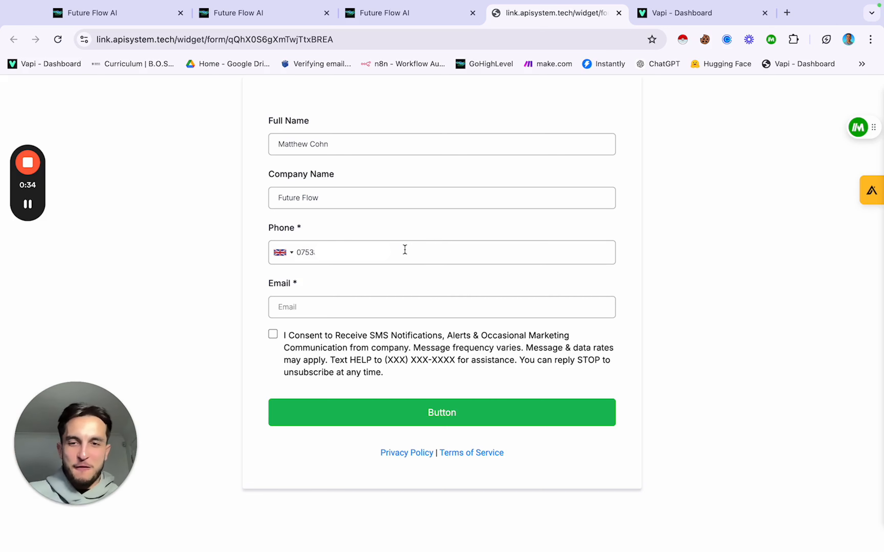
Step: Fill in the saved e-mail, tick the SMS consent box, and submit the form
click(323, 303)
click(385, 339)
click(272, 335)
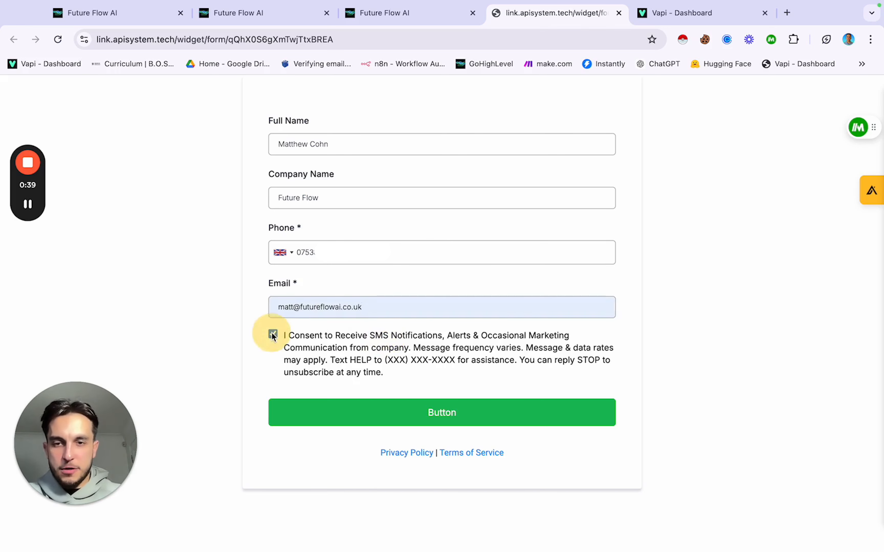
click(423, 414)
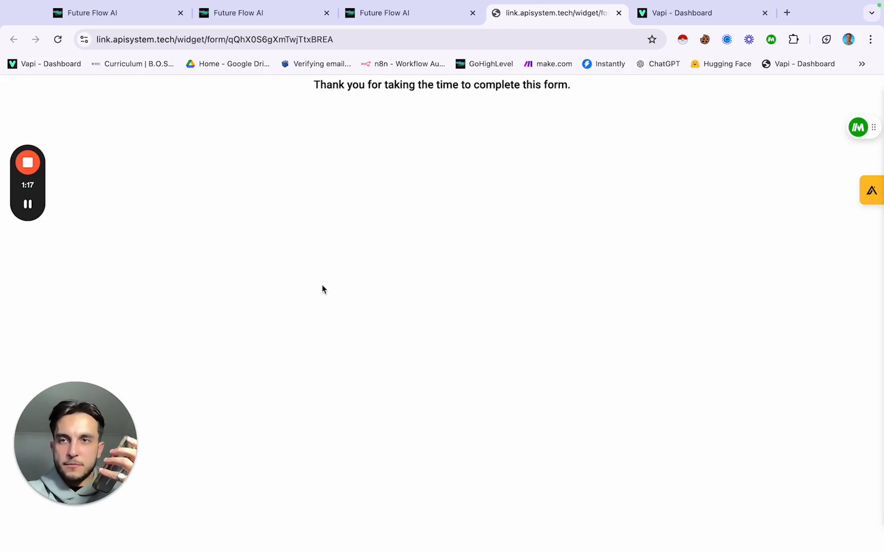
Step: Go back to the Future Flow AI tab holding the Lead Flow - AI Form Call workflow
click(149, 22)
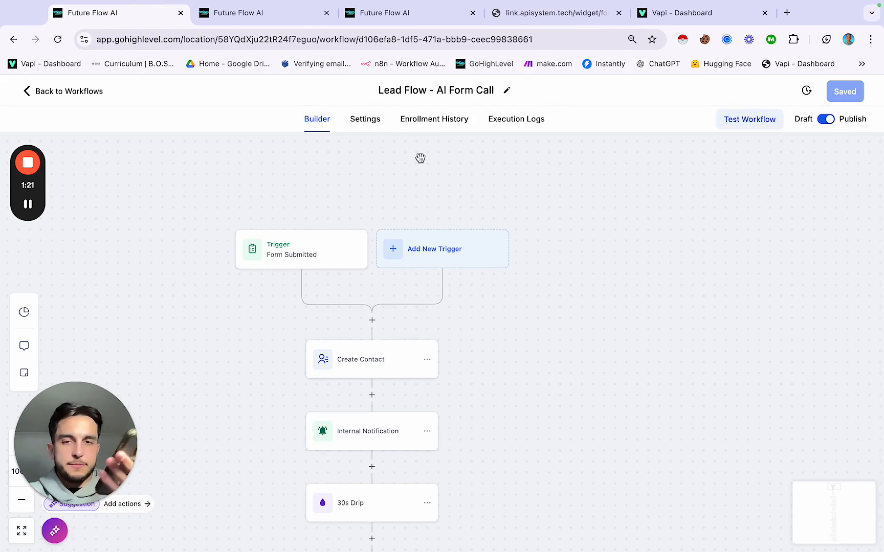
Step: View Enrollment History to see the test contact processing the #1 1st Call step
click(434, 129)
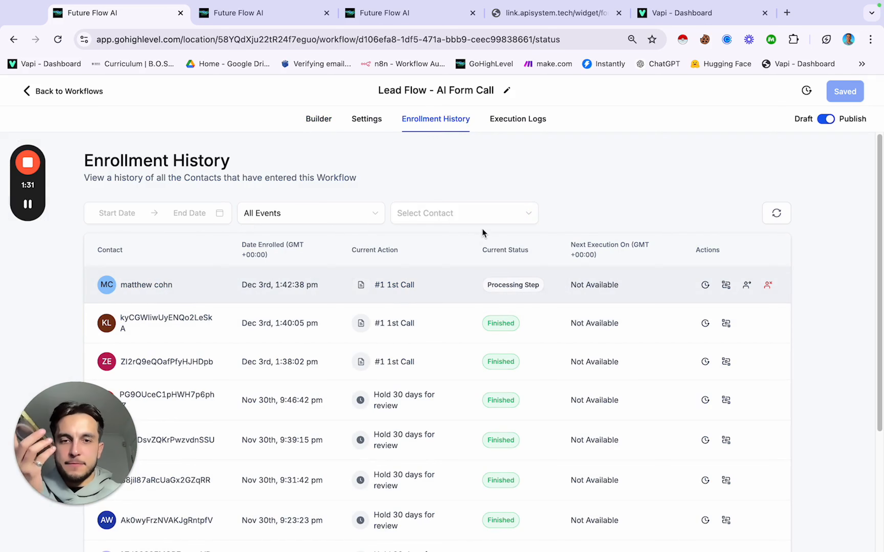
Step: Switch to the Builder view and zoom the canvas out slightly
click(323, 123)
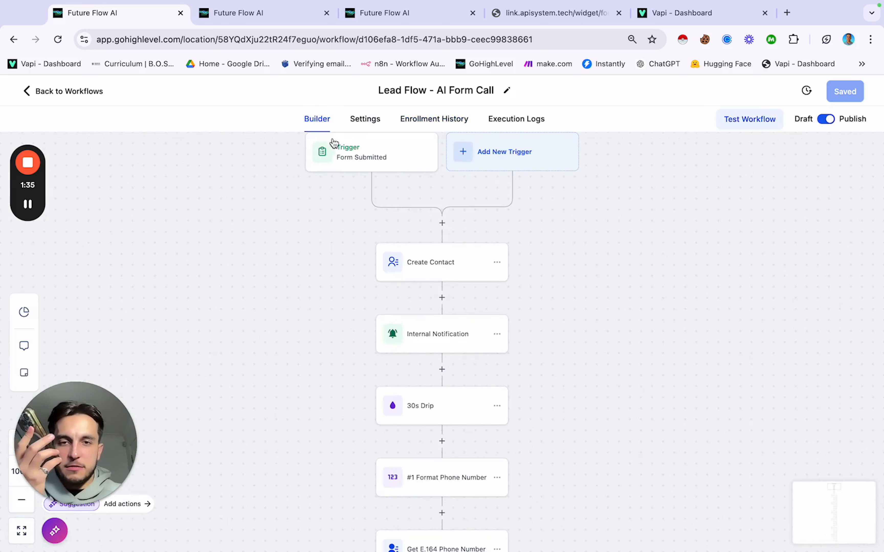
scroll(398, 255, down, 3)
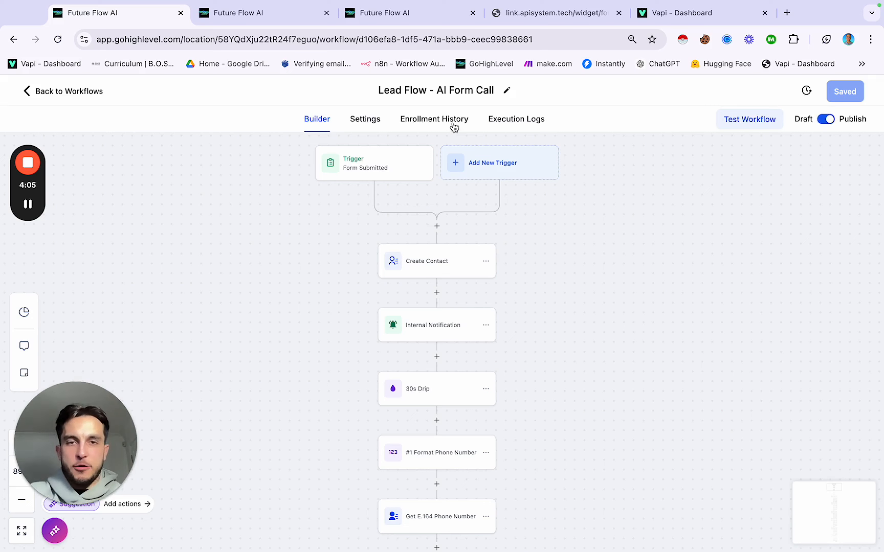
Step: Open the Lead Flow - AI Form Call - EOCR workflow from the Automation Tests folder
click(451, 123)
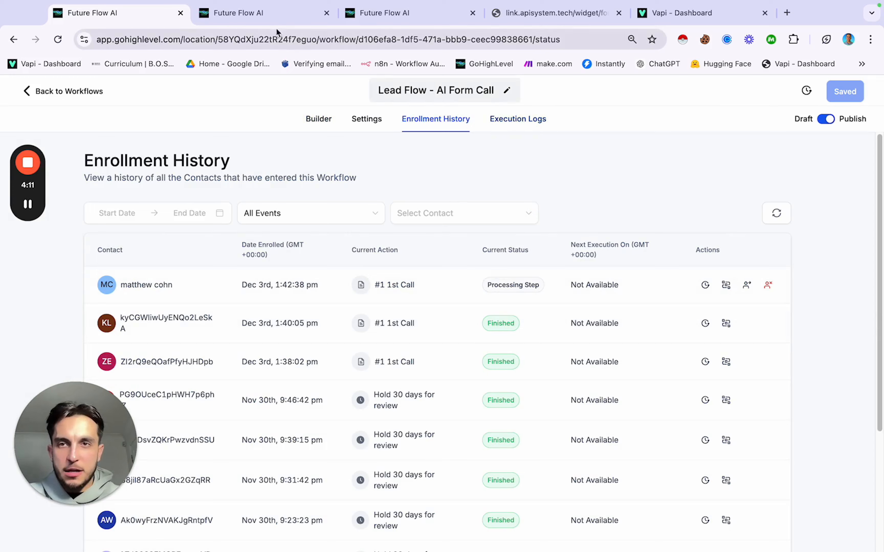
click(251, 11)
click(390, 14)
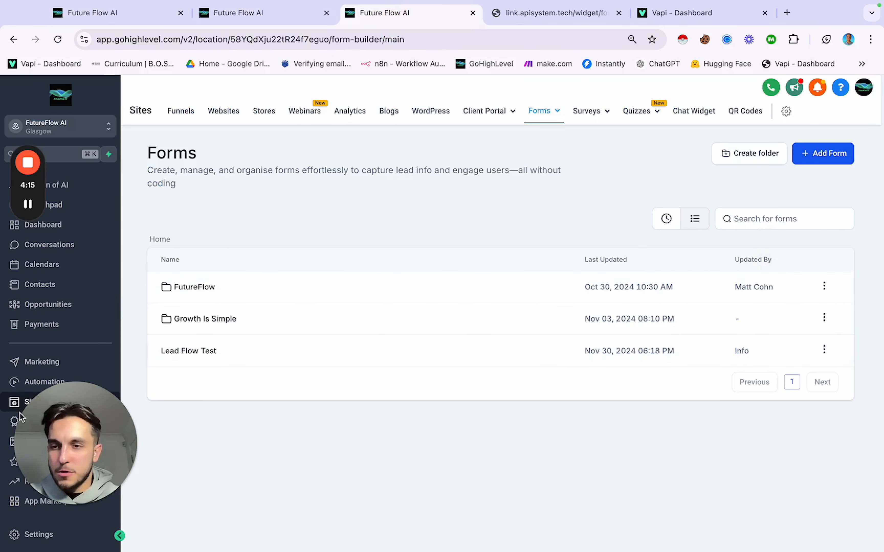
click(45, 385)
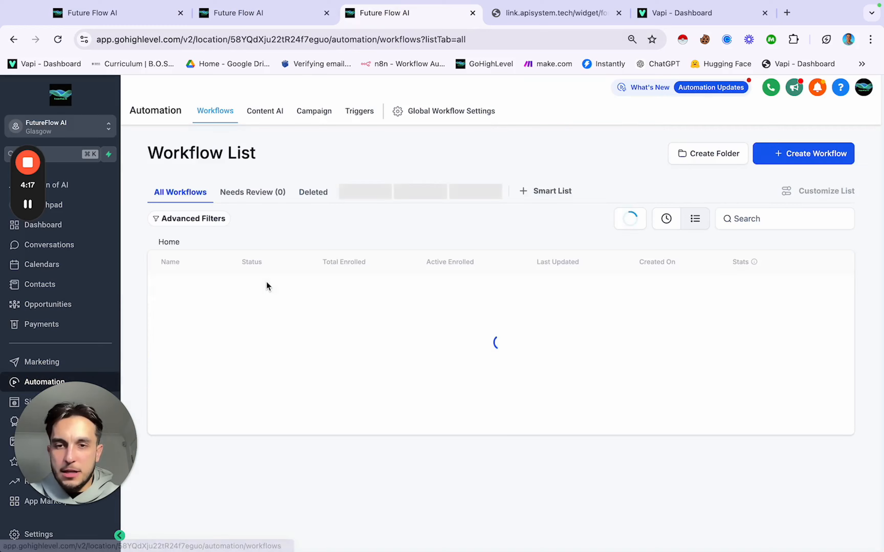
click(187, 439)
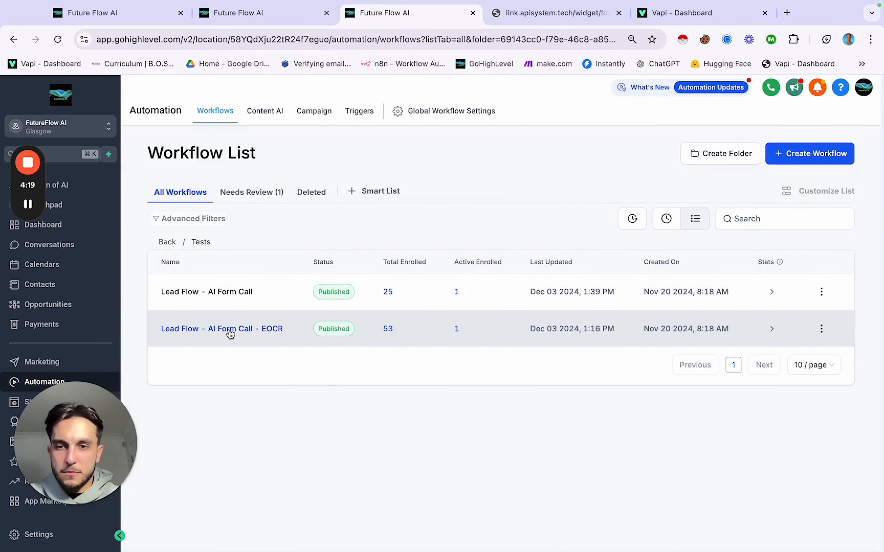
click(228, 330)
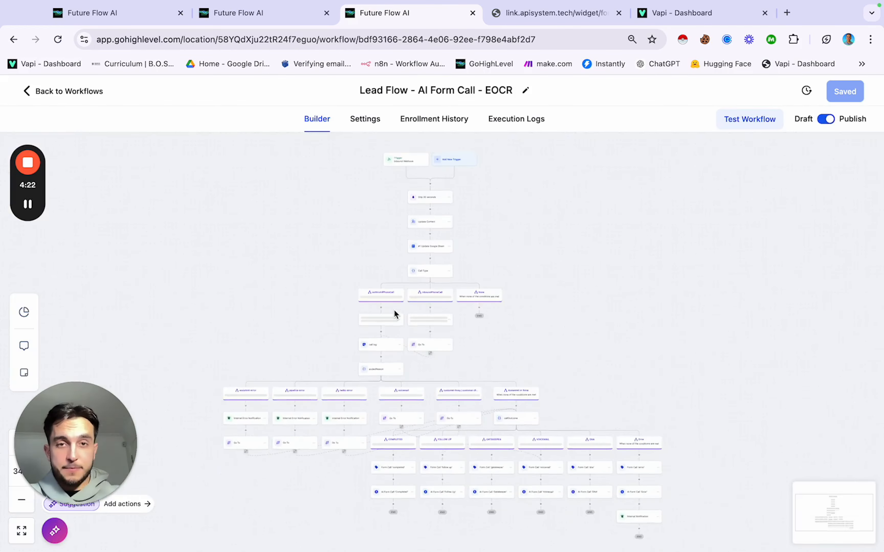
Step: Review the EOCR workflow's enrollment history and execution logs, then open the Contacts list
click(452, 120)
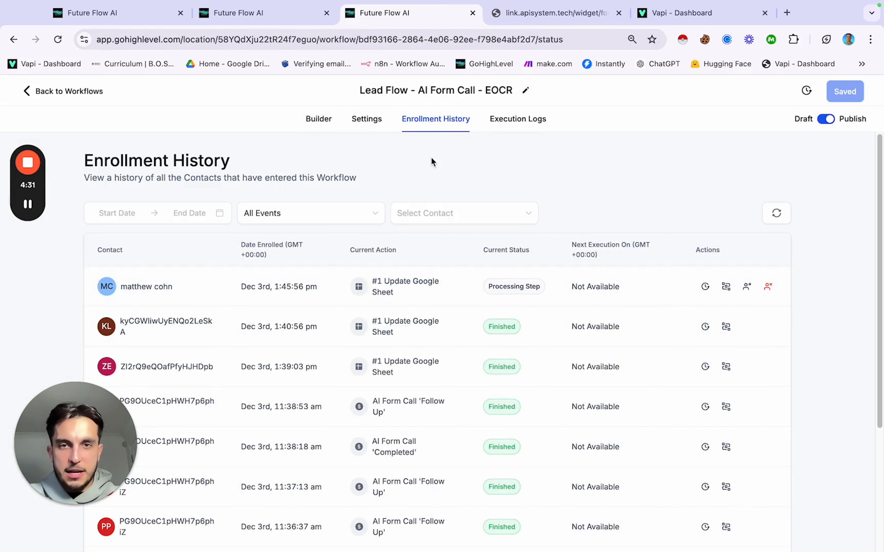
click(496, 121)
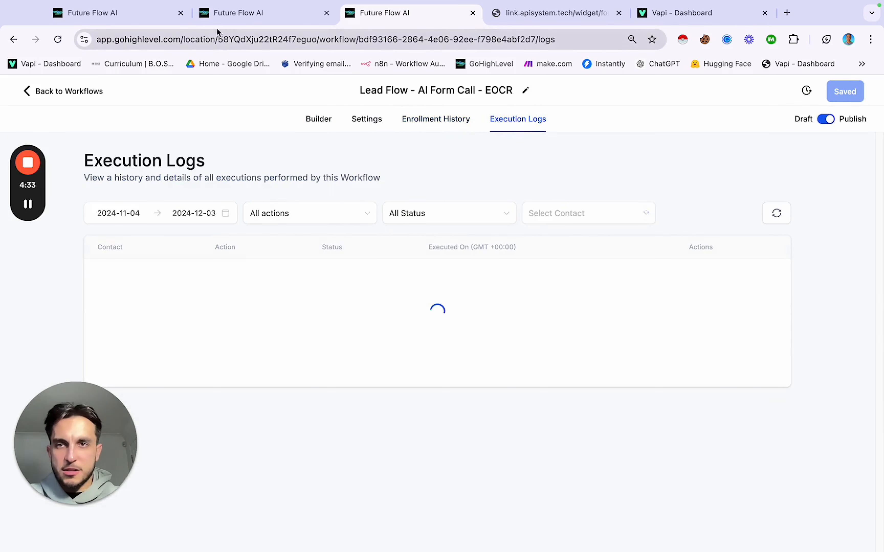
click(233, 15)
click(54, 287)
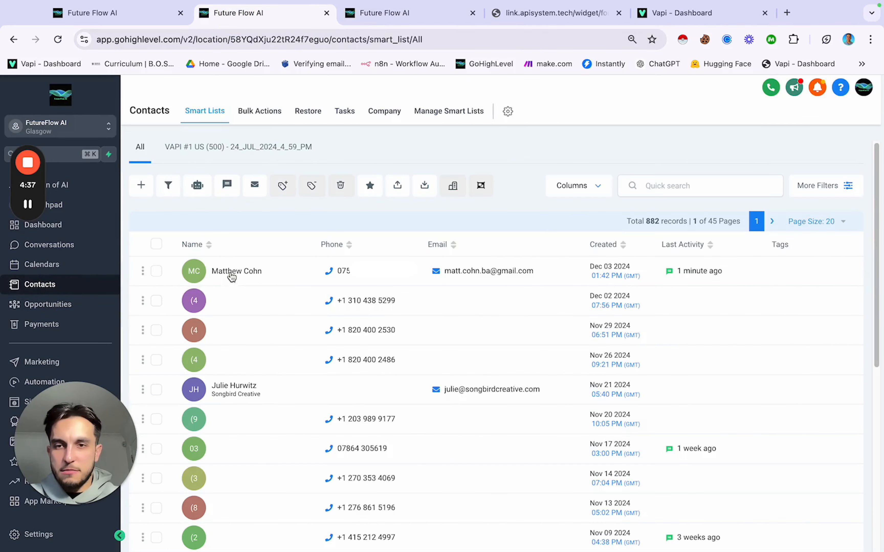
Step: Check the pipeline board, then revisit the EOCR workflow's execution logs, enrollment history and builder
click(60, 305)
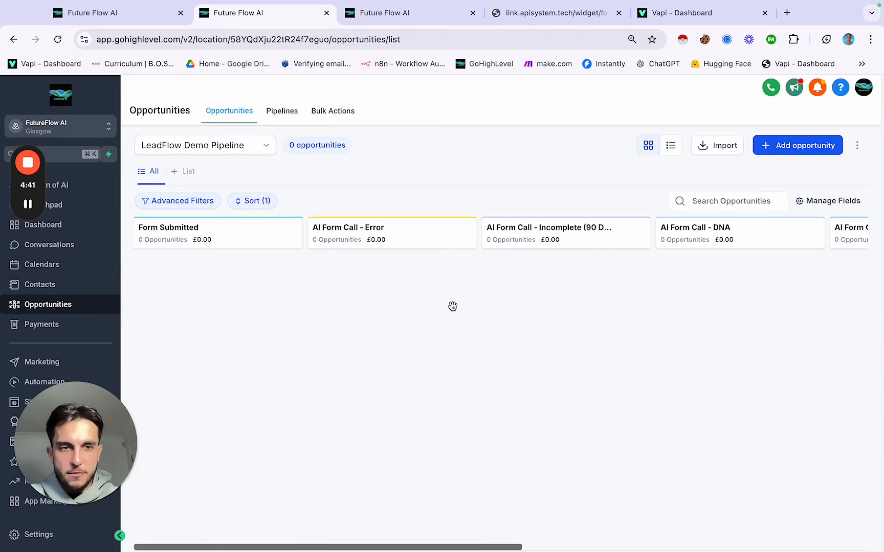
scroll(453, 306, right, 10)
scroll(453, 306, left, 10)
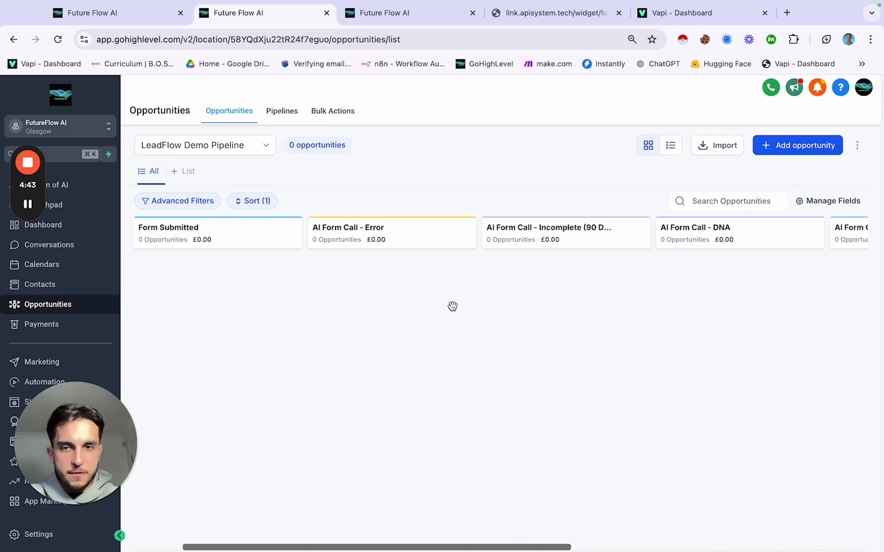
click(399, 24)
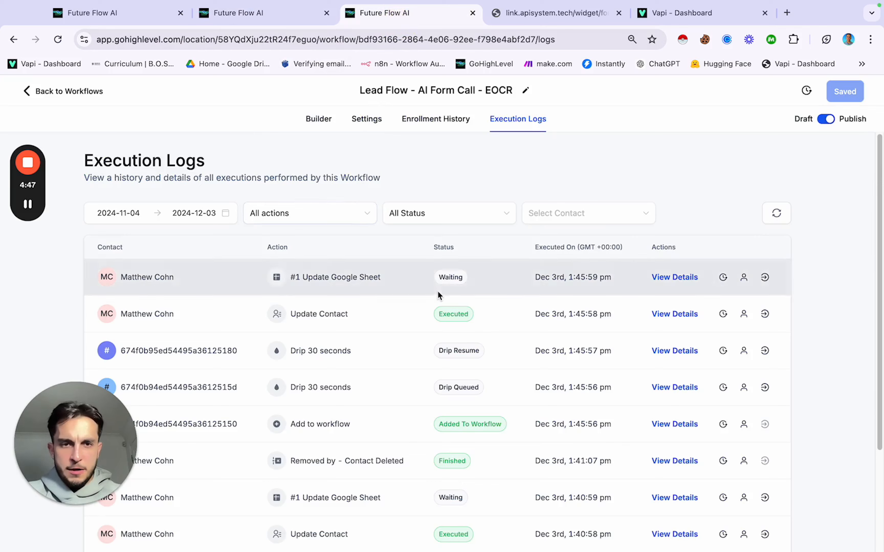
click(424, 124)
click(319, 118)
scroll(449, 310, down, 2)
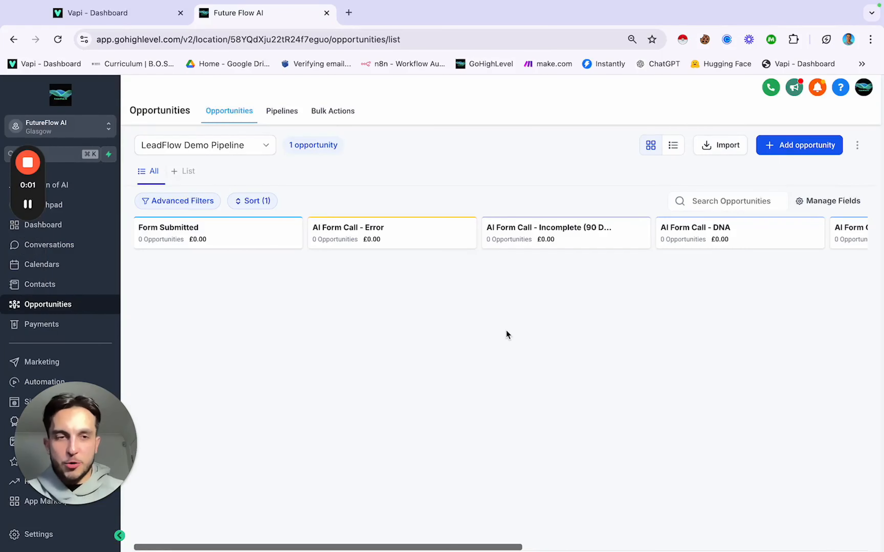
Step: Open the test lead's contact record from its card in the AI Form Call - Completed column
scroll(506, 330, right, 10)
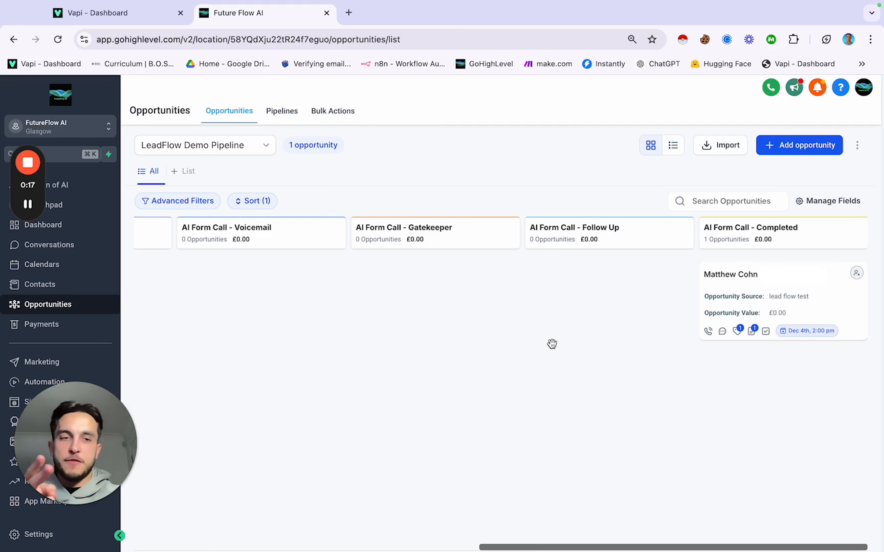
click(739, 278)
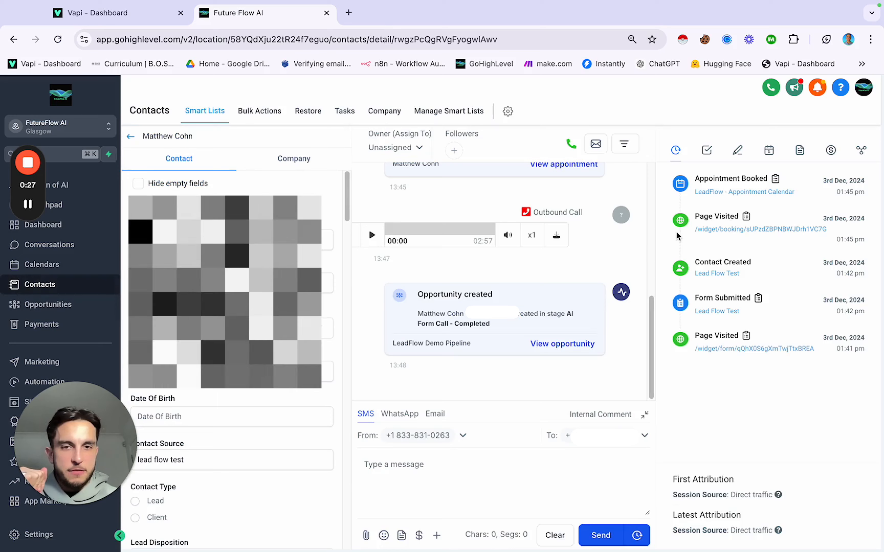
scroll(387, 267, up, 1)
scroll(390, 274, down, 1)
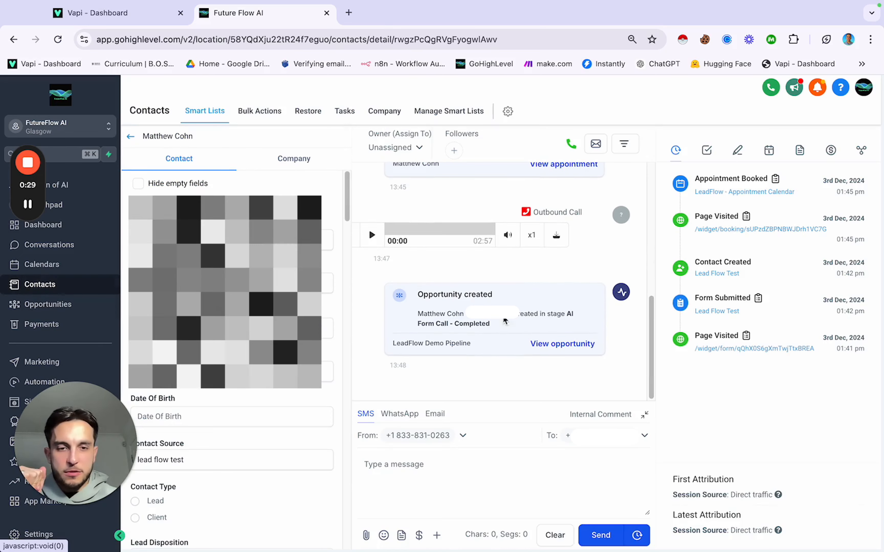
scroll(264, 324, down, 15)
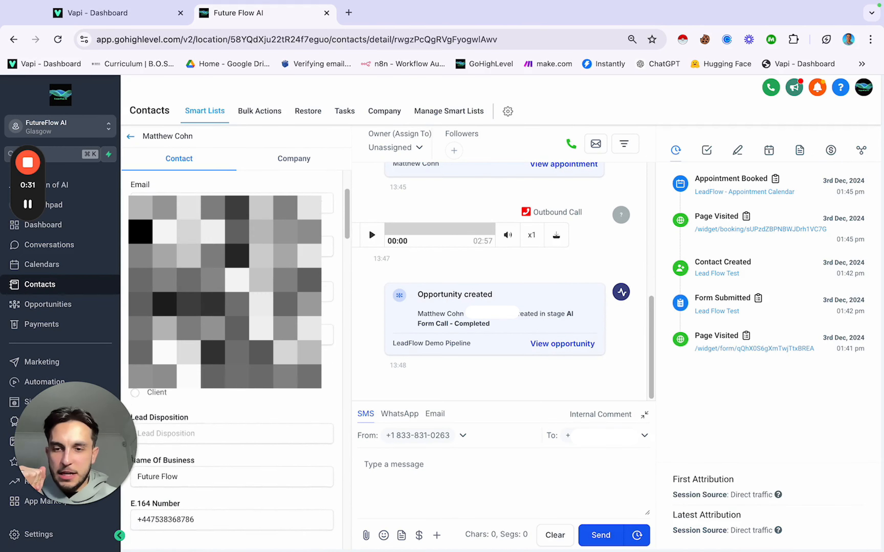
scroll(258, 456, down, 10)
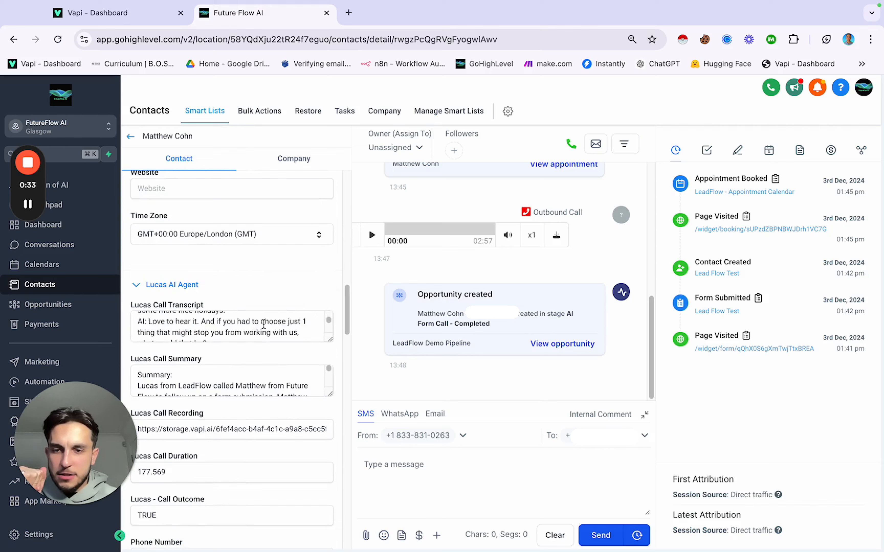
scroll(259, 459, down, 15)
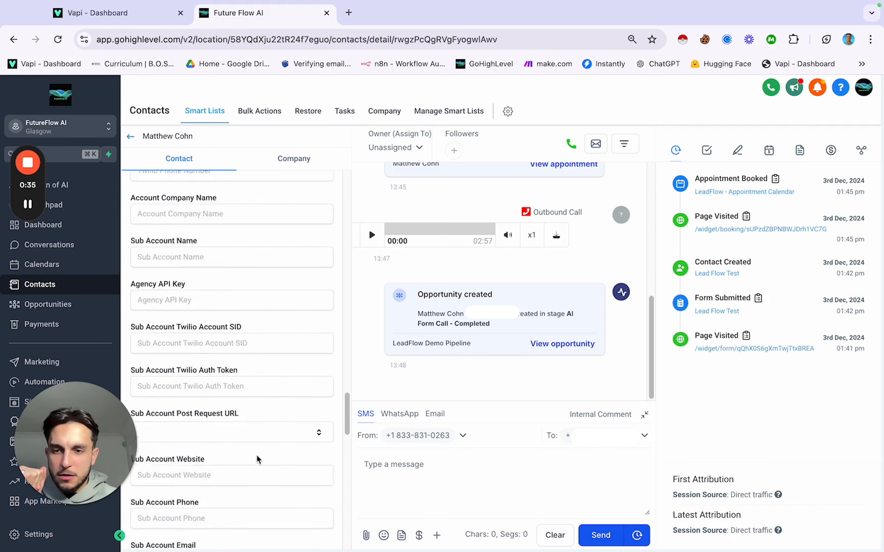
scroll(258, 460, down, 10)
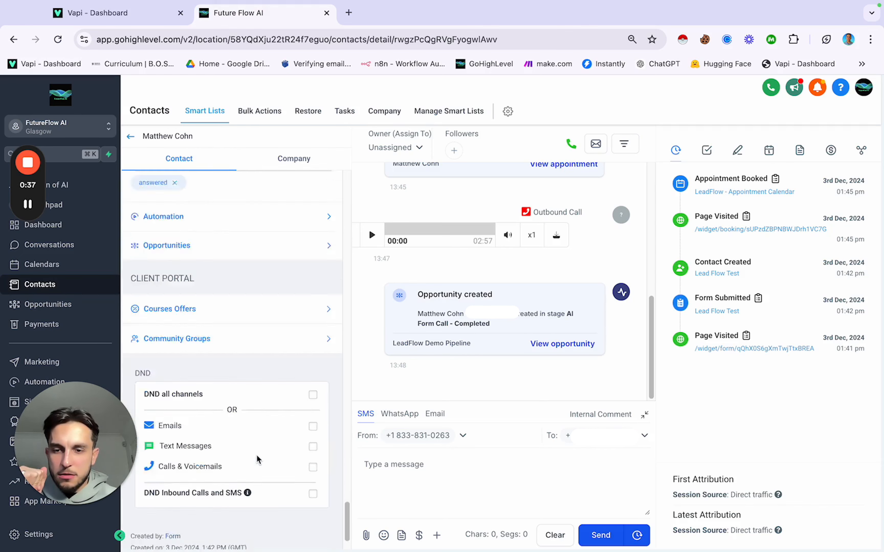
scroll(259, 460, up, 15)
scroll(259, 460, up, 10)
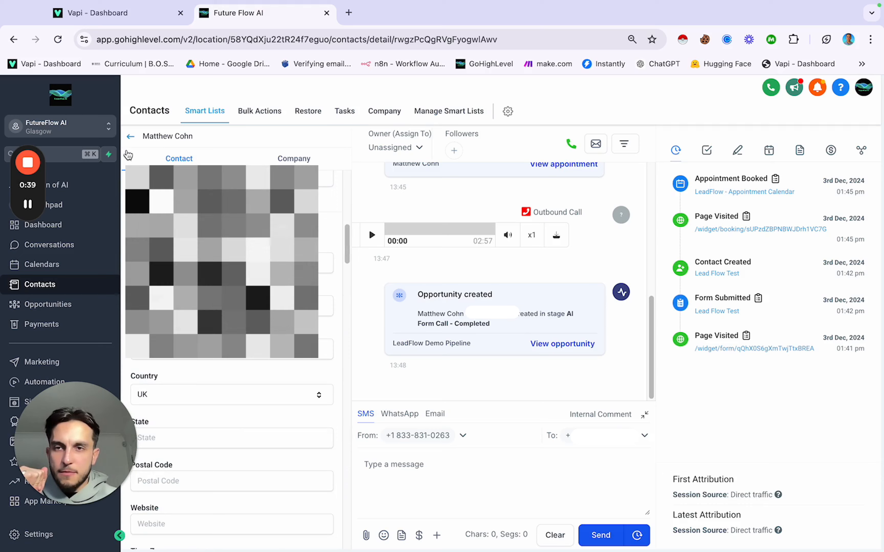
click(131, 138)
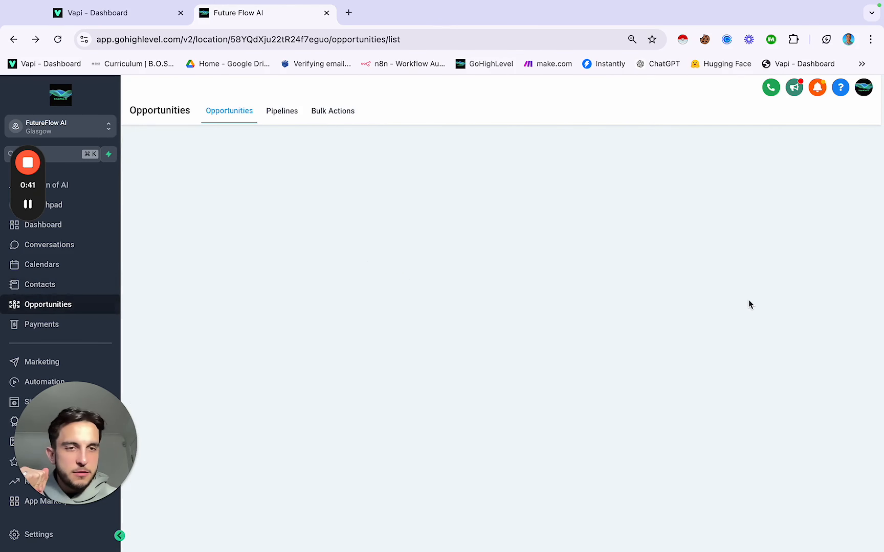
scroll(790, 273, right, 10)
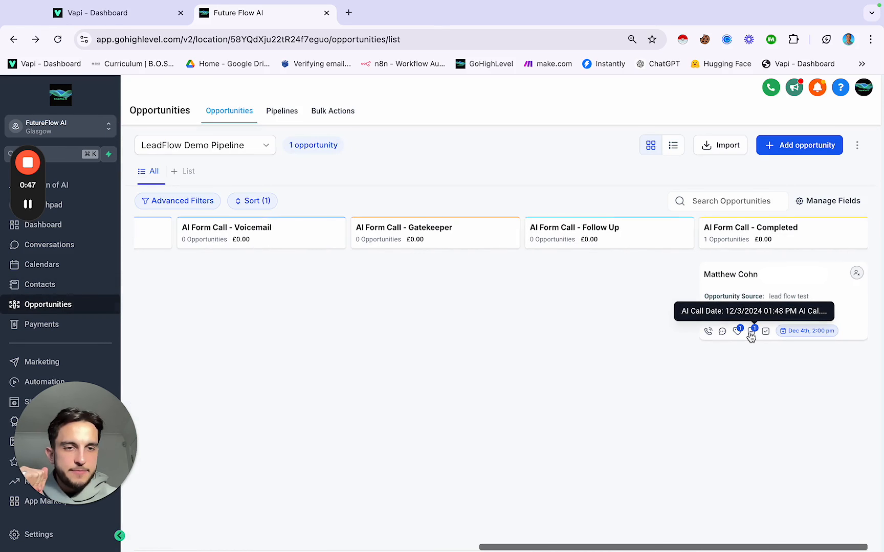
click(734, 277)
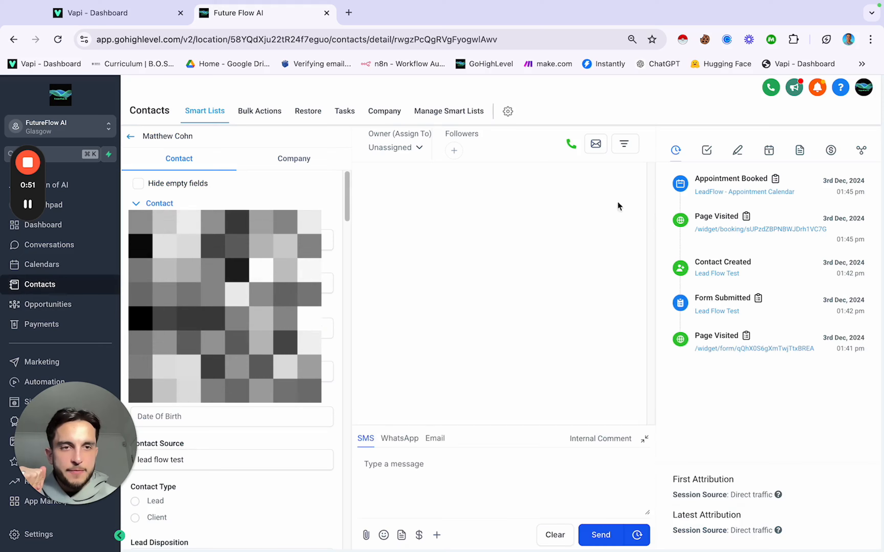
Step: Show the contact's Notes panel with the AI call log note
click(740, 157)
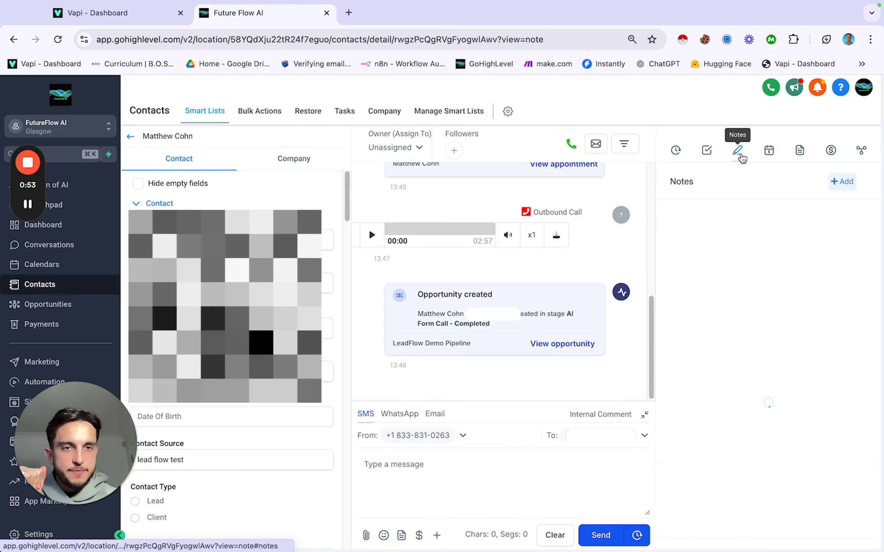
scroll(703, 274, down, 2)
scroll(702, 274, up, 2)
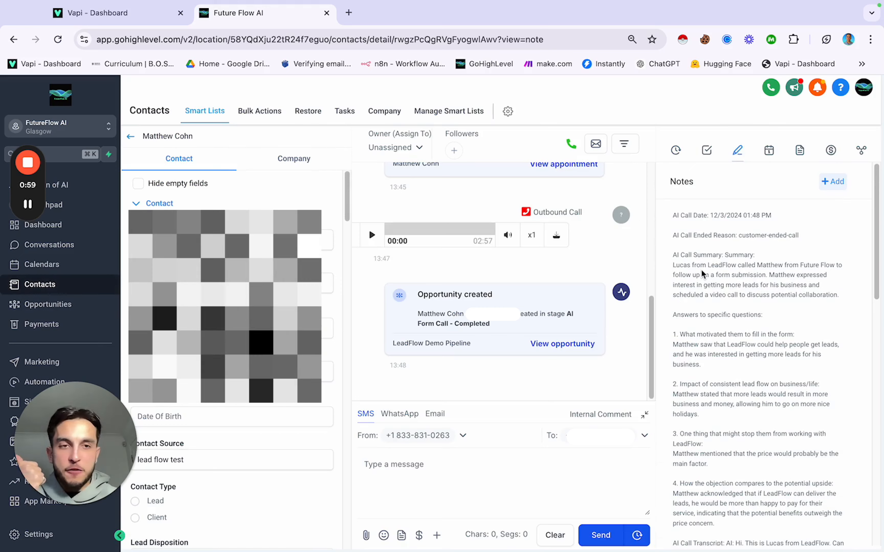
scroll(703, 274, down, 10)
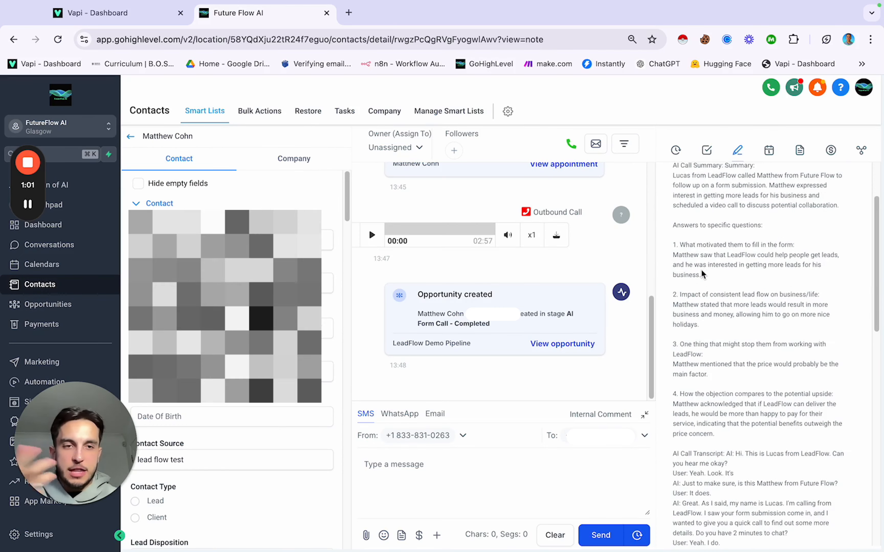
scroll(704, 263, down, 7)
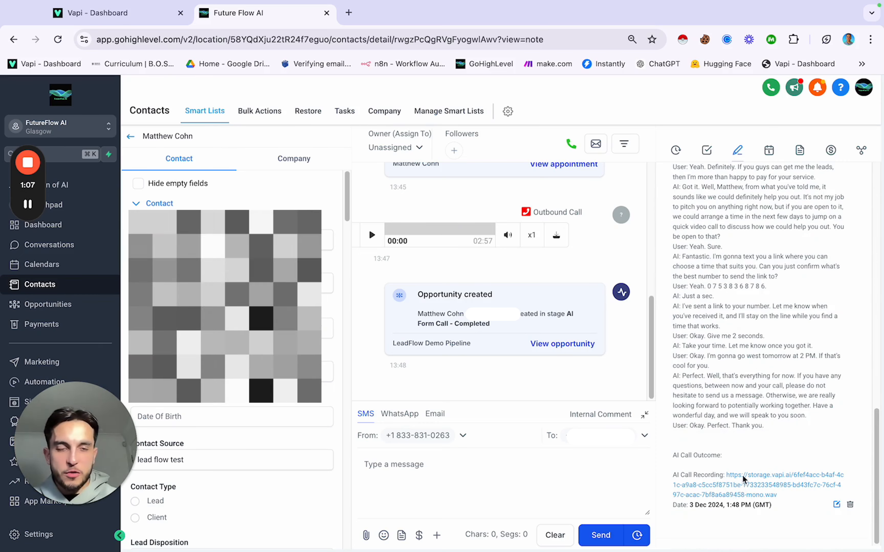
scroll(737, 371, up, 15)
scroll(737, 372, up, 2)
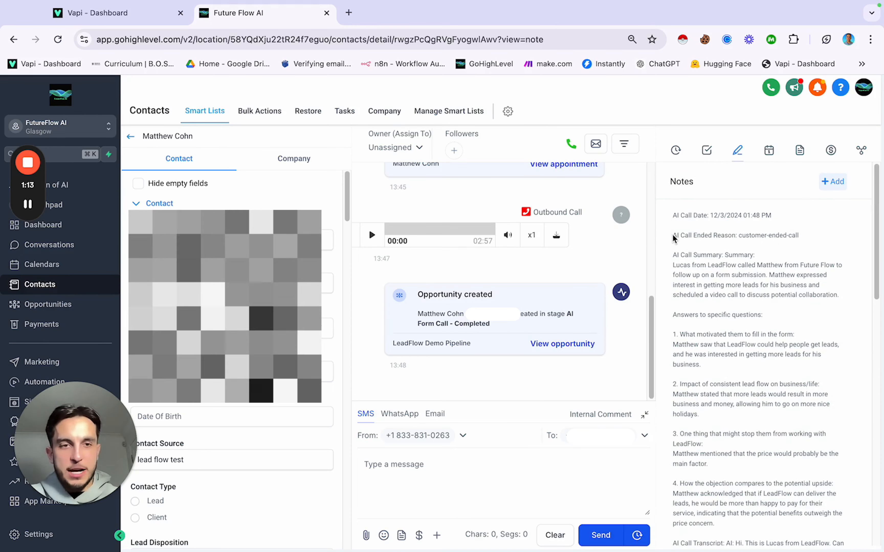
Step: Highlight the AI Call Ended Reason line and the opening sentences of the AI call summary
drag(673, 235, 813, 233)
click(801, 233)
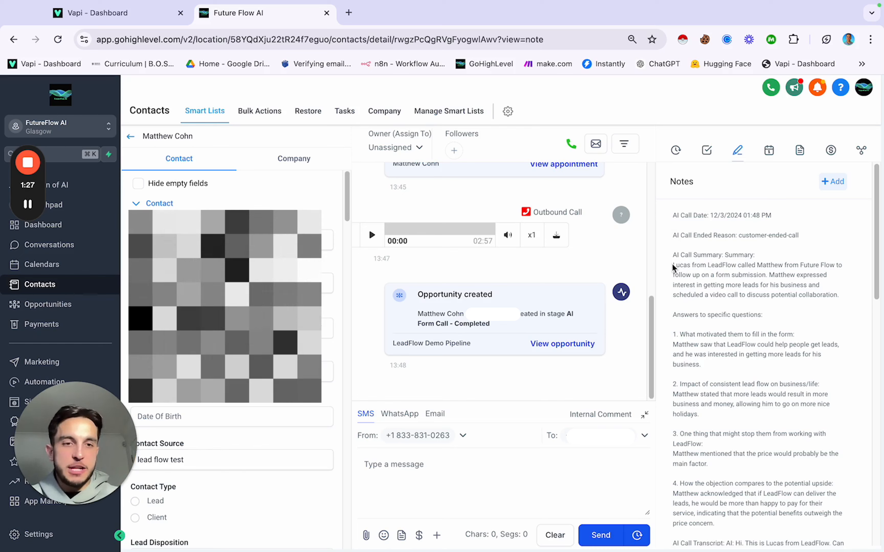
drag(673, 265, 834, 293)
Step: Read through the full call transcript down to the recording link and date
scroll(759, 293, down, 3)
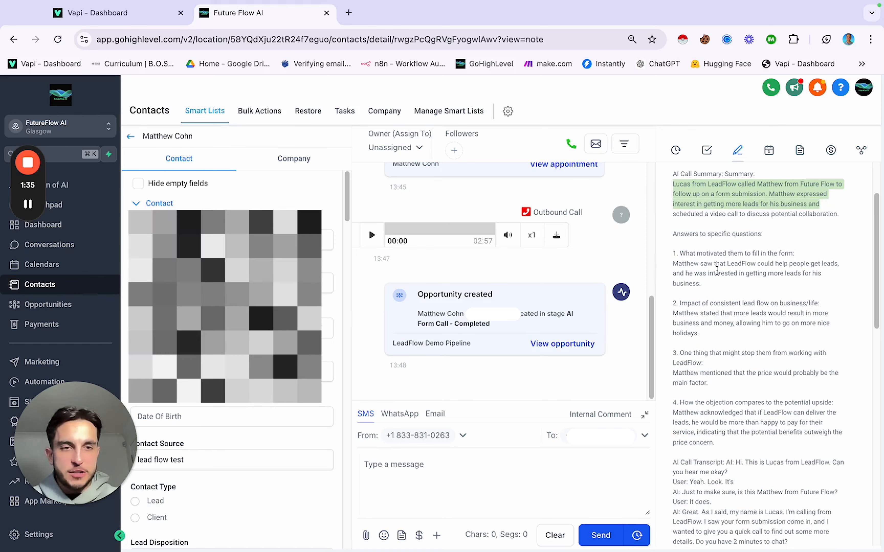
scroll(705, 322, down, 1)
scroll(704, 321, down, 2)
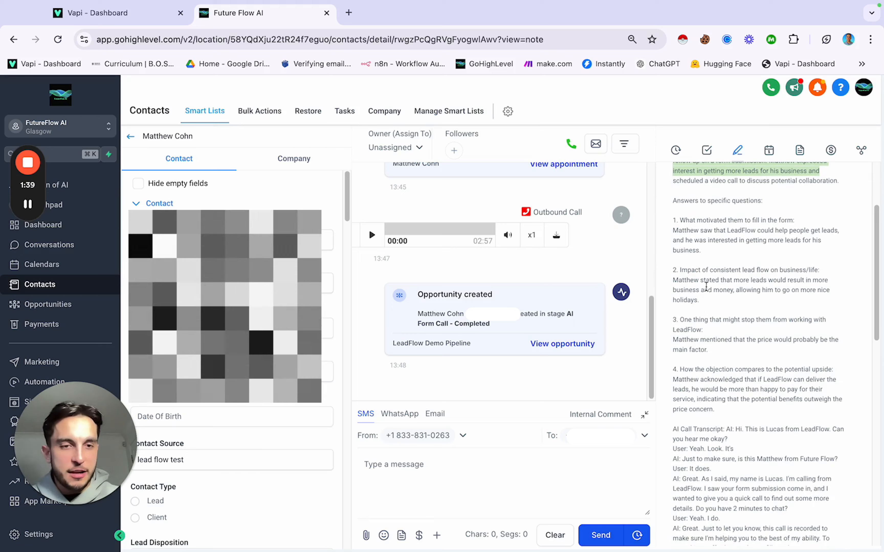
scroll(707, 292, down, 2)
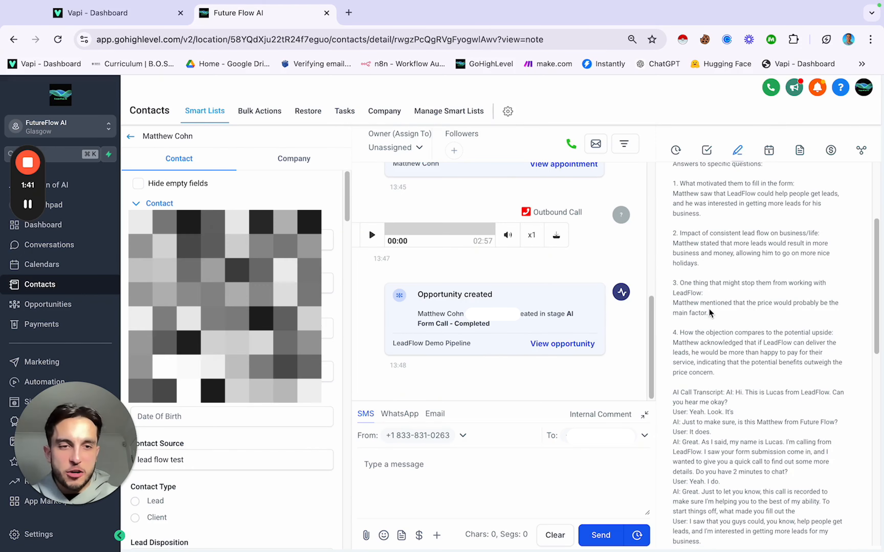
scroll(708, 322, down, 2)
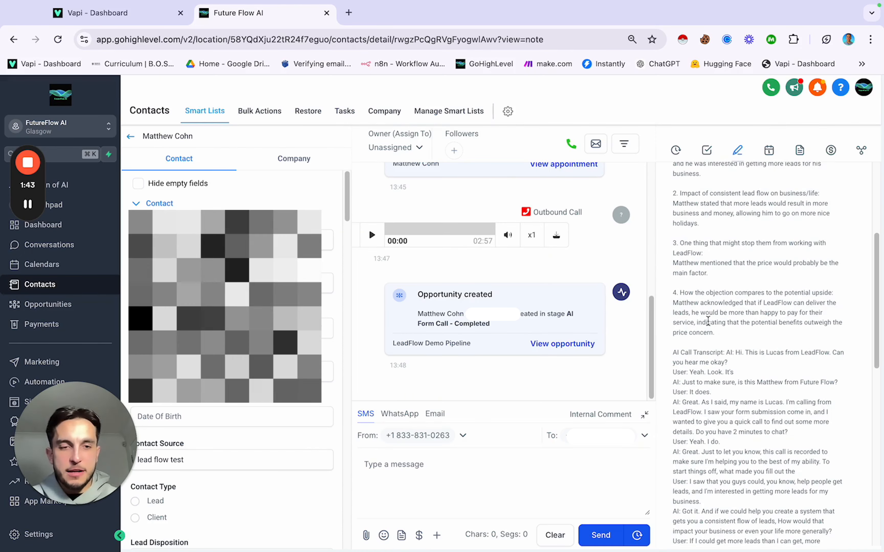
scroll(708, 322, down, 10)
scroll(707, 324, up, 5)
scroll(708, 323, down, 6)
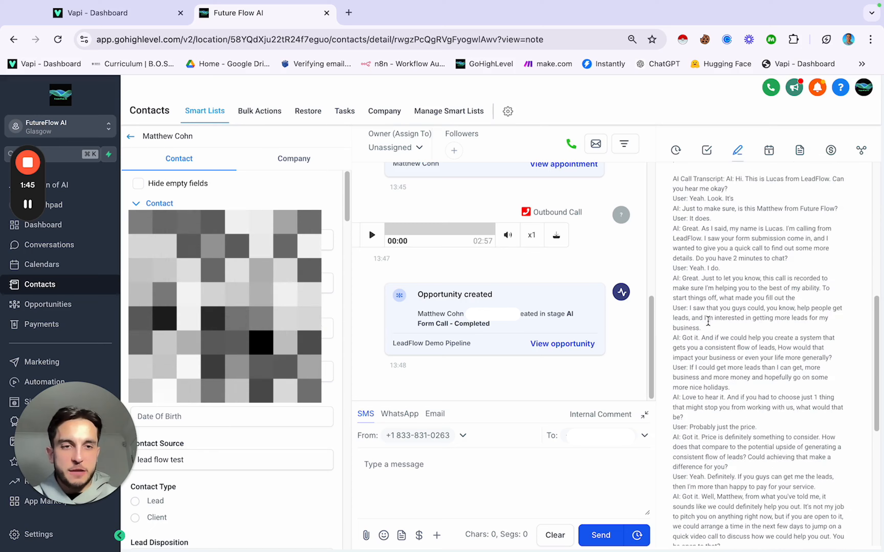
scroll(708, 321, up, 5)
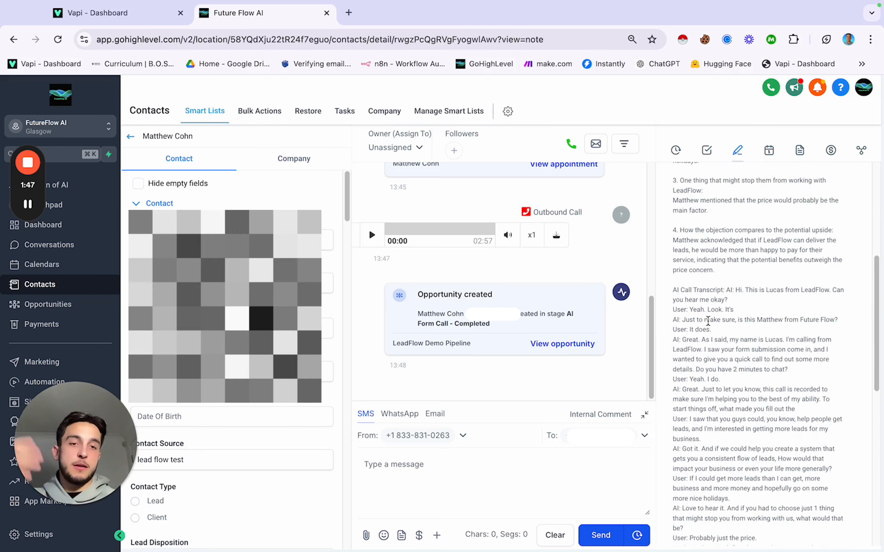
scroll(708, 322, down, 17)
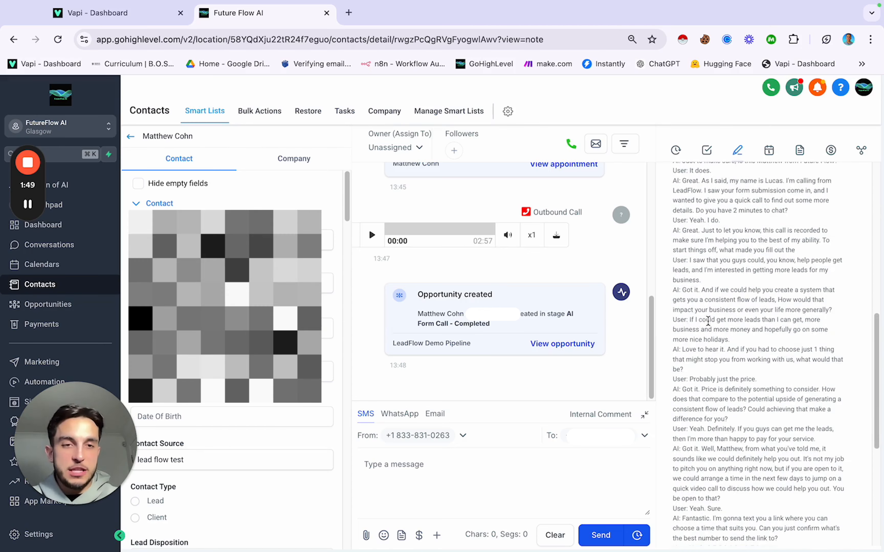
scroll(708, 322, down, 5)
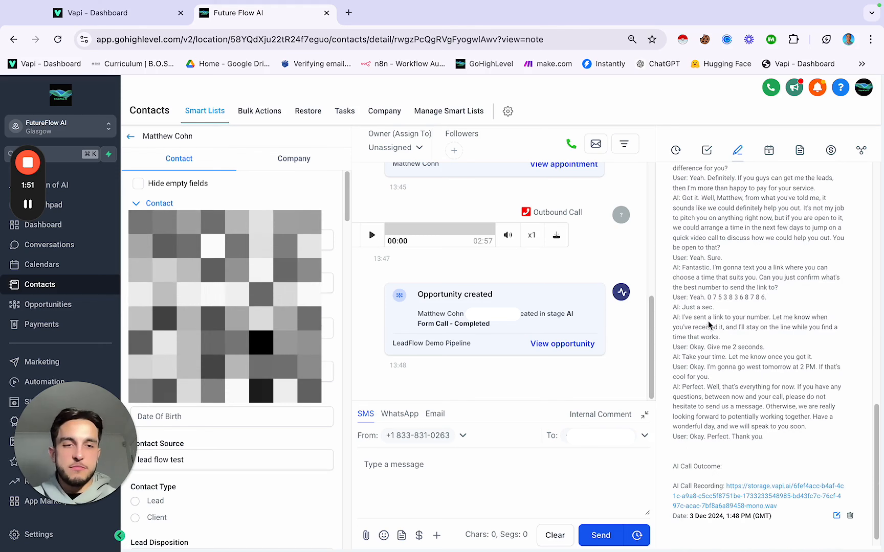
scroll(708, 324, up, 6)
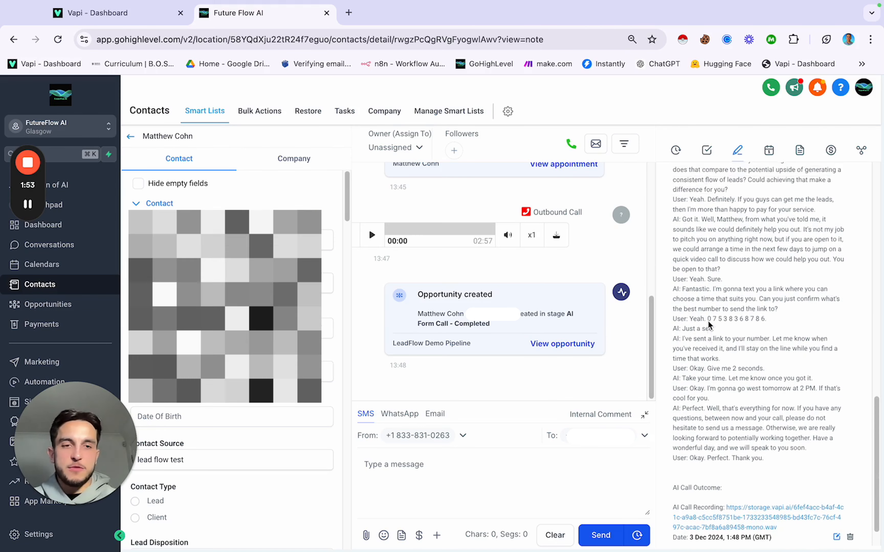
scroll(708, 320, up, 1)
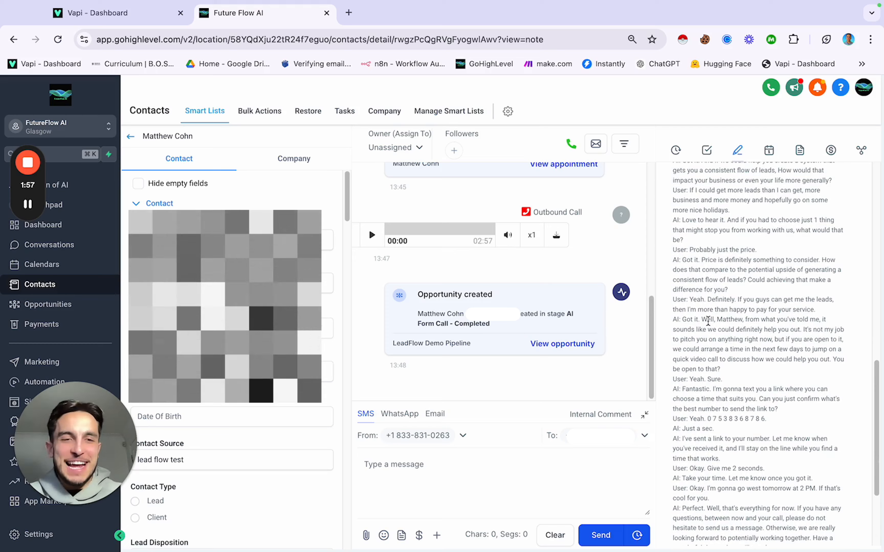
scroll(708, 321, down, 7)
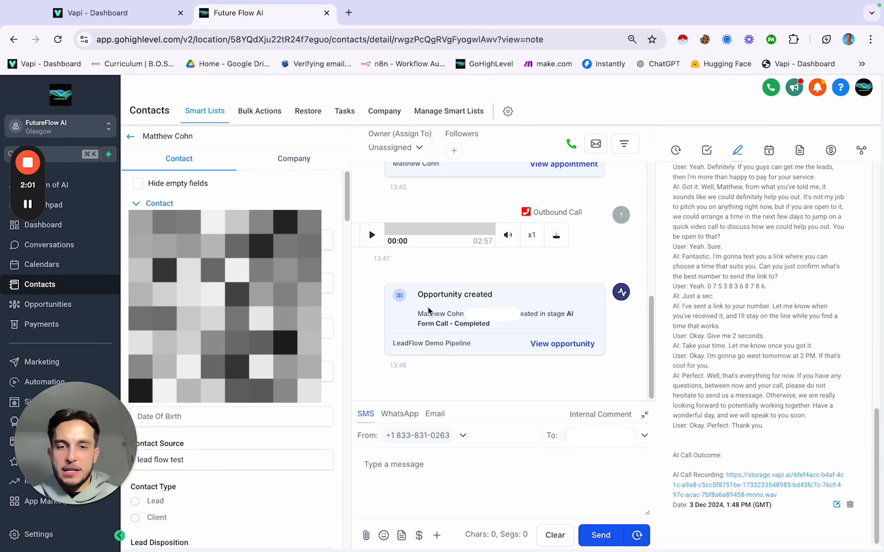
scroll(478, 262, up, 6)
scroll(478, 256, down, 8)
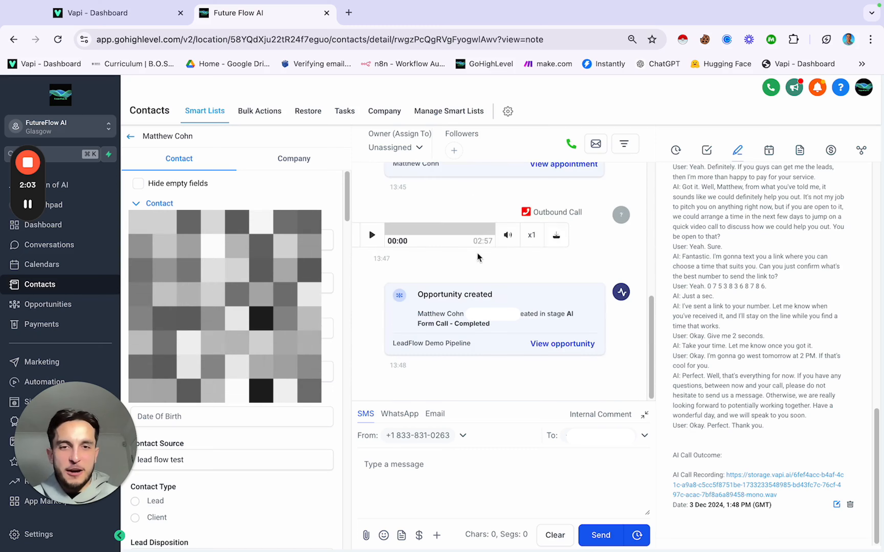